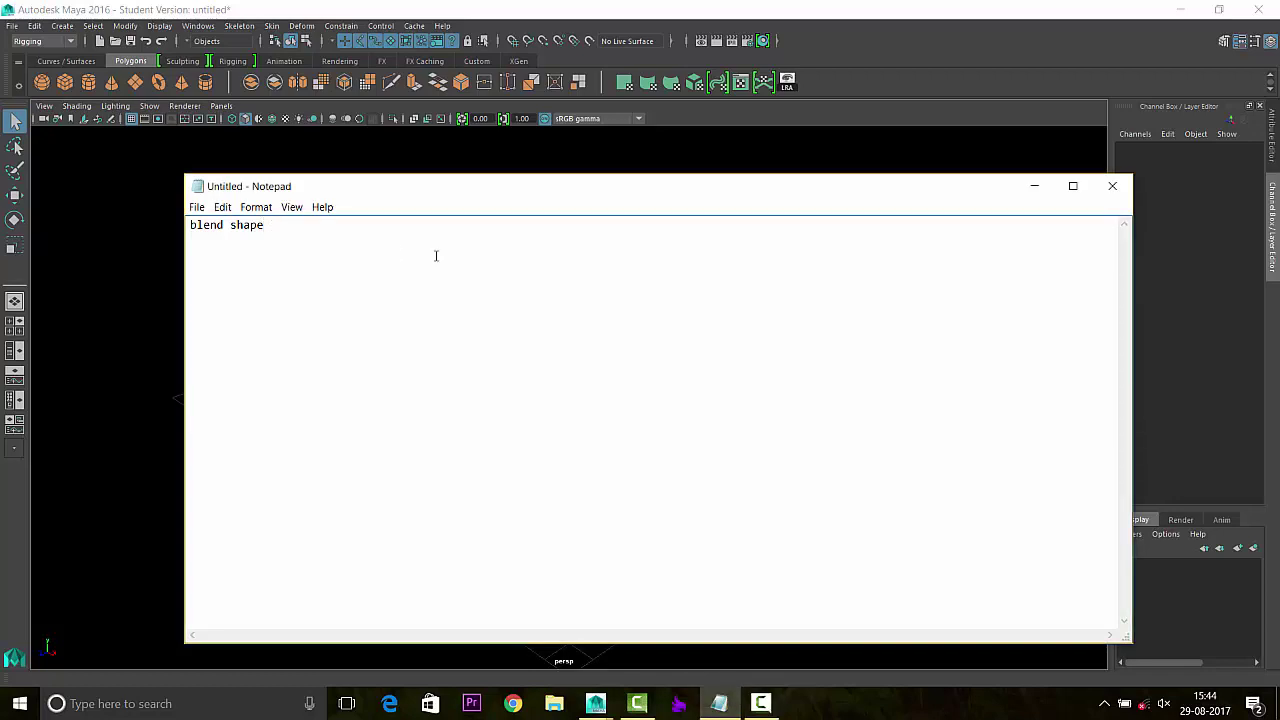
# Finish the note 'blend shape (type of deformer)---used in create facial expression' and minimize Notepad.
pyautogui.write('type ')
pyautogui.write('of deformer)---')
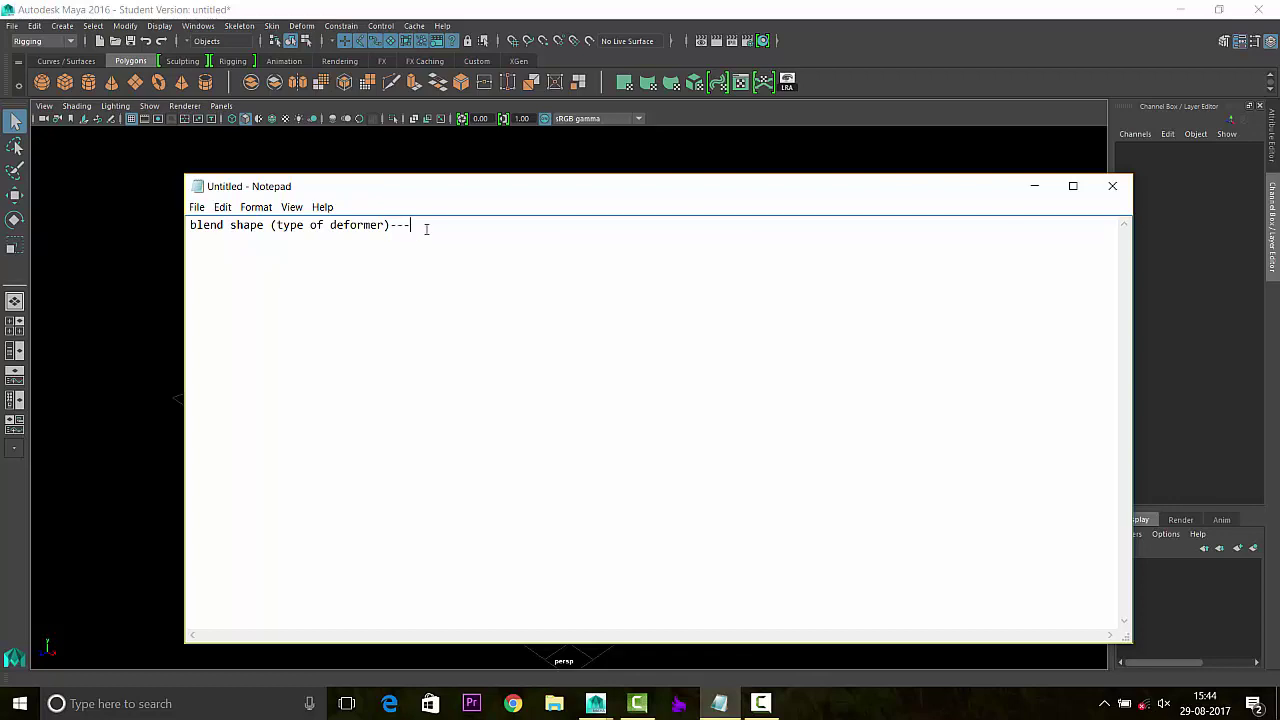
pyautogui.write('use')
pyautogui.write('d in create expre')
pyautogui.write('ssion')
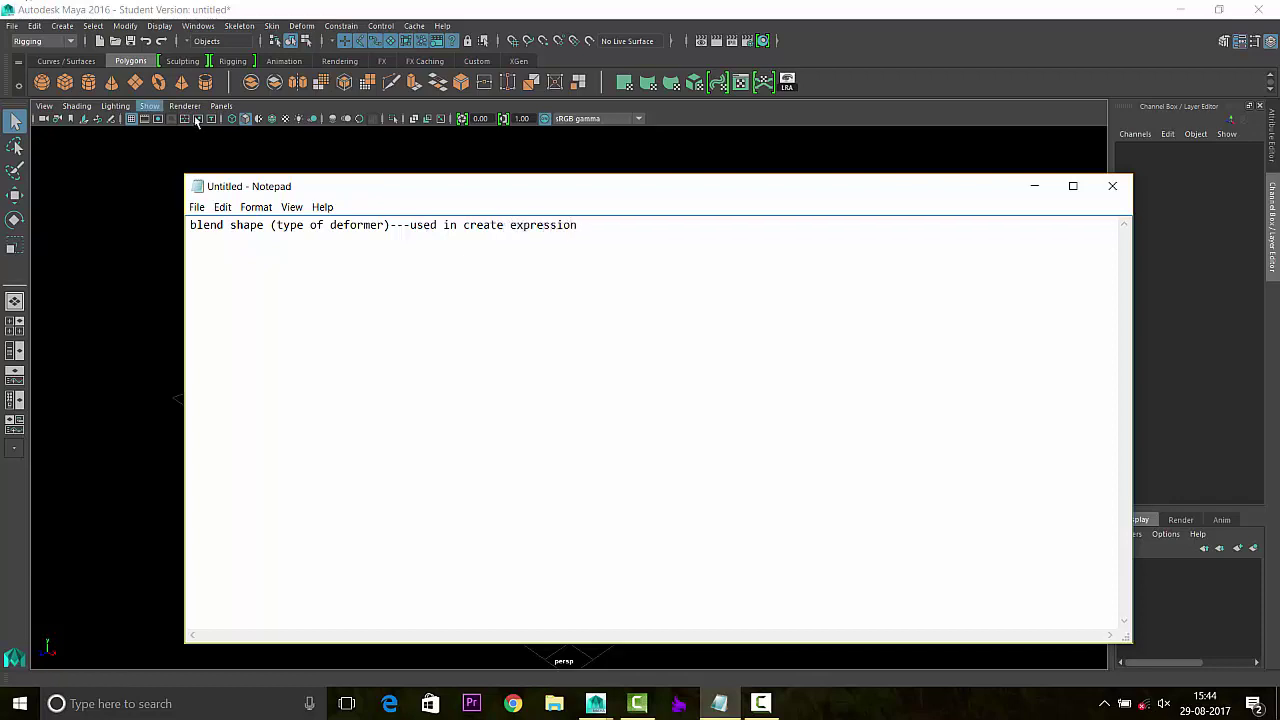
pyautogui.write('fa')
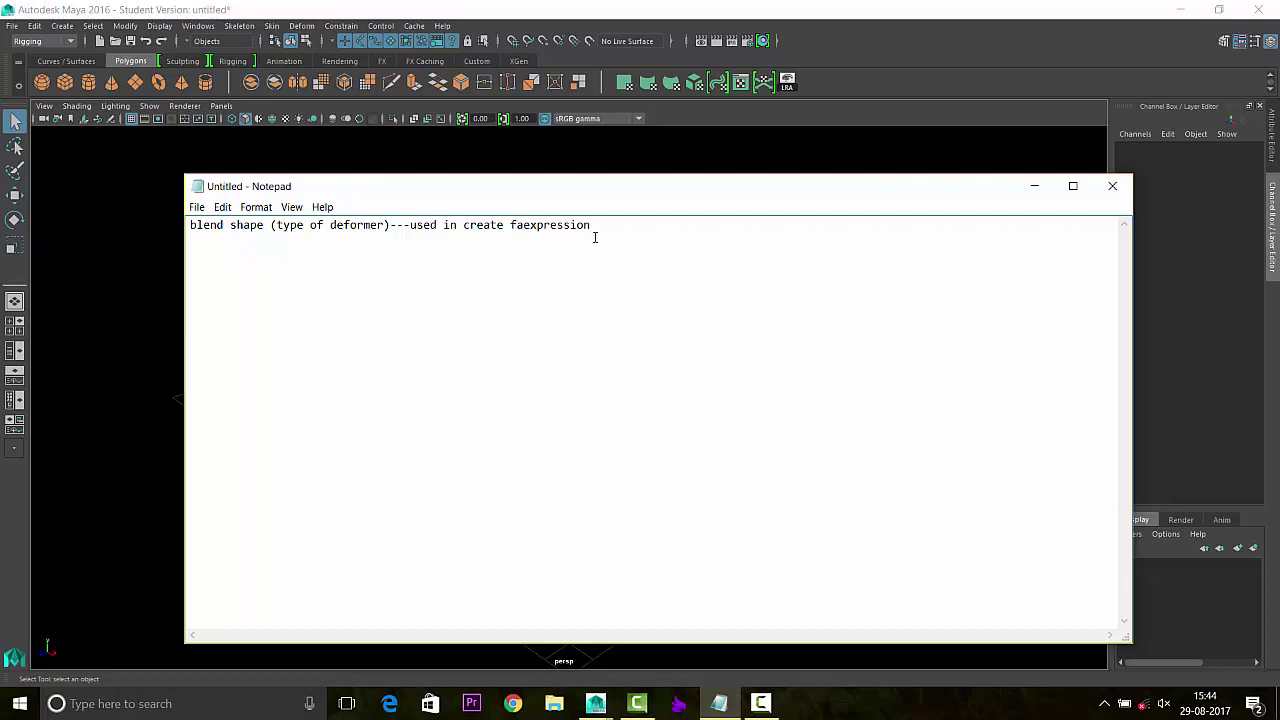
pyautogui.write('cial')
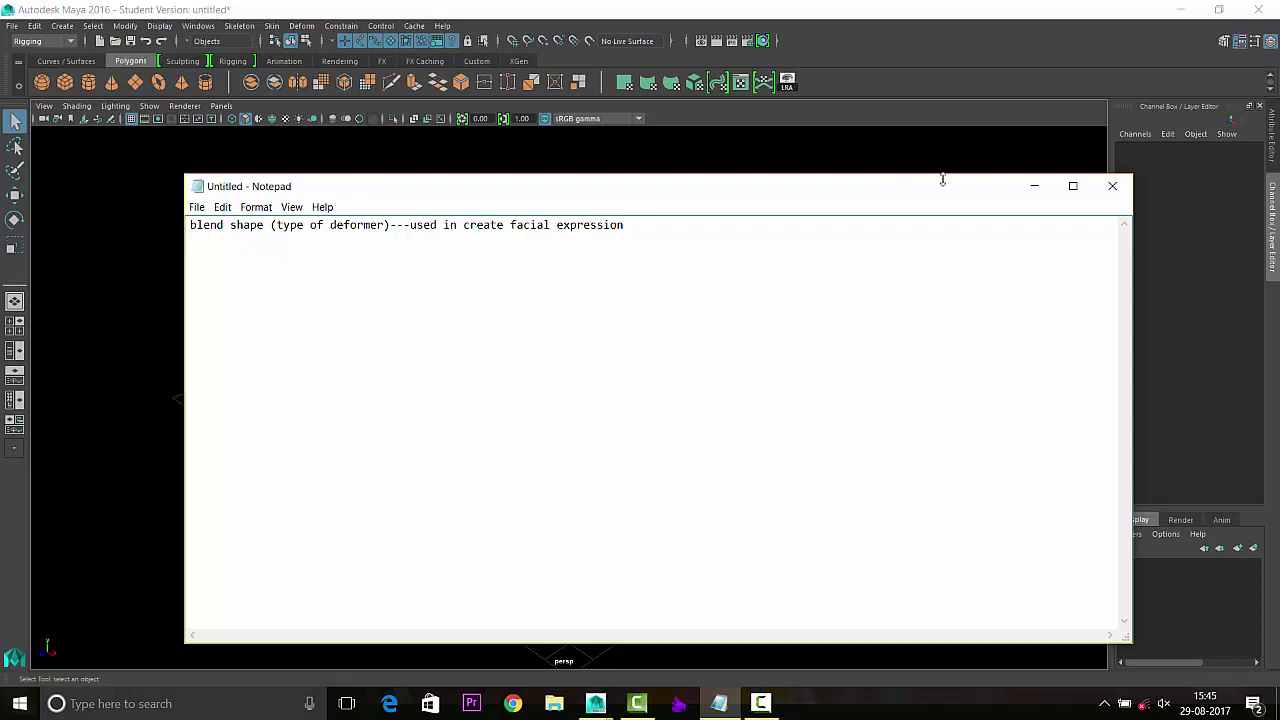
pyautogui.click(1038, 188)
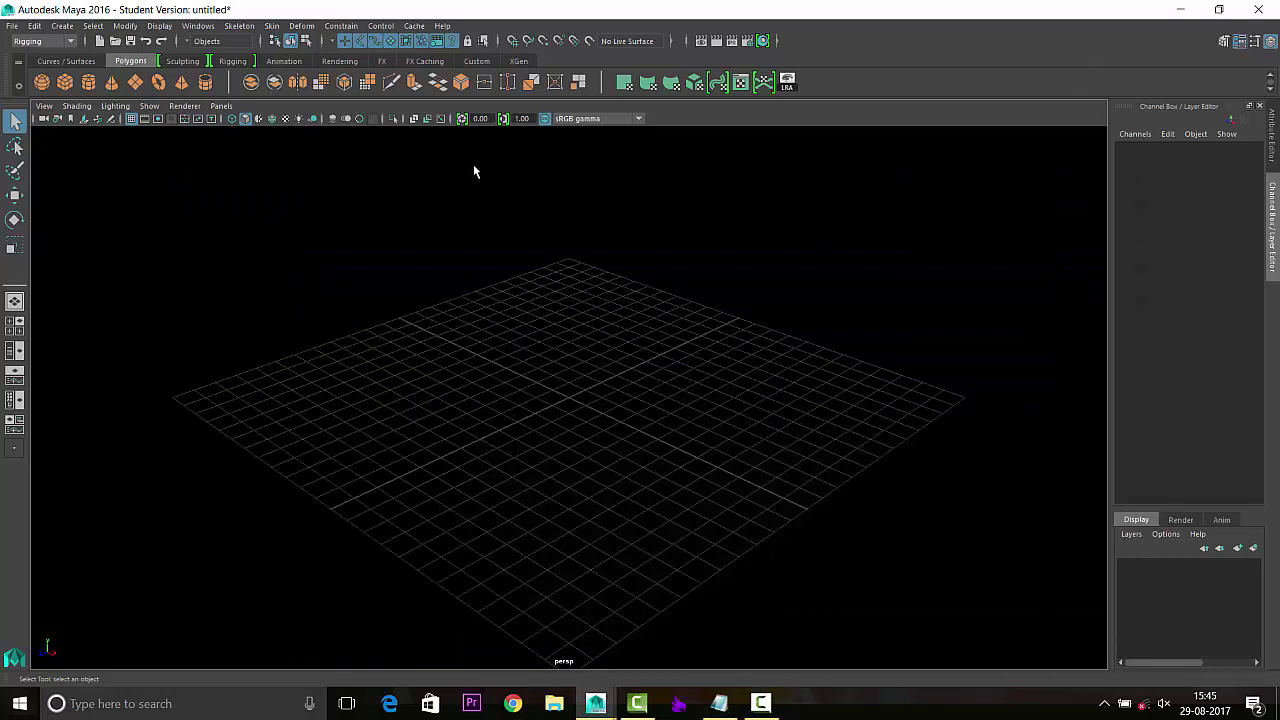
pyautogui.click(302, 25)
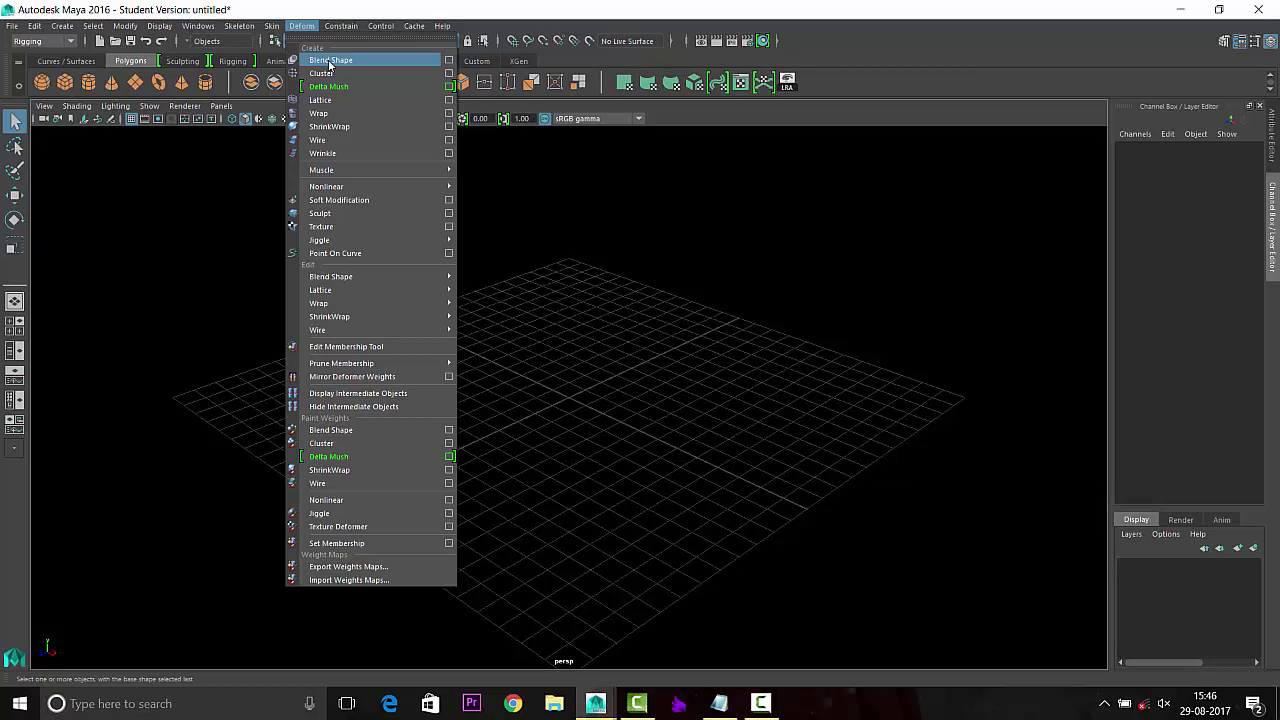
pyautogui.click(688, 320)
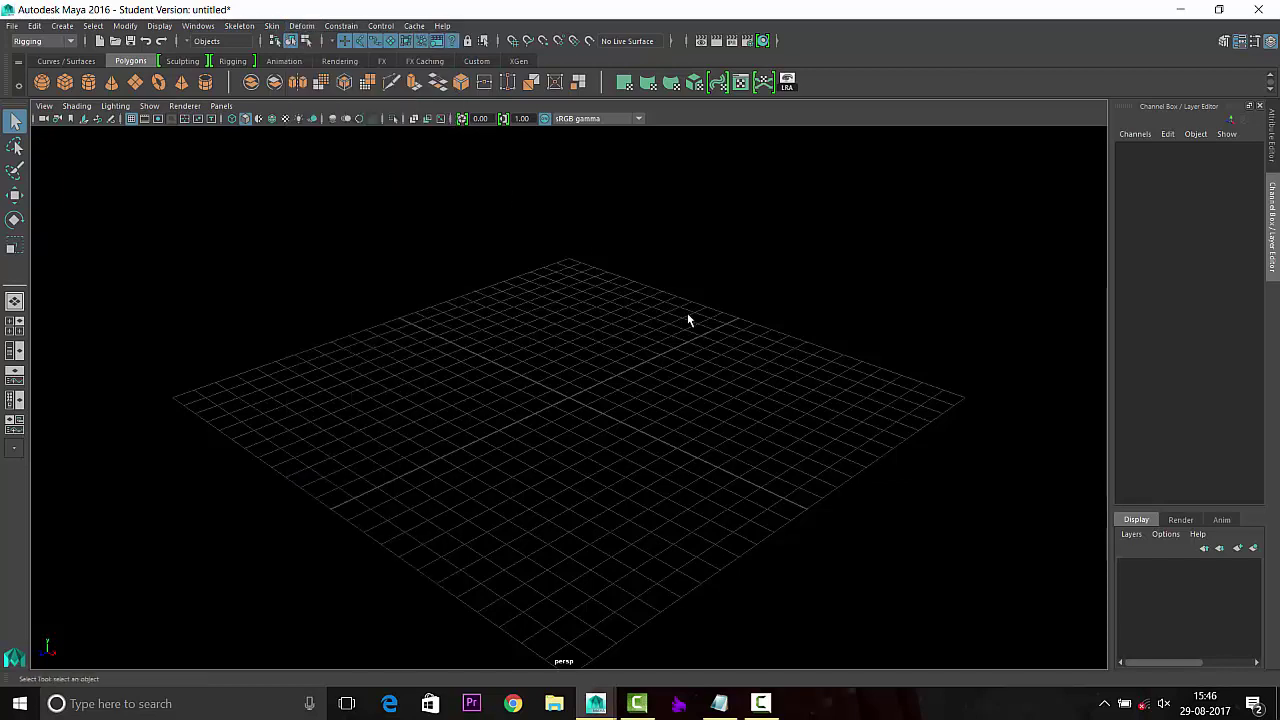
pyautogui.keyDown('alt'); pyautogui.moveTo(477, 377); pyautogui.dragTo(509, 389); pyautogui.keyUp('alt')
pyautogui.keyDown('alt'); pyautogui.moveTo(509, 389); pyautogui.dragTo(636, 445, button='right'); pyautogui.keyUp('alt')
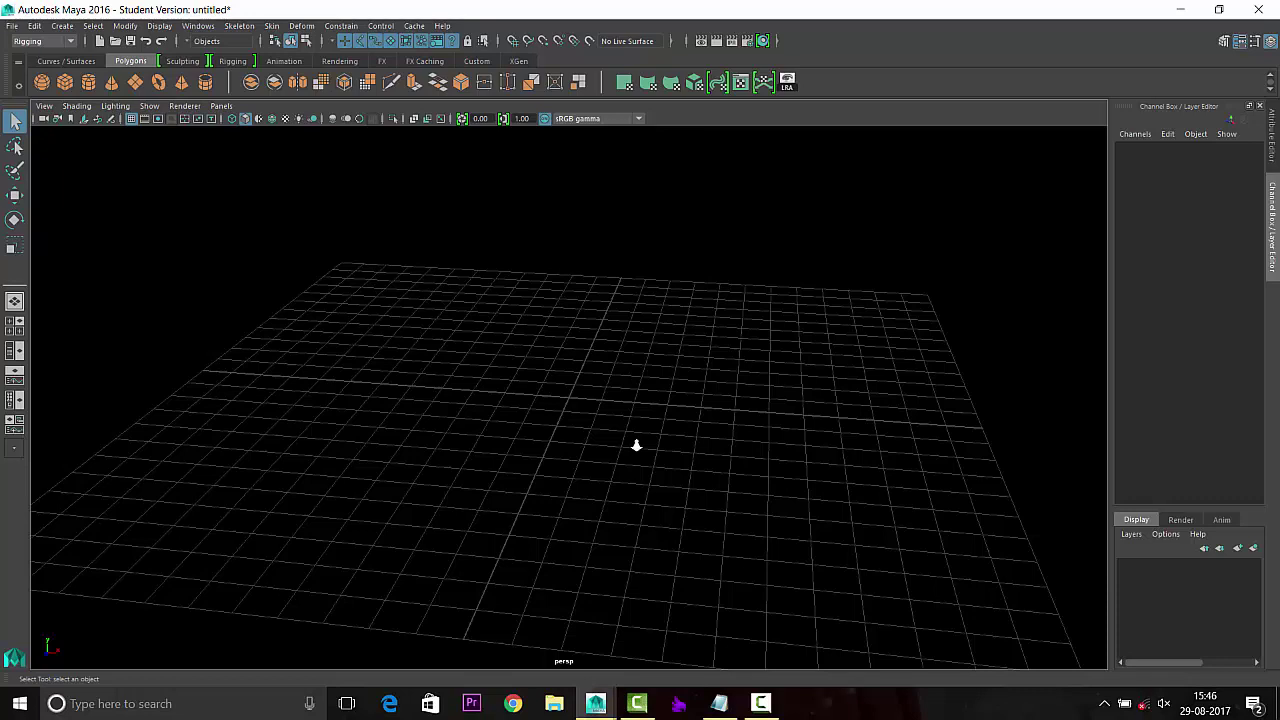
pyautogui.click(11, 25)
pyautogui.click(82, 61)
pyautogui.click(785, 143)
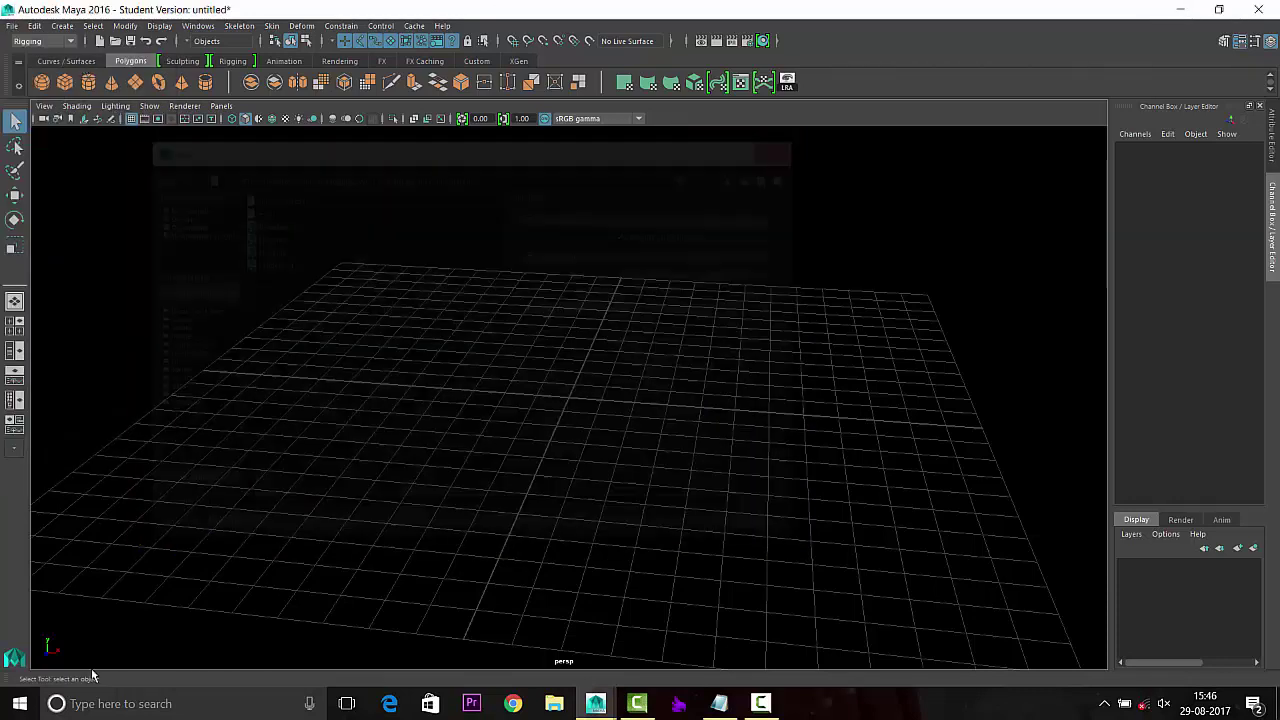
pyautogui.click(1183, 7)
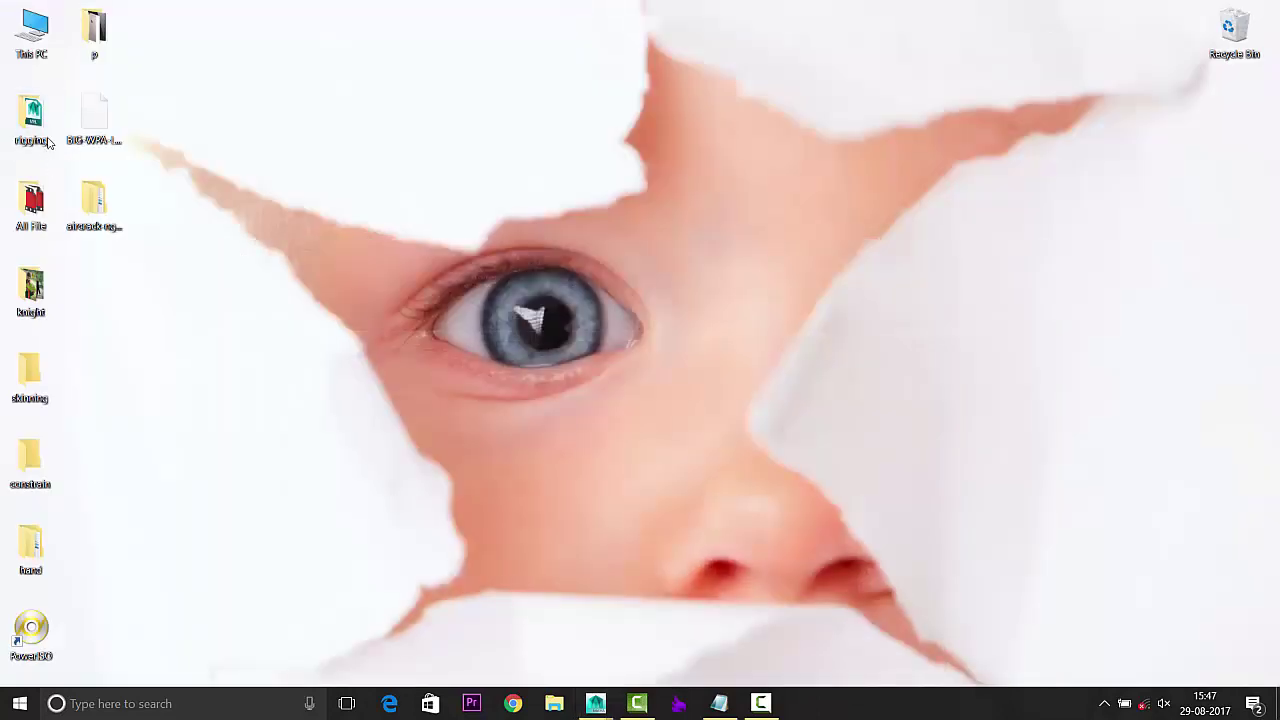
pyautogui.doubleClick(30, 118)
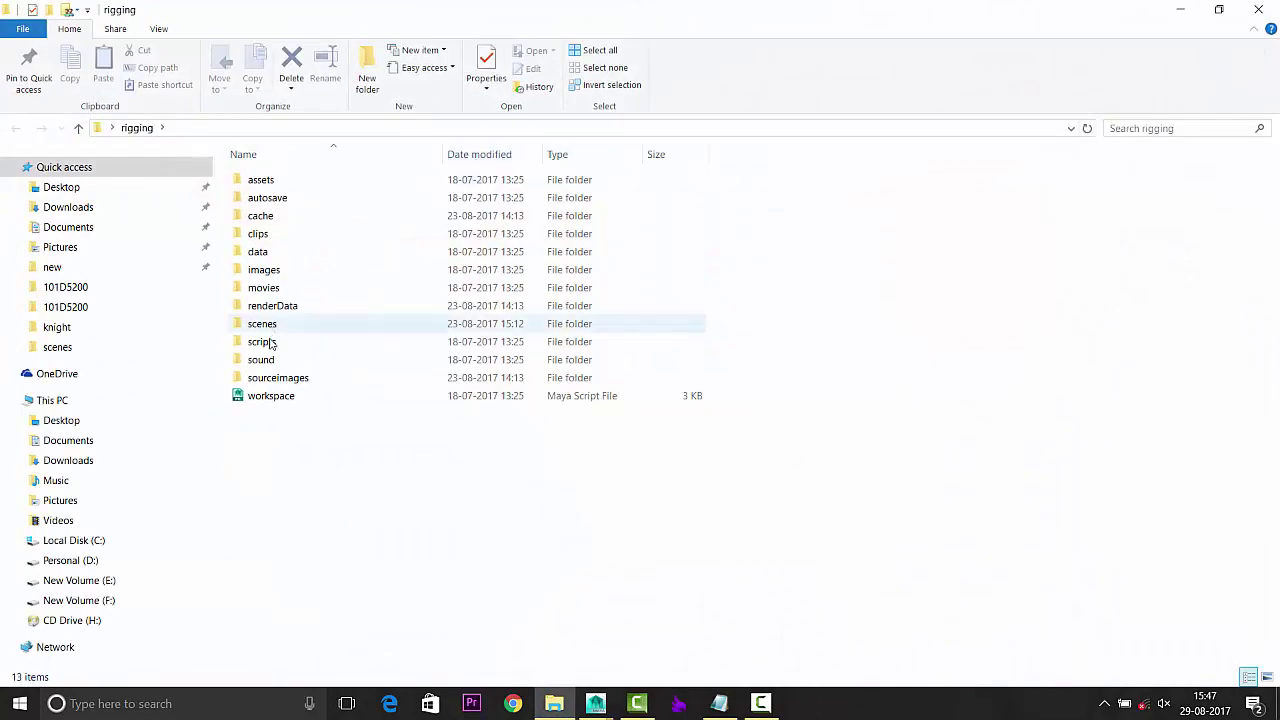
pyautogui.doubleClick(300, 324)
pyautogui.click(1258, 9)
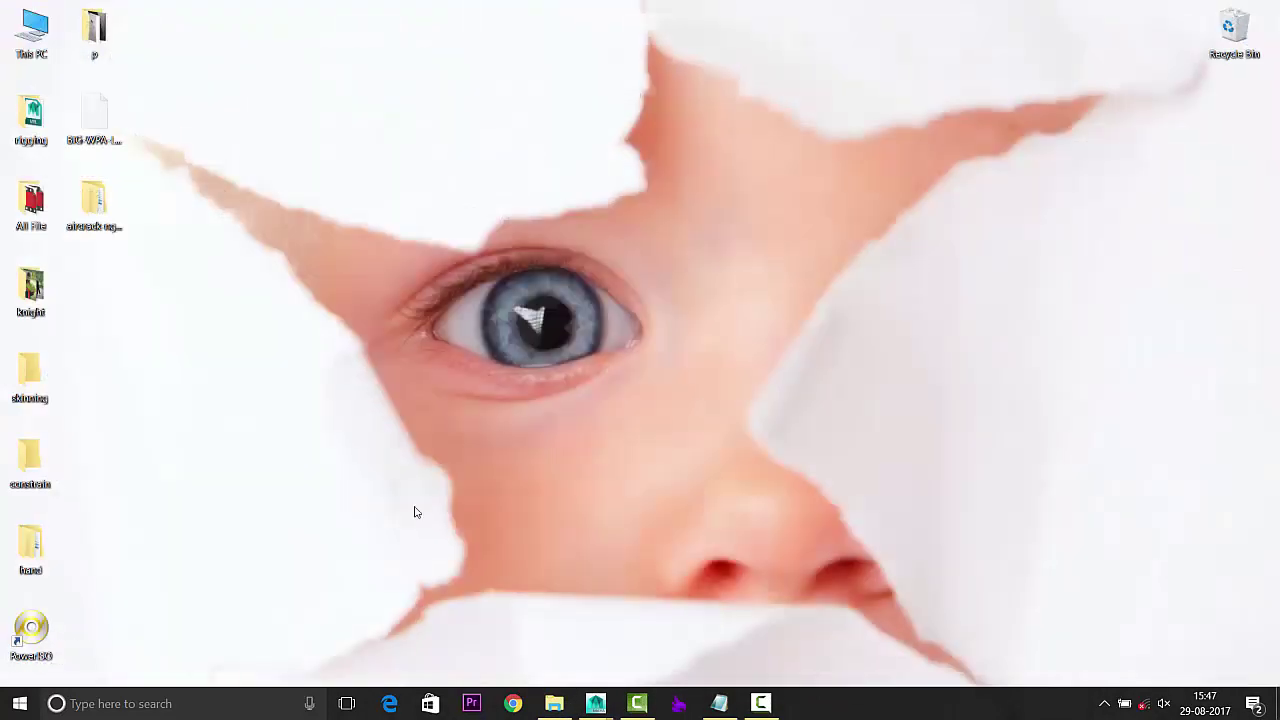
pyautogui.click(19, 703)
# Set the Desktop 'rigging' folder as the current Maya project.
pyautogui.click(595, 703)
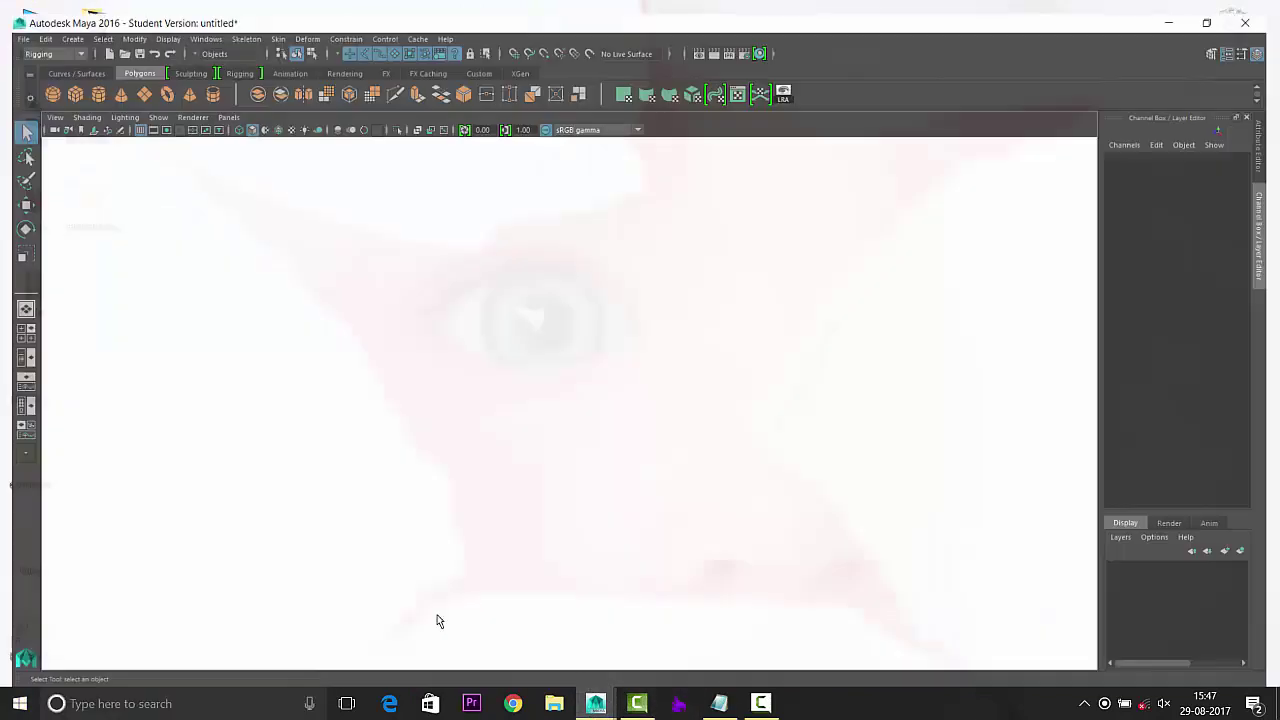
pyautogui.click(11, 25)
pyautogui.click(50, 416)
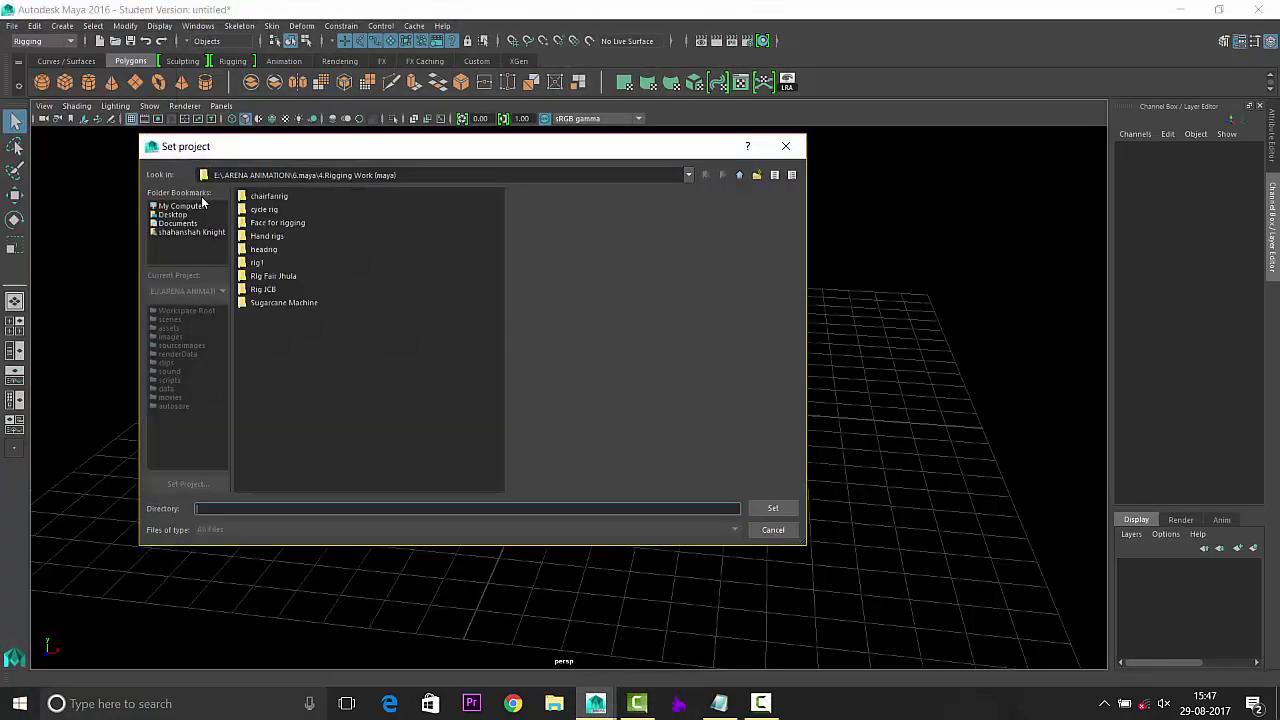
pyautogui.click(172, 215)
pyautogui.click(270, 277)
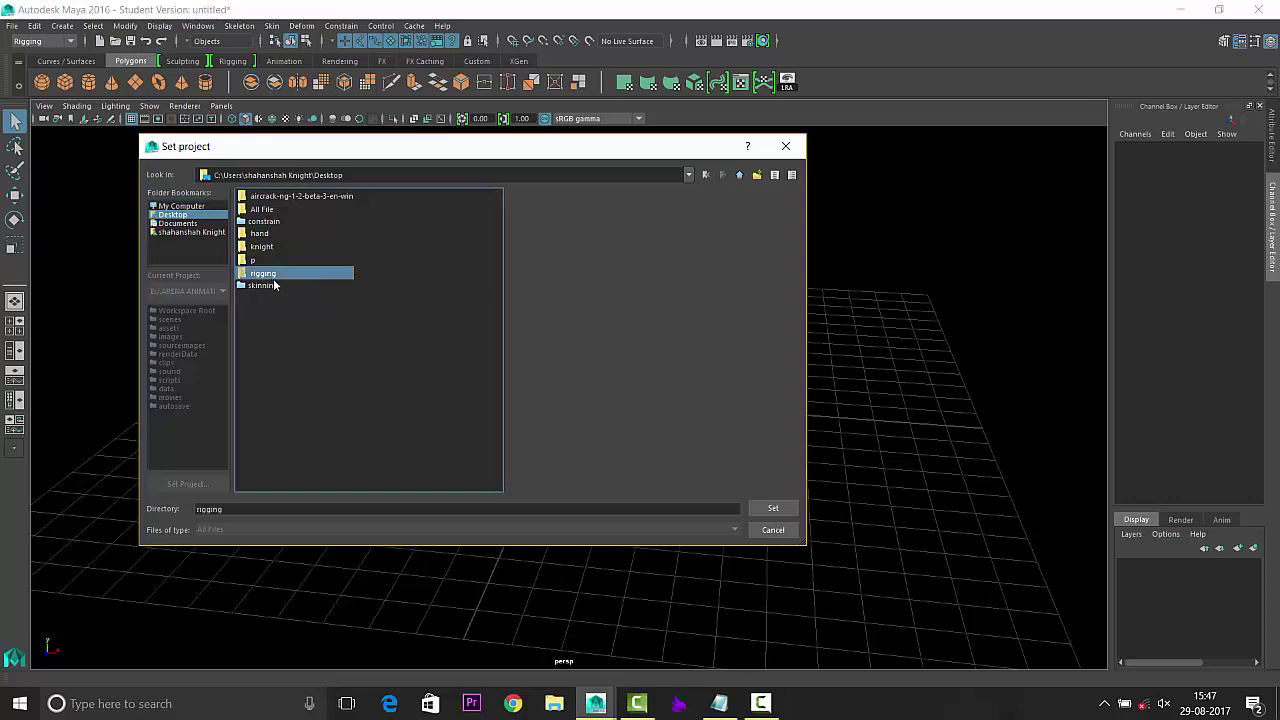
pyautogui.click(773, 508)
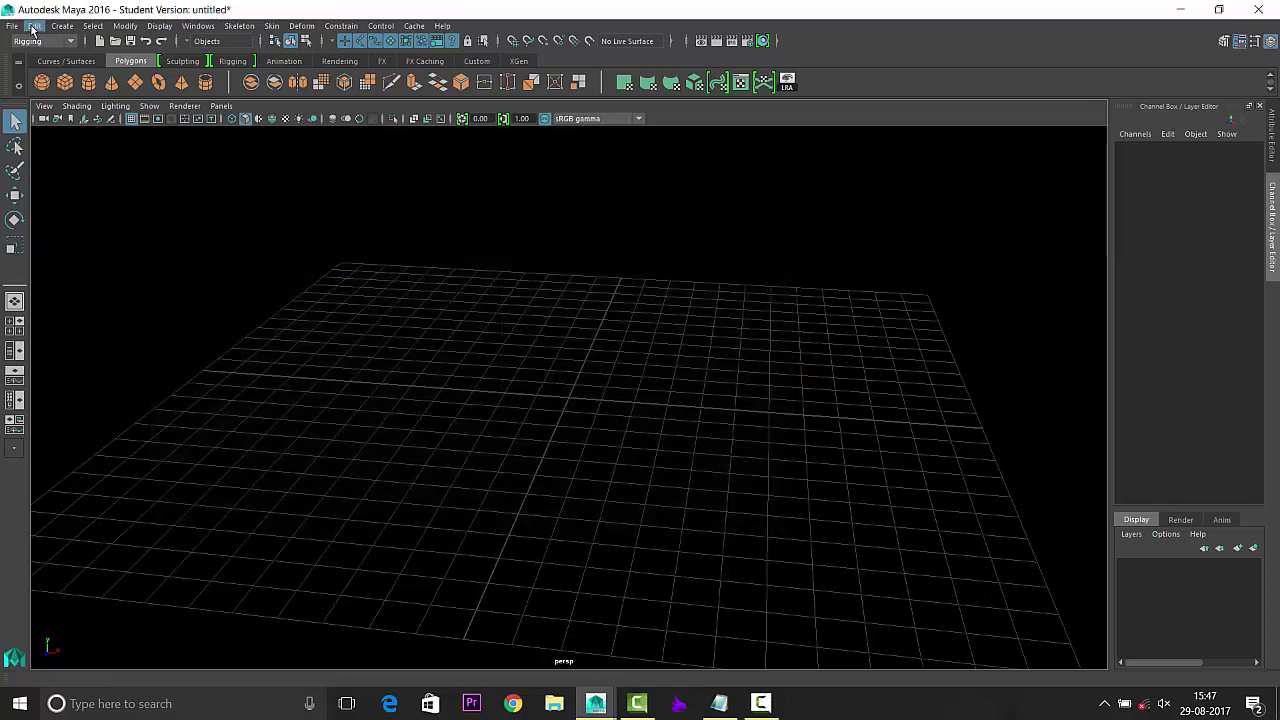
# Open facerigg.ma without saving the untitled scene.
pyautogui.click(11, 25)
pyautogui.click(45, 63)
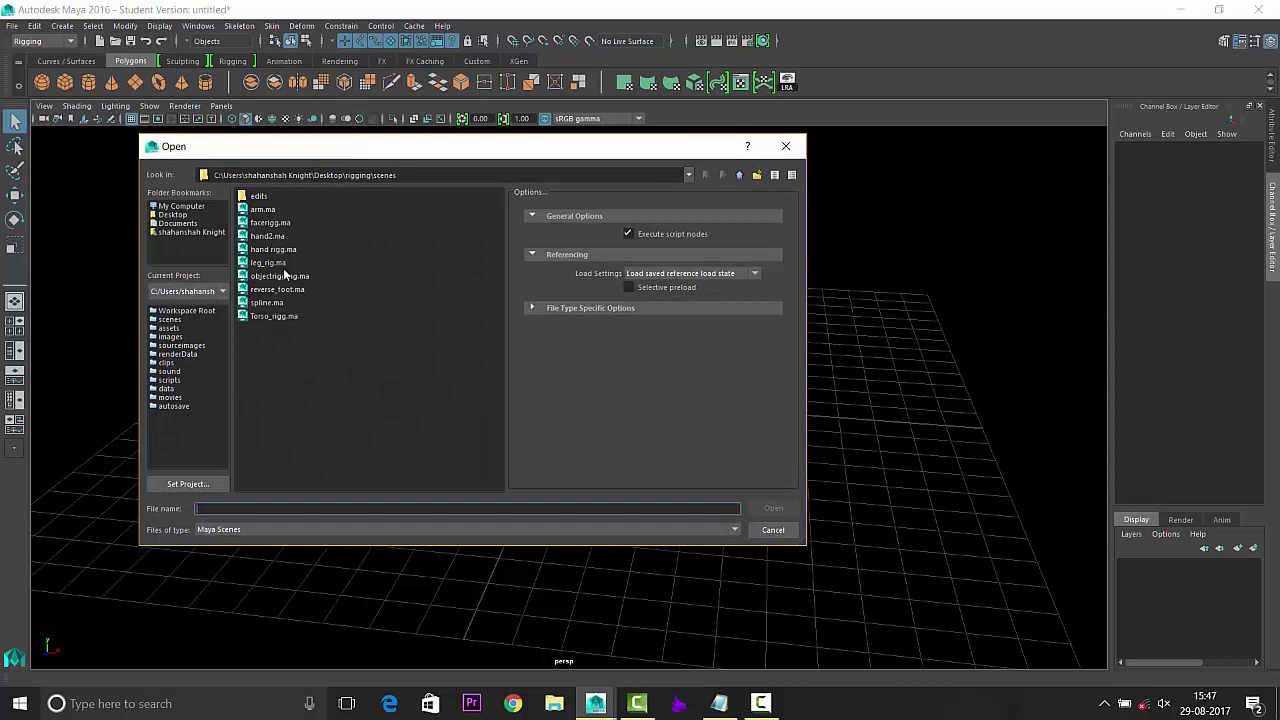
pyautogui.click(278, 223)
pyautogui.click(787, 510)
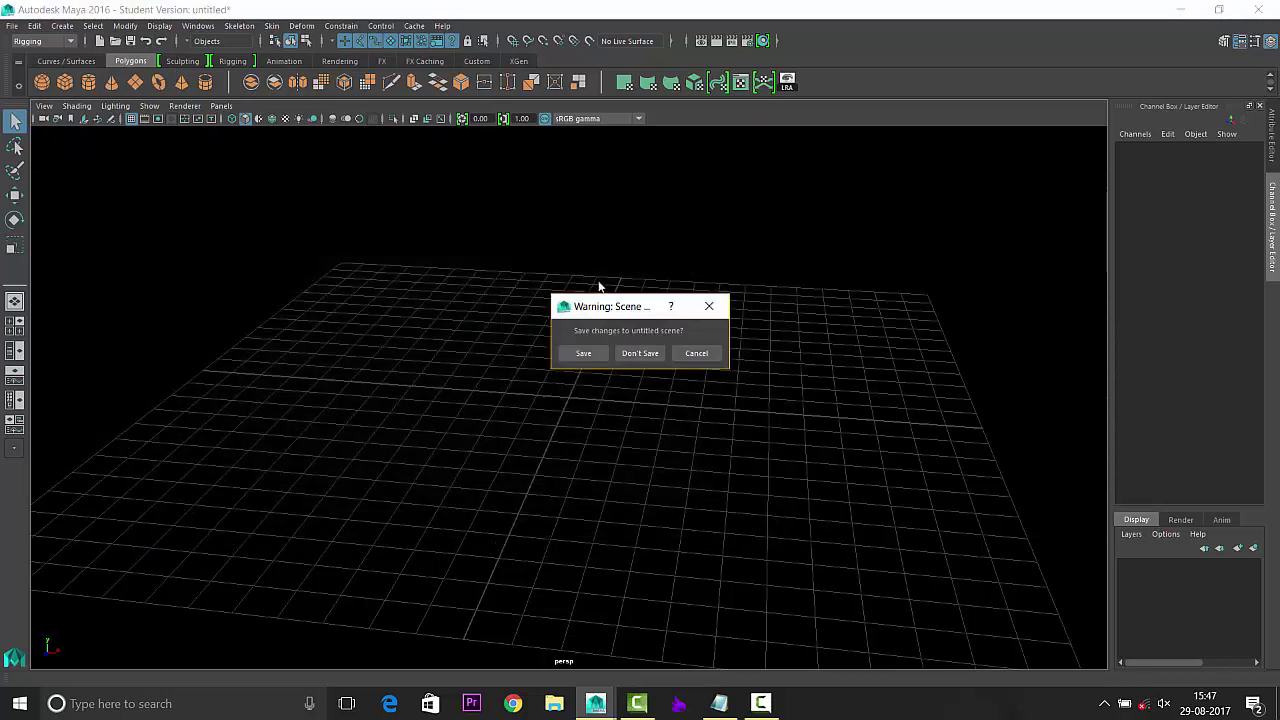
pyautogui.click(655, 353)
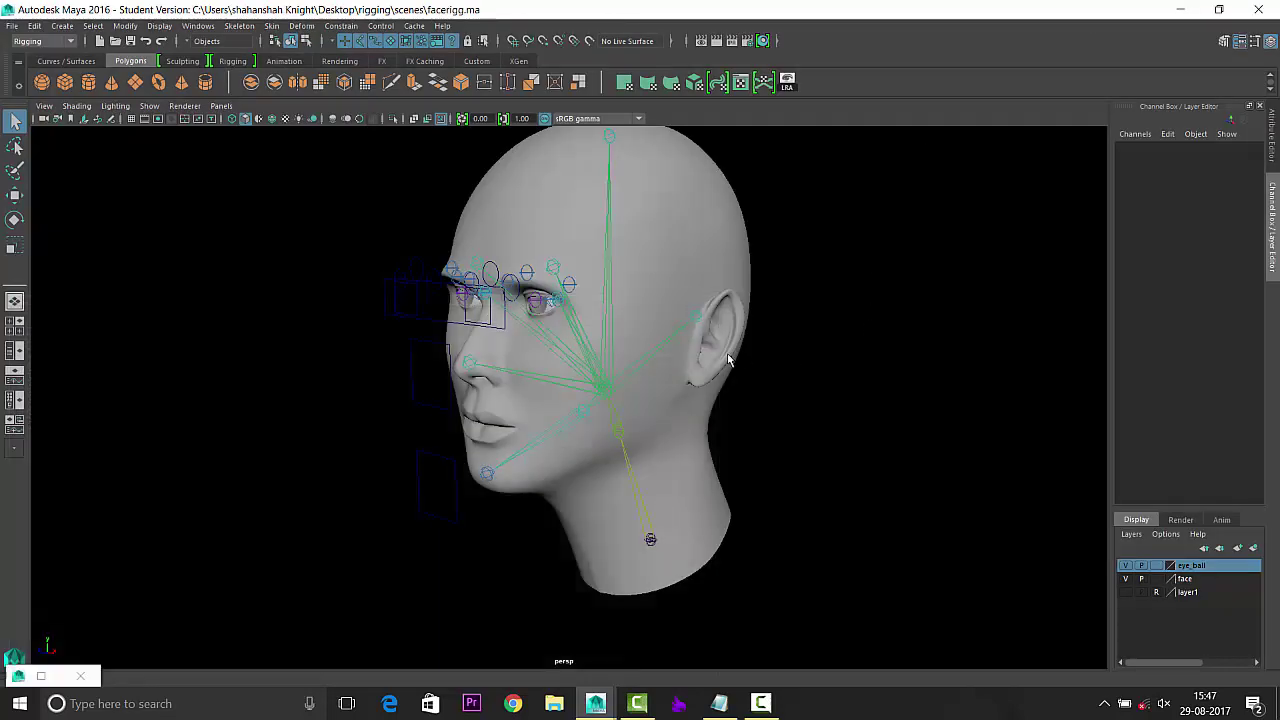
# Delete the locators on the forehead.
pyautogui.moveTo(728, 360)
pyautogui.keyDown('alt'); pyautogui.mouseDown()
pyautogui.moveTo(429, 320)
pyautogui.moveTo(766, 391)
pyautogui.moveTo(704, 462)
pyautogui.mouseUp(); pyautogui.keyUp('alt')
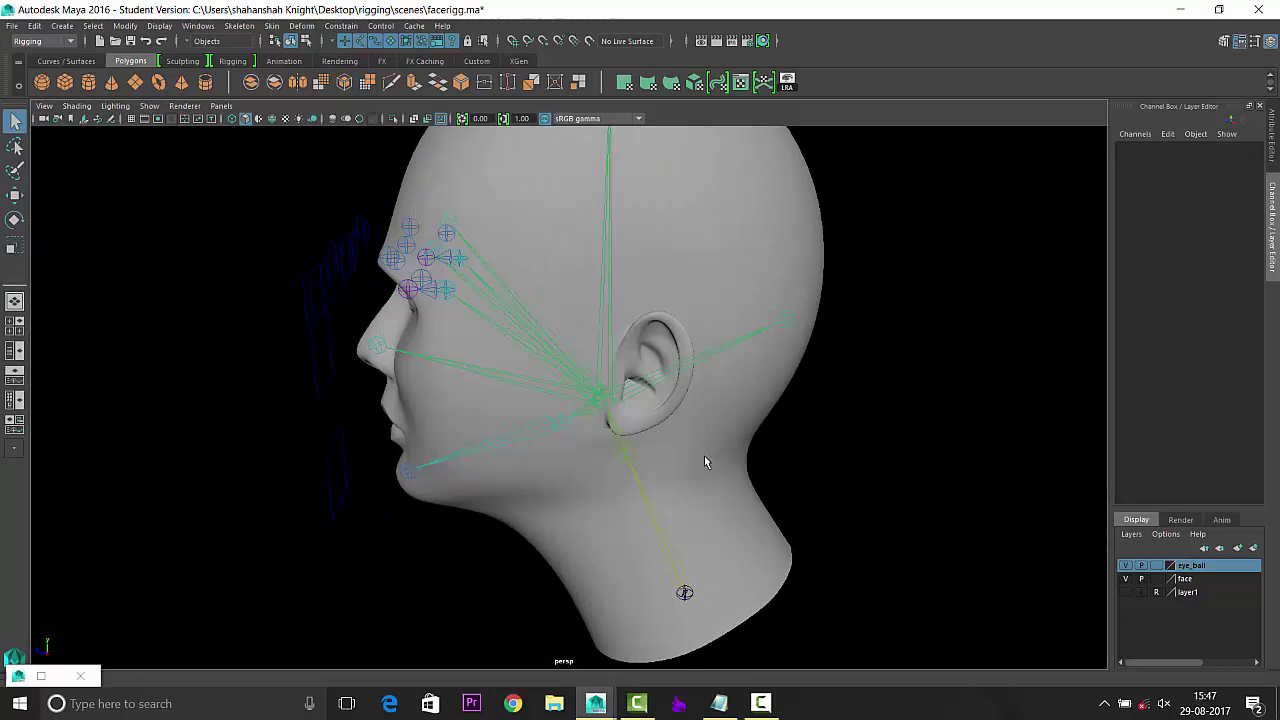
pyautogui.click(673, 569)
pyautogui.click(576, 428)
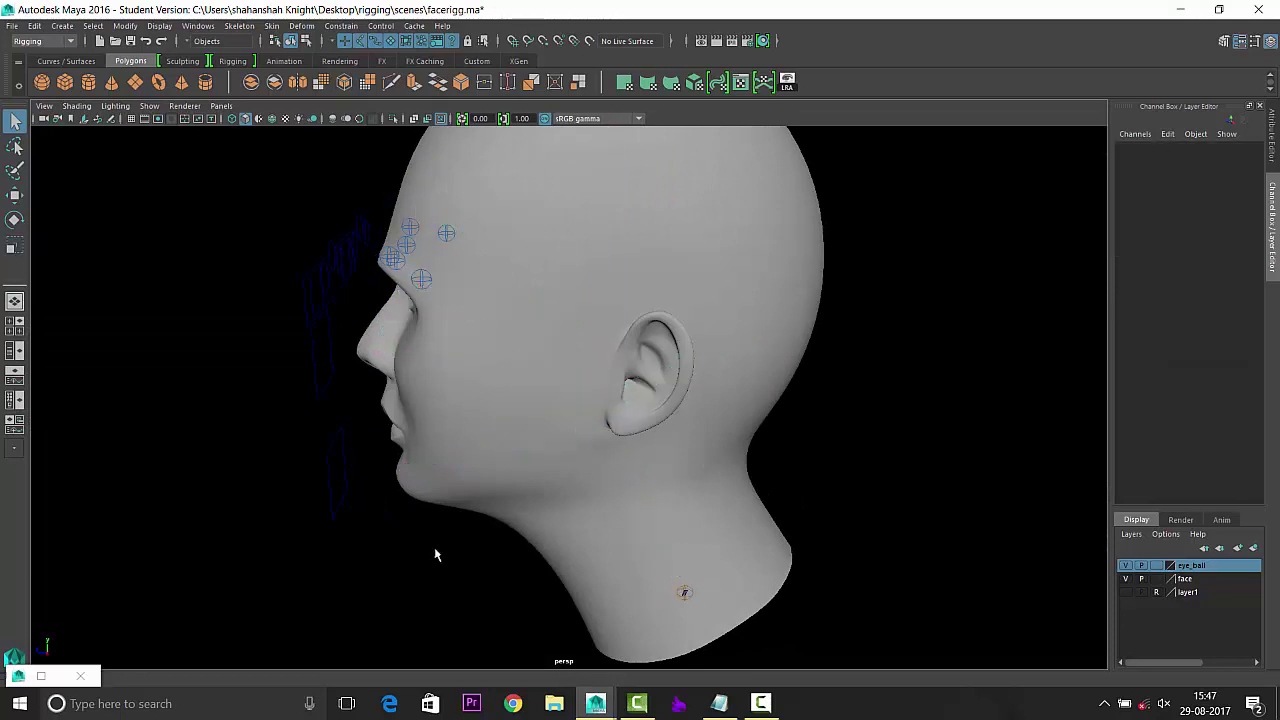
pyautogui.moveTo(434, 550)
pyautogui.mouseDown()
pyautogui.moveTo(240, 164)
pyautogui.moveTo(361, 411)
pyautogui.mouseUp()
pyautogui.press('Delete')
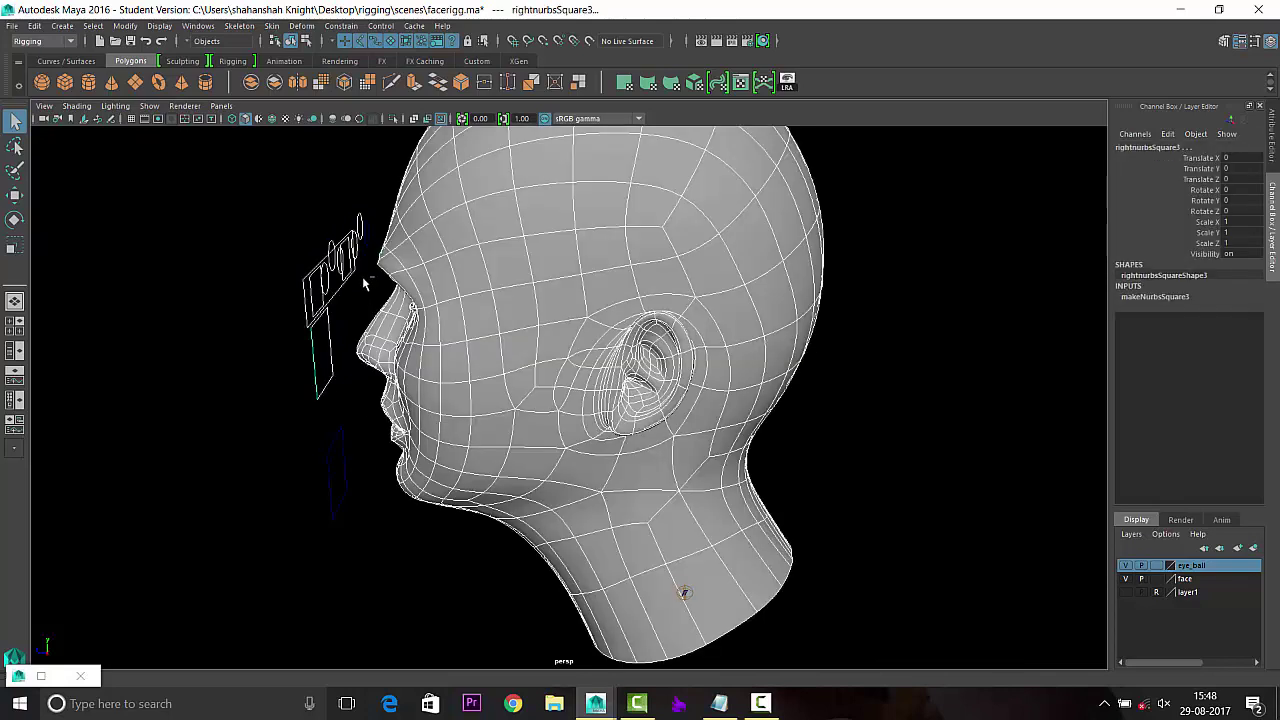
# Delete the square curve in front of the face.
pyautogui.moveTo(257, 234); pyautogui.dragTo(333, 395)
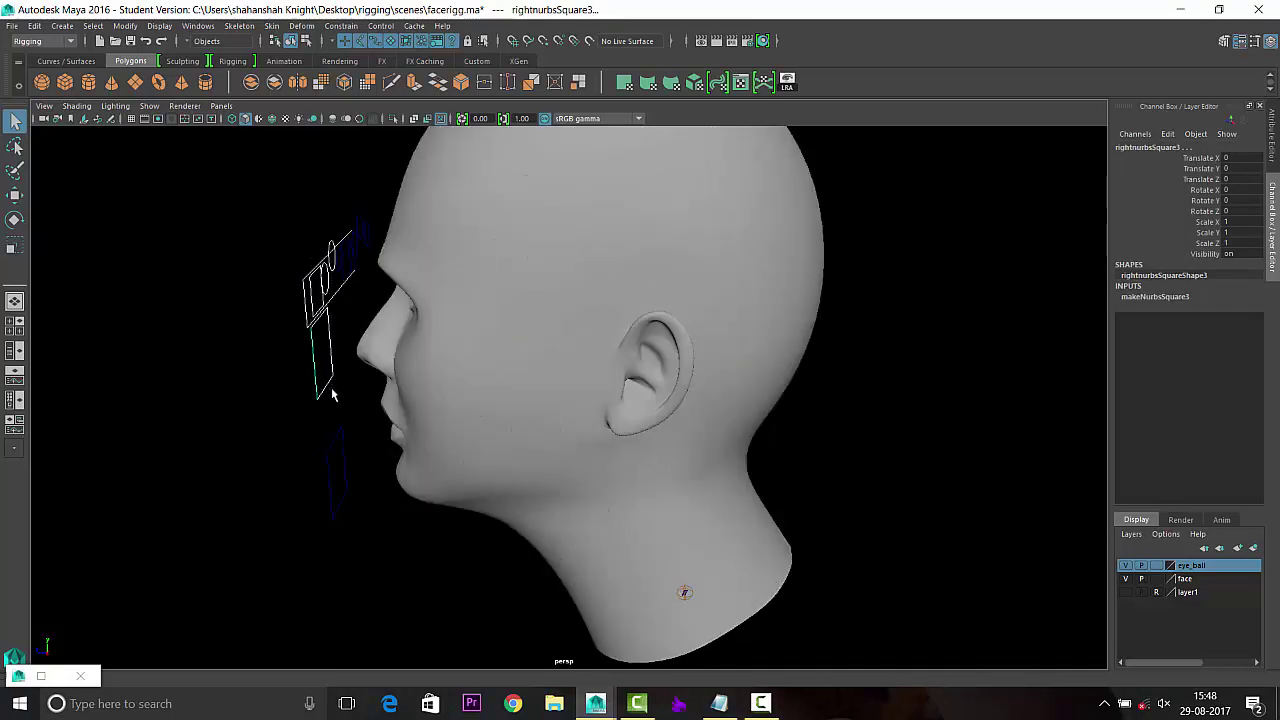
pyautogui.moveTo(300, 188); pyautogui.dragTo(359, 277)
pyautogui.press('Delete')
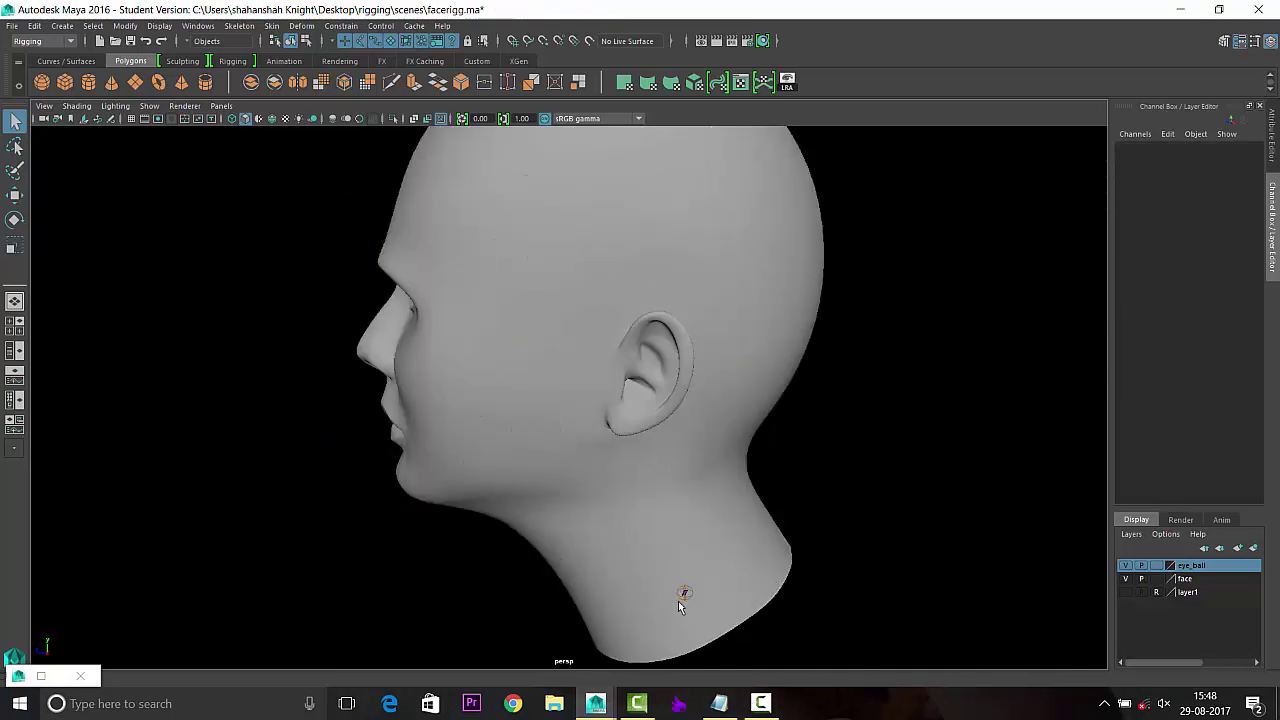
# Switch to wireframe and frame the head mesh, undoing a first attempt on its channels.
pyautogui.moveTo(709, 488)
pyautogui.keyDown('alt'); pyautogui.mouseDown()
pyautogui.moveTo(585, 427)
pyautogui.moveTo(534, 434)
pyautogui.moveTo(534, 357)
pyautogui.mouseUp(); pyautogui.keyUp('alt')
pyautogui.press('4')
pyautogui.click(534, 357)
pyautogui.press('f')
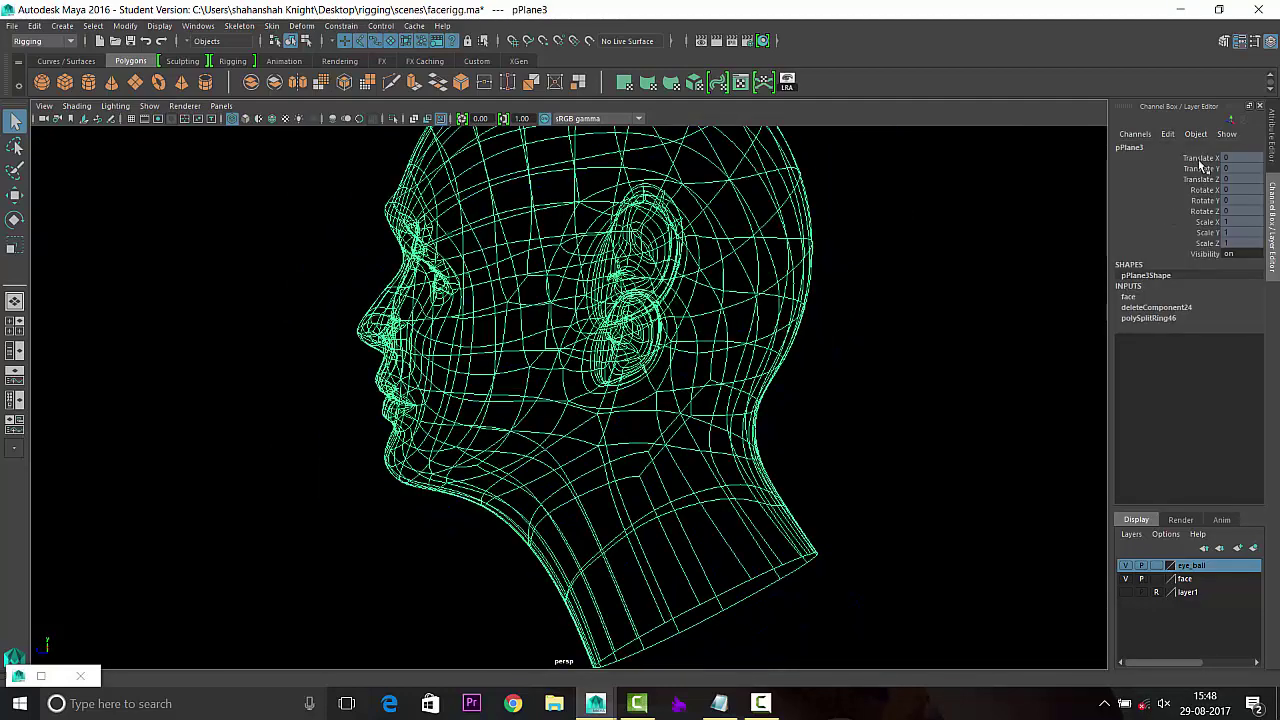
pyautogui.moveTo(1200, 168); pyautogui.dragTo(1210, 252)
pyautogui.rightClick(1210, 252)
pyautogui.click(201, 265)
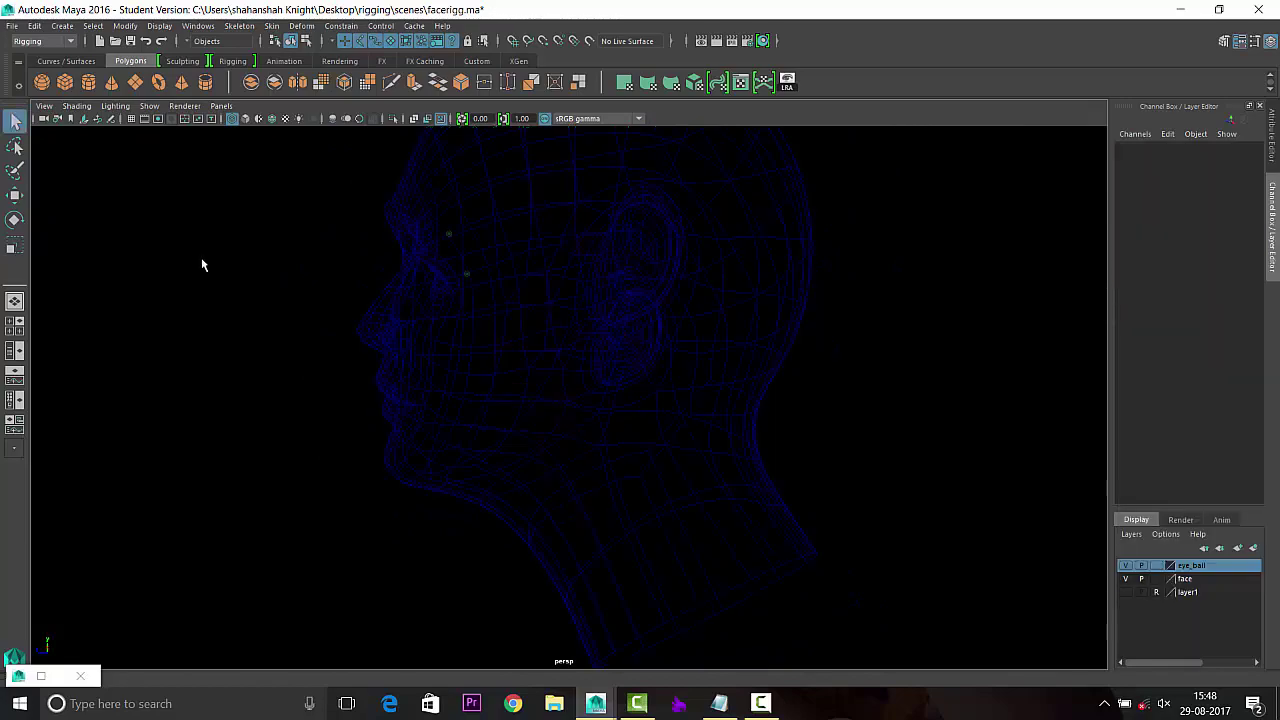
pyautogui.hotkey('ctrl', 'z')
pyautogui.hotkey('ctrl', 'z')
pyautogui.hotkey('ctrl', 'z')
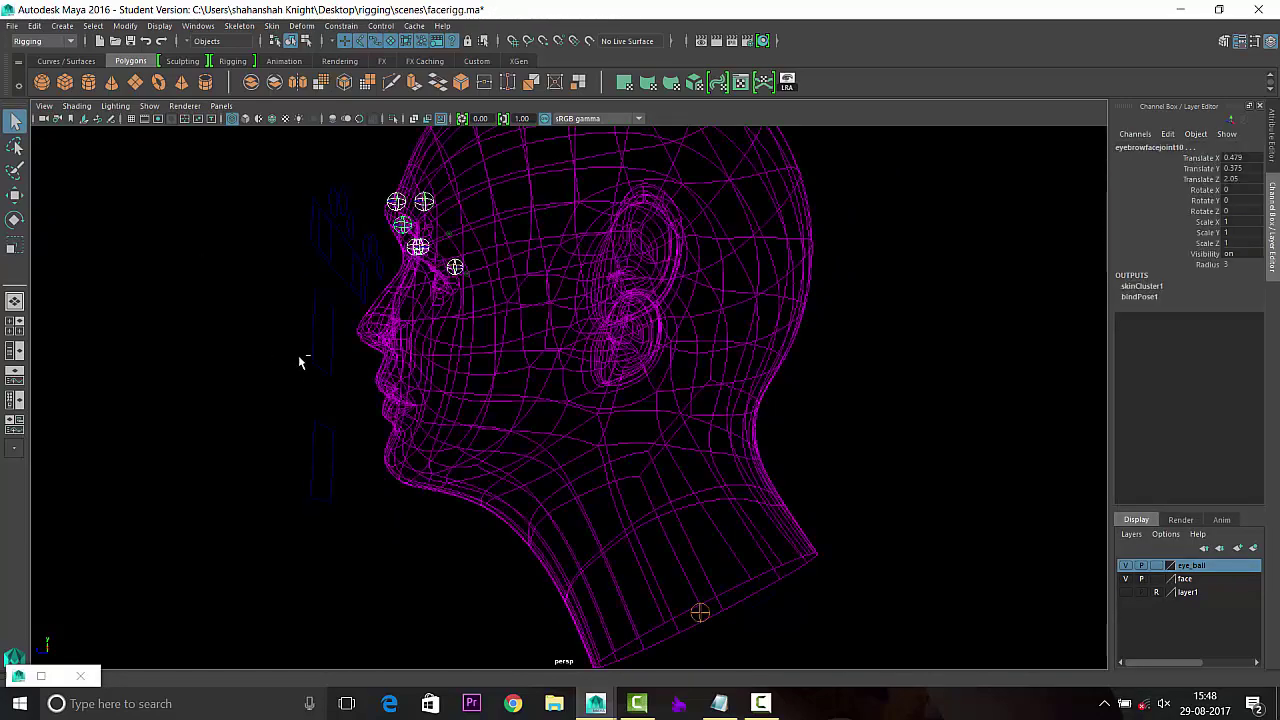
# Zoom in on the face joints and check the head mesh and eyeball selections.
pyautogui.click(298, 355)
pyautogui.keyDown('alt'); pyautogui.moveTo(298, 355); pyautogui.dragTo(451, 323); pyautogui.keyUp('alt')
pyautogui.keyDown('alt'); pyautogui.moveTo(451, 323); pyautogui.dragTo(820, 434, button='right'); pyautogui.keyUp('alt')
pyautogui.keyDown('alt'); pyautogui.moveTo(820, 434); pyautogui.dragTo(543, 329); pyautogui.keyUp('alt')
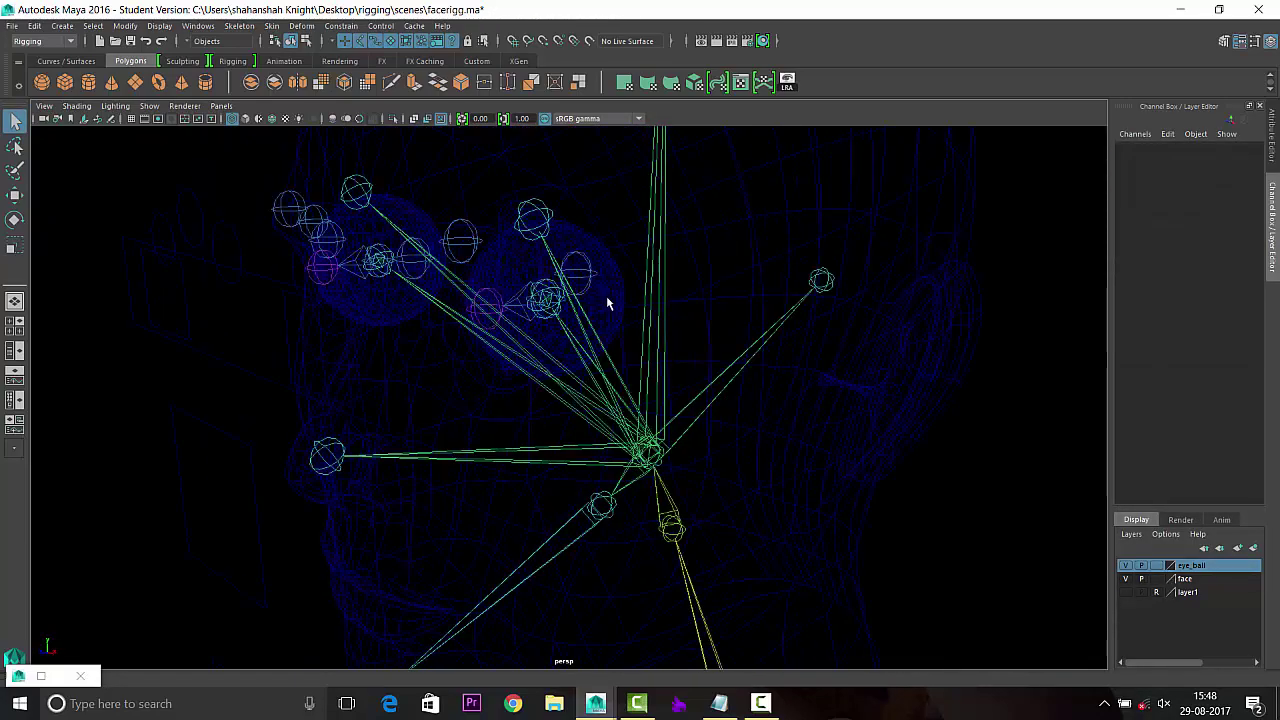
pyautogui.keyDown('alt'); pyautogui.moveTo(607, 303); pyautogui.dragTo(531, 329); pyautogui.keyUp('alt')
pyautogui.click(531, 329)
pyautogui.keyDown('shift'); pyautogui.click(413, 250); pyautogui.keyUp('shift')
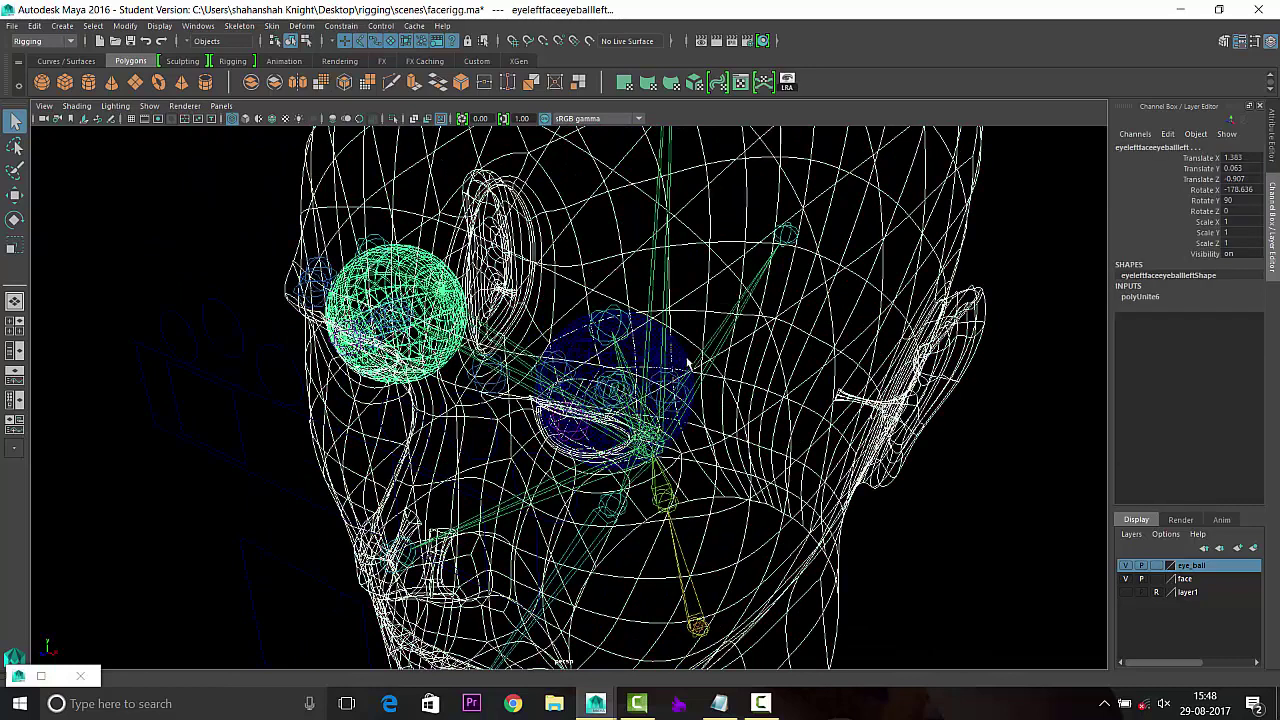
pyautogui.keyDown('shift'); pyautogui.click(681, 367); pyautogui.keyUp('shift')
pyautogui.scroll(-3, 679, 366)
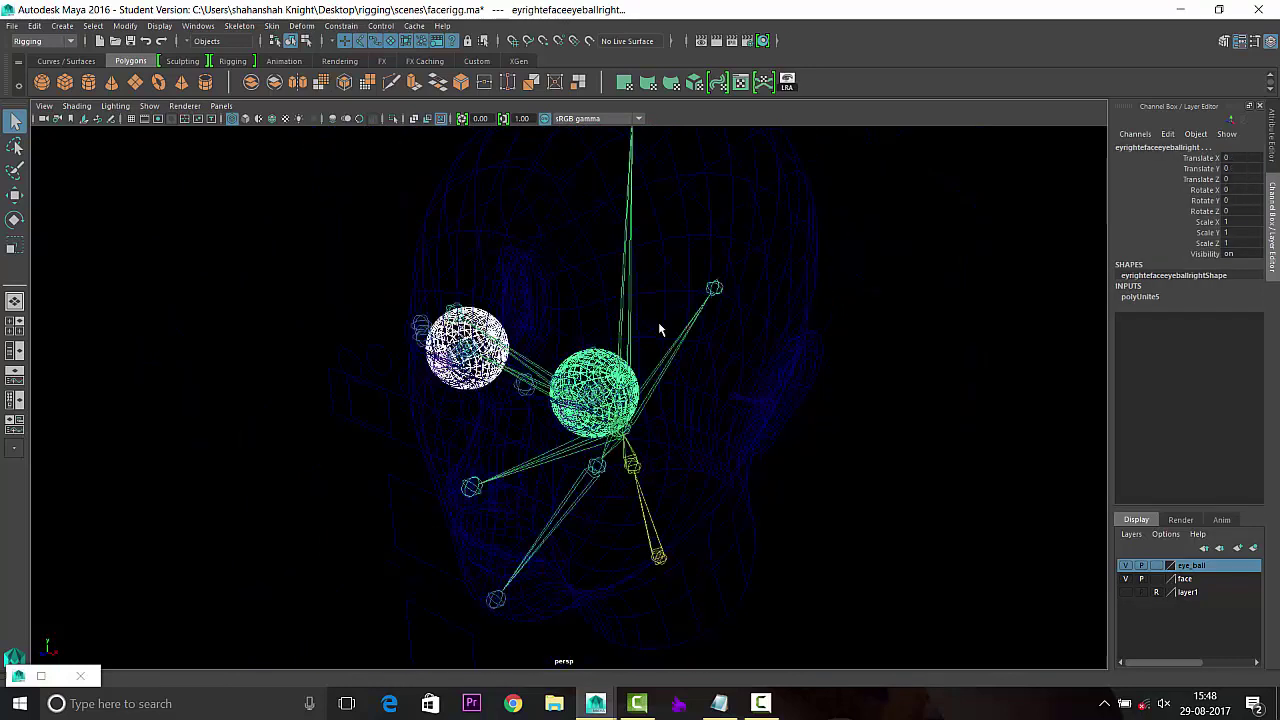
pyautogui.scroll(-2, 663, 329)
pyautogui.click(634, 529)
pyautogui.click(642, 524)
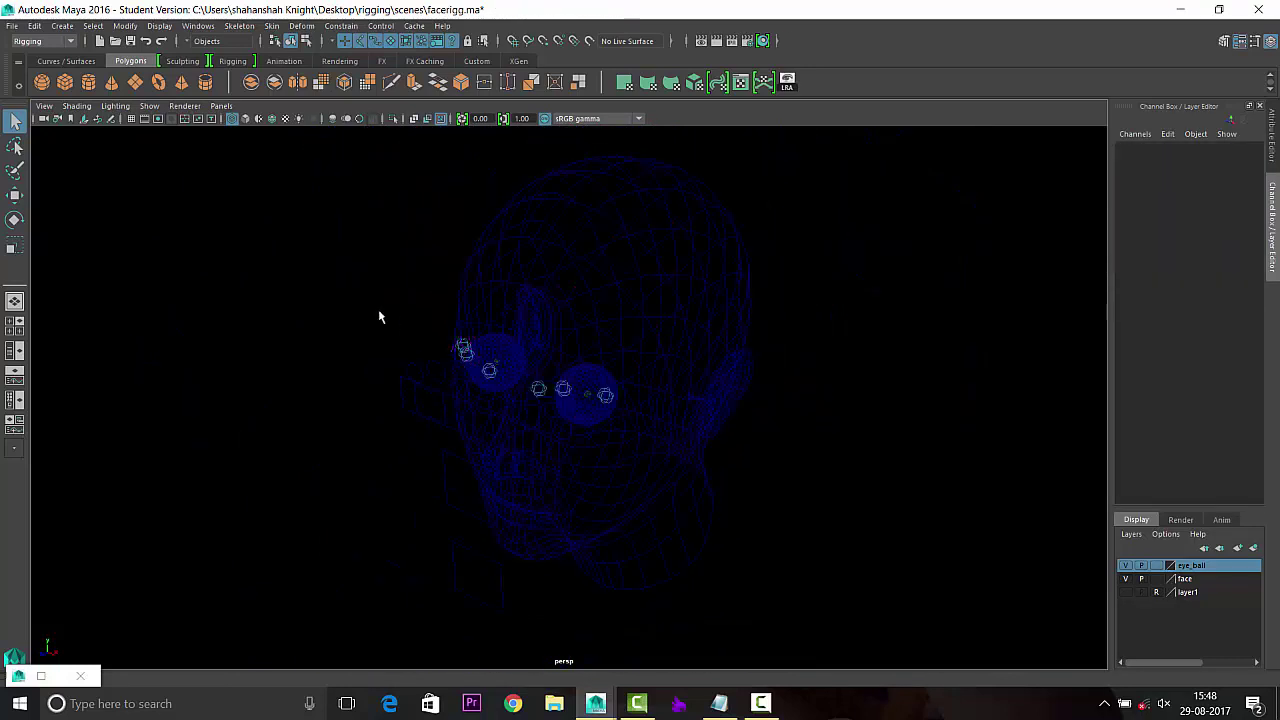
# Inspect the face control box and the controls in front of the face.
pyautogui.moveTo(380, 317); pyautogui.dragTo(443, 457)
pyautogui.click(443, 457)
pyautogui.keyDown('alt'); pyautogui.moveTo(491, 414); pyautogui.dragTo(313, 258); pyautogui.keyUp('alt')
pyautogui.click(414, 349)
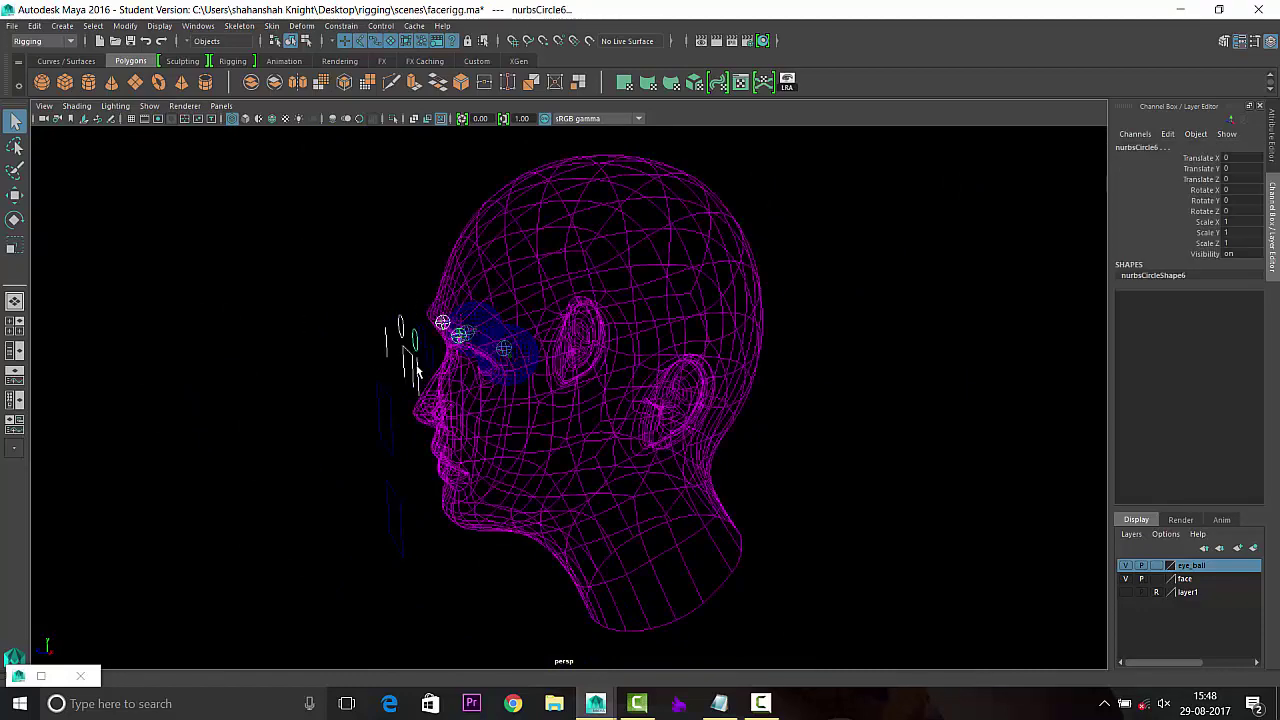
pyautogui.click(420, 369)
pyautogui.keyDown('alt'); pyautogui.moveTo(329, 337); pyautogui.dragTo(559, 347); pyautogui.keyUp('alt')
pyautogui.moveTo(232, 188); pyautogui.dragTo(428, 602)
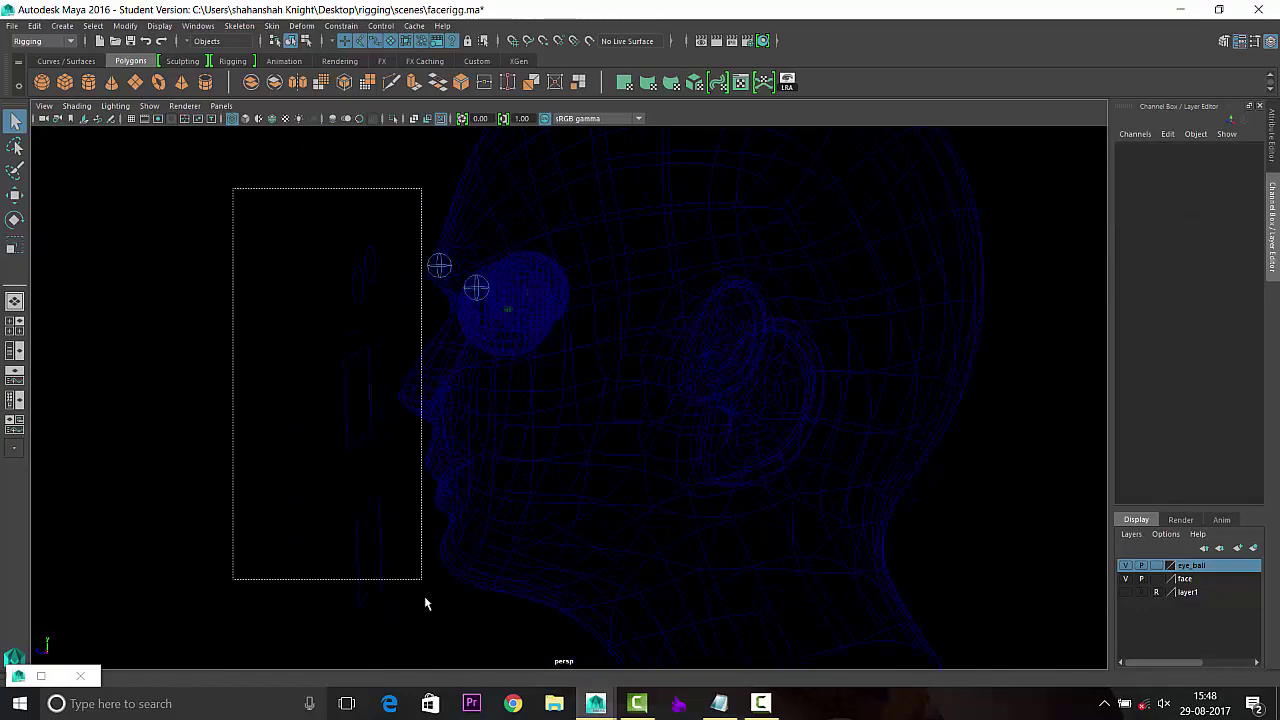
pyautogui.click(617, 489)
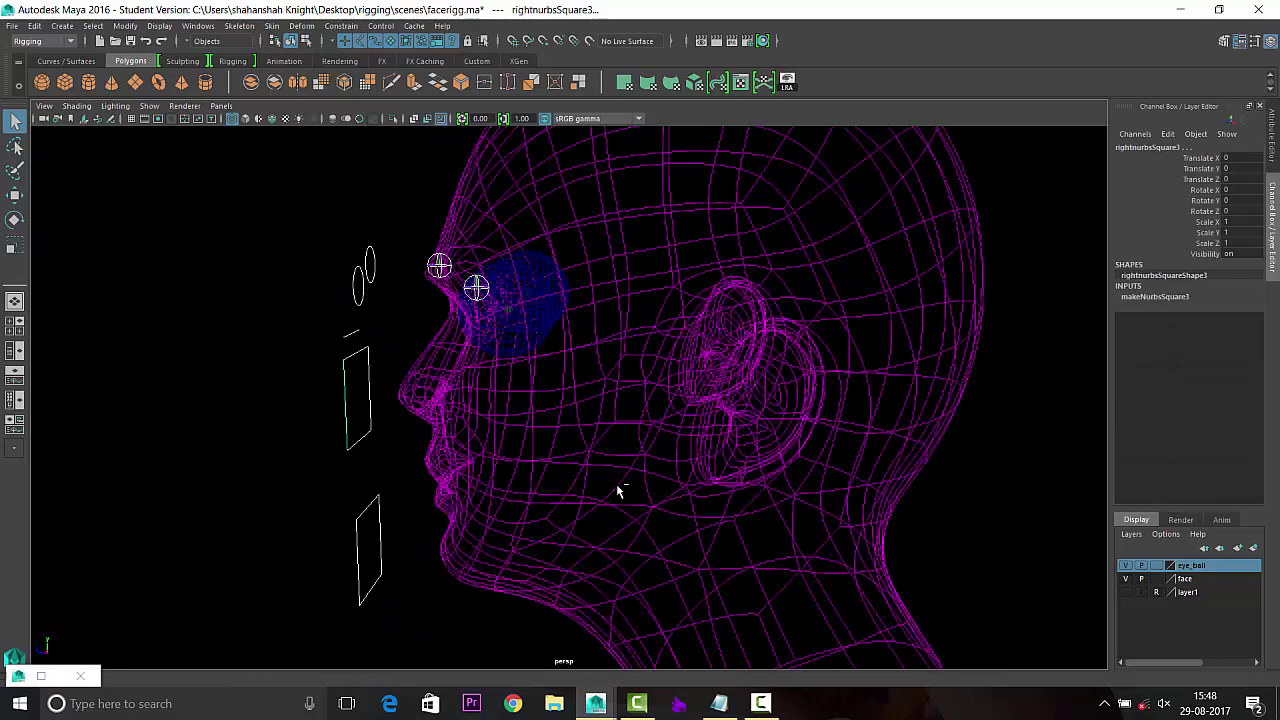
pyautogui.click(617, 489)
pyautogui.keyDown('alt'); pyautogui.moveTo(617, 489); pyautogui.dragTo(672, 456); pyautogui.keyUp('alt')
# Unlock pPlane3's Translate, Rotate and Scale channels in the Channel Box.
pyautogui.click(672, 456)
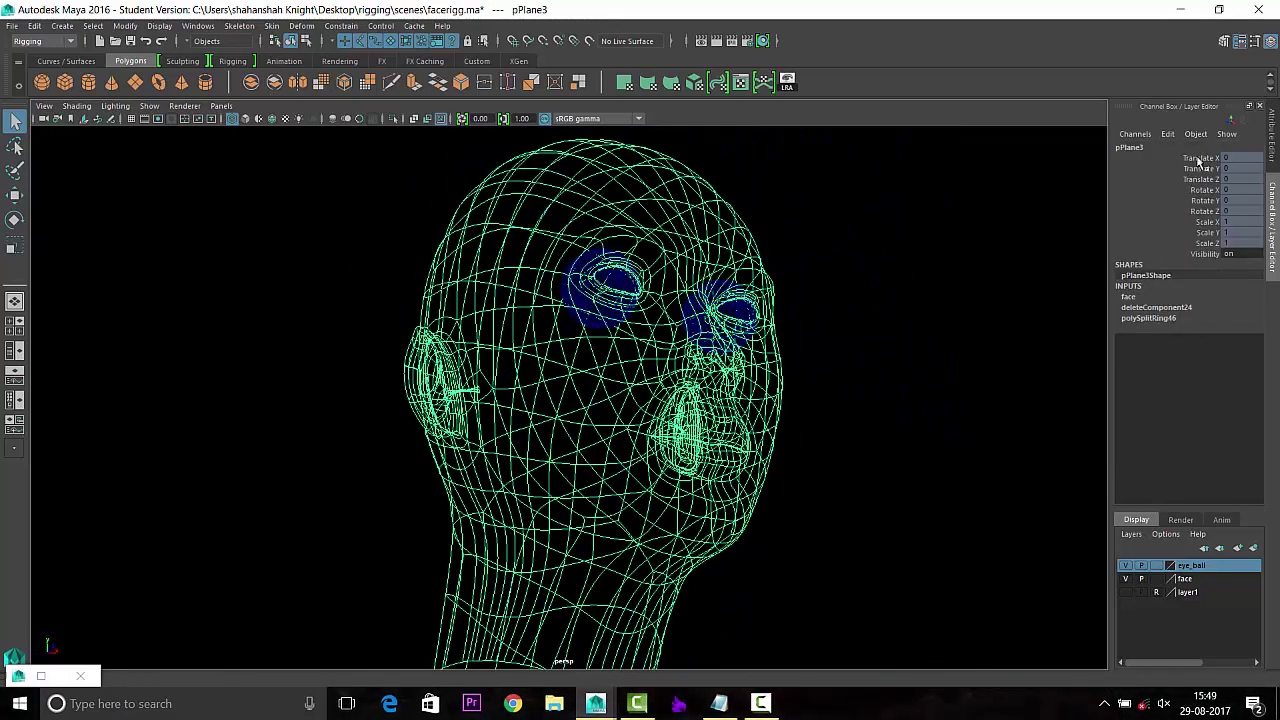
pyautogui.moveTo(1200, 158); pyautogui.dragTo(1200, 243)
pyautogui.rightClick(1200, 243)
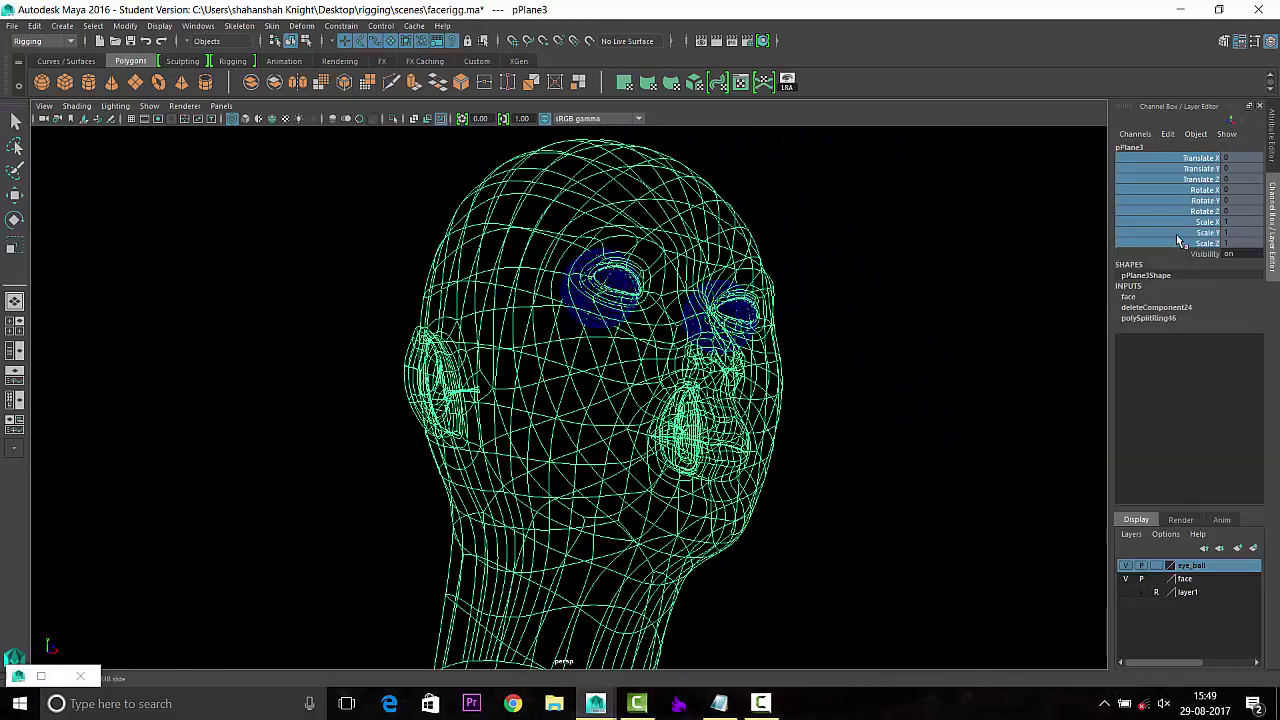
pyautogui.rightClick(1182, 242)
pyautogui.click(1183, 534)
# Deselect and display the head smooth-shaded again.
pyautogui.keyDown('alt'); pyautogui.moveTo(971, 397); pyautogui.dragTo(816, 384); pyautogui.keyUp('alt')
pyautogui.click(816, 384)
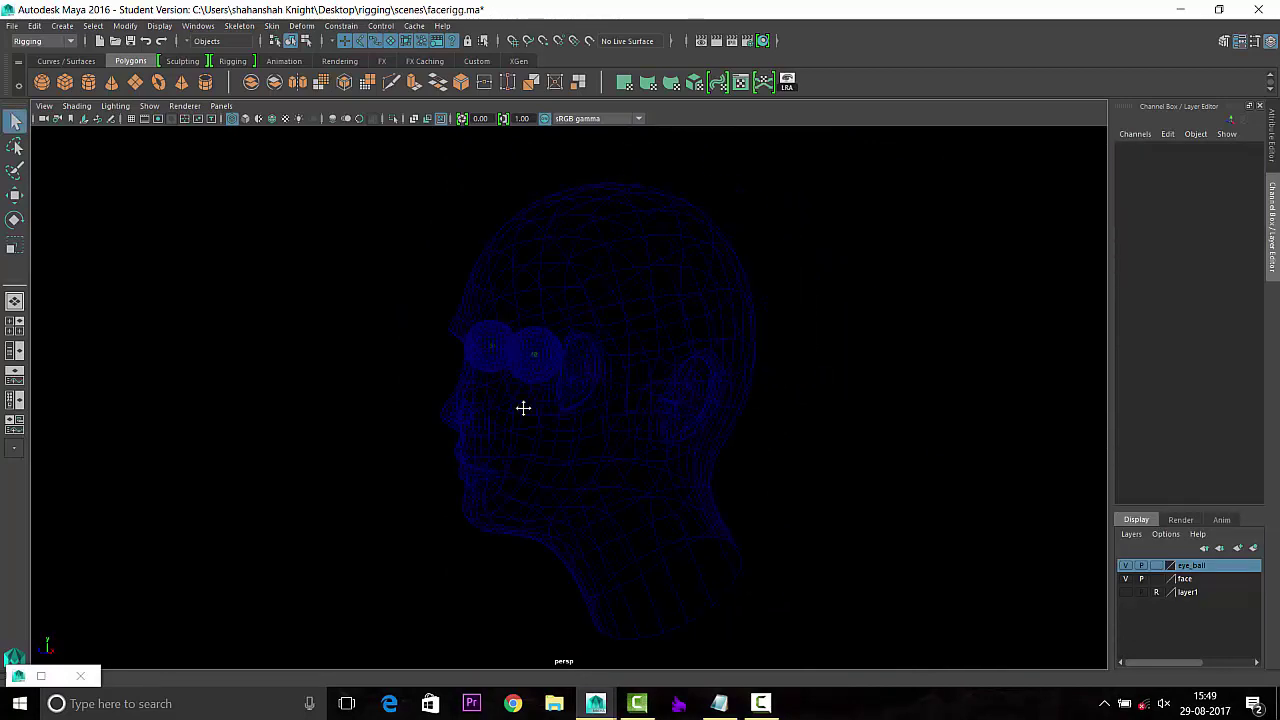
pyautogui.press('5')
pyautogui.moveTo(523, 406)
pyautogui.keyDown('alt'); pyautogui.mouseDown()
pyautogui.moveTo(494, 394)
pyautogui.moveTo(563, 305)
pyautogui.mouseUp(); pyautogui.keyUp('alt')
# Rename the head mesh to 'target' and delete all construction history.
pyautogui.click(563, 305)
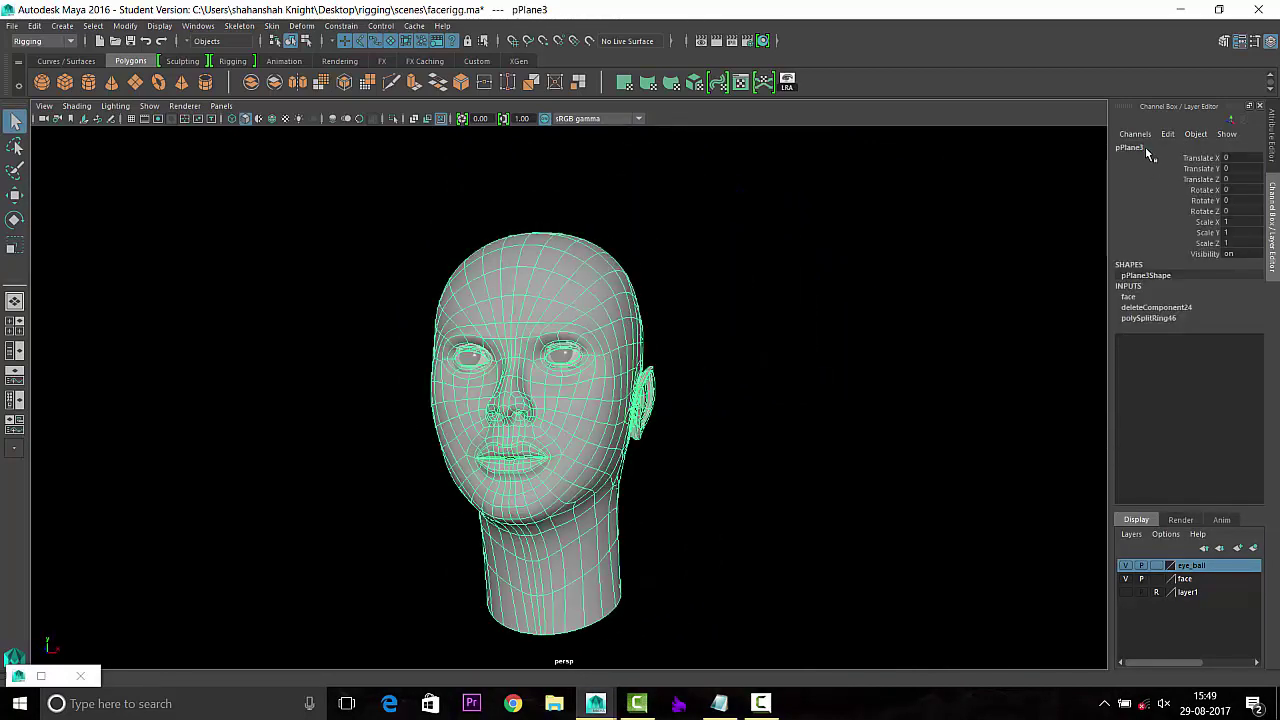
pyautogui.doubleClick(1145, 147)
pyautogui.write('ta')
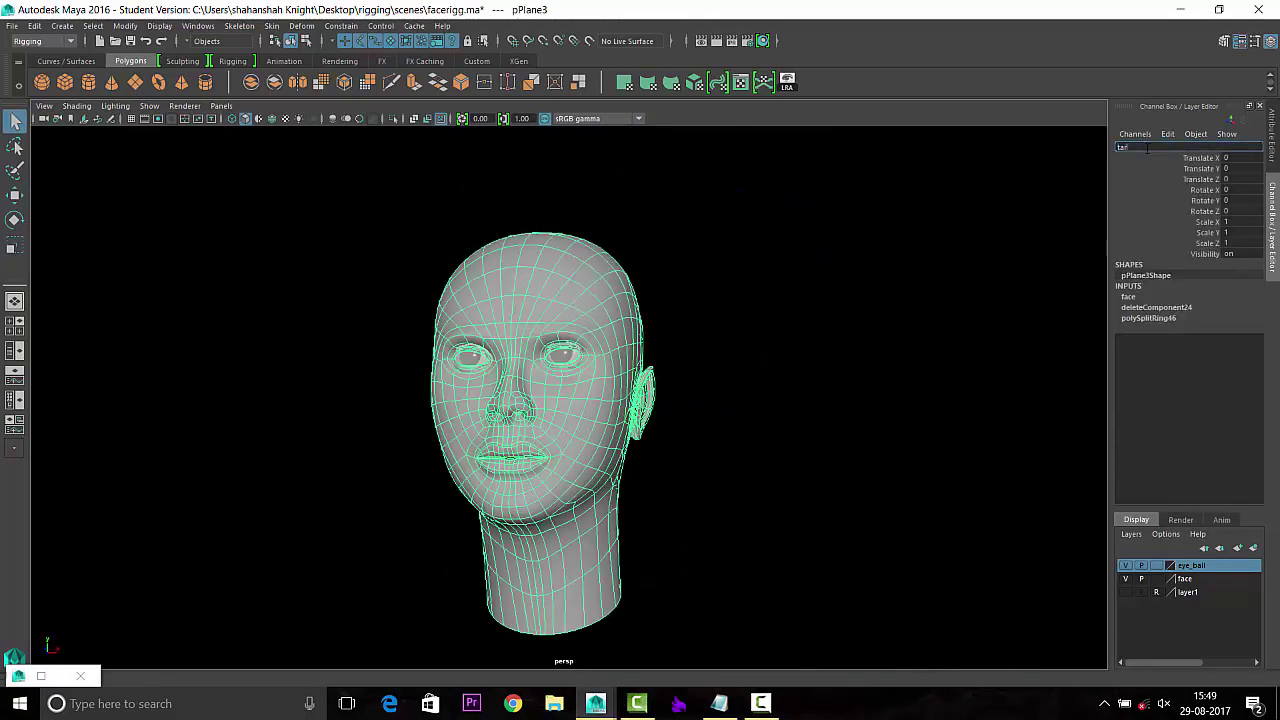
pyautogui.write('rget')
pyautogui.press('Return')
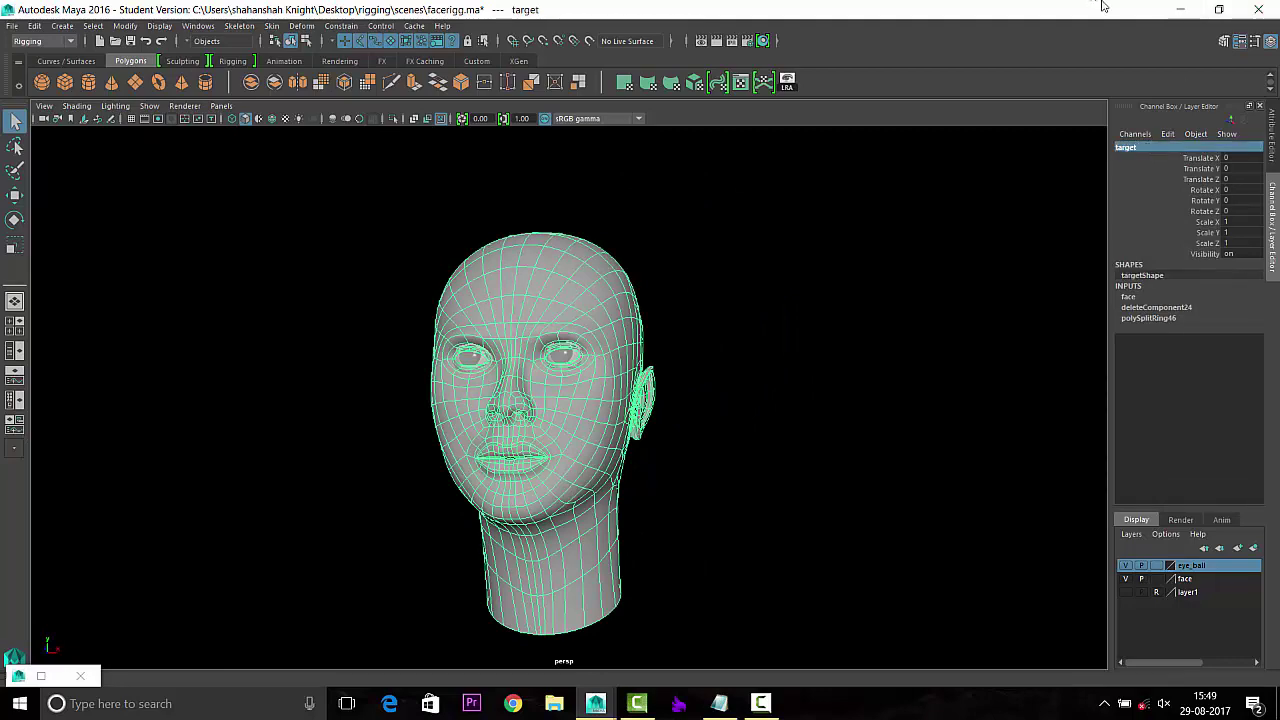
pyautogui.click(34, 26)
pyautogui.moveTo(72, 183)
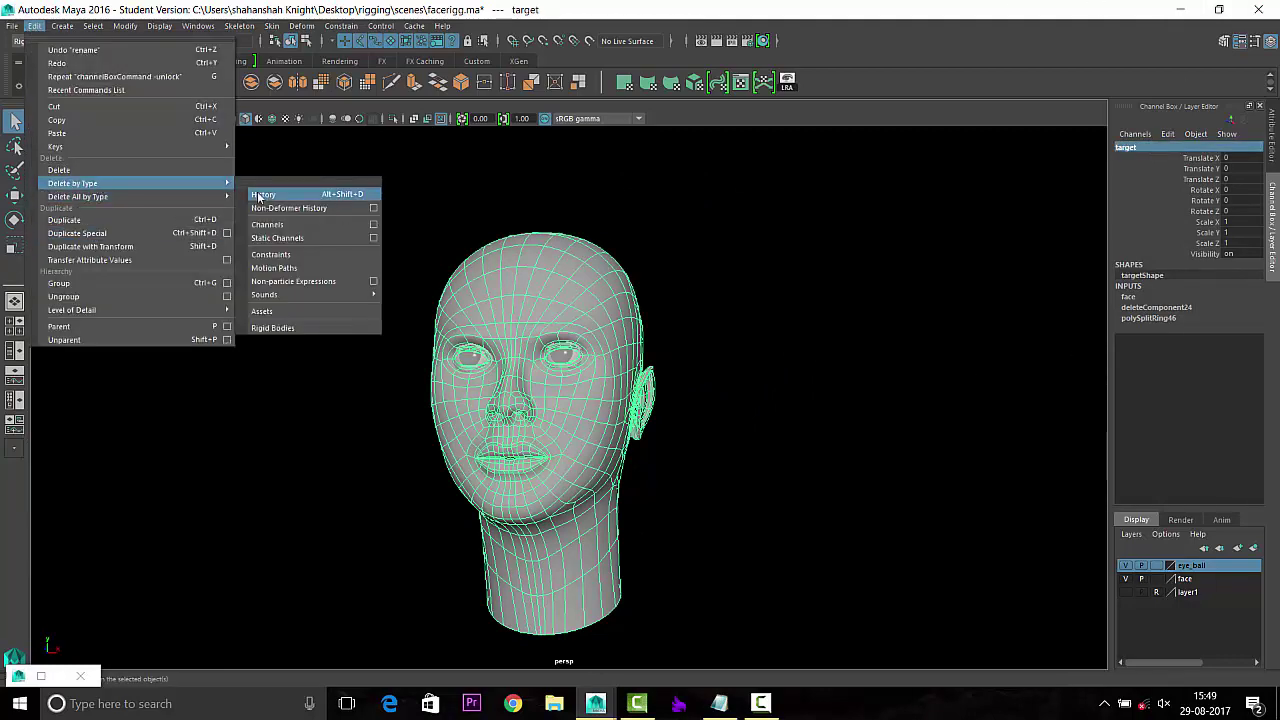
pyautogui.click(345, 190)
# Duplicate the target head and move the copy beside the original along X.
pyautogui.moveTo(368, 251)
pyautogui.keyDown('alt'); pyautogui.mouseDown()
pyautogui.moveTo(566, 323)
pyautogui.moveTo(549, 370)
pyautogui.mouseUp(); pyautogui.keyUp('alt')
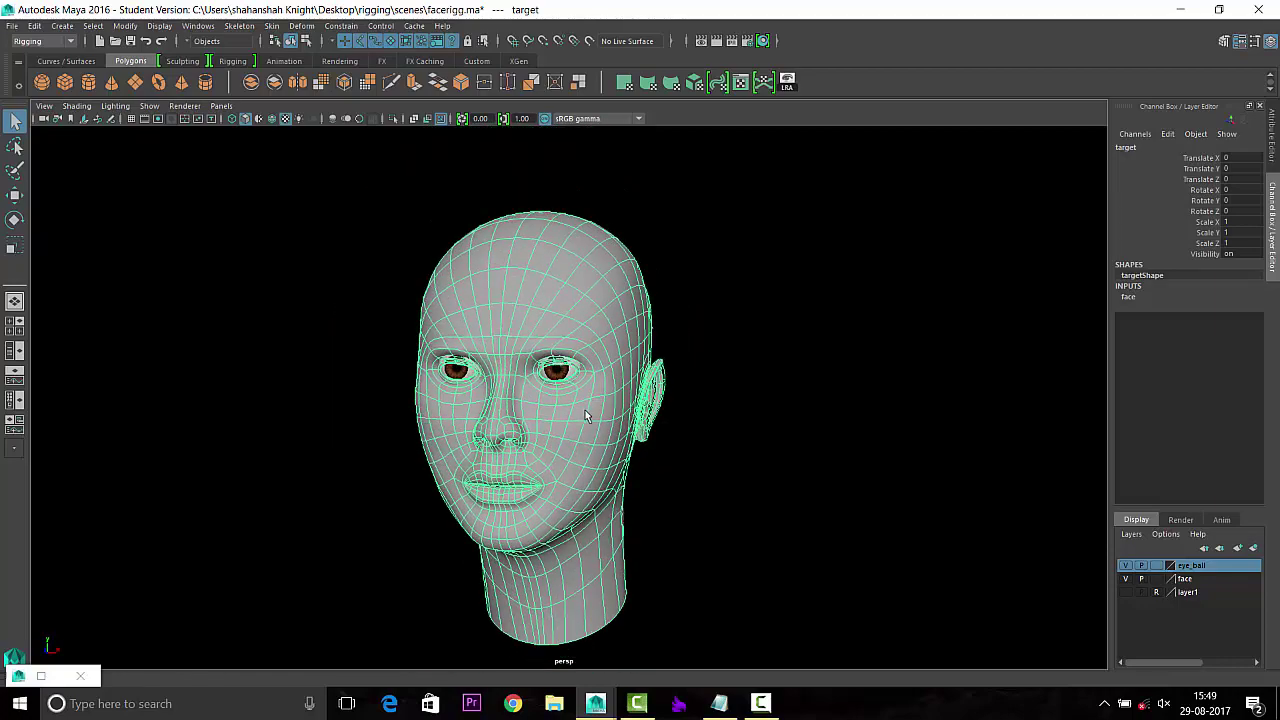
pyautogui.moveTo(314, 234); pyautogui.dragTo(616, 428)
pyautogui.click(710, 398)
pyautogui.moveTo(710, 398); pyautogui.dragTo(620, 390)
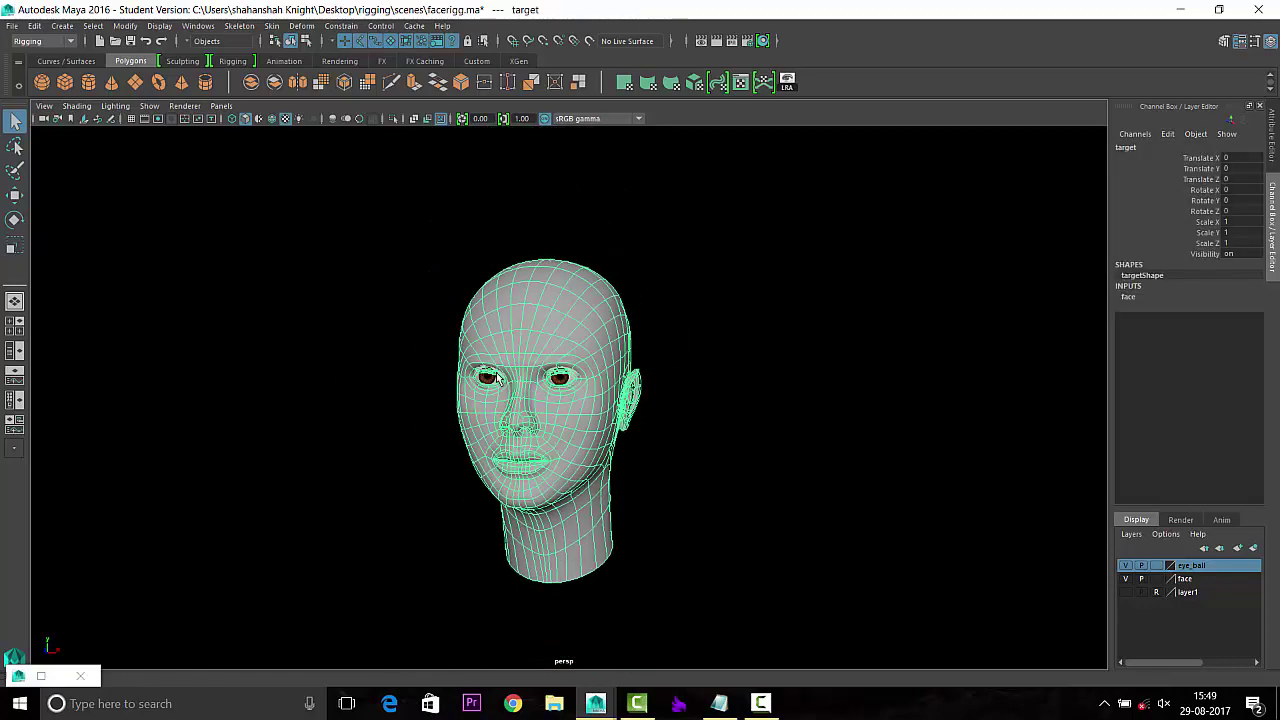
pyautogui.scroll(3, 769, 434)
pyautogui.scroll(2, 759, 395)
pyautogui.hotkey('ctrl', 'd')
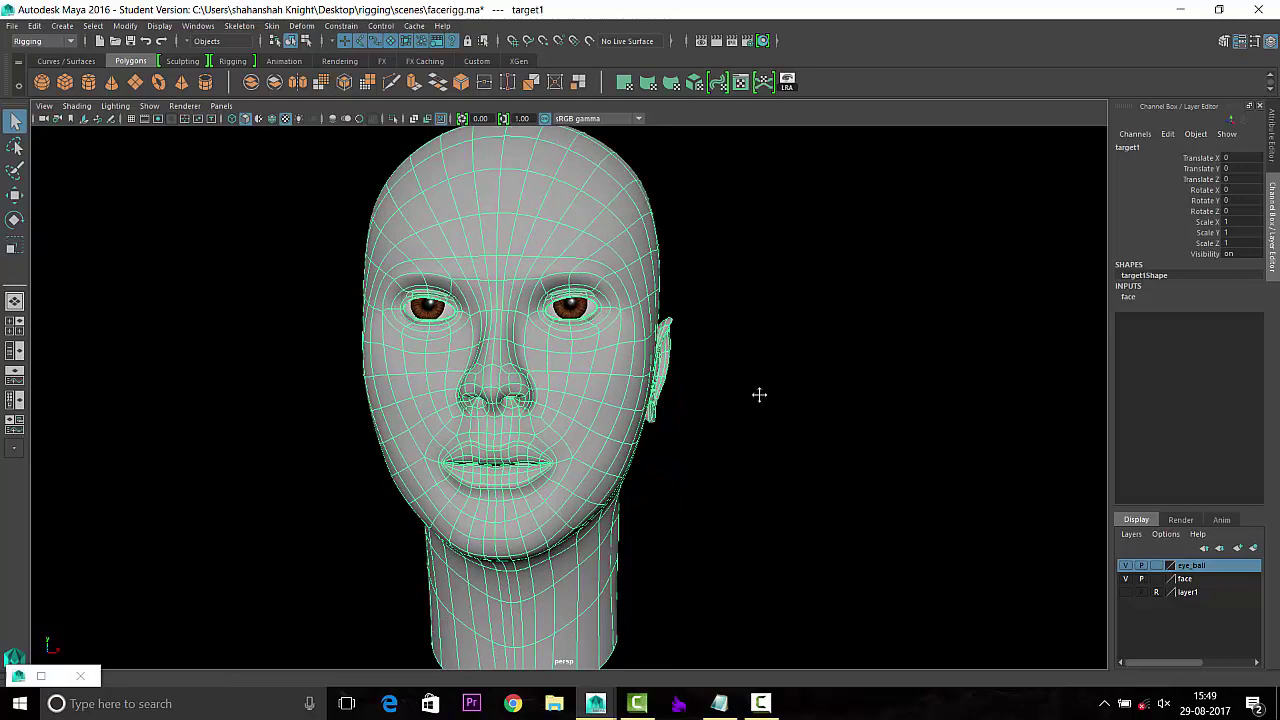
pyautogui.press('w')
pyautogui.scroll(-3, 711, 374)
pyautogui.moveTo(600, 346); pyautogui.dragTo(885, 350)
pyautogui.scroll(2, 700, 400)
pyautogui.scroll(3, 642, 432)
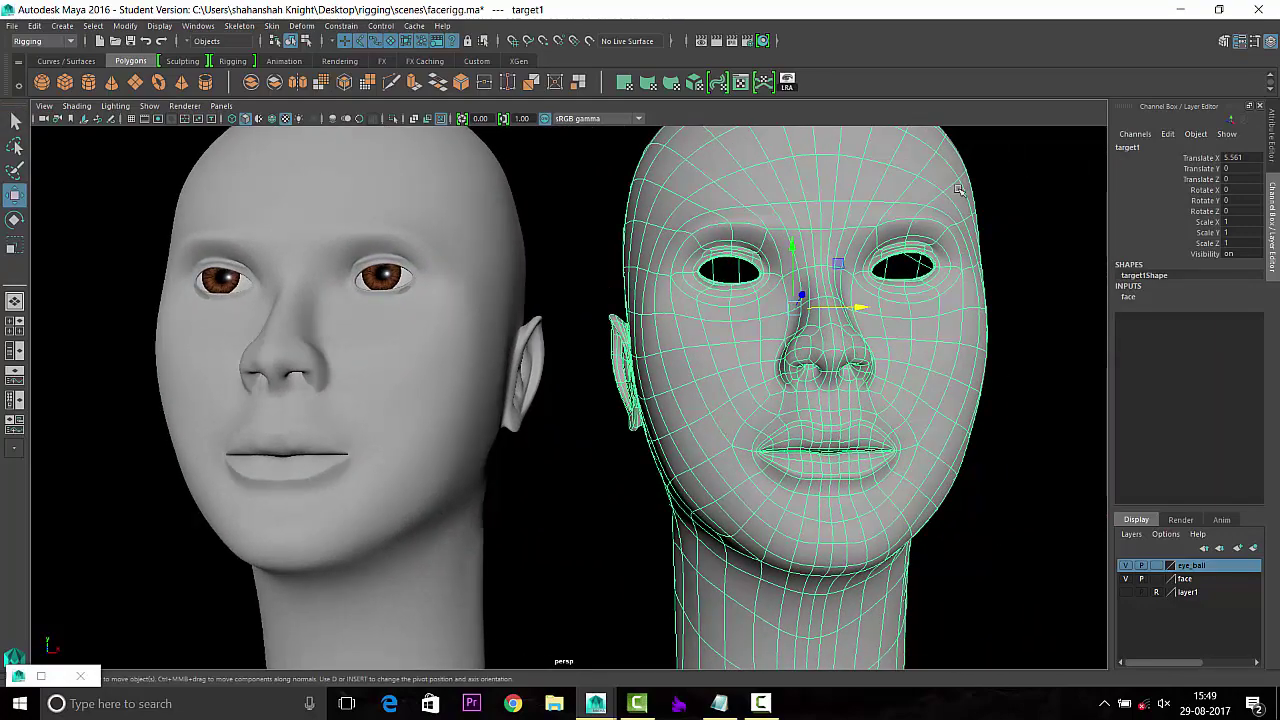
# Rename the duplicated head to 'source_1'.
pyautogui.doubleClick(1145, 148)
pyautogui.write('source1')
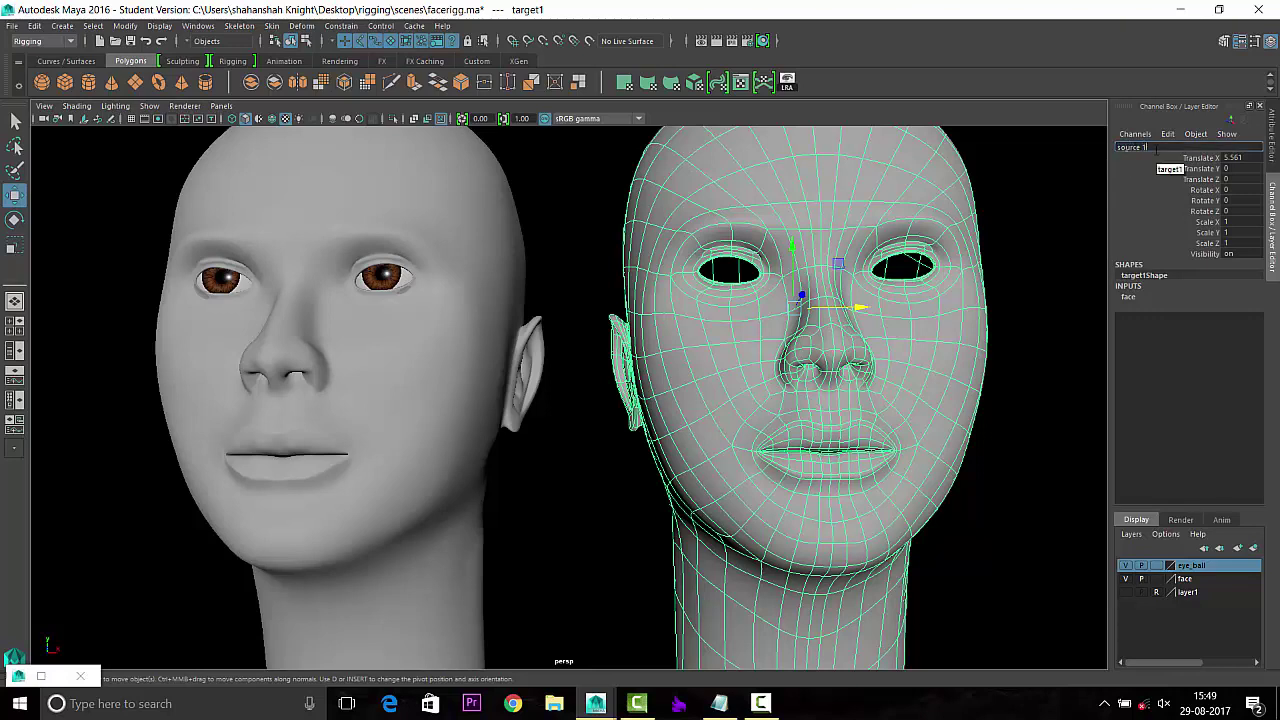
pyautogui.press('Return')
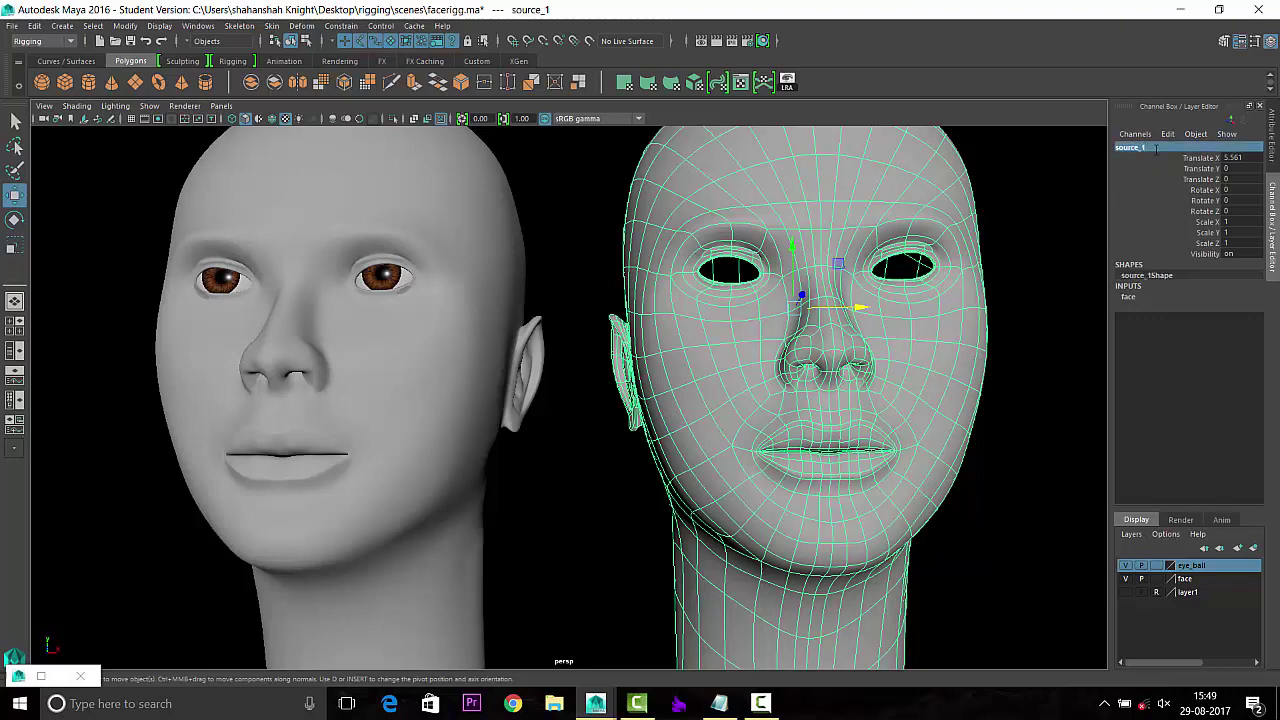
pyautogui.scroll(-5, 591, 277)
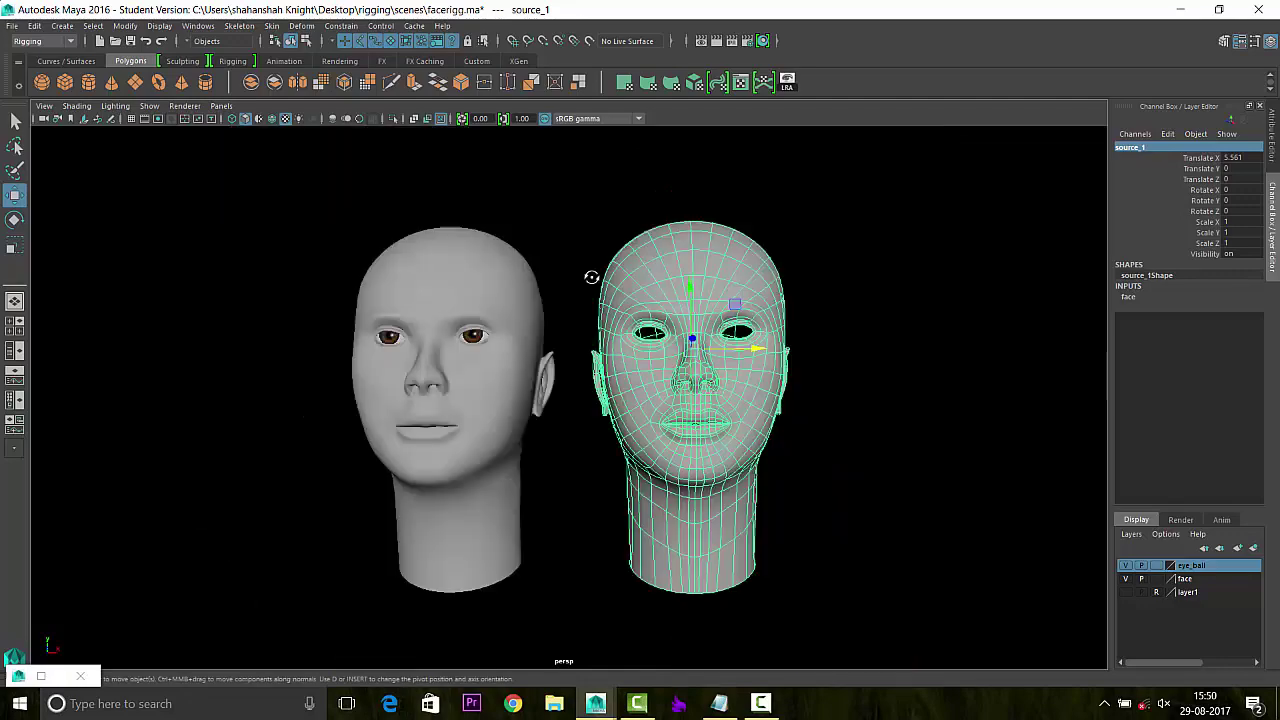
pyautogui.scroll(3, 591, 277)
# Select source_1, zoom onto its lips, and expand Soft Selection in the Move Tool settings.
pyautogui.keyDown('alt'); pyautogui.moveTo(591, 277); pyautogui.dragTo(423, 531); pyautogui.keyUp('alt')
pyautogui.keyDown('alt'); pyautogui.moveTo(508, 517); pyautogui.dragTo(888, 360); pyautogui.keyUp('alt')
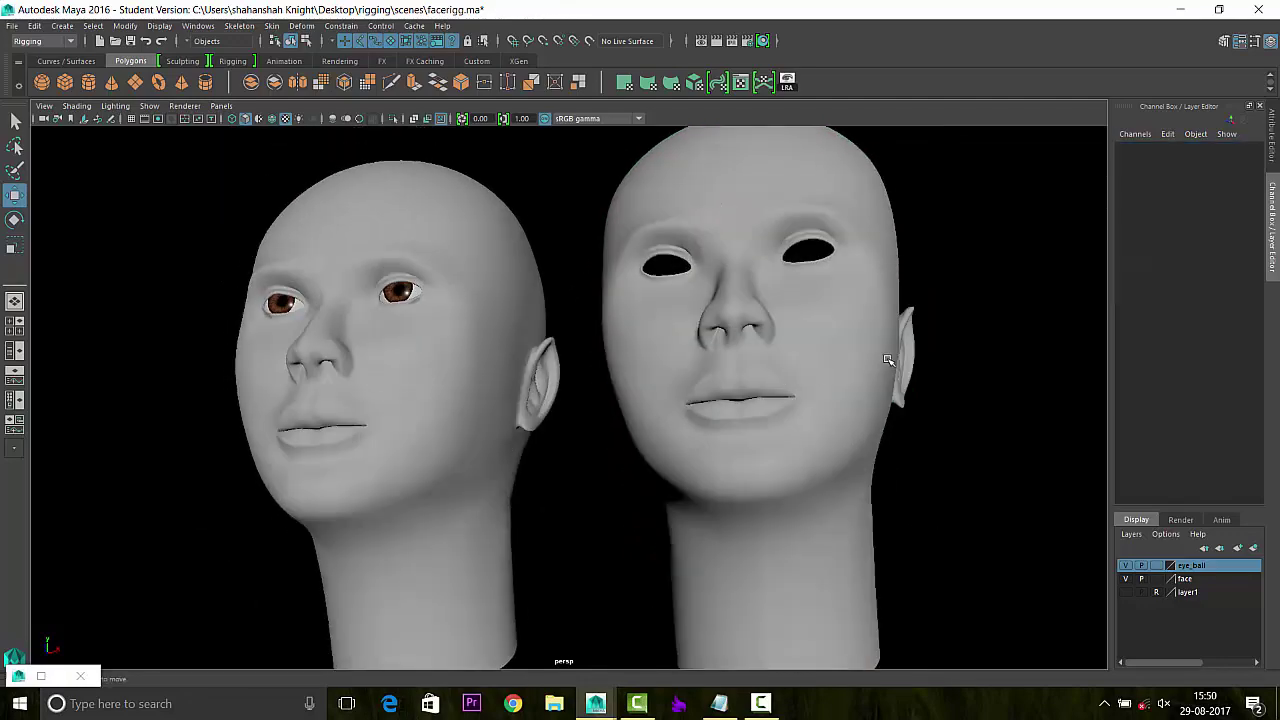
pyautogui.click(888, 360)
pyautogui.scroll(3, 890, 420)
pyautogui.keyDown('alt'); pyautogui.moveTo(891, 466); pyautogui.dragTo(608, 483, button='middle'); pyautogui.keyUp('alt')
pyautogui.scroll(2, 630, 490)
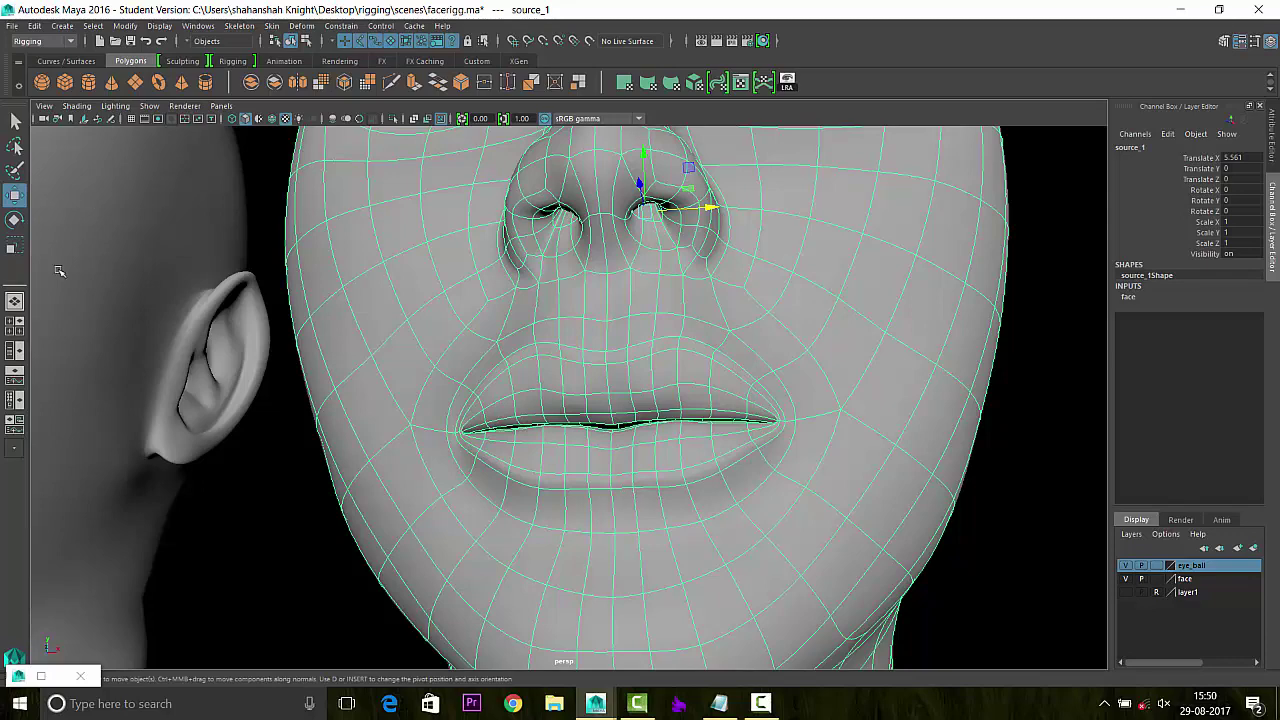
pyautogui.doubleClick(16, 298)
pyautogui.click(90, 375)
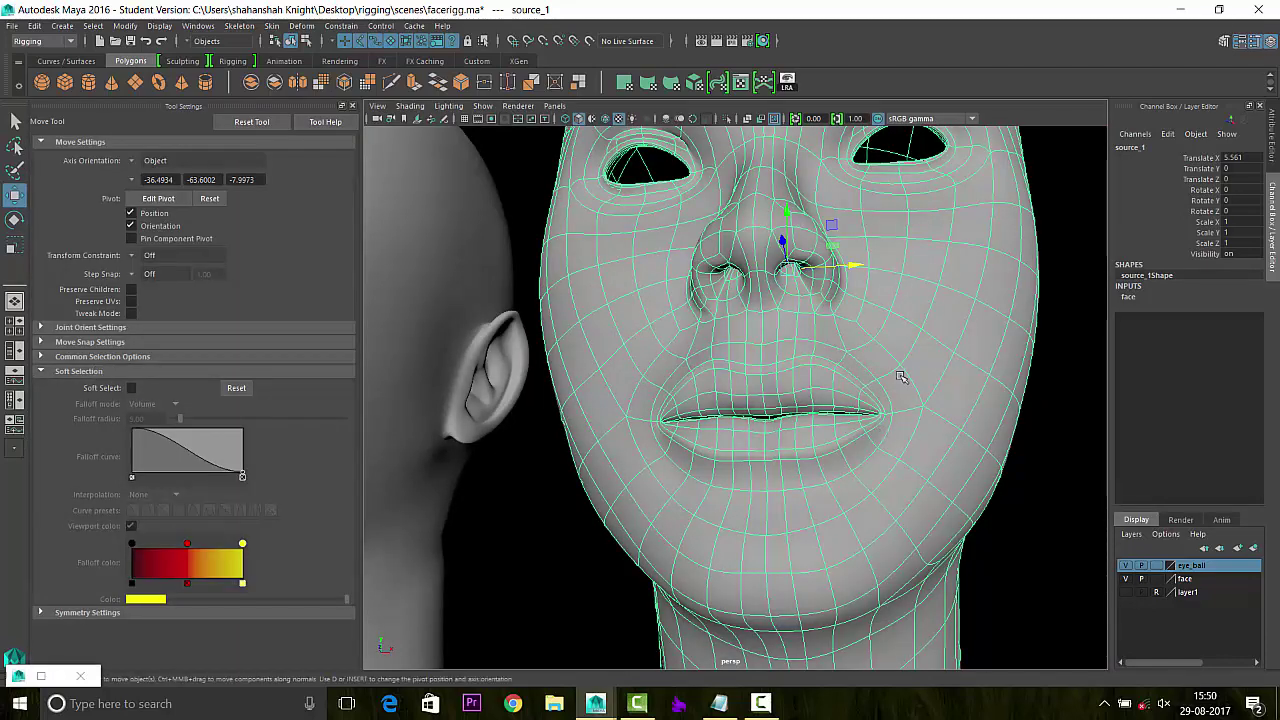
# Turn on soft selection and pick a lip-corner vertex with a smaller falloff.
pyautogui.click(131, 387)
pyautogui.rightClick(831, 328)
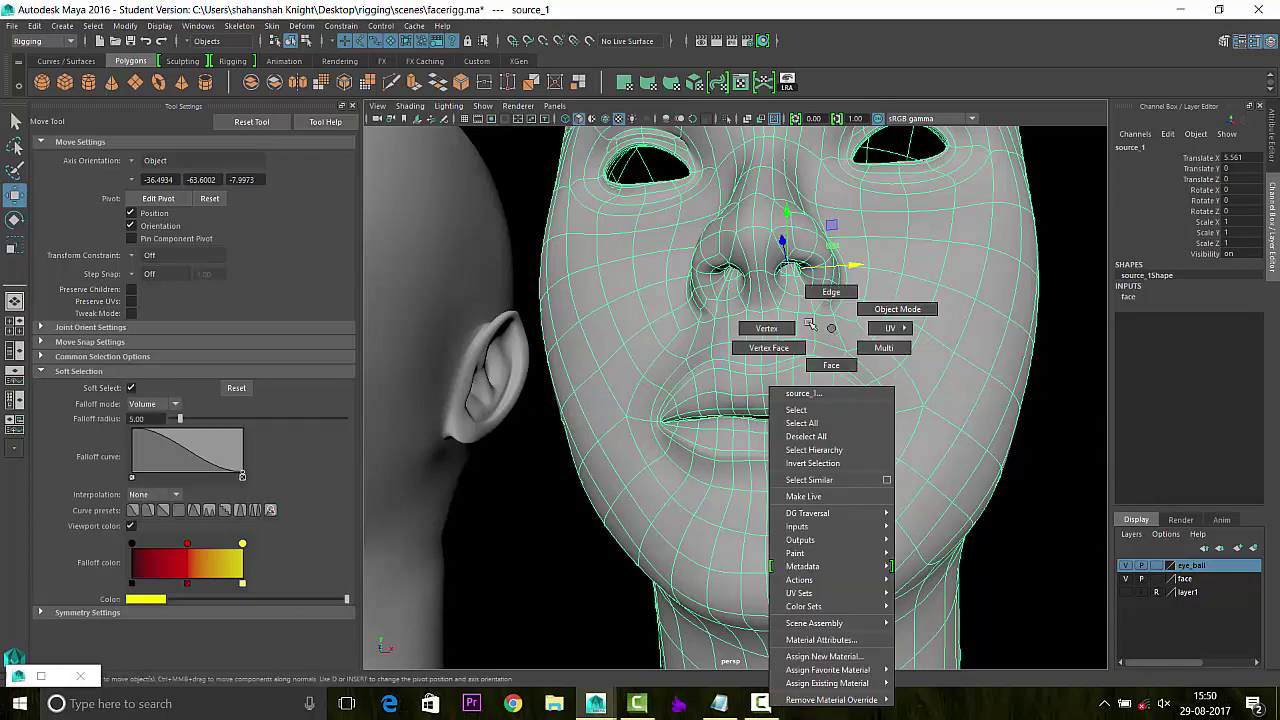
pyautogui.click(766, 328)
pyautogui.click(890, 410)
pyautogui.moveTo(1000, 440)
pyautogui.mouseDown()
pyautogui.moveTo(1052, 455)
pyautogui.moveTo(890, 370)
pyautogui.moveTo(832, 404)
pyautogui.mouseUp()
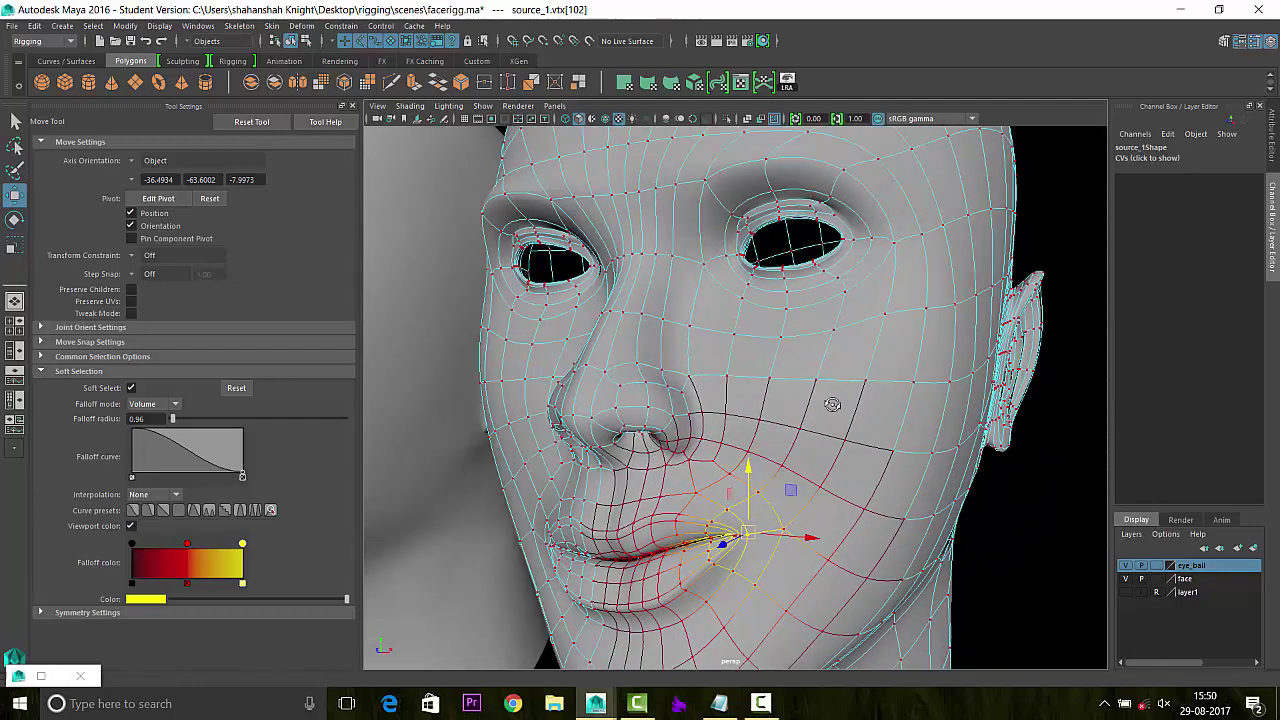
# Rotate the lip corner upward into a lopsided smirk.
pyautogui.press('f')
pyautogui.scroll(-5, 792, 360)
pyautogui.press('e')
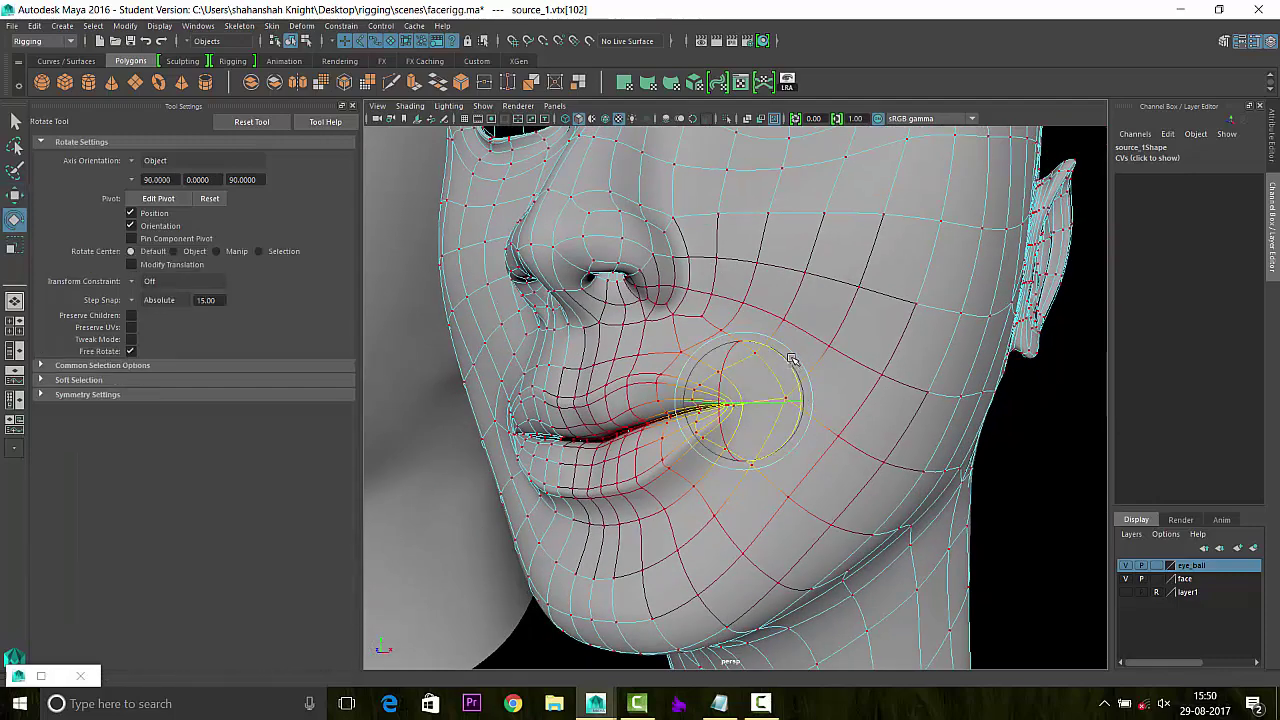
pyautogui.moveTo(792, 360)
pyautogui.mouseDown()
pyautogui.moveTo(794, 376)
pyautogui.moveTo(700, 474)
pyautogui.mouseUp()
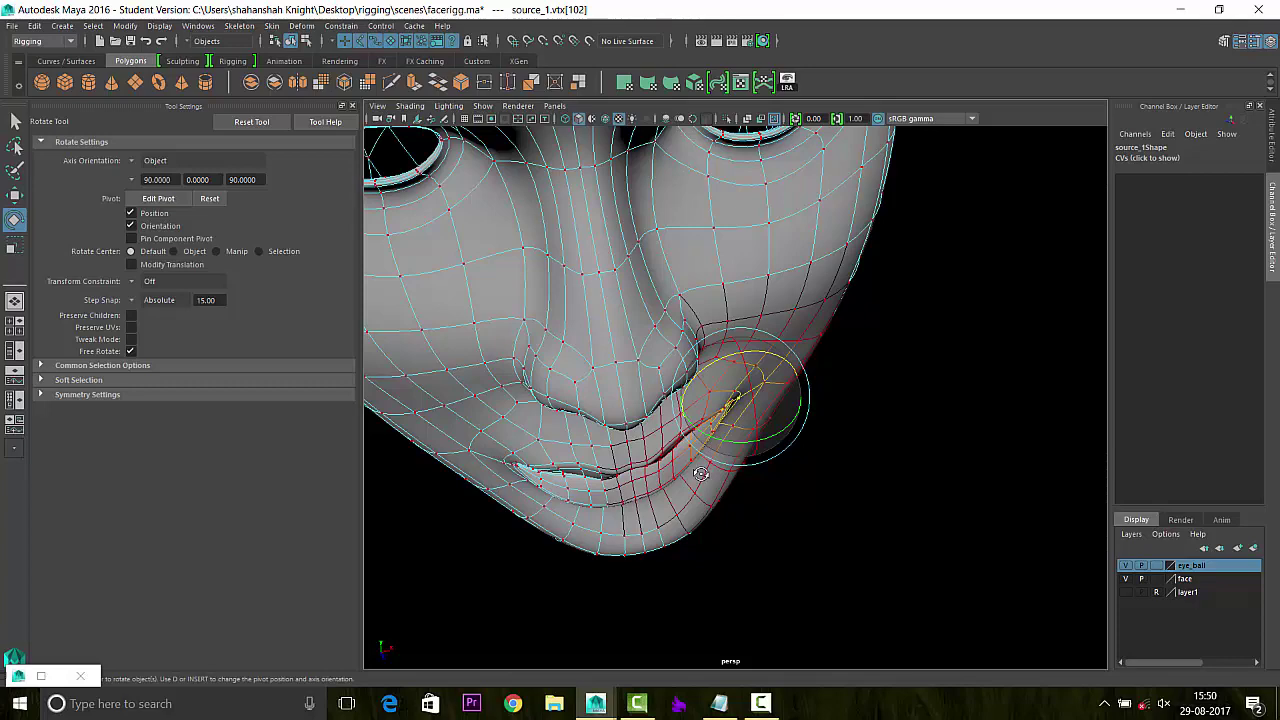
# Hide the interface panels and view both heads from the front.
pyautogui.scroll(-3, 701, 474)
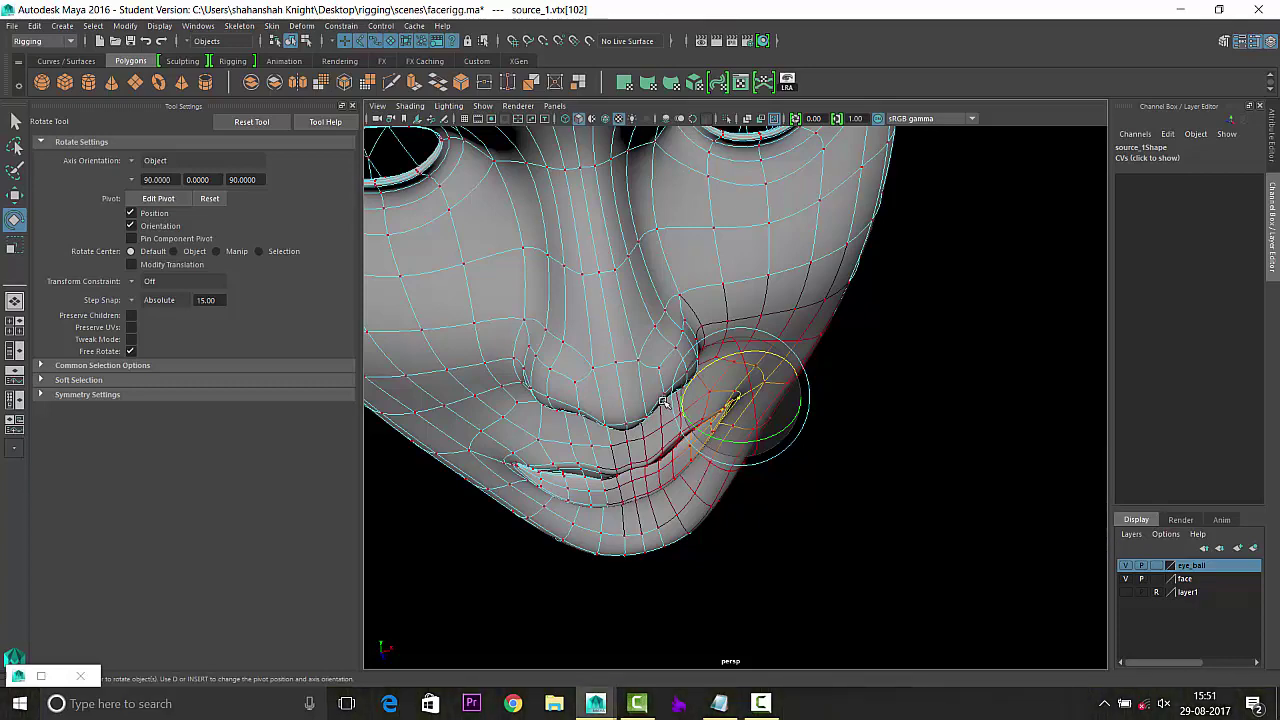
pyautogui.keyDown('alt'); pyautogui.moveTo(701, 474); pyautogui.dragTo(933, 401); pyautogui.keyUp('alt')
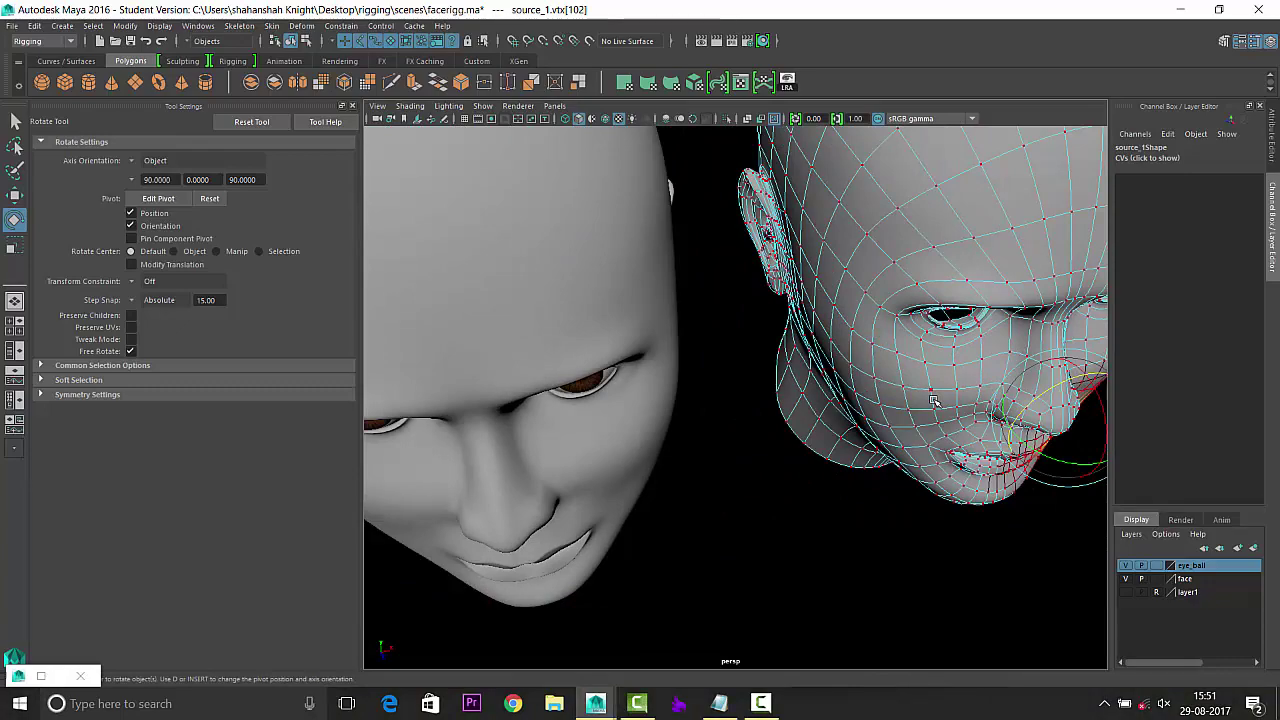
pyautogui.hotkey('ctrl', 'space')
pyautogui.moveTo(826, 382)
pyautogui.keyDown('alt'); pyautogui.mouseDown()
pyautogui.moveTo(903, 217)
pyautogui.moveTo(1016, 365)
pyautogui.moveTo(920, 438)
pyautogui.mouseUp(); pyautogui.keyUp('alt')
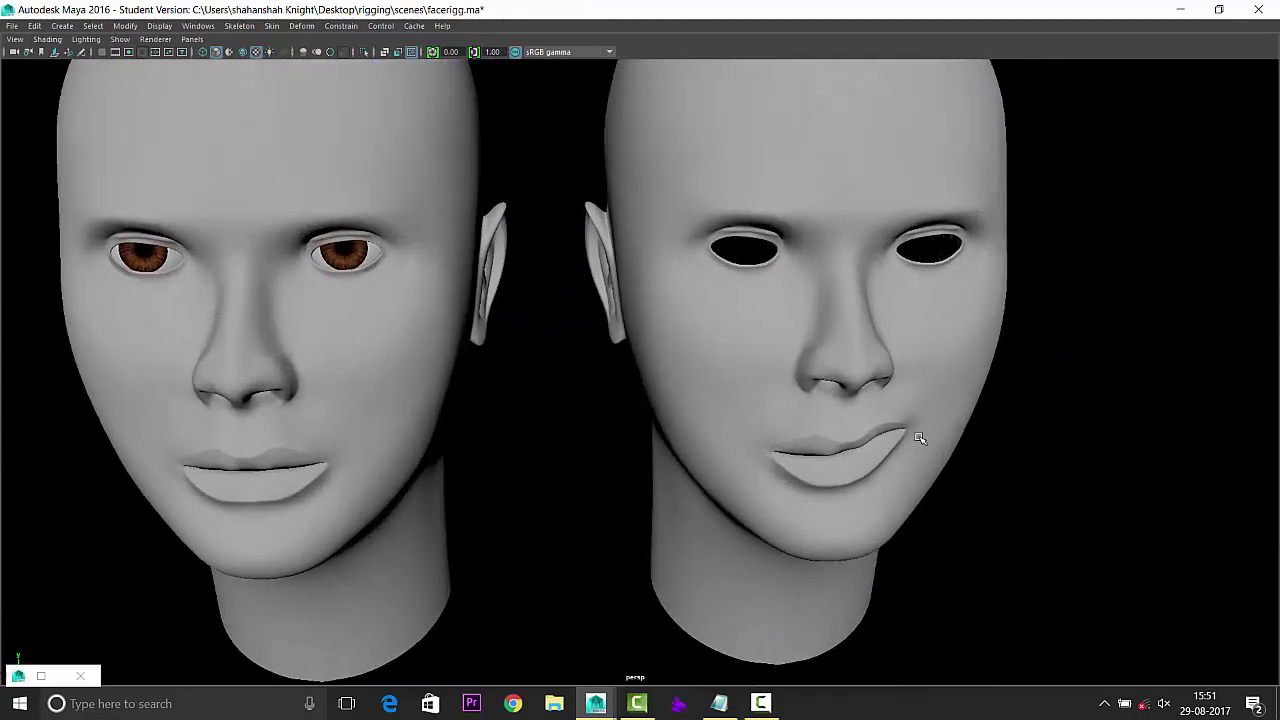
# Select the sculpted source_1 head and return to the Notepad note.
pyautogui.click(950, 360)
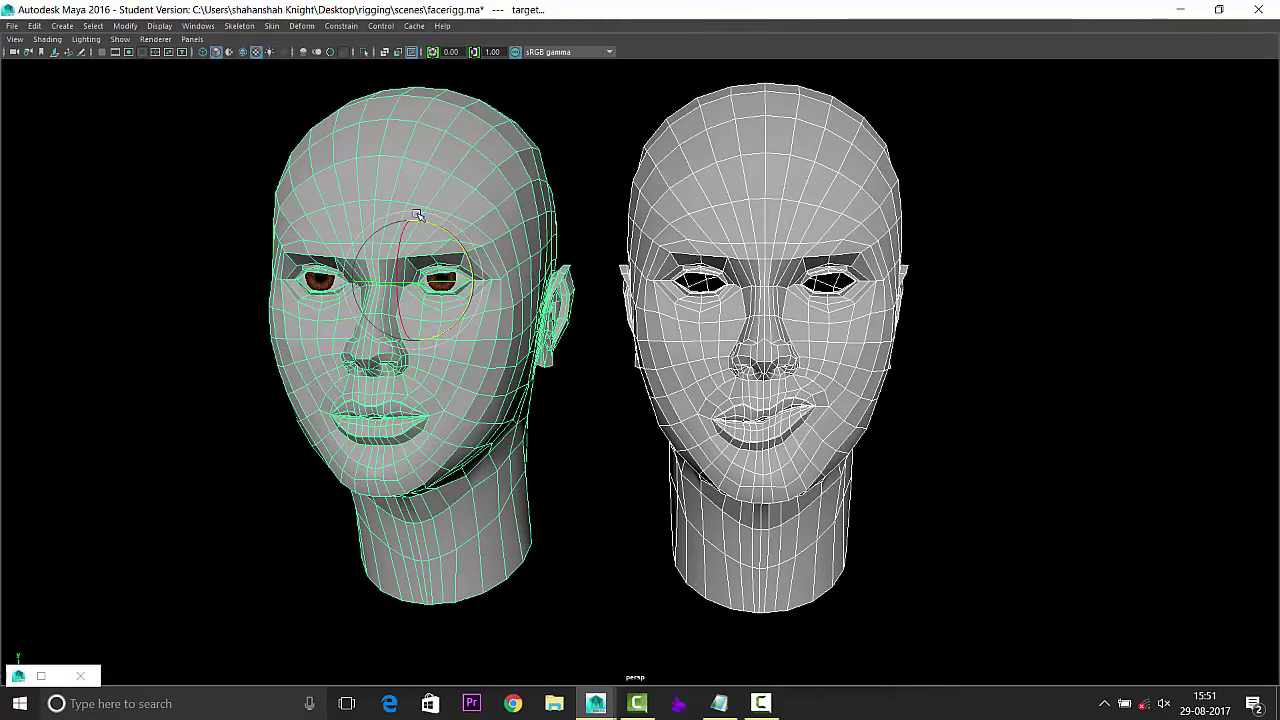
pyautogui.click(719, 703)
pyautogui.write('first select sou')
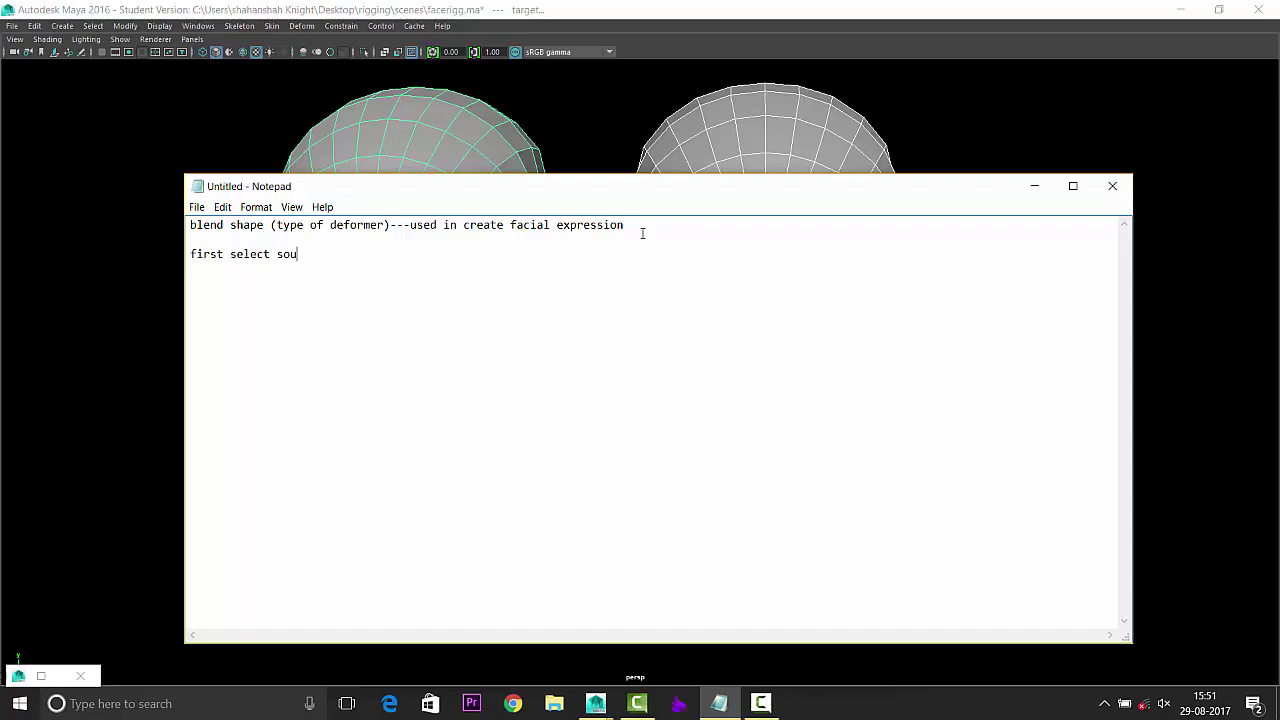
# Complete the line 'first select copy face then original' and minimize Notepad.
pyautogui.press('BackSpace')
pyautogui.press('BackSpace')
pyautogui.press('BackSpace')
pyautogui.write('original')
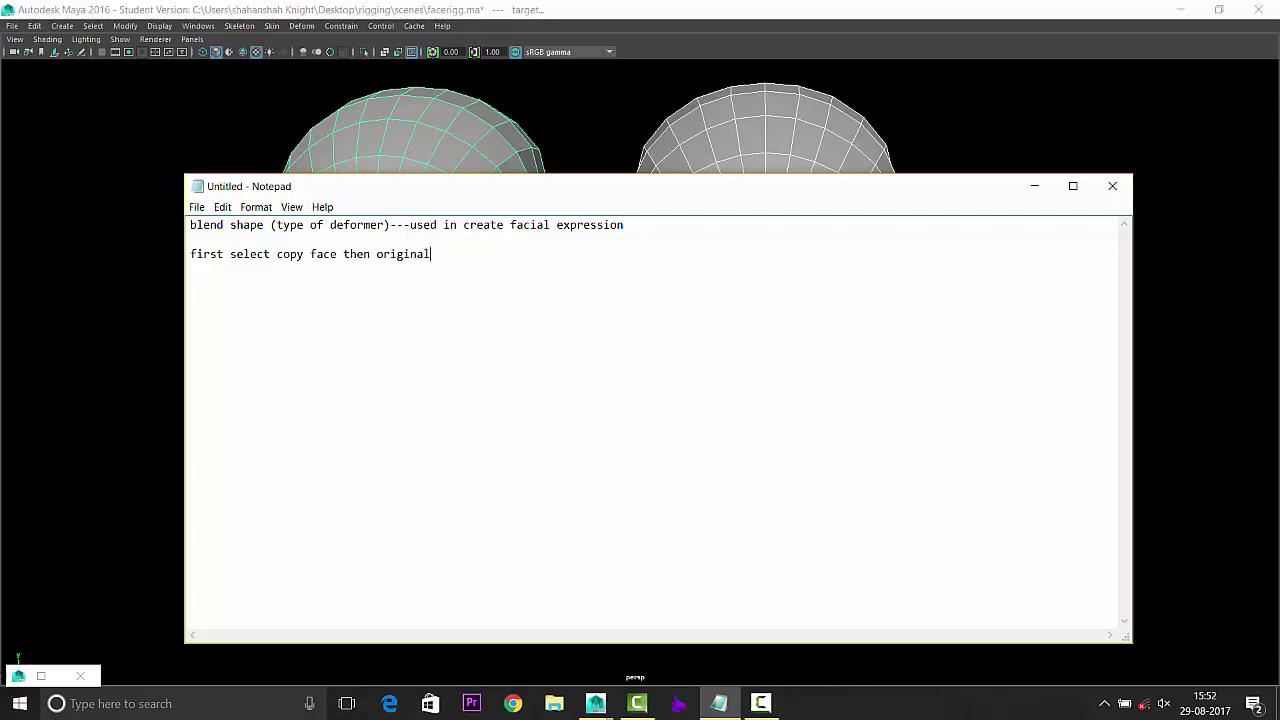
pyautogui.click(1036, 186)
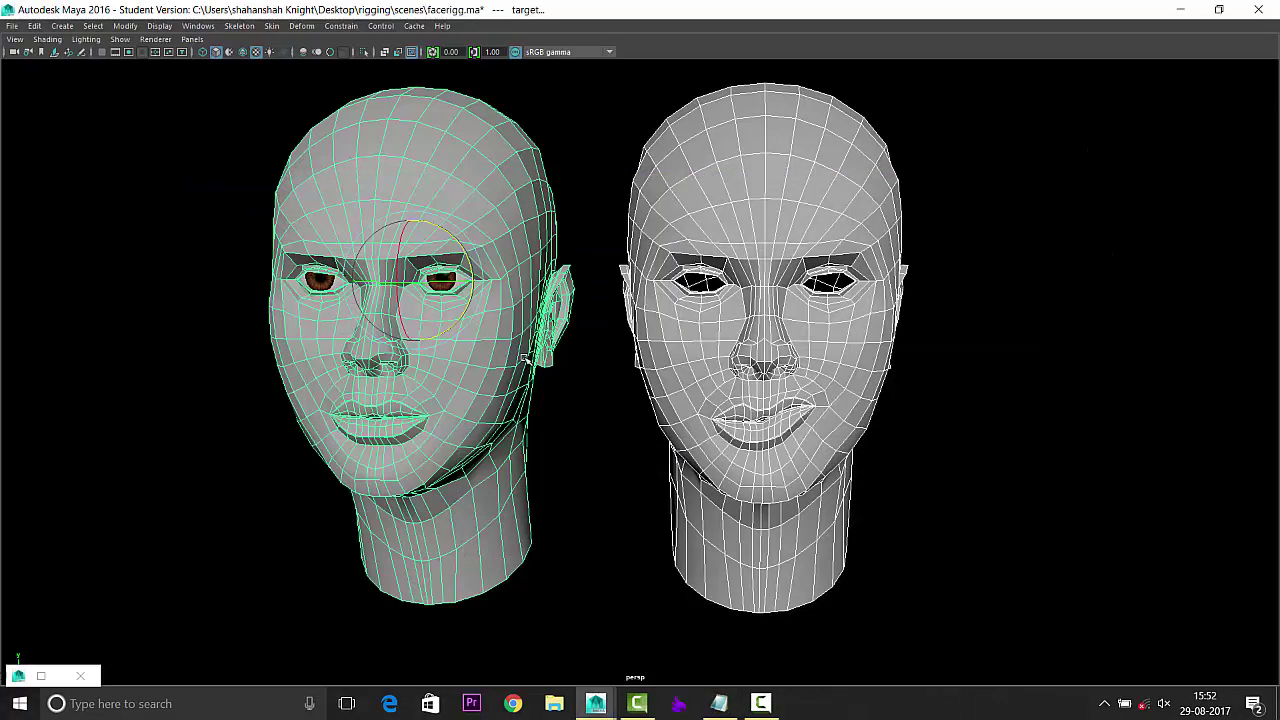
# Create a blend shape named 'smile' from the Deform > Blend Shape options.
pyautogui.keyDown('alt'); pyautogui.moveTo(487, 420); pyautogui.dragTo(514, 454); pyautogui.keyUp('alt')
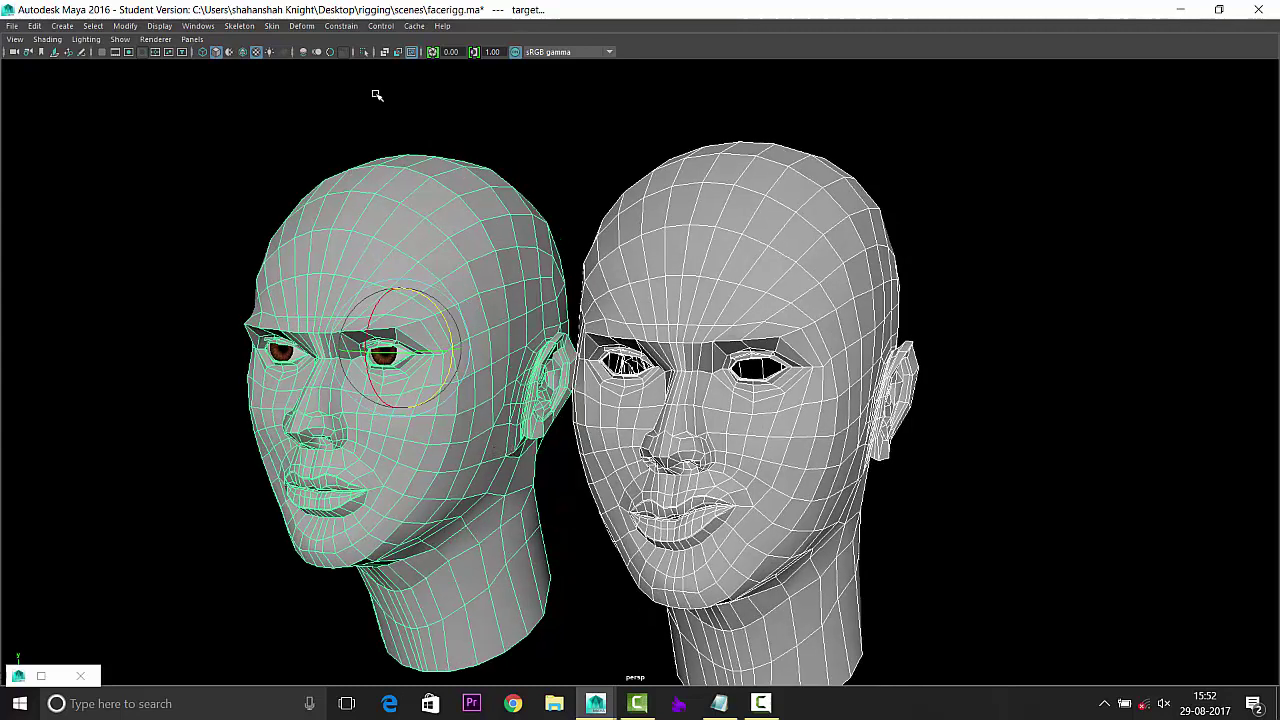
pyautogui.click(302, 27)
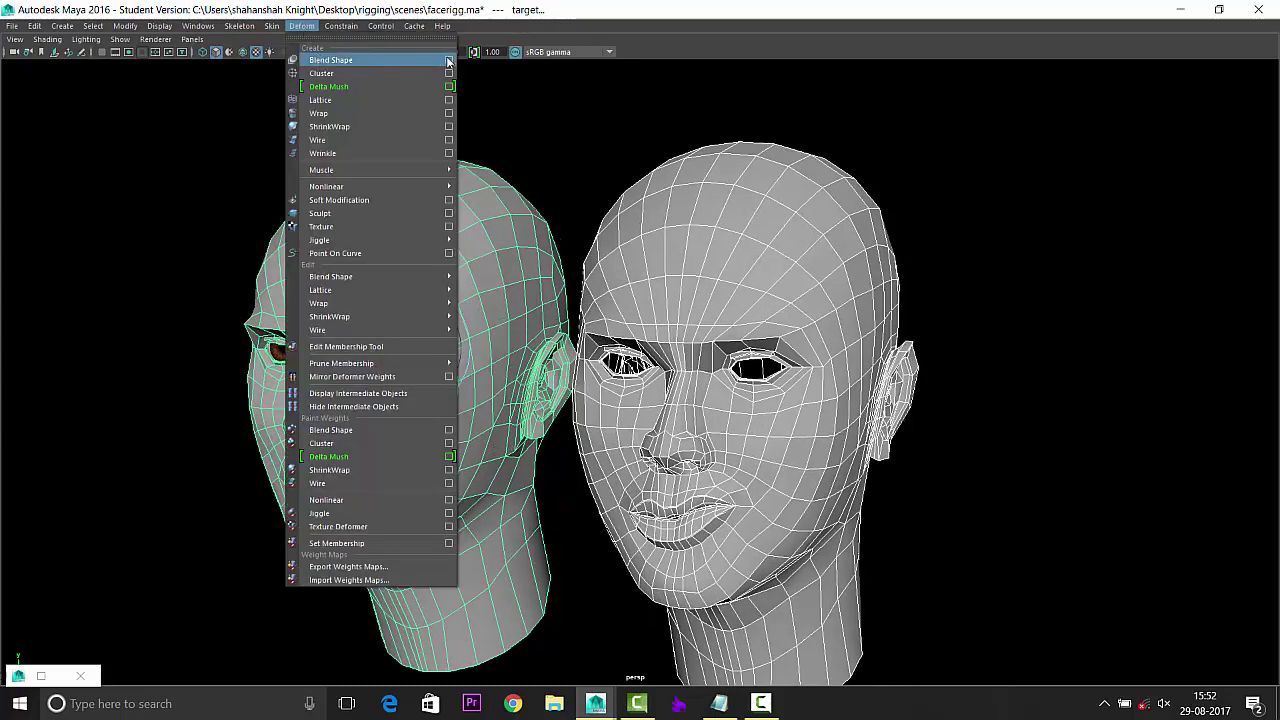
pyautogui.click(452, 61)
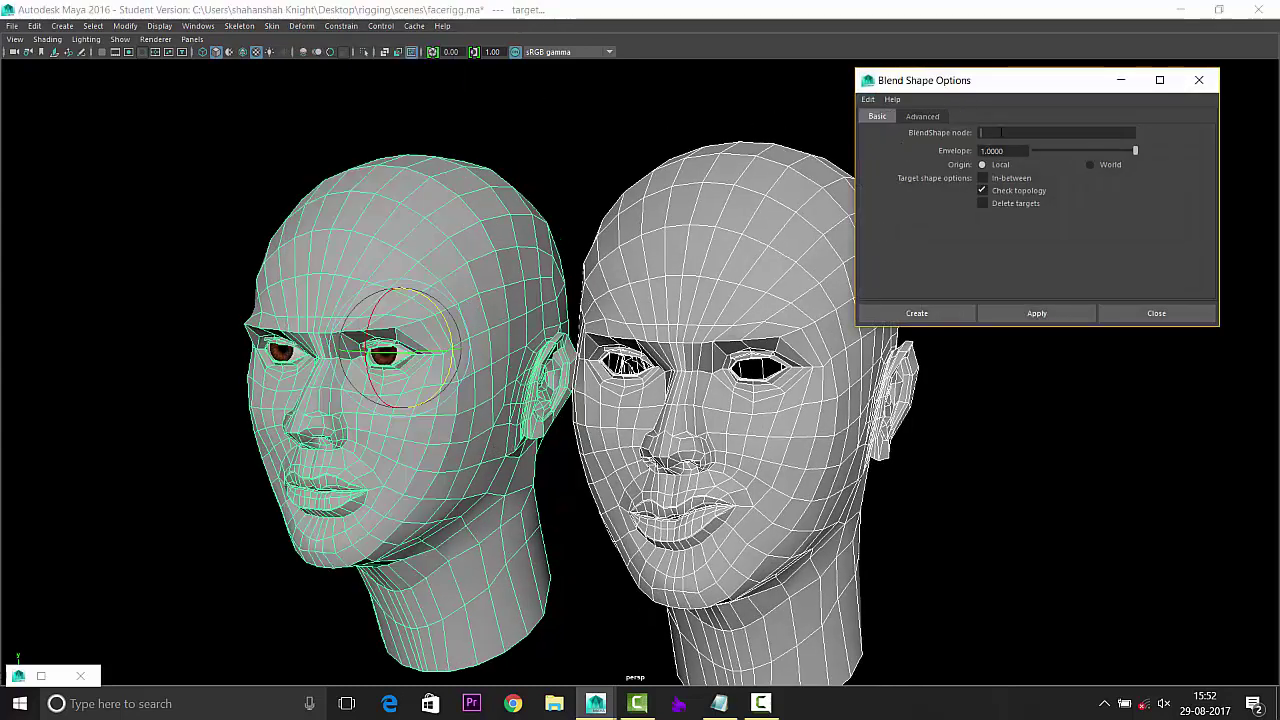
pyautogui.write('smile')
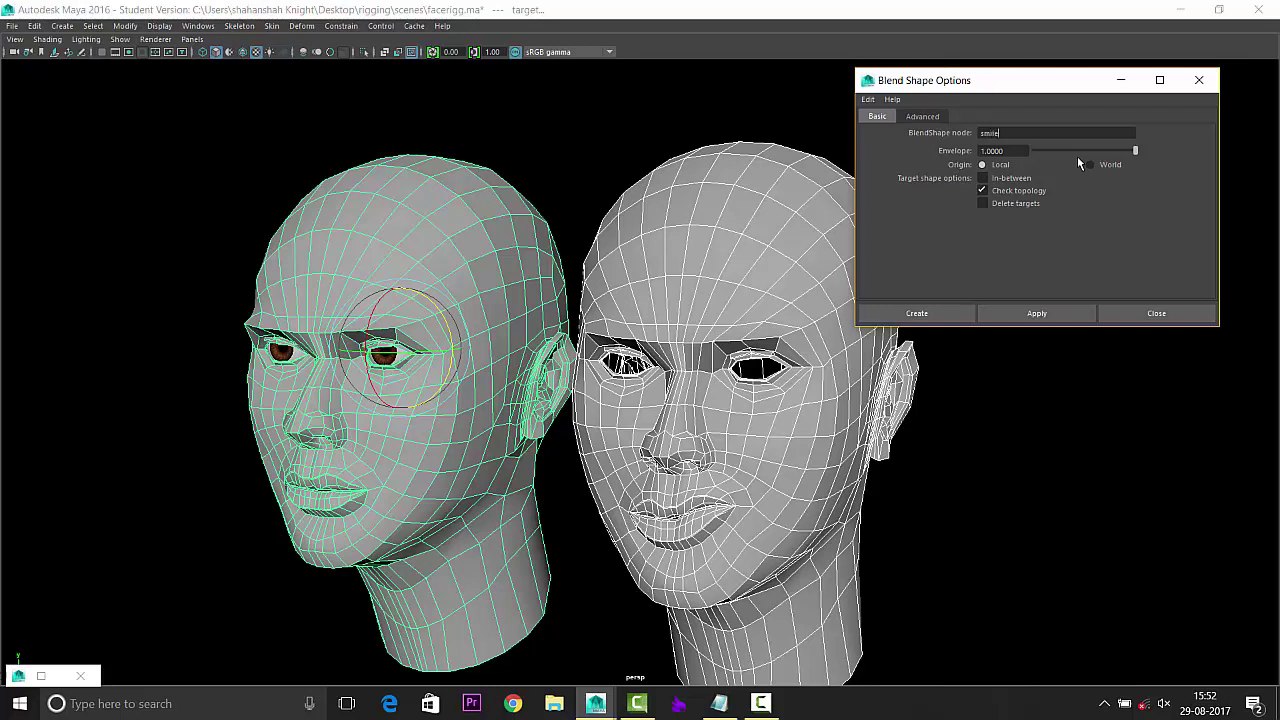
pyautogui.click(933, 316)
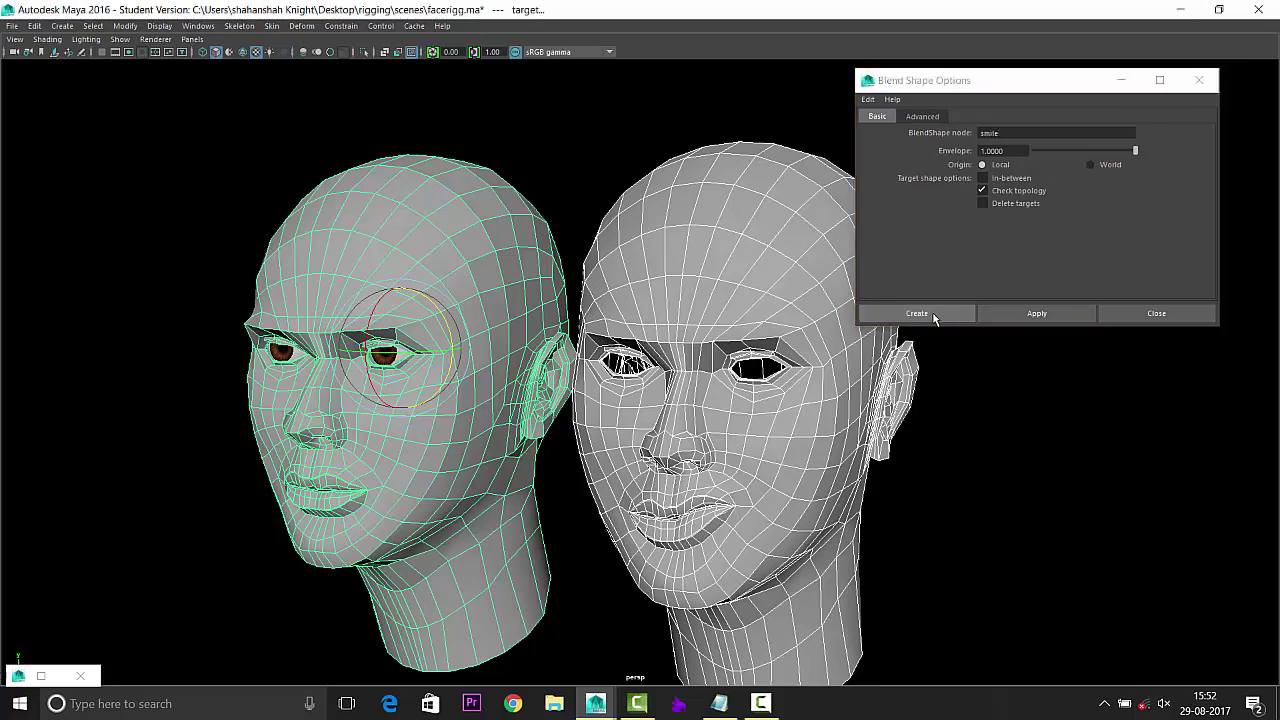
pyautogui.click(1037, 277)
# Select the left head and restore the full Maya interface.
pyautogui.scroll(-2, 797, 271)
pyautogui.moveTo(797, 271)
pyautogui.keyDown('alt'); pyautogui.mouseDown()
pyautogui.moveTo(757, 394)
pyautogui.moveTo(897, 368)
pyautogui.mouseUp(); pyautogui.keyUp('alt')
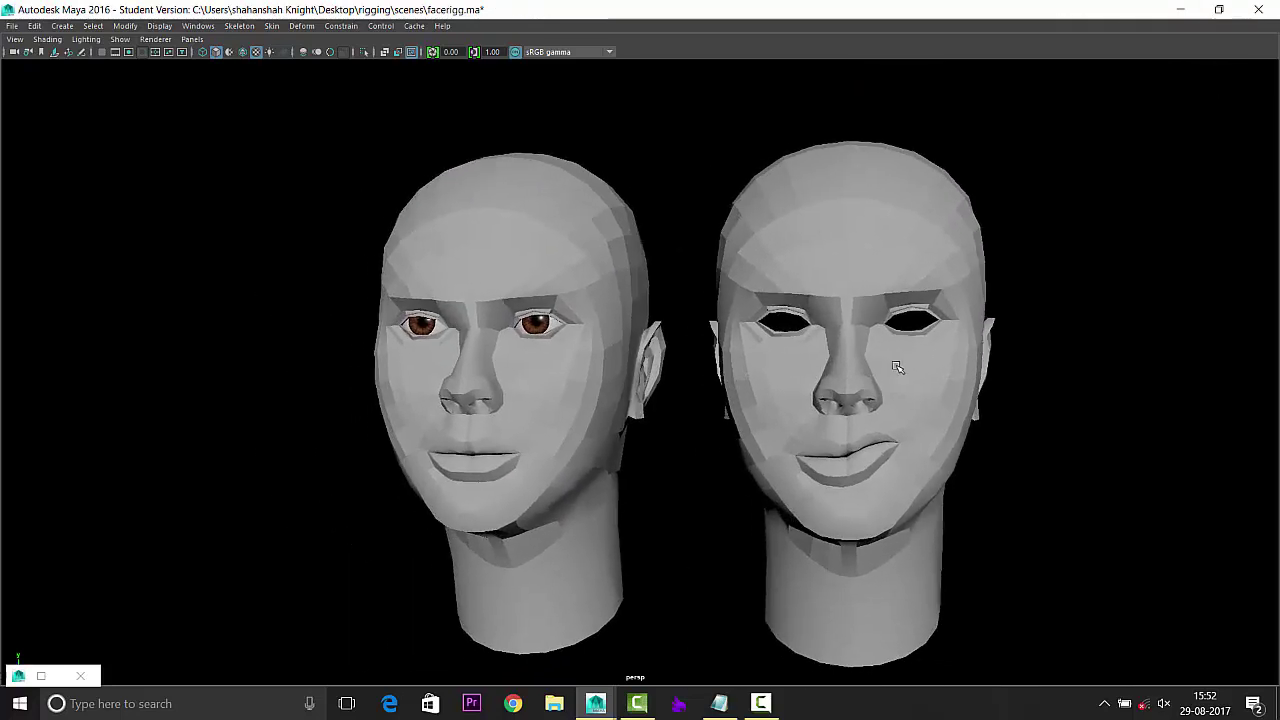
pyautogui.click(619, 219)
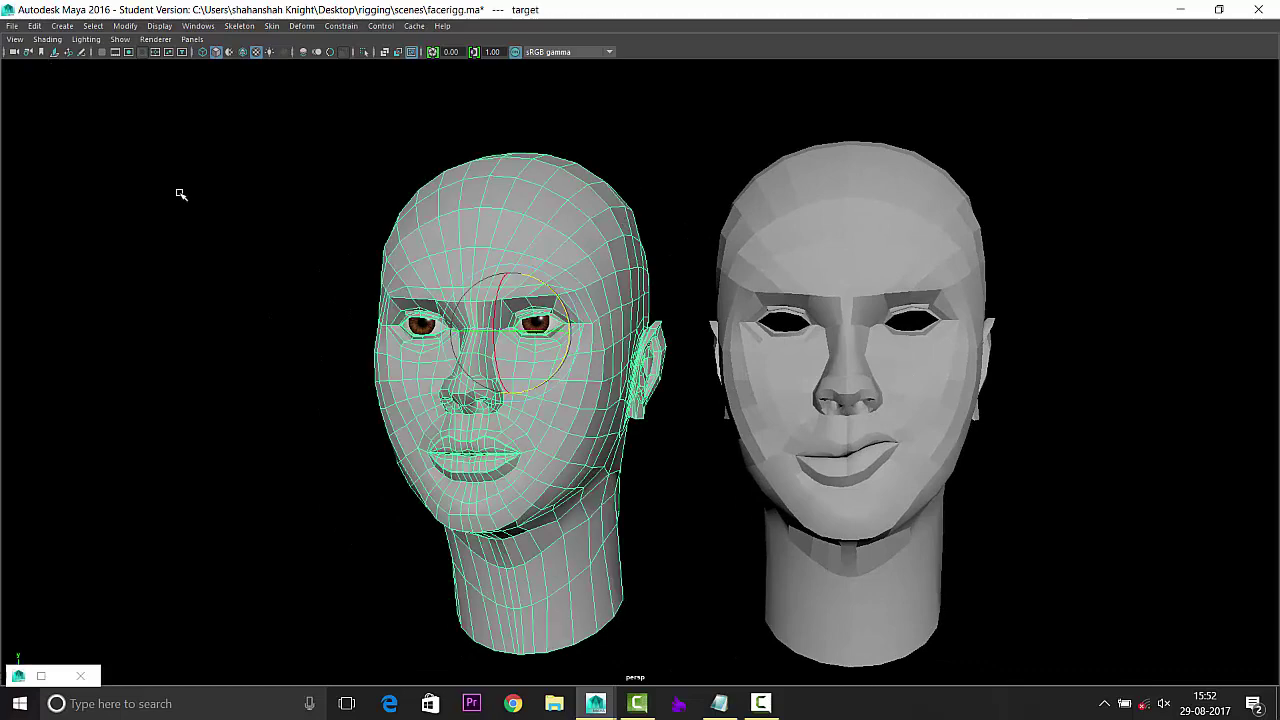
pyautogui.hotkey('ctrl', 'space')
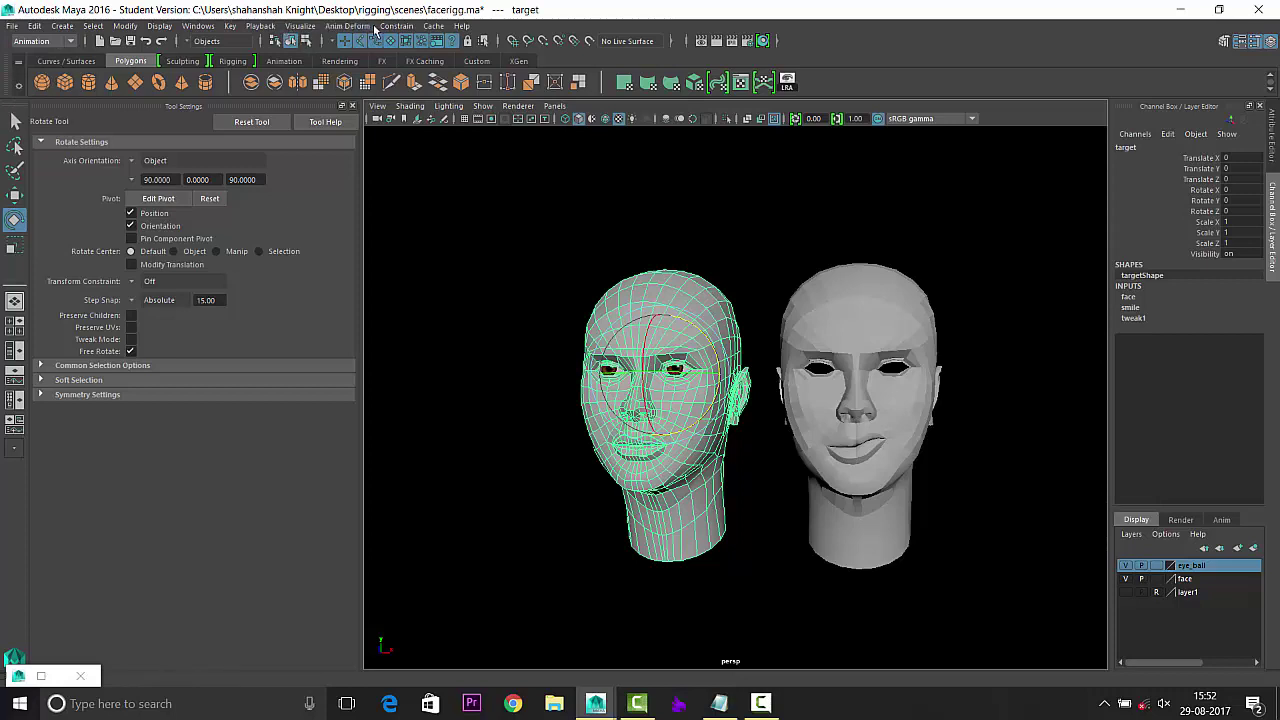
# Bring up the Blend Shape editor and move it aside, off the heads.
pyautogui.click(198, 26)
pyautogui.moveTo(233, 60)
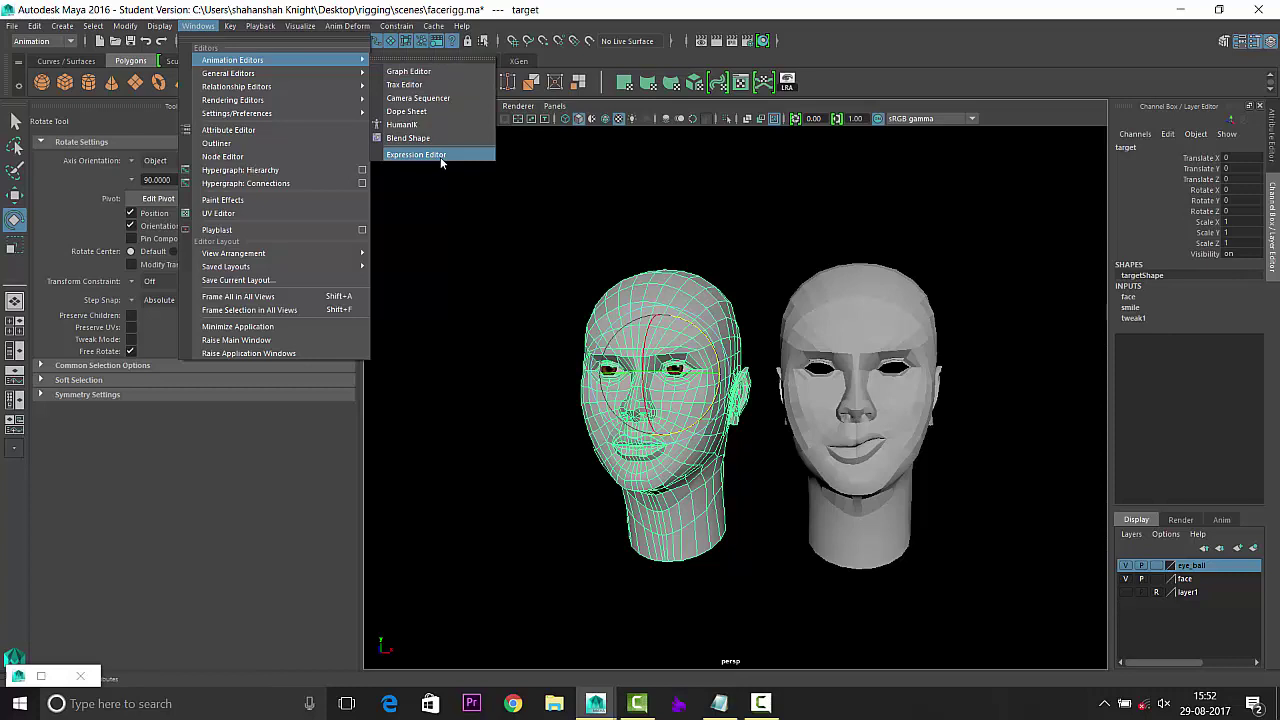
pyautogui.click(440, 157)
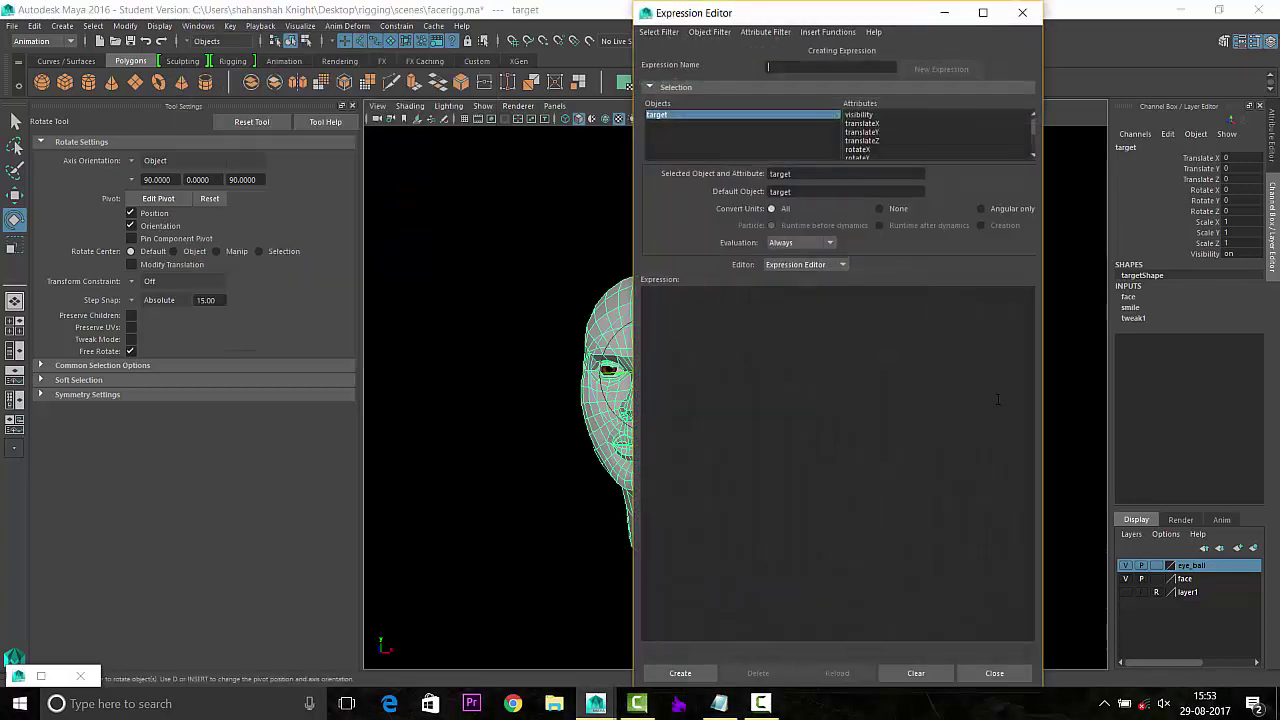
pyautogui.click(1022, 12)
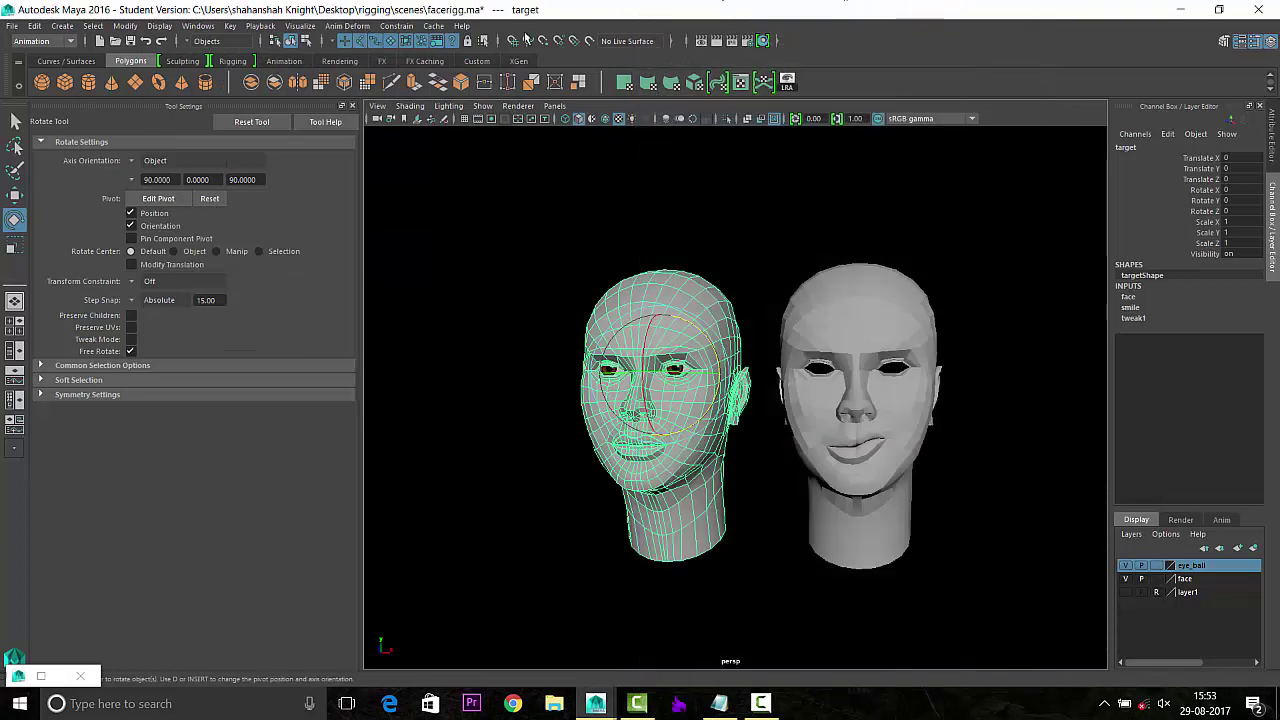
pyautogui.click(198, 26)
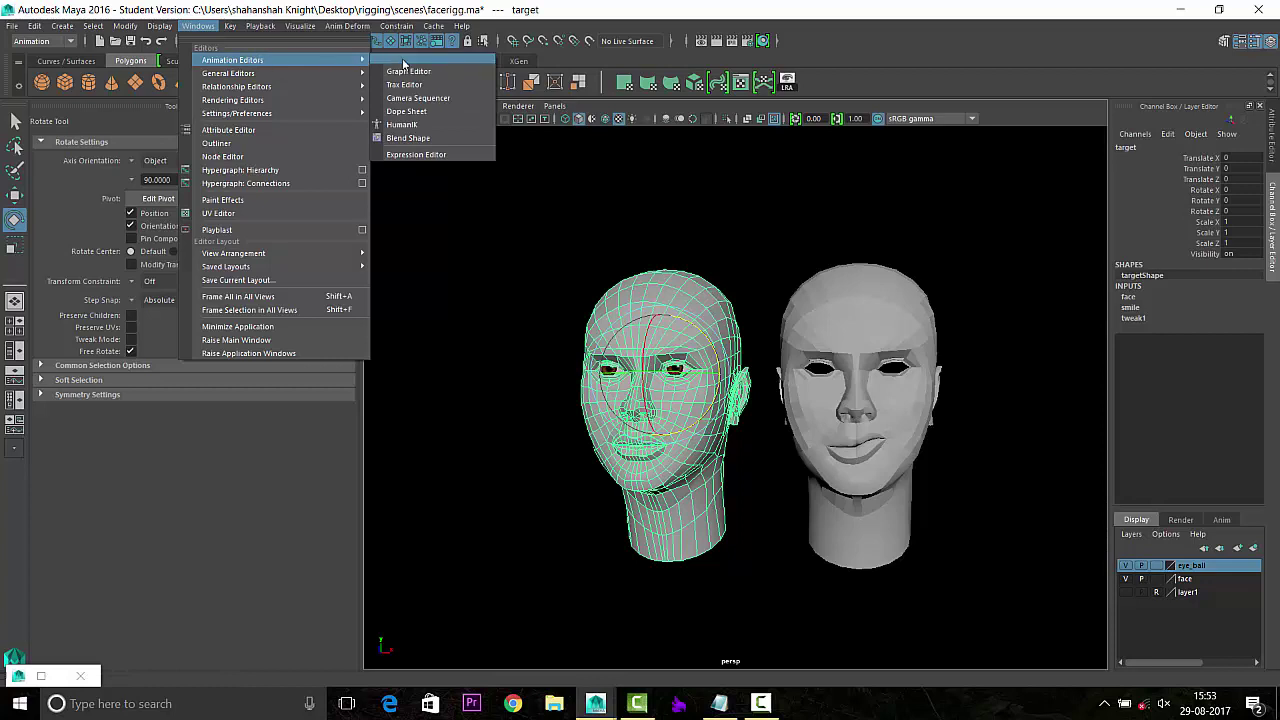
pyautogui.click(407, 138)
pyautogui.moveTo(600, 249); pyautogui.dragTo(1050, 82)
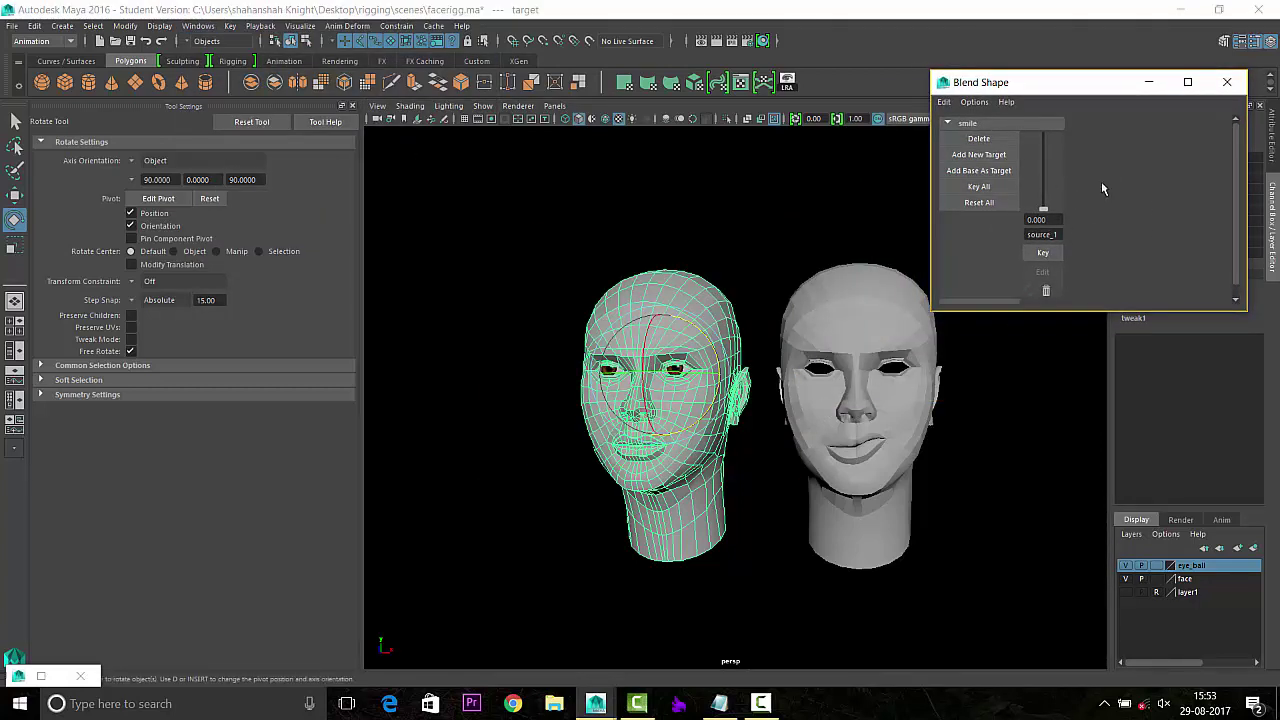
# Isolate the left head and frame a close frontal view of its face.
pyautogui.click(697, 320)
pyautogui.keyDown('alt'); pyautogui.moveTo(697, 320); pyautogui.dragTo(756, 315); pyautogui.keyUp('alt')
pyautogui.click(756, 315)
pyautogui.click(560, 296)
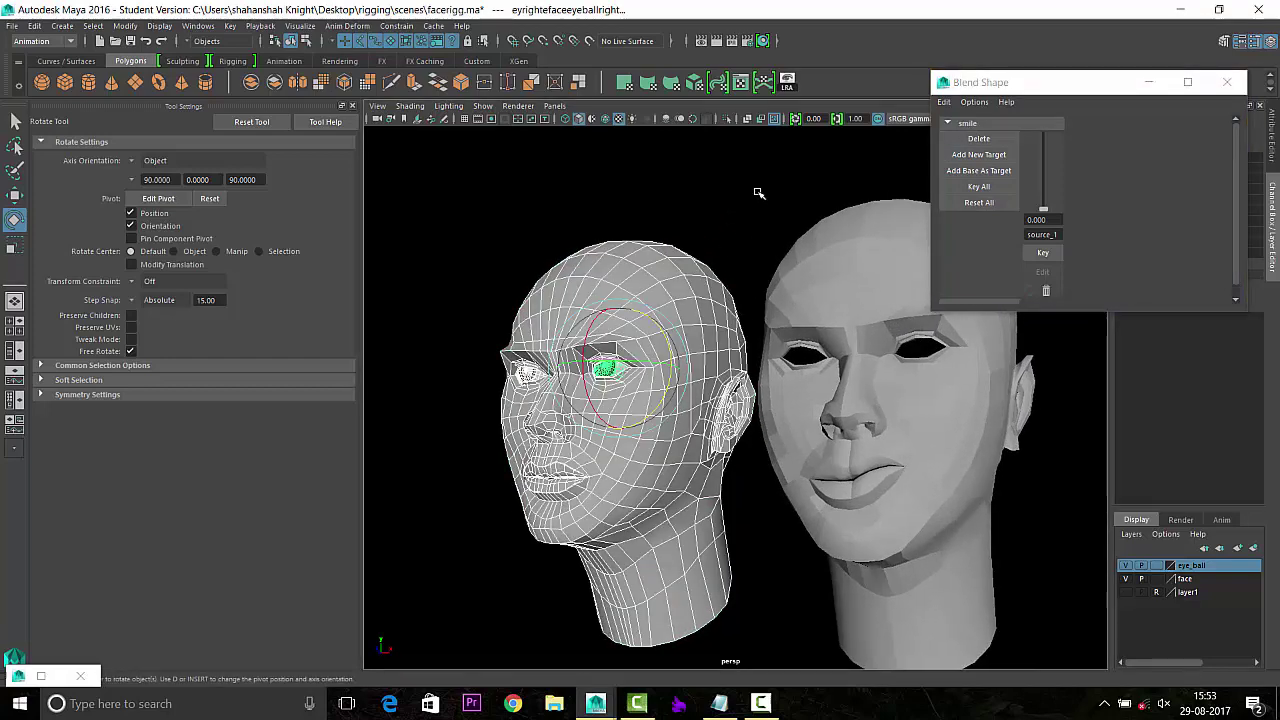
pyautogui.click(727, 118)
pyautogui.moveTo(680, 390)
pyautogui.keyDown('alt'); pyautogui.mouseDown()
pyautogui.moveTo(730, 390)
pyautogui.moveTo(737, 420)
pyautogui.mouseUp(); pyautogui.keyUp('alt')
pyautogui.click(737, 420)
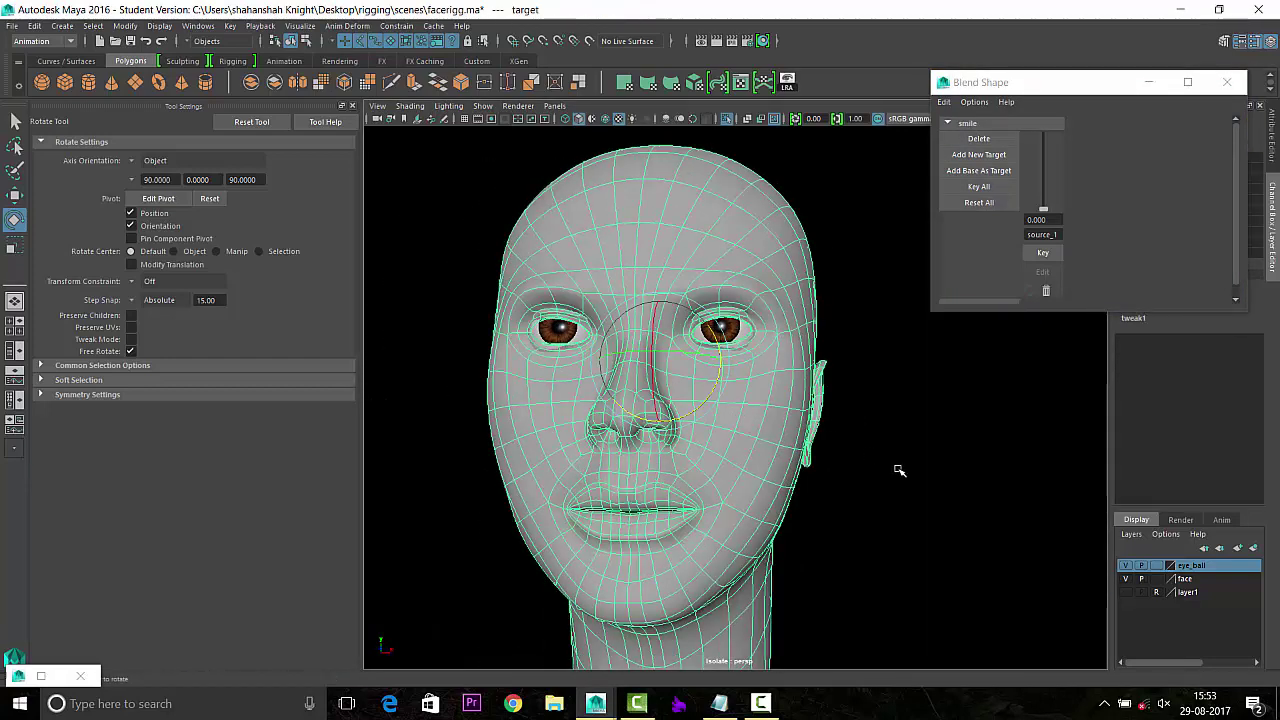
pyautogui.keyDown('alt'); pyautogui.moveTo(680, 466); pyautogui.dragTo(887, 489, button='right'); pyautogui.keyUp('alt')
pyautogui.click(887, 489)
pyautogui.keyDown('alt'); pyautogui.moveTo(826, 428); pyautogui.dragTo(770, 442); pyautogui.keyUp('alt')
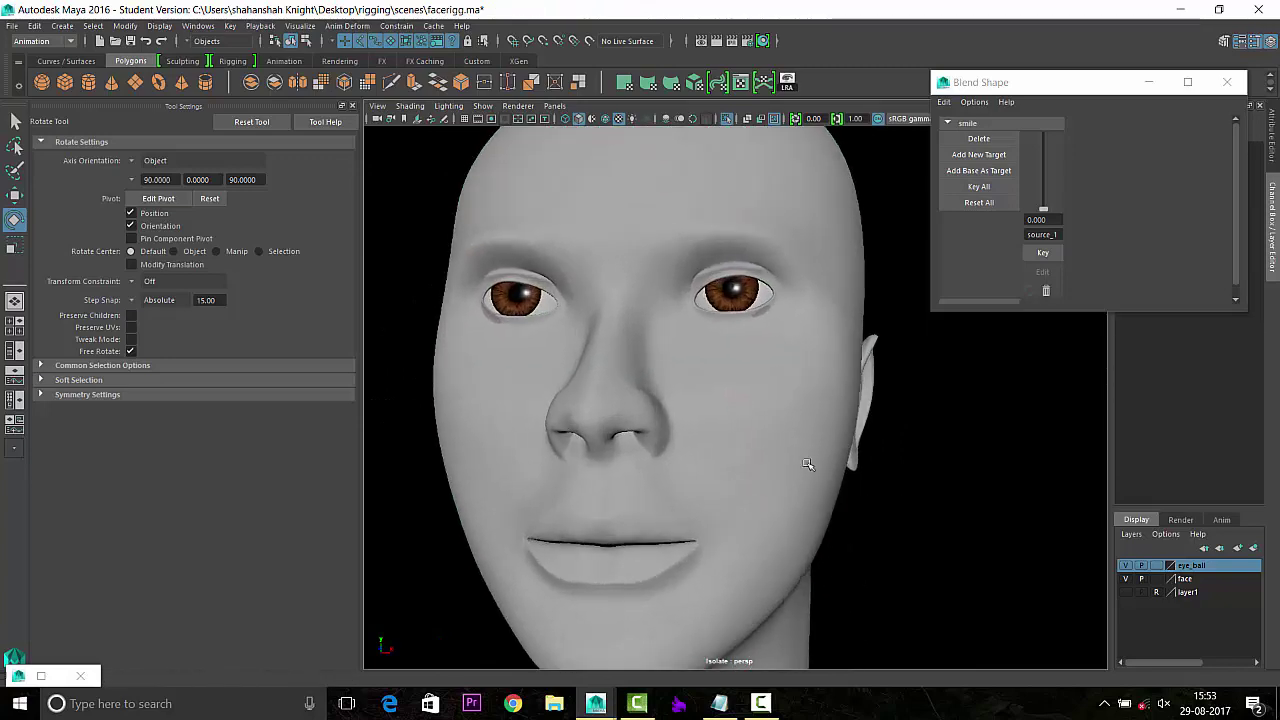
# Preview the smile shape at weight 1, then undo it back to 0.
pyautogui.moveTo(1043, 209); pyautogui.dragTo(1043, 137)
pyautogui.scroll(-3, 712, 412)
pyautogui.keyDown('alt'); pyautogui.moveTo(712, 412); pyautogui.dragTo(752, 395); pyautogui.keyUp('alt')
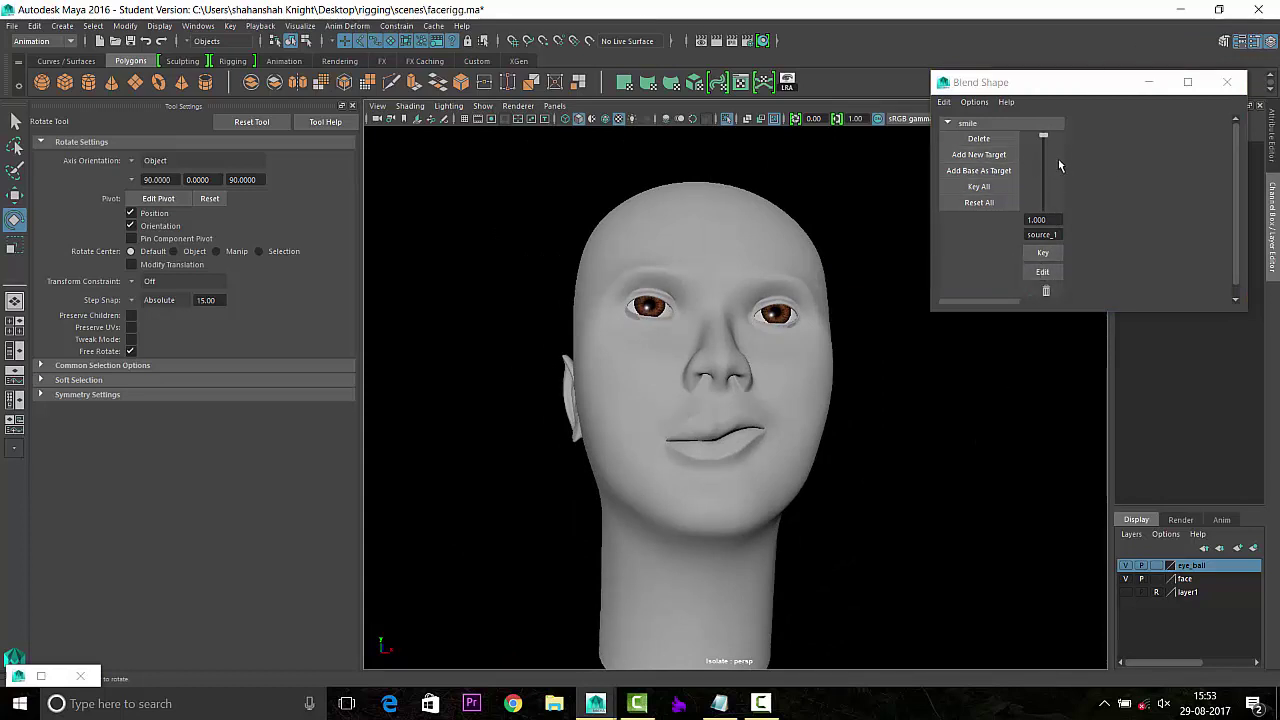
pyautogui.hotkey('ctrl', 'z')
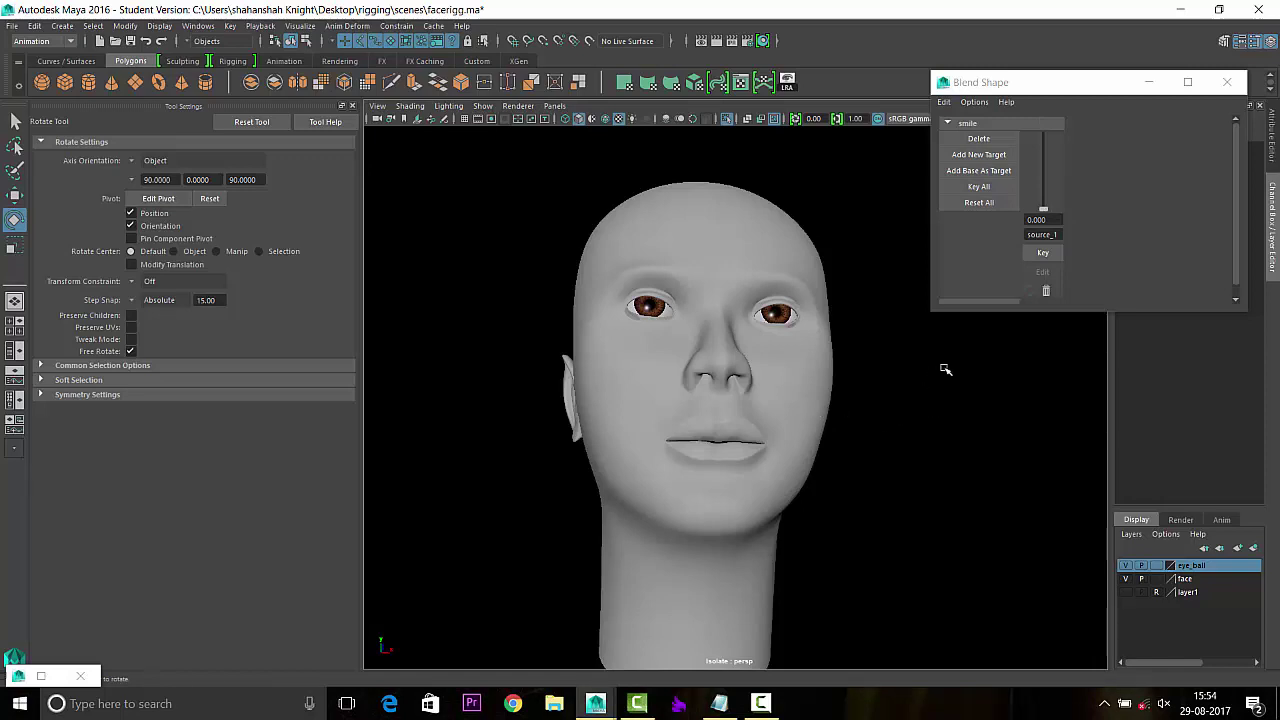
pyautogui.scroll(-2, 945, 369)
pyautogui.scroll(-3, 629, 329)
pyautogui.keyDown('alt'); pyautogui.moveTo(629, 329); pyautogui.dragTo(854, 600); pyautogui.keyUp('alt')
pyautogui.scroll(3, 854, 600)
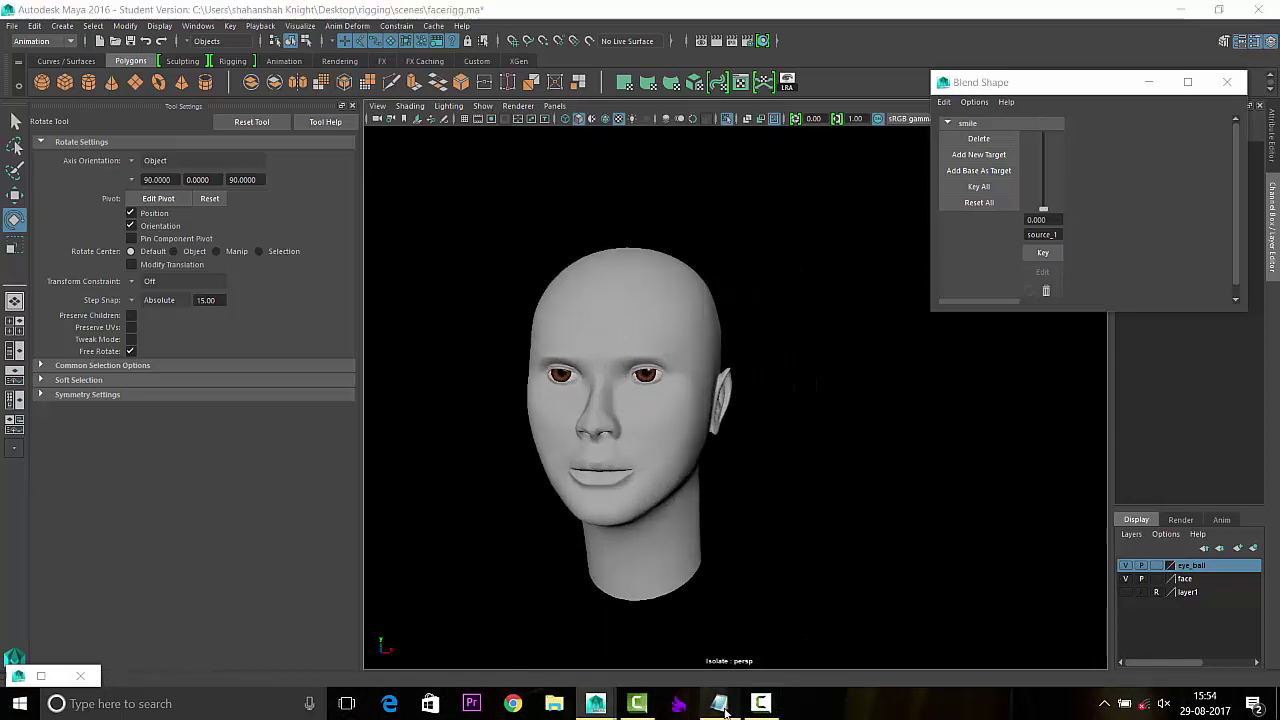
# Add a new Notepad line reading 'always copy', then minimize Notepad back to Maya.
pyautogui.click(720, 703)
pyautogui.write('alway')
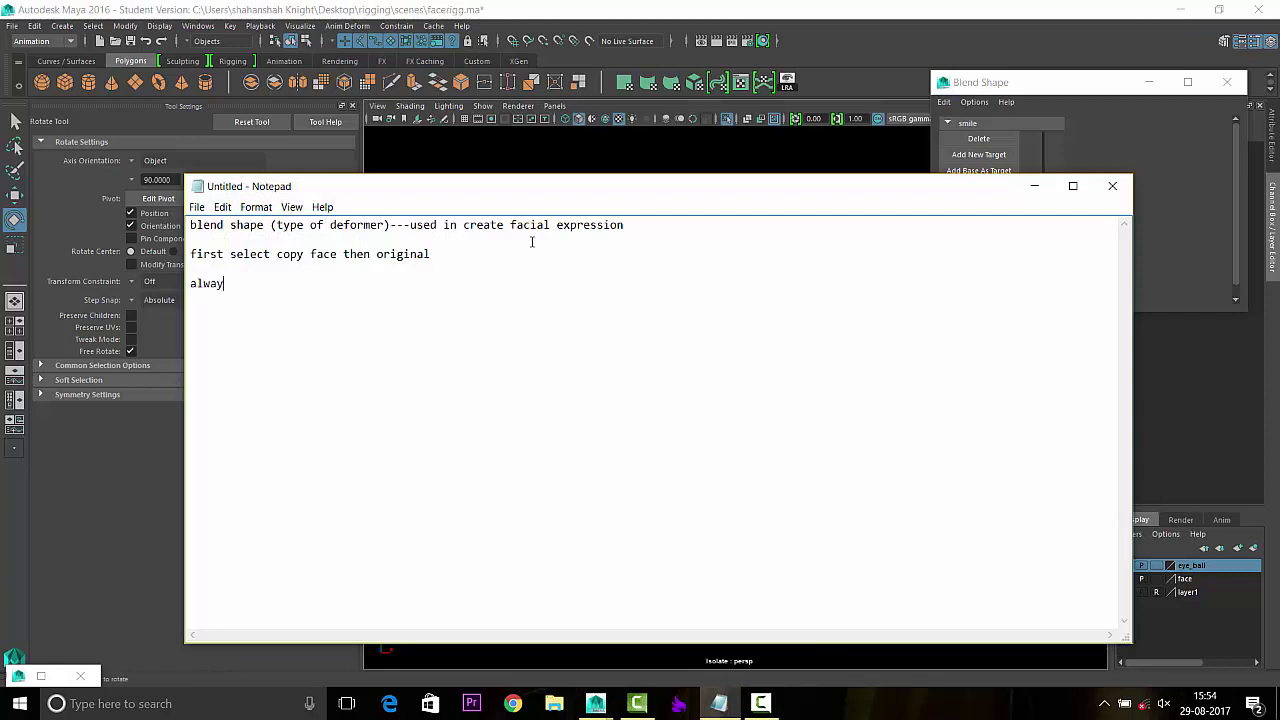
pyautogui.write('s copy from original face')
pyautogui.click(1034, 186)
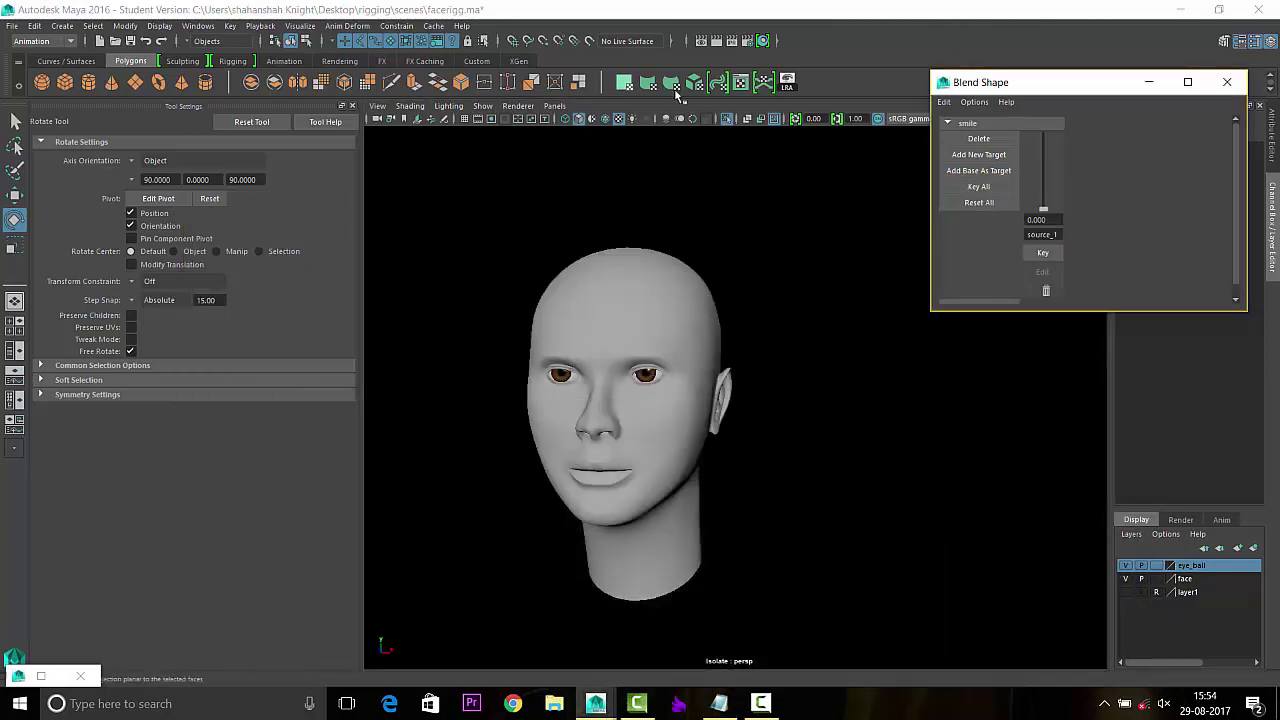
# Show all heads again and frame the left head.
pyautogui.click(731, 119)
pyautogui.click(745, 343)
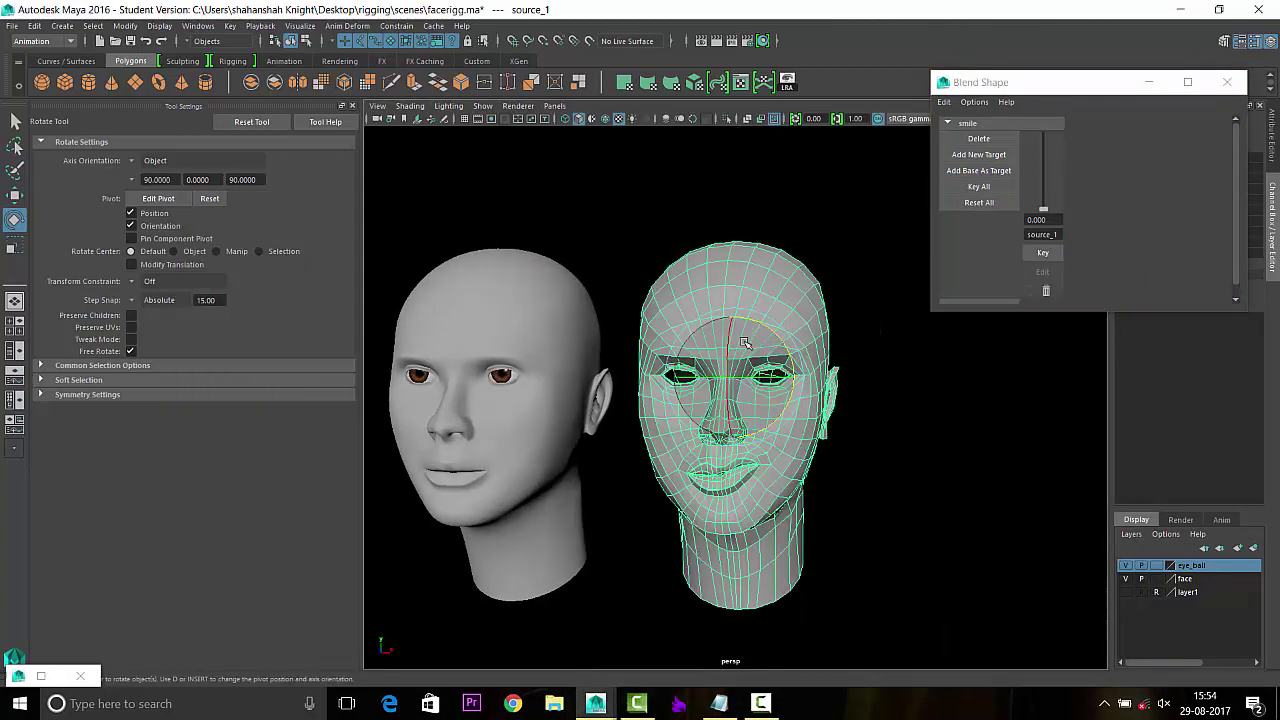
pyautogui.click(563, 300)
pyautogui.press('f')
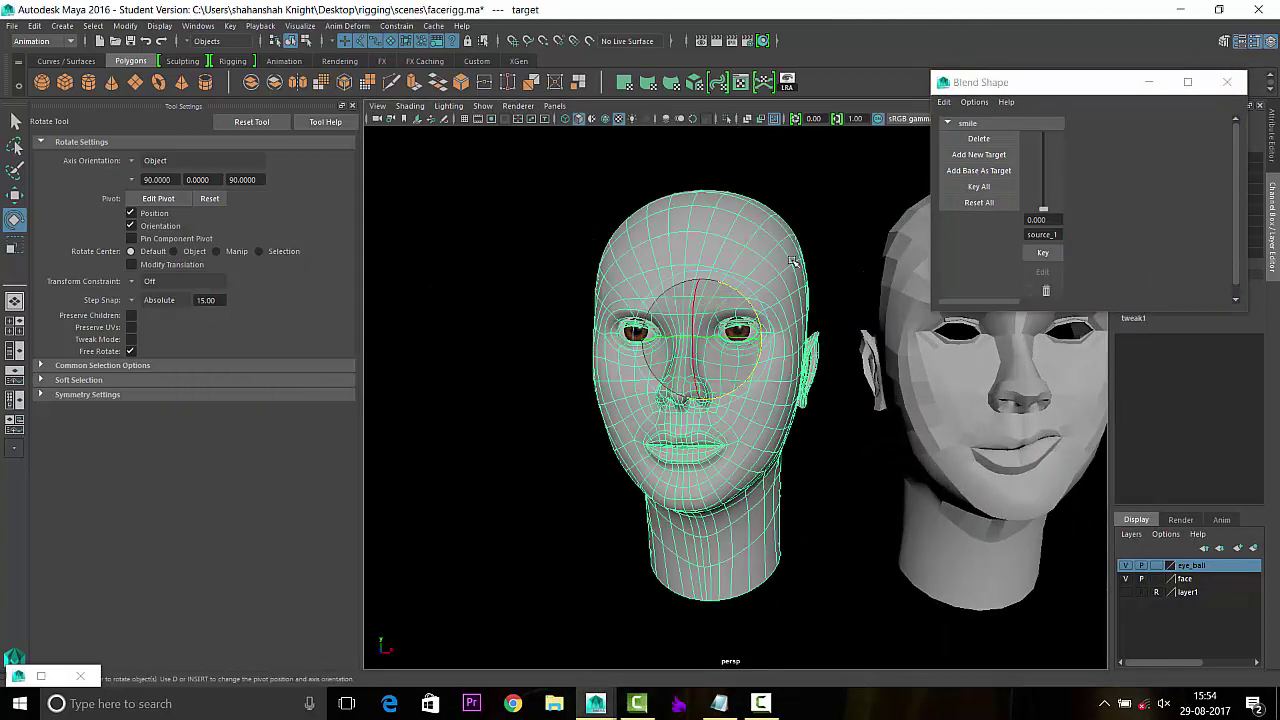
pyautogui.scroll(-2, 792, 262)
pyautogui.scroll(-3, 770, 275)
# Duplicate the left head three times, arranging the copies in a row above the originals.
pyautogui.press('w')
pyautogui.press('b')
pyautogui.click(692, 310)
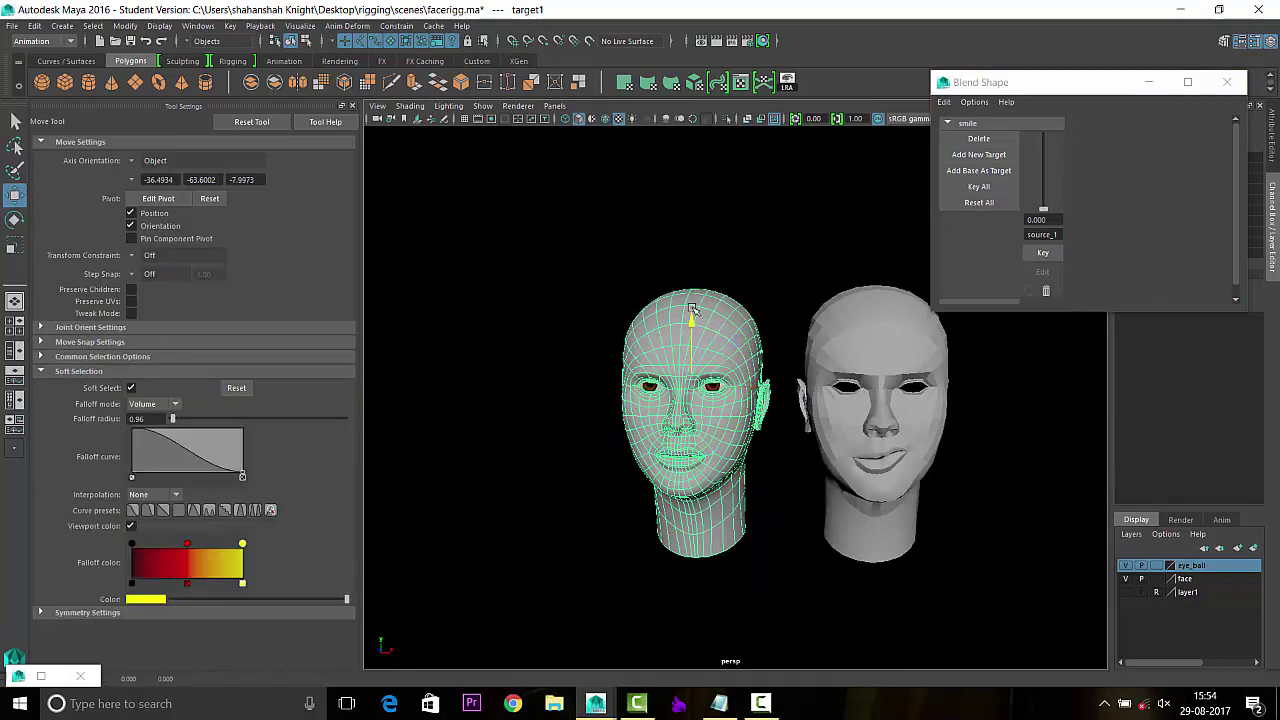
pyautogui.hotkey('ctrl', 'd')
pyautogui.moveTo(692, 310); pyautogui.dragTo(690, 60)
pyautogui.scroll(-2, 703, 441)
pyautogui.click(703, 441)
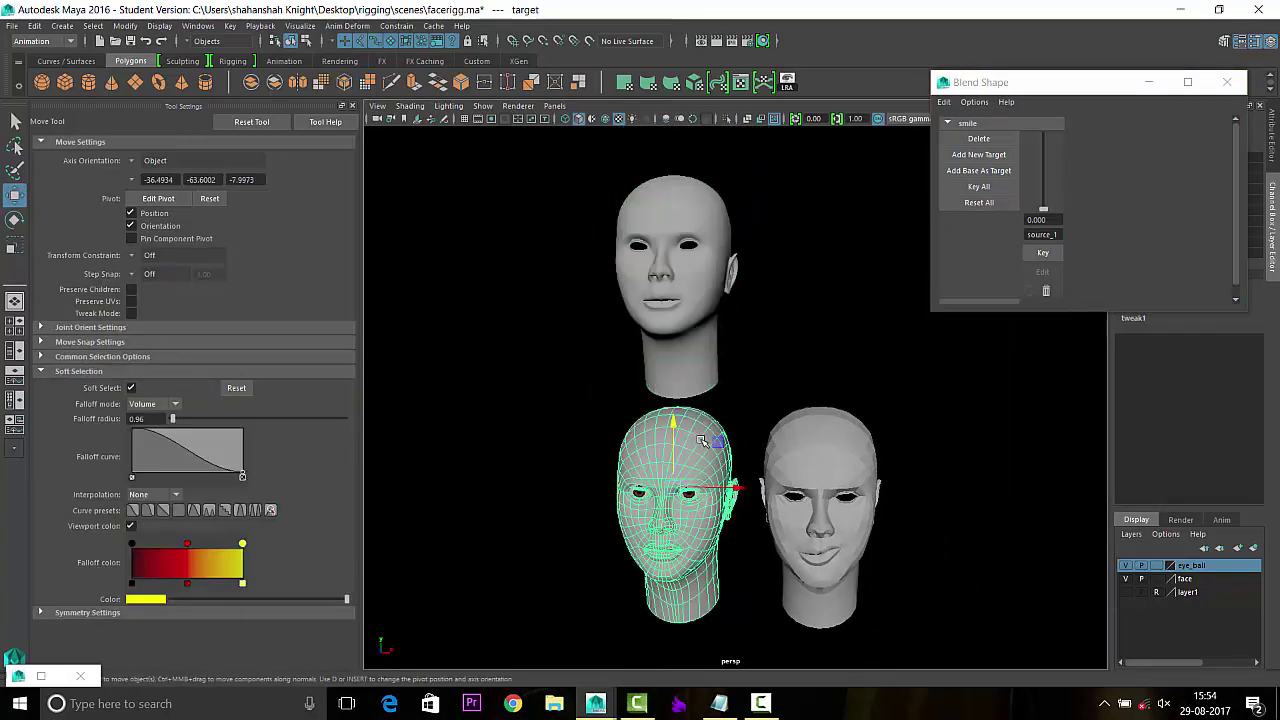
pyautogui.click(686, 193)
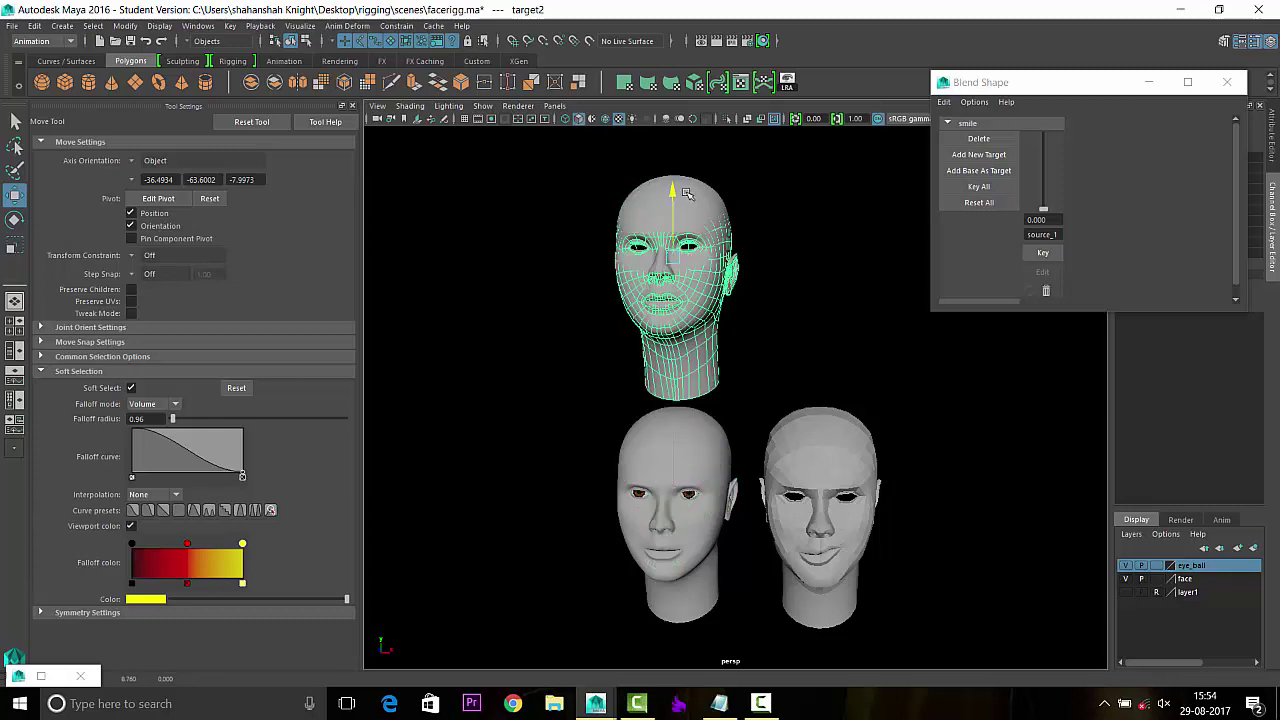
pyautogui.hotkey('ctrl', 'd')
pyautogui.moveTo(737, 266); pyautogui.dragTo(871, 266)
pyautogui.click(665, 463)
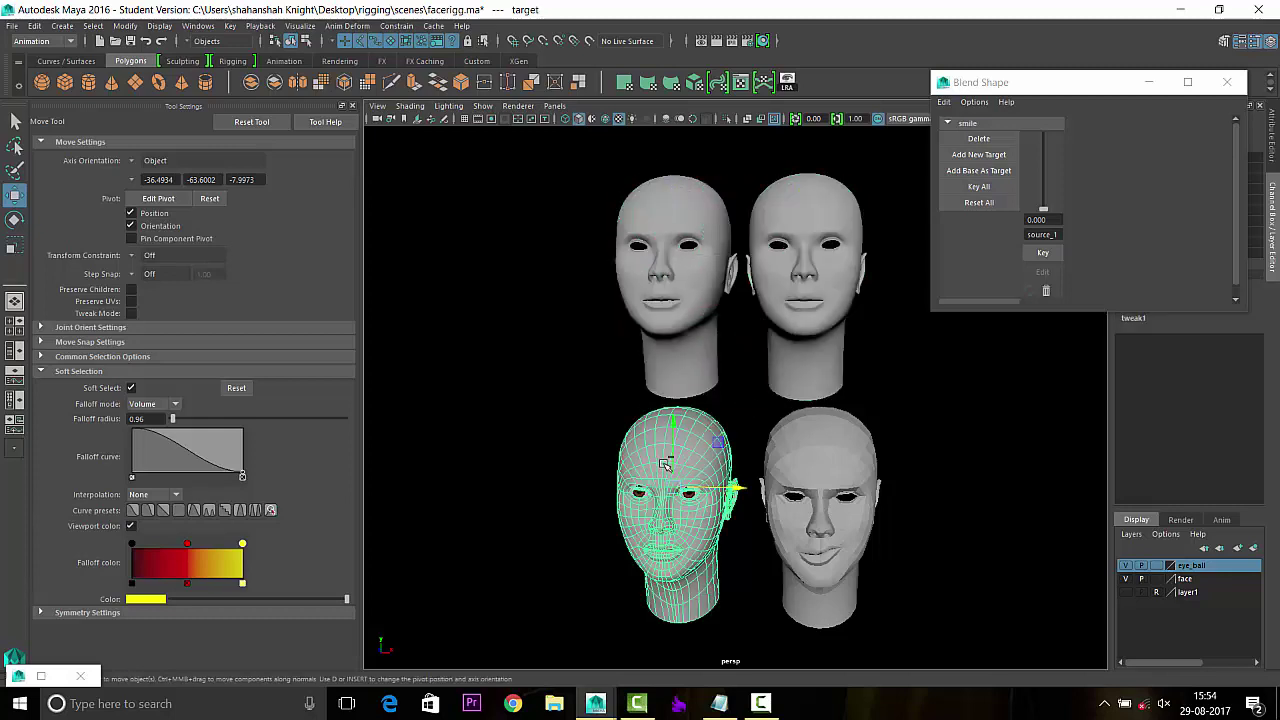
pyautogui.hotkey('ctrl', 'd')
pyautogui.moveTo(673, 430); pyautogui.dragTo(673, 200)
pyautogui.moveTo(740, 268); pyautogui.dragTo(604, 268)
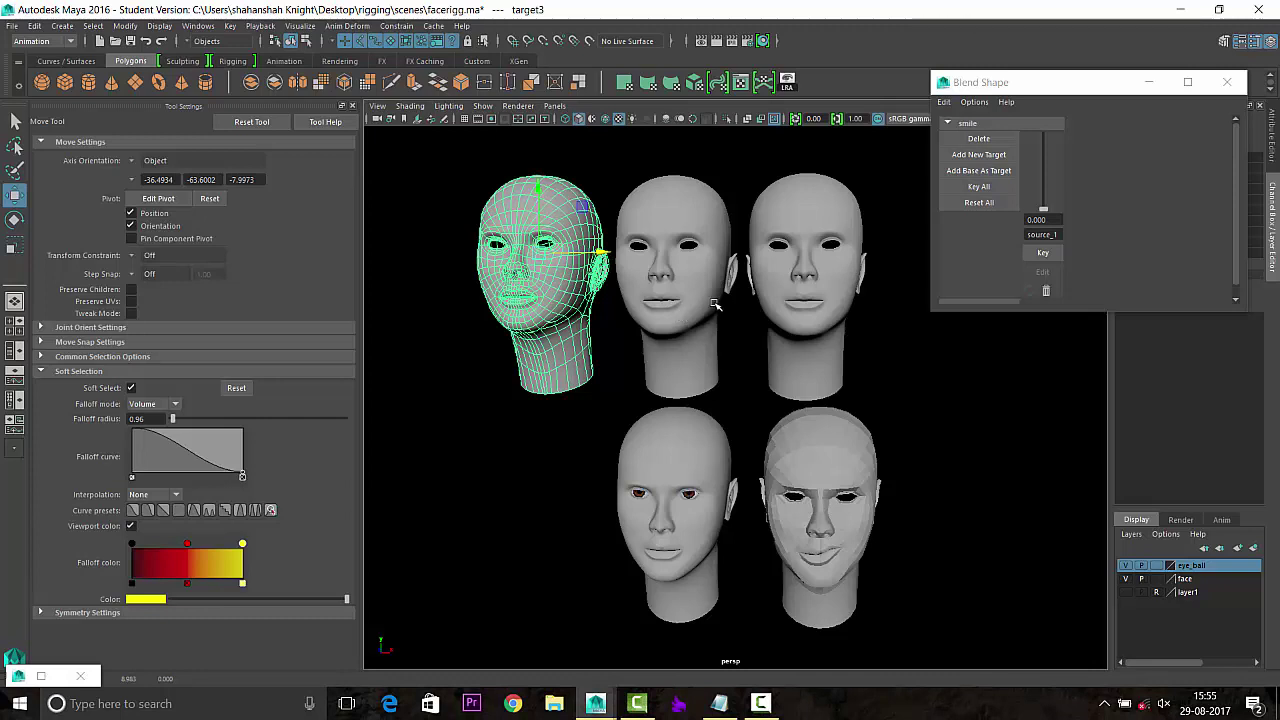
# Select the three top copies, then the original head last.
pyautogui.keyDown('alt'); pyautogui.moveTo(713, 353); pyautogui.dragTo(682, 363, button='middle'); pyautogui.keyUp('alt')
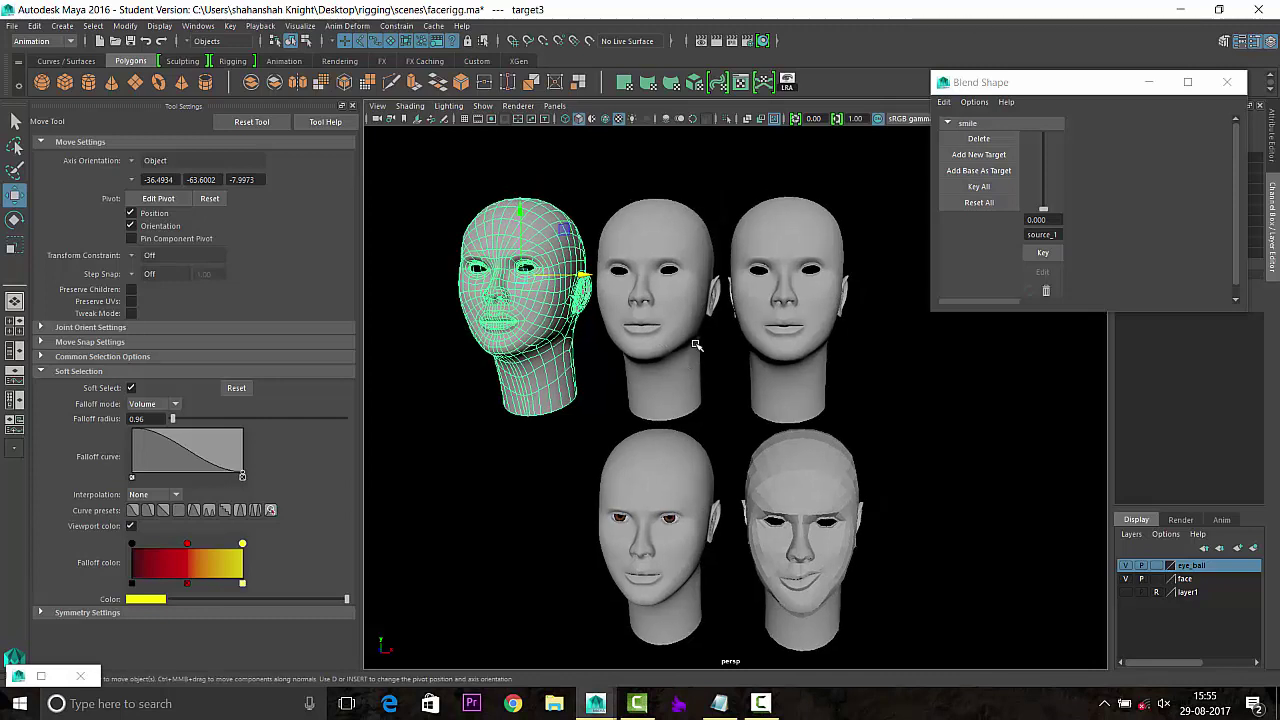
pyautogui.moveTo(490, 179); pyautogui.dragTo(830, 290)
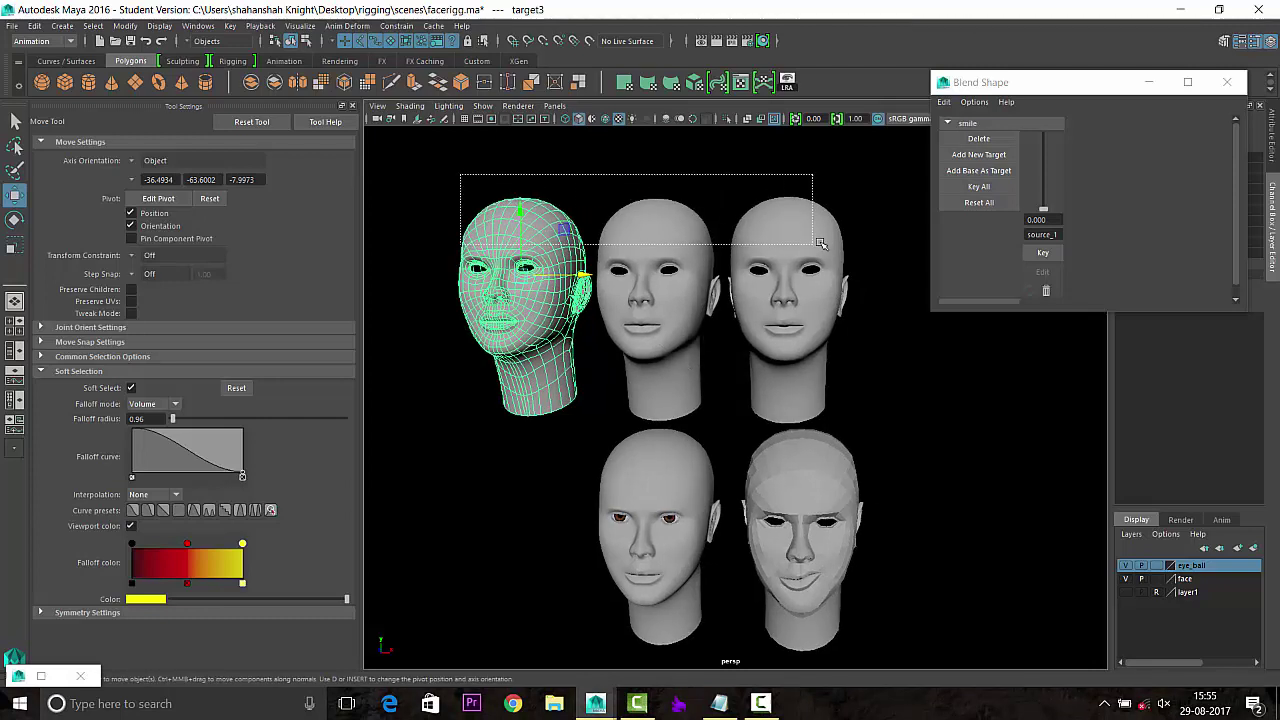
pyautogui.keyDown('shift'); pyautogui.click(670, 488); pyautogui.keyUp('shift')
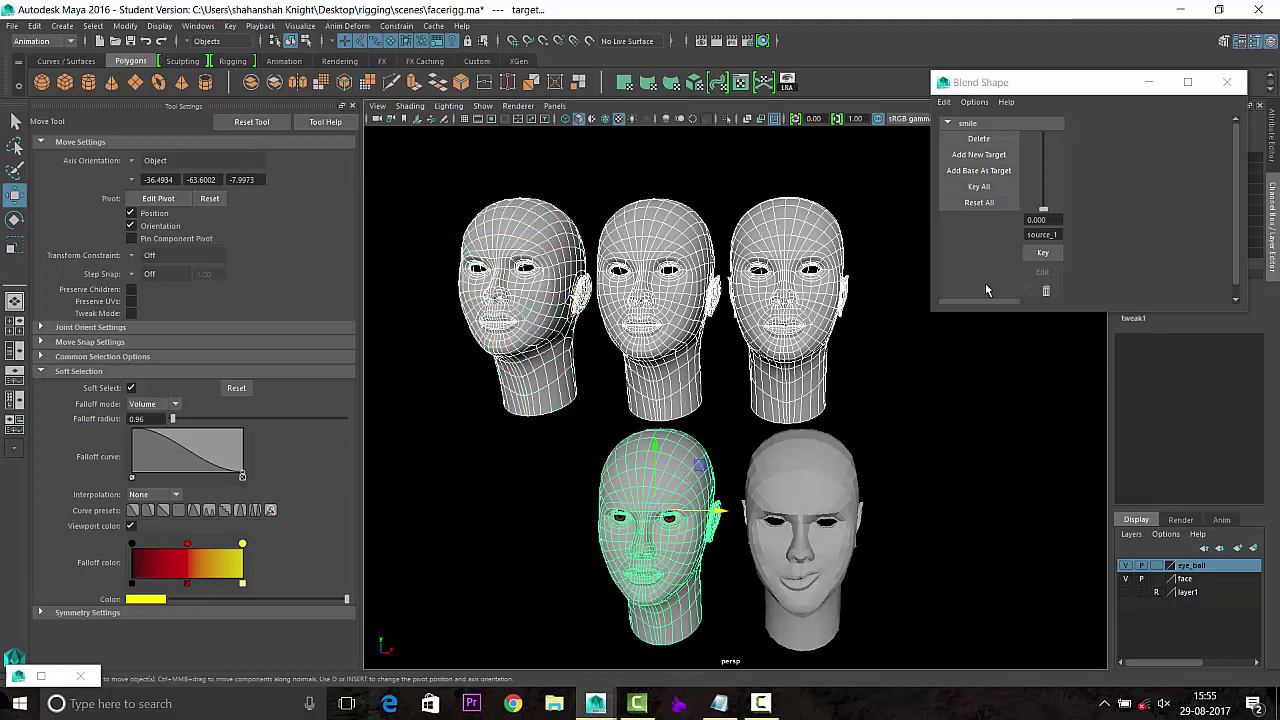
pyautogui.scroll(-1, 1080, 228)
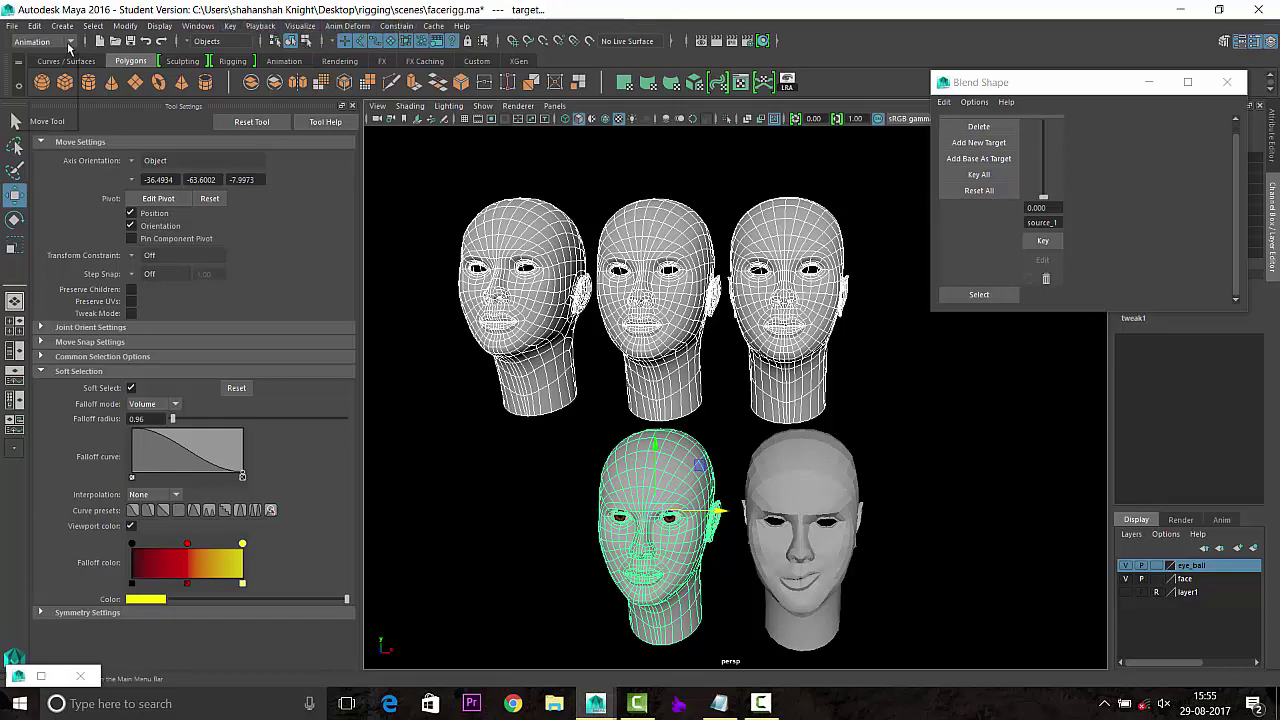
# Switch to the Rigging menu set and create a blend shape node named A.
pyautogui.click(45, 40)
pyautogui.click(40, 68)
pyautogui.click(301, 25)
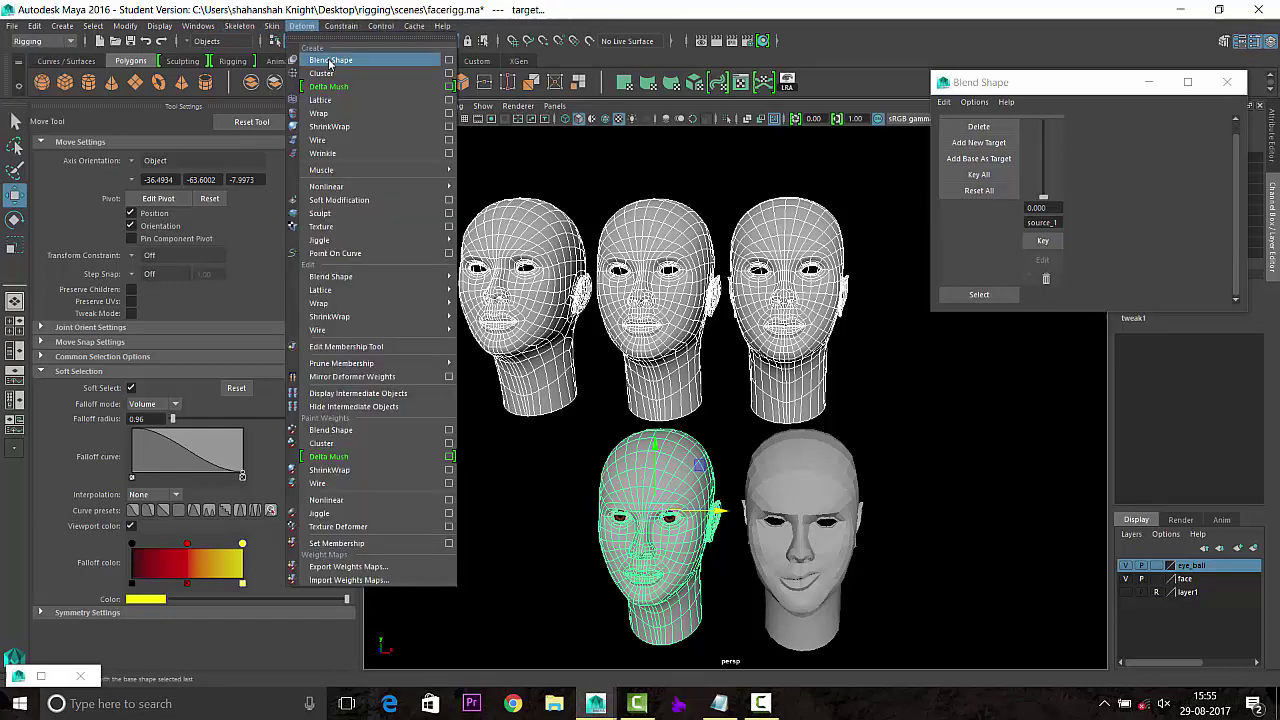
pyautogui.click(448, 60)
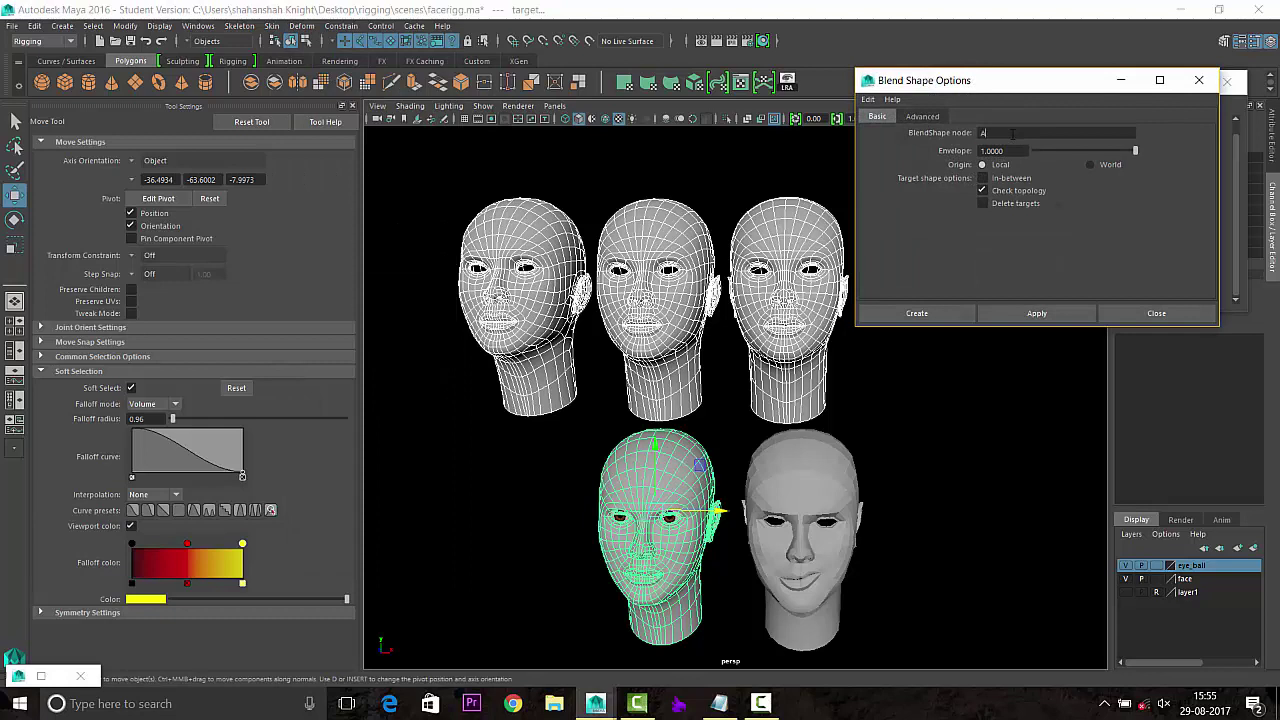
pyautogui.click(937, 318)
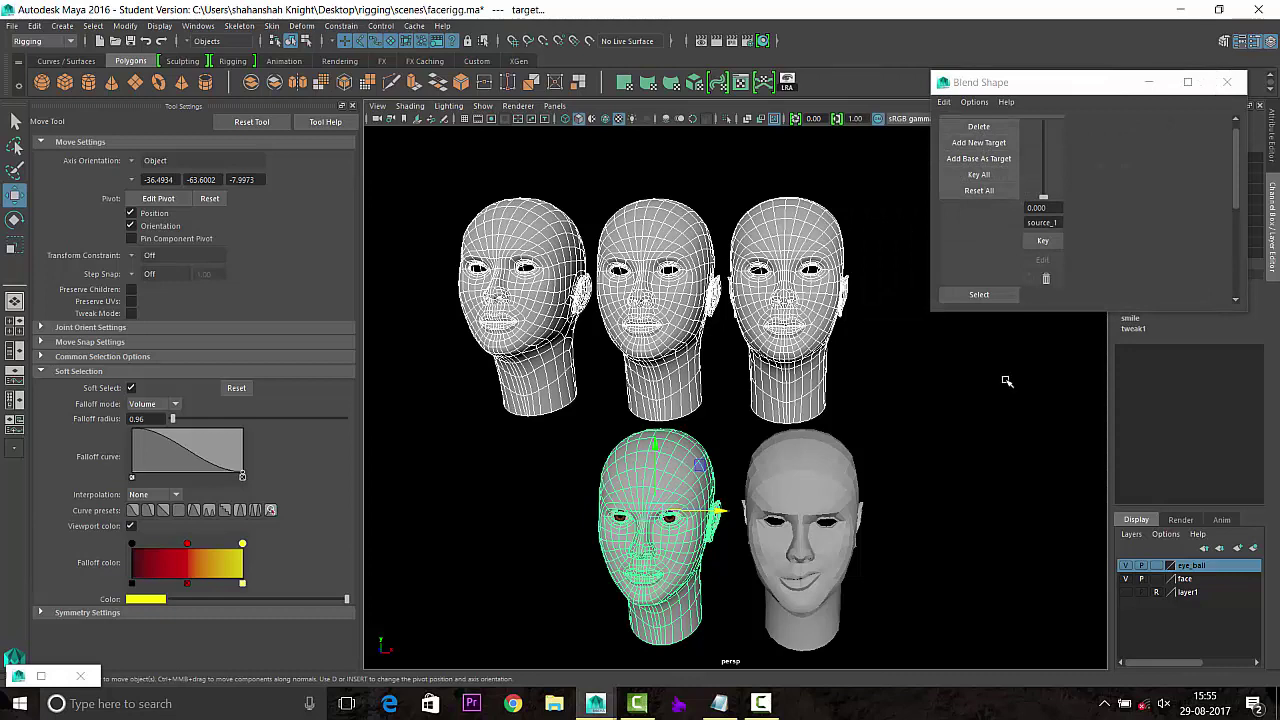
# Reopen the Blend Shape editor, enlarged and tall along the right side.
pyautogui.click(198, 26)
pyautogui.click(1186, 84)
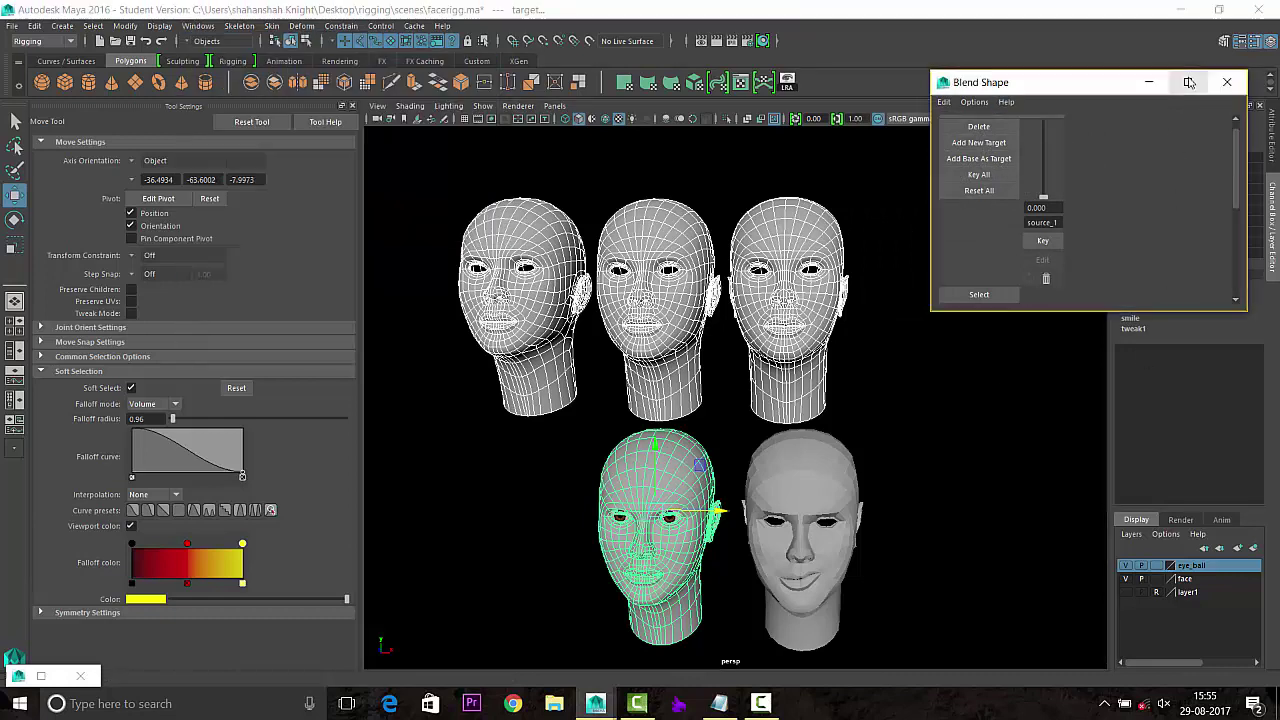
pyautogui.click(1186, 84)
pyautogui.moveTo(185, 9); pyautogui.dragTo(998, 61)
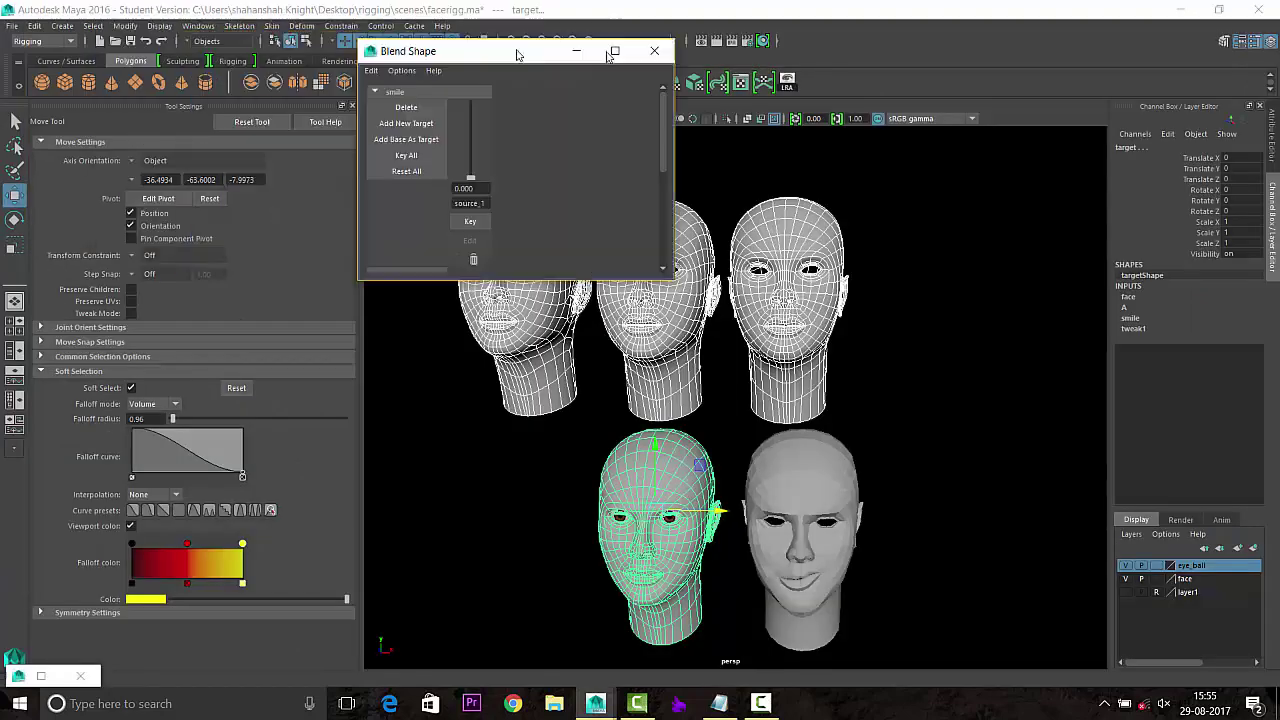
pyautogui.moveTo(1084, 294); pyautogui.dragTo(1084, 606)
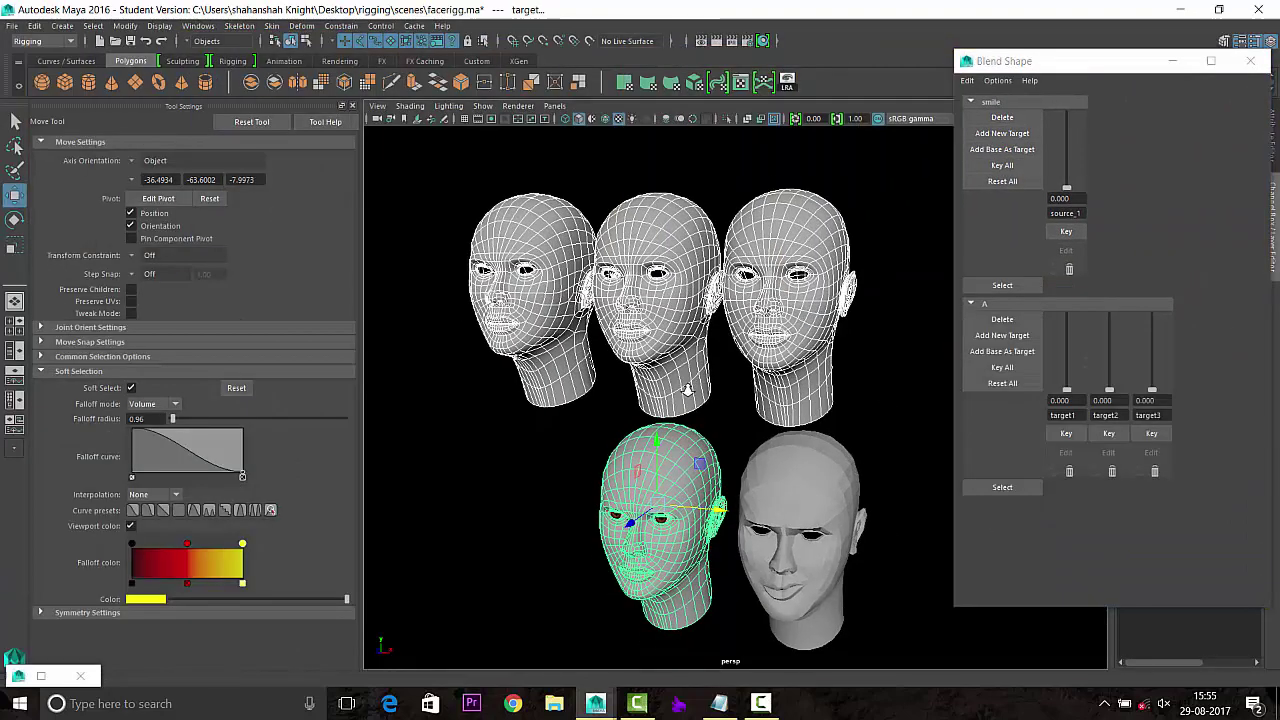
# Switch to smooth shading and raise target1, target2 and target3 weights to 1.000.
pyautogui.click(896, 353)
pyautogui.press('5')
pyautogui.moveTo(1066, 390)
pyautogui.mouseDown()
pyautogui.moveTo(1066, 299)
pyautogui.moveTo(1067, 449)
pyautogui.mouseUp()
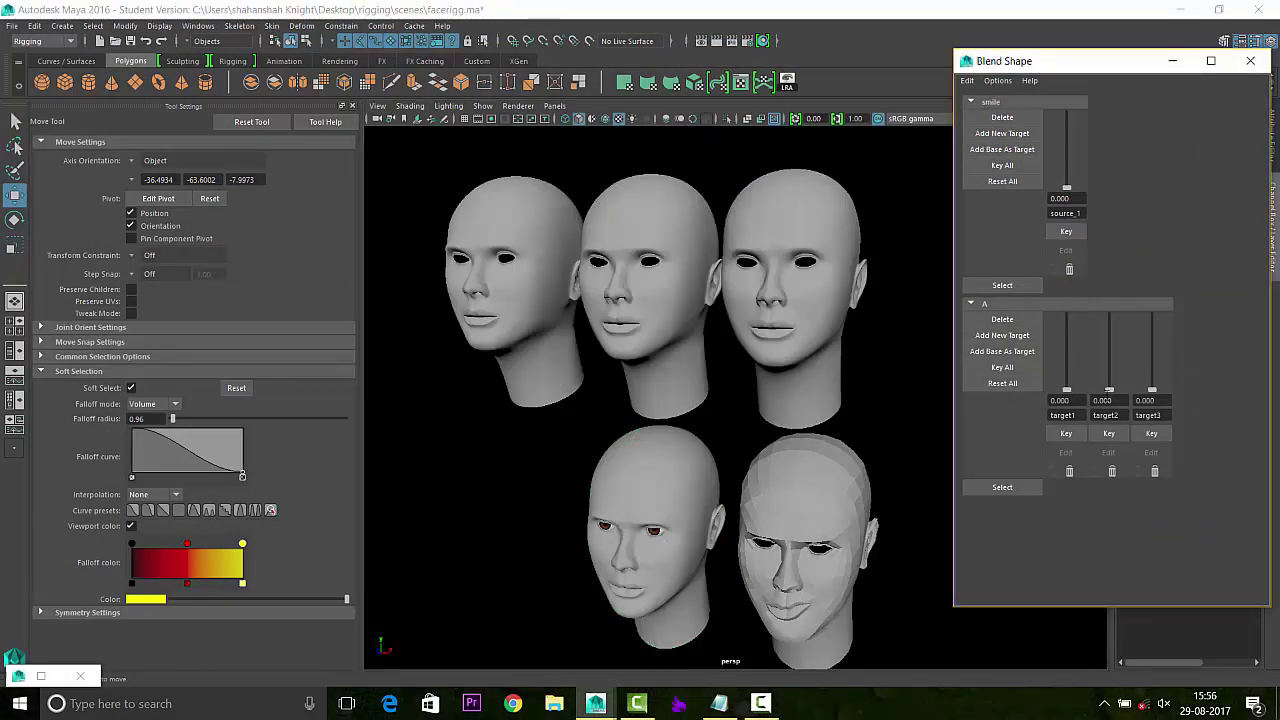
pyautogui.moveTo(1067, 392); pyautogui.dragTo(1067, 314)
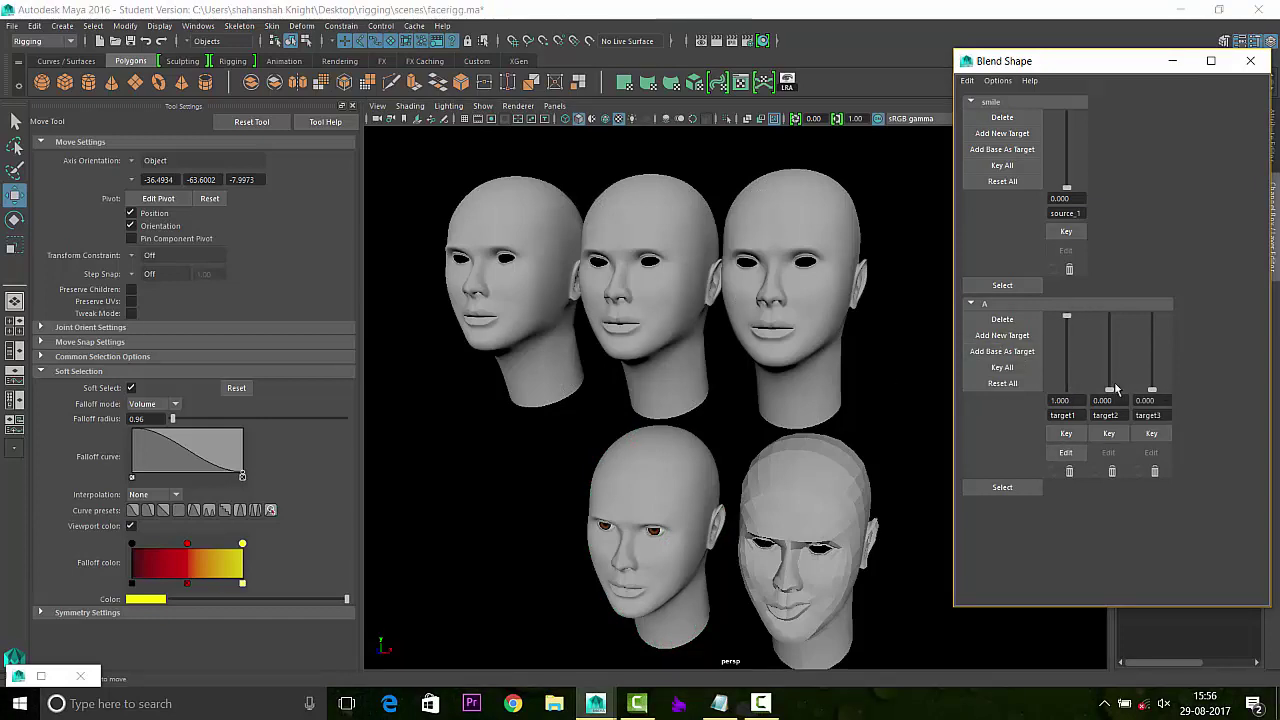
pyautogui.moveTo(1110, 390); pyautogui.dragTo(1110, 316)
pyautogui.moveTo(1154, 388); pyautogui.dragTo(1158, 292)
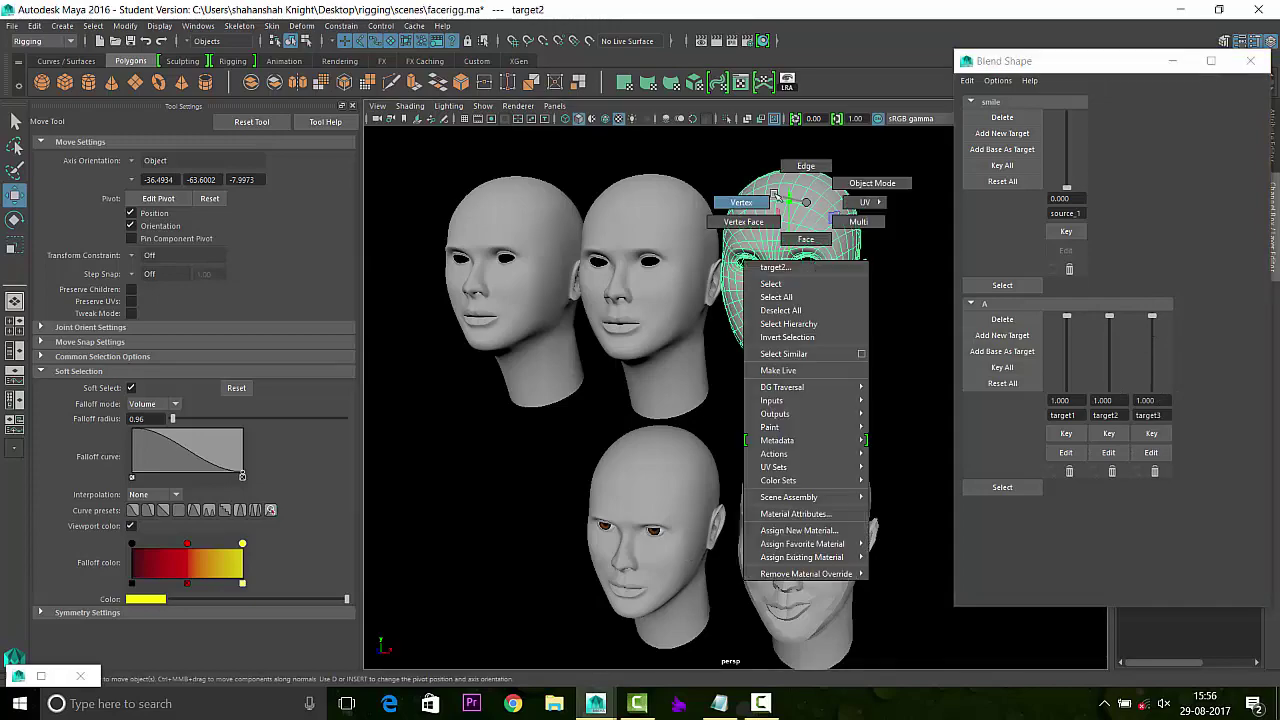
# Soft-select target2's upper lip vertices and raise them.
pyautogui.moveTo(785, 200); pyautogui.dragTo(750, 196, button='right')
pyautogui.scroll(3, 775, 260)
pyautogui.keyDown('alt'); pyautogui.moveTo(775, 260); pyautogui.dragTo(660, 454); pyautogui.keyUp('alt')
pyautogui.click(660, 454)
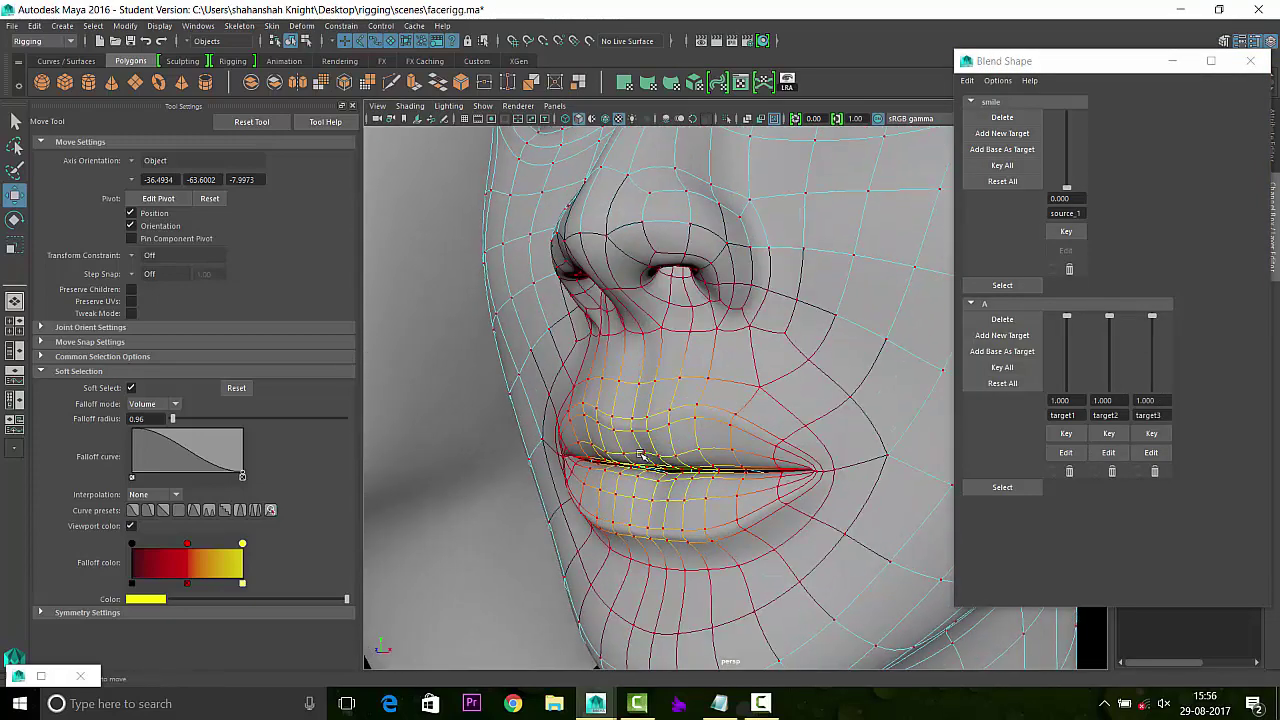
pyautogui.scroll(-3, 754, 349)
pyautogui.moveTo(754, 349); pyautogui.dragTo(760, 452)
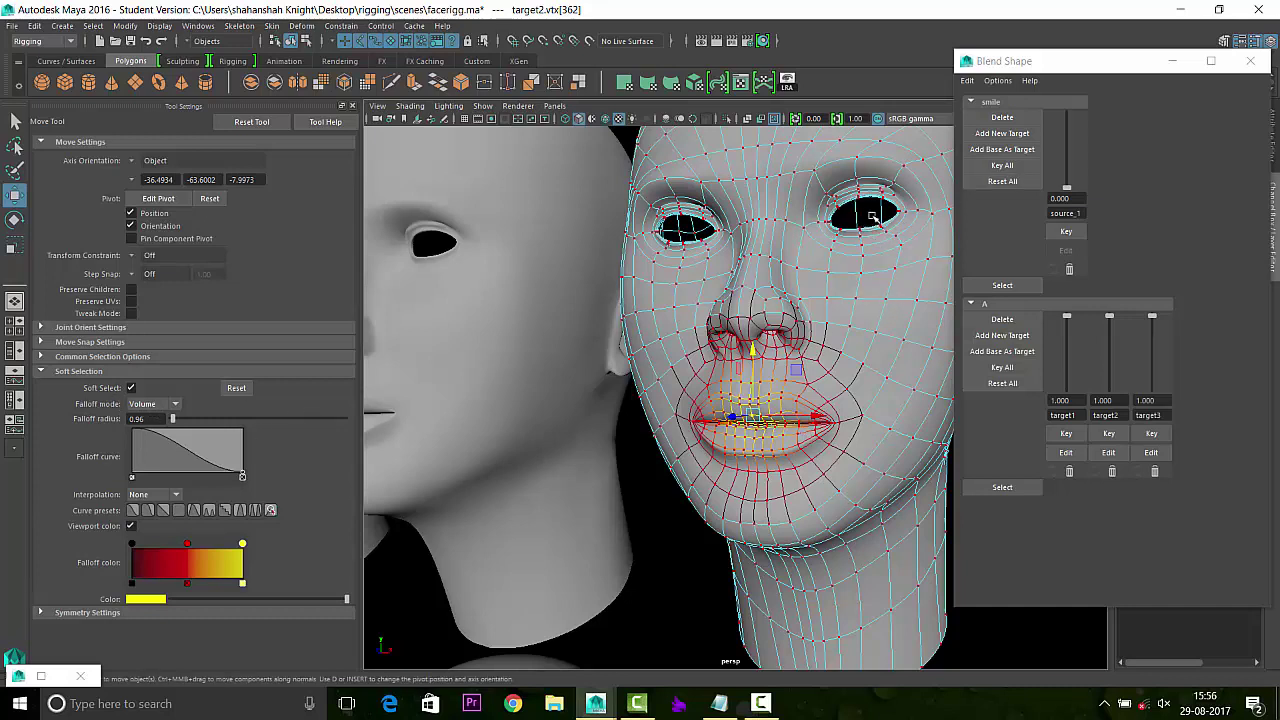
# Set soft selection falloff to Surface and pull target2's lower lip down.
pyautogui.click(160, 404)
pyautogui.click(160, 420)
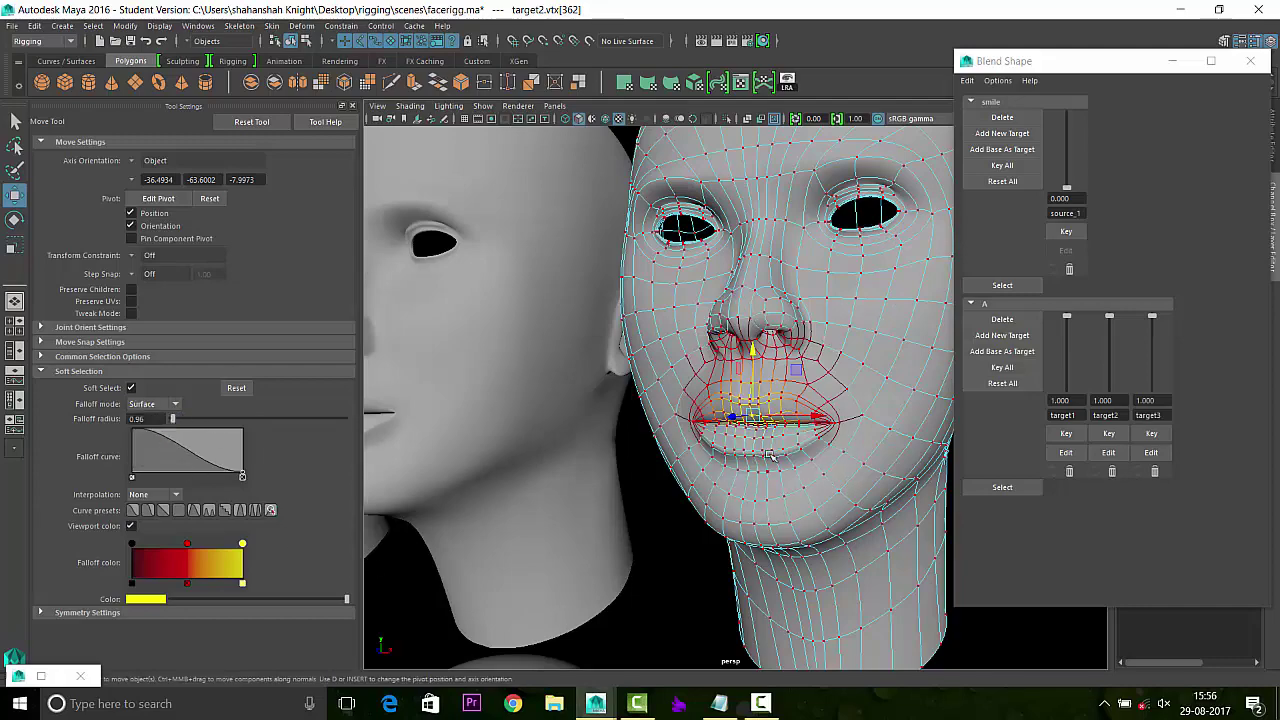
pyautogui.moveTo(756, 332)
pyautogui.keyDown('alt'); pyautogui.mouseDown()
pyautogui.moveTo(728, 444)
pyautogui.moveTo(793, 413)
pyautogui.moveTo(800, 425)
pyautogui.moveTo(686, 291)
pyautogui.mouseUp(); pyautogui.keyUp('alt')
pyautogui.scroll(3, 728, 444)
pyautogui.scroll(2, 793, 413)
pyautogui.click(800, 414)
pyautogui.scroll(-4, 800, 425)
pyautogui.scroll(3, 686, 291)
# Return to Object Mode and reframe the view on the heads.
pyautogui.rightClick(716, 297)
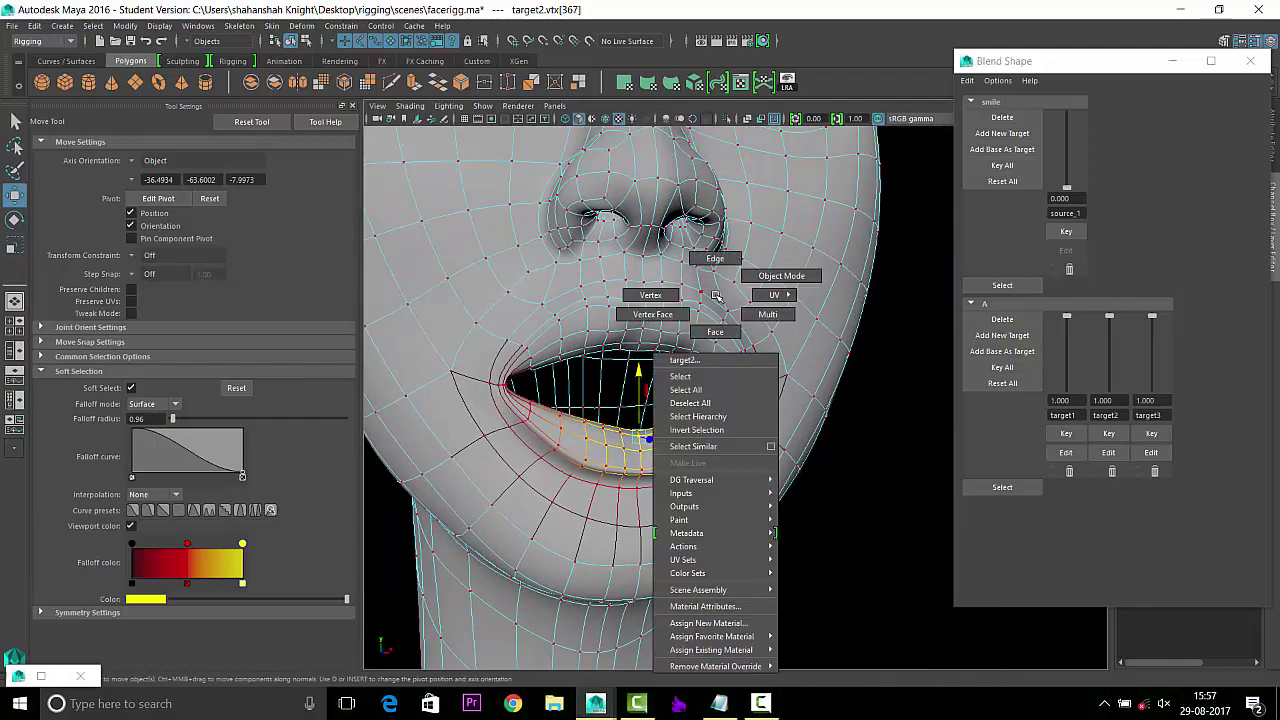
pyautogui.click(781, 275)
pyautogui.scroll(-5, 677, 443)
pyautogui.keyDown('alt'); pyautogui.moveTo(677, 443); pyautogui.dragTo(643, 457); pyautogui.keyUp('alt')
pyautogui.scroll(-2, 698, 376)
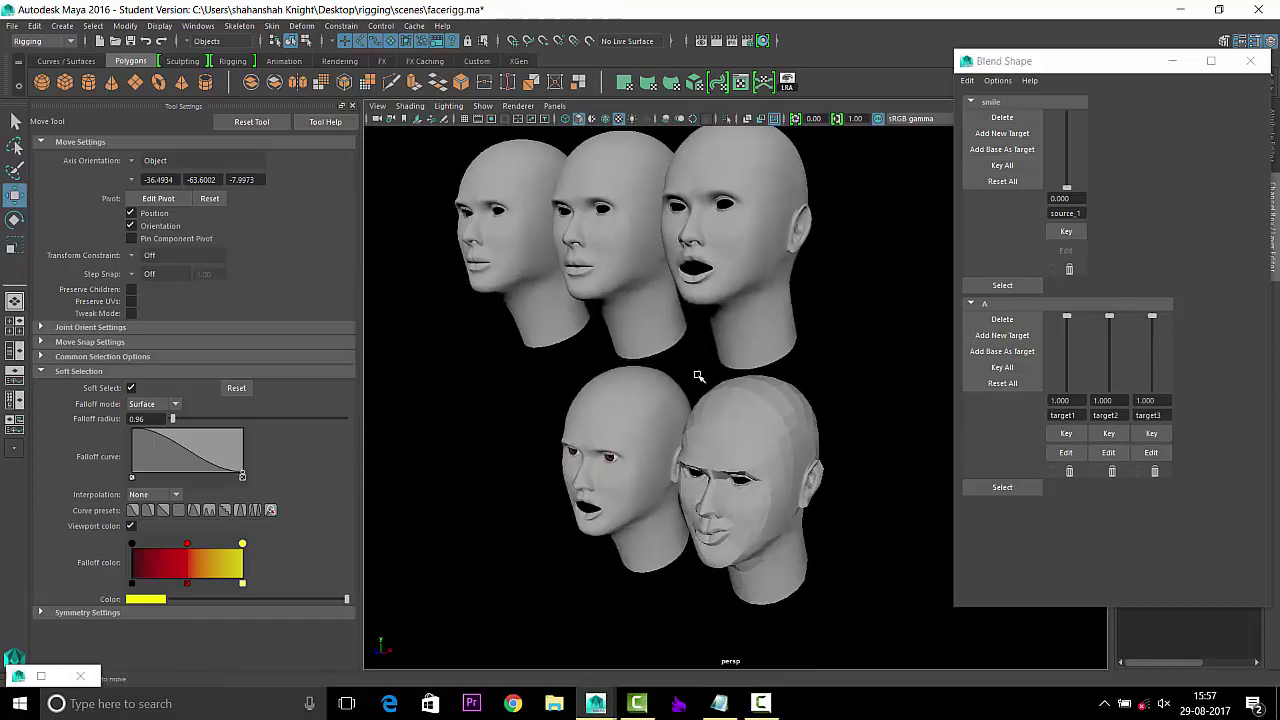
pyautogui.scroll(3, 698, 376)
pyautogui.scroll(3, 743, 508)
pyautogui.moveTo(743, 508)
pyautogui.keyDown('alt'); pyautogui.mouseDown()
pyautogui.moveTo(760, 515)
pyautogui.moveTo(537, 407)
pyautogui.moveTo(671, 434)
pyautogui.moveTo(558, 421)
pyautogui.mouseUp(); pyautogui.keyUp('alt')
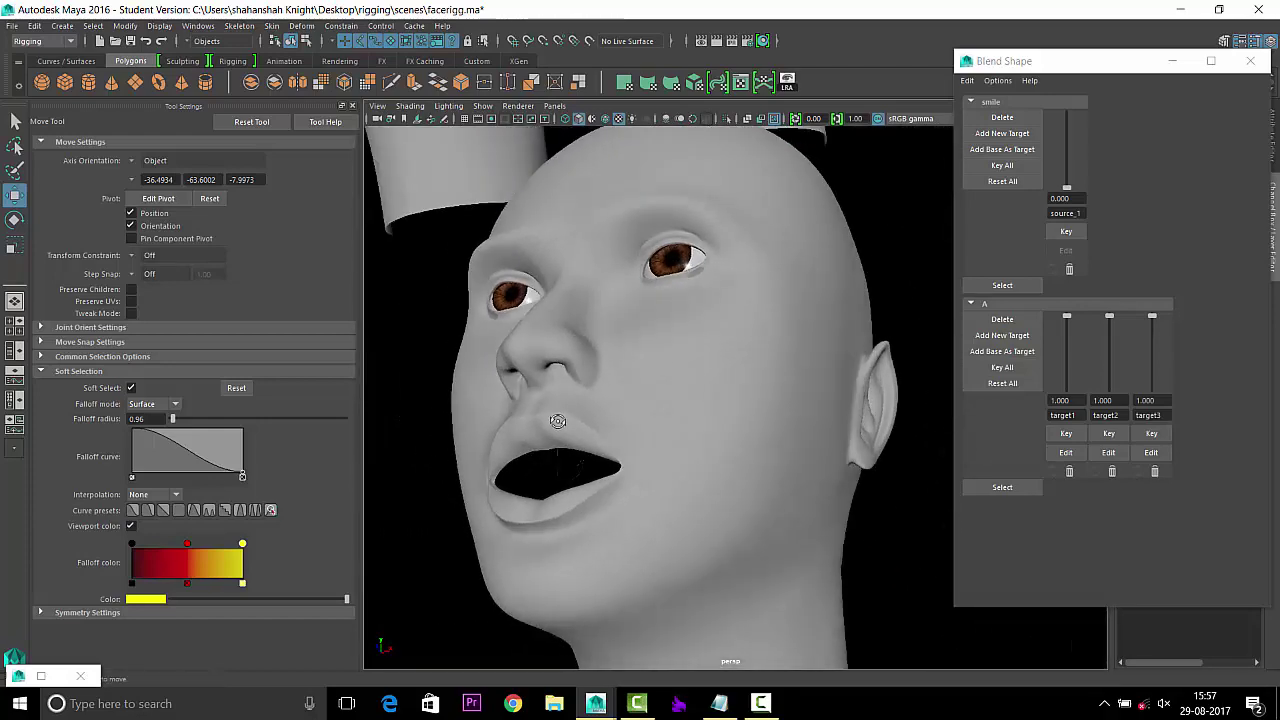
# Set target2's blend shape weight back to 0.000.
pyautogui.scroll(-5, 745, 351)
pyautogui.scroll(-2, 745, 351)
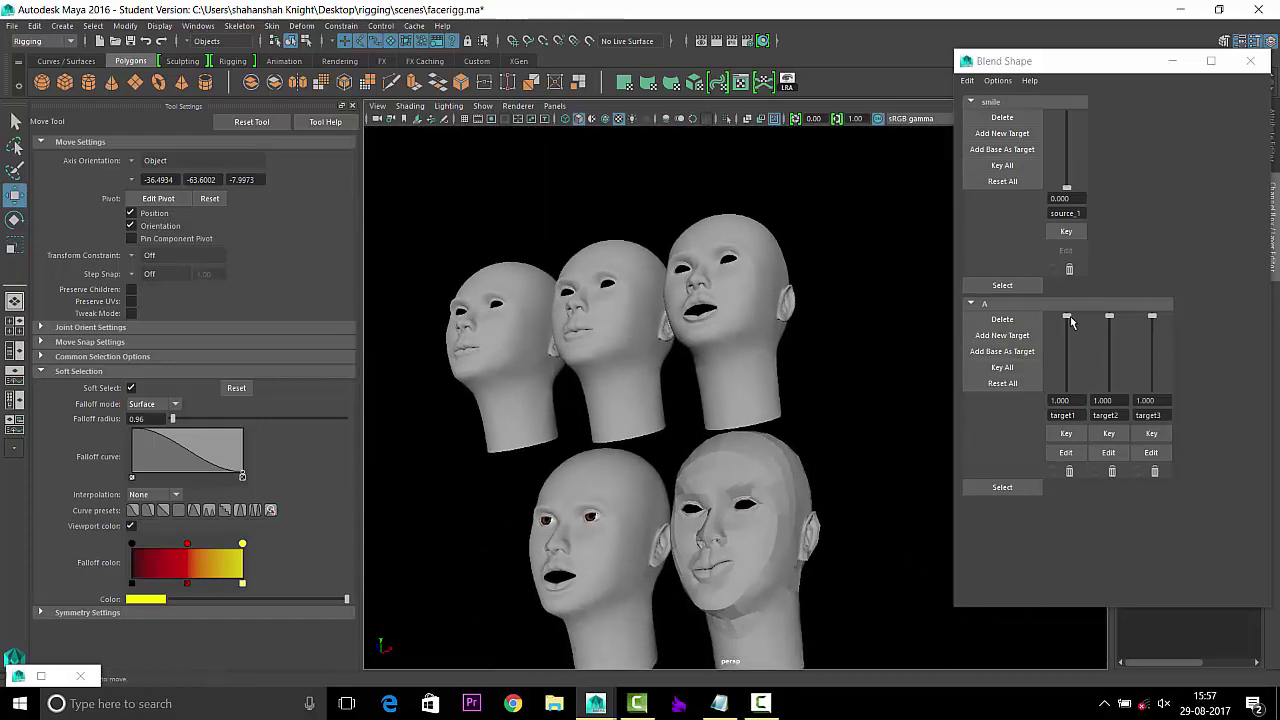
pyautogui.moveTo(1066, 316)
pyautogui.mouseDown()
pyautogui.moveTo(1066, 390)
pyautogui.moveTo(1076, 302)
pyautogui.mouseUp()
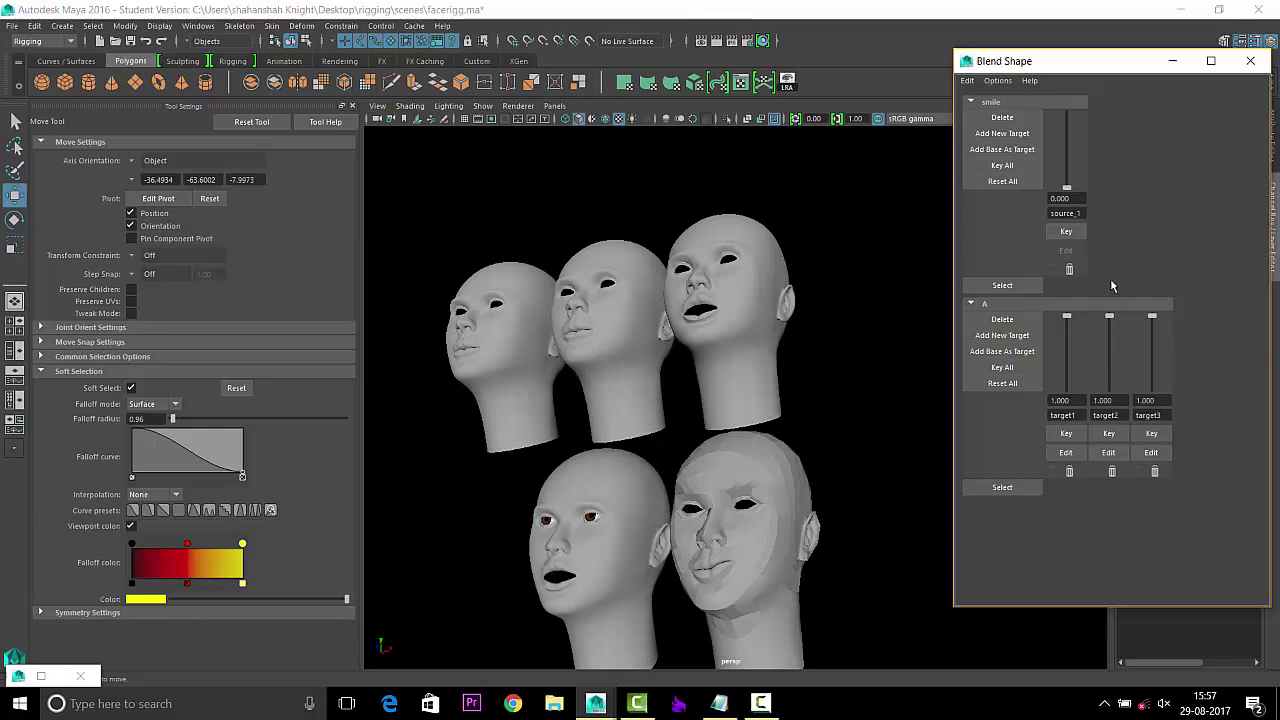
# Select the target1 head and bring up its selection-mode marking menu.
pyautogui.keyDown('alt'); pyautogui.moveTo(577, 598); pyautogui.dragTo(449, 457); pyautogui.keyUp('alt')
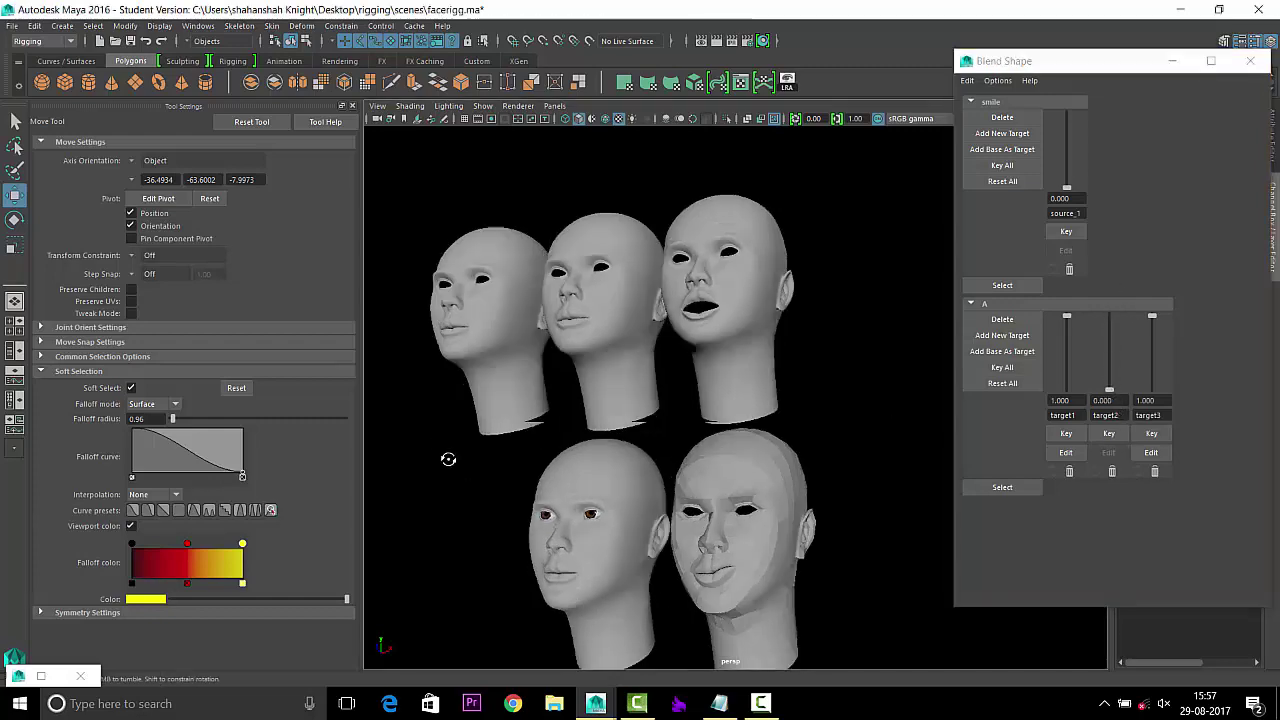
pyautogui.scroll(5, 449, 457)
pyautogui.scroll(-5, 449, 457)
pyautogui.keyDown('alt'); pyautogui.moveTo(600, 430); pyautogui.dragTo(683, 408); pyautogui.keyUp('alt')
pyautogui.scroll(3, 683, 408)
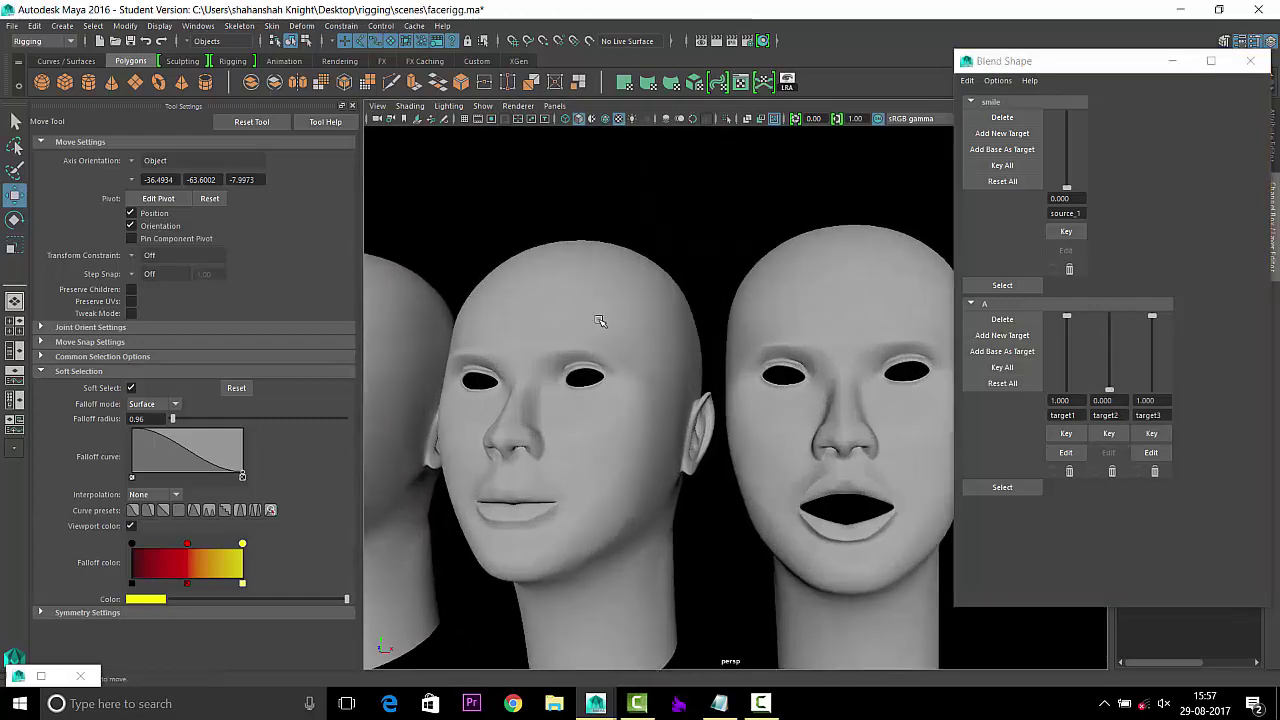
pyautogui.click(683, 408)
pyautogui.scroll(3, 683, 408)
pyautogui.rightClick(680, 326)
# In vertex mode, pull both of target1's lip corners up into a smile.
pyautogui.click(680, 330)
pyautogui.moveTo(596, 470)
pyautogui.mouseDown()
pyautogui.moveTo(574, 505)
pyautogui.moveTo(673, 440)
pyautogui.mouseUp()
pyautogui.scroll(3, 575, 505)
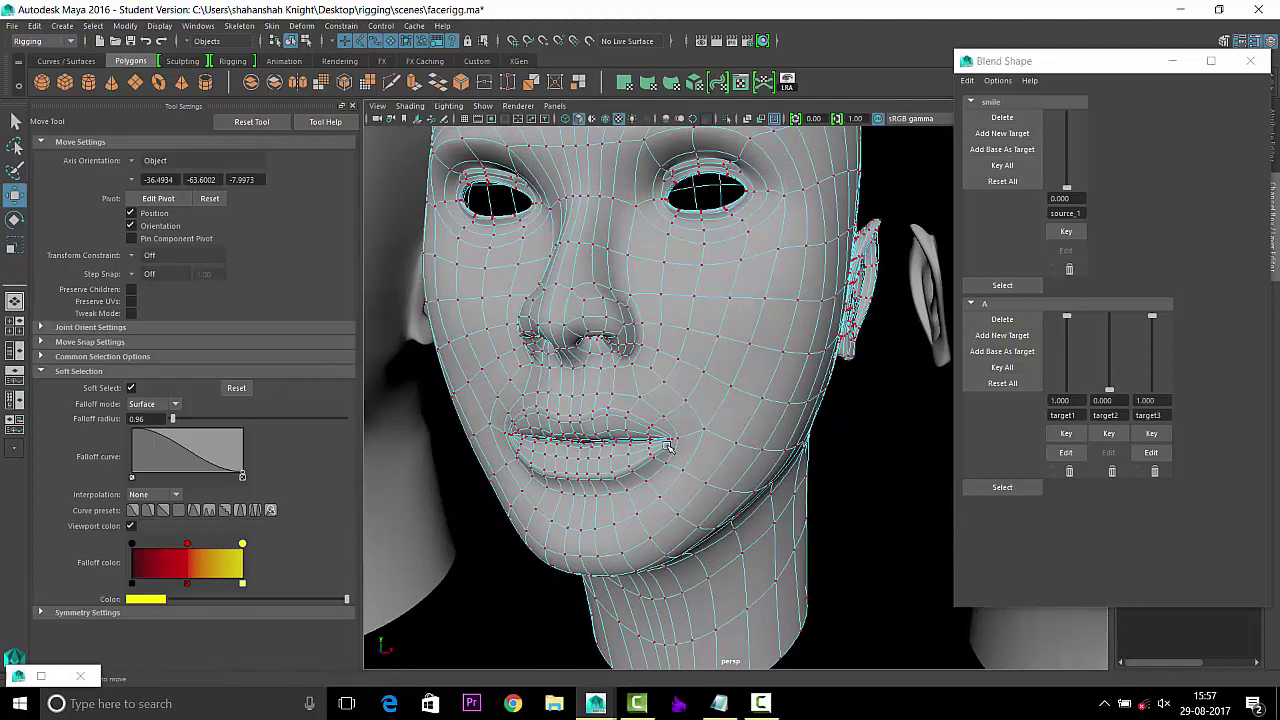
pyautogui.moveTo(687, 382)
pyautogui.mouseDown()
pyautogui.moveTo(682, 360)
pyautogui.moveTo(637, 408)
pyautogui.mouseUp()
pyautogui.click(481, 452)
pyautogui.moveTo(472, 388); pyautogui.dragTo(470, 366)
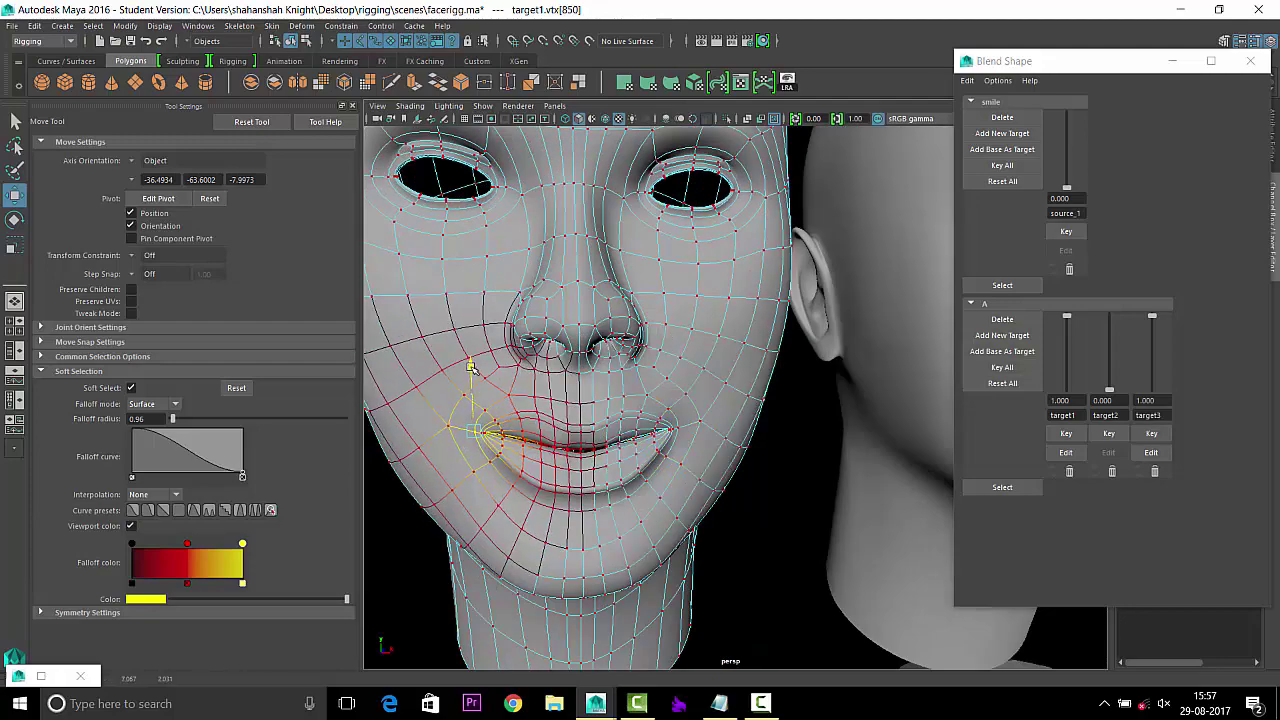
pyautogui.moveTo(609, 422)
pyautogui.keyDown('alt'); pyautogui.mouseDown()
pyautogui.moveTo(578, 414)
pyautogui.moveTo(694, 433)
pyautogui.mouseUp(); pyautogui.keyUp('alt')
pyautogui.scroll(2, 641, 426)
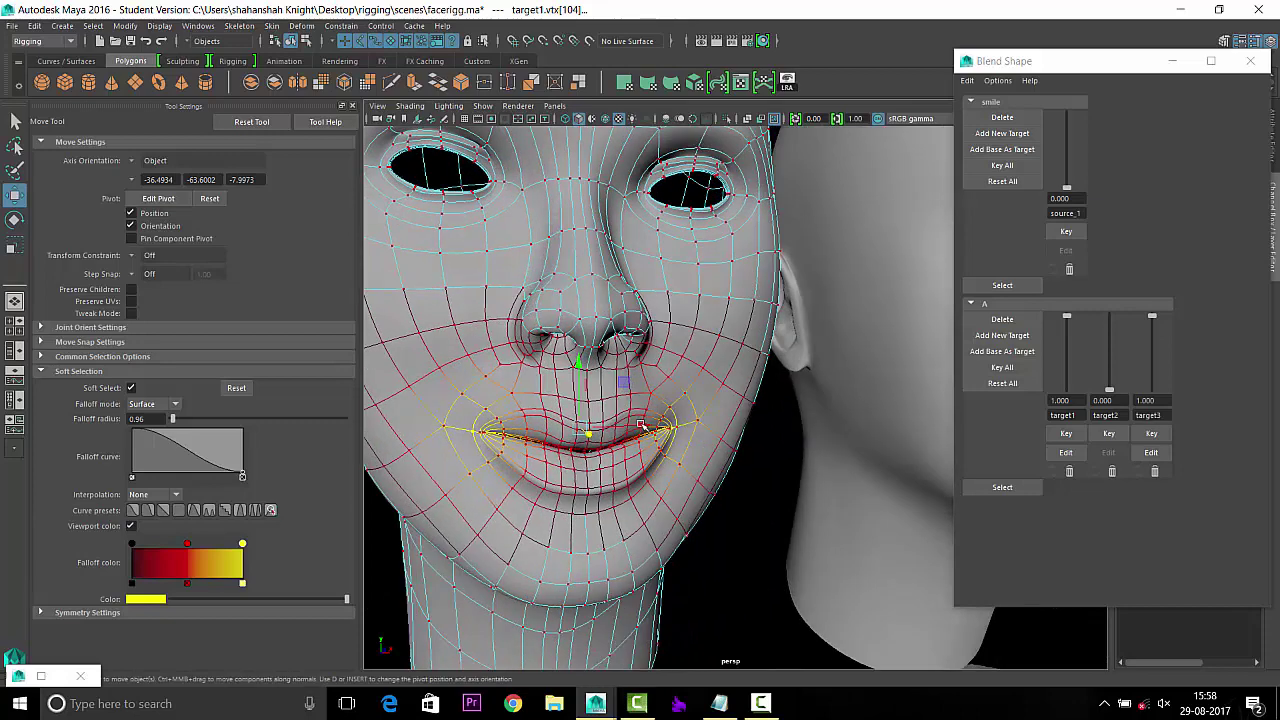
pyautogui.moveTo(578, 362); pyautogui.dragTo(580, 355)
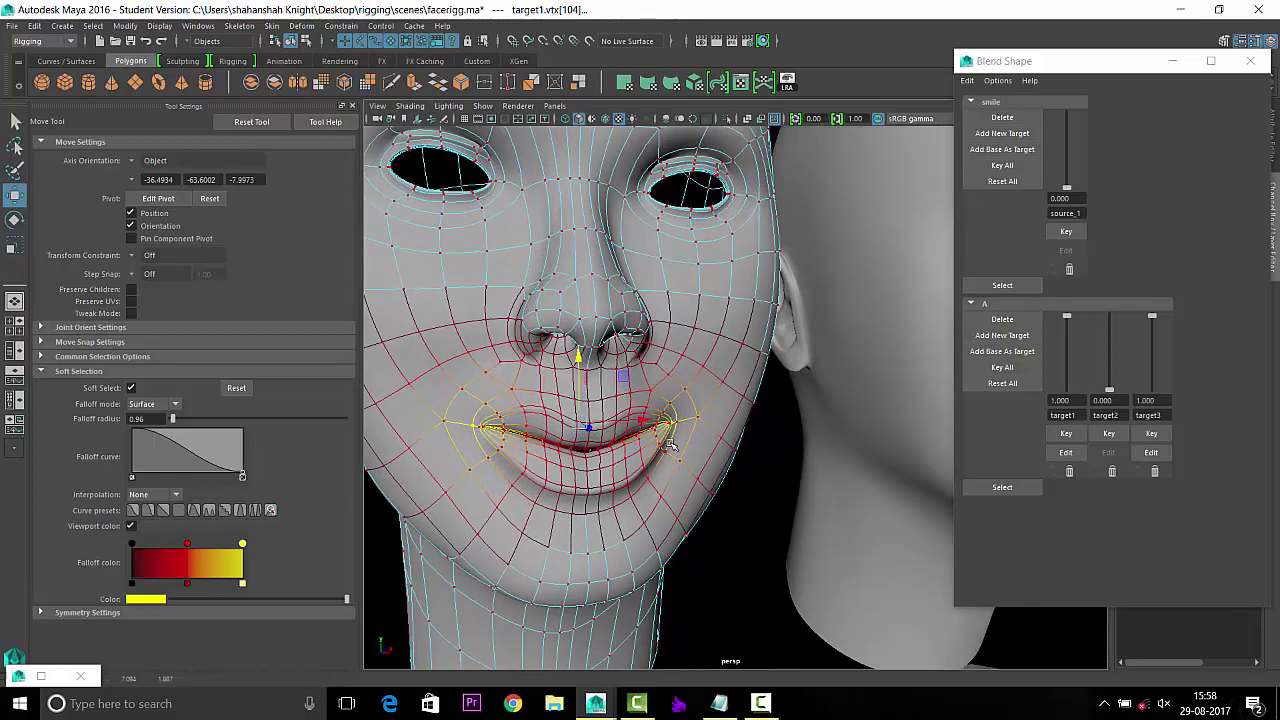
# Reshape target1's lower lip to complete the smile.
pyautogui.scroll(-5, 670, 444)
pyautogui.scroll(-2, 708, 475)
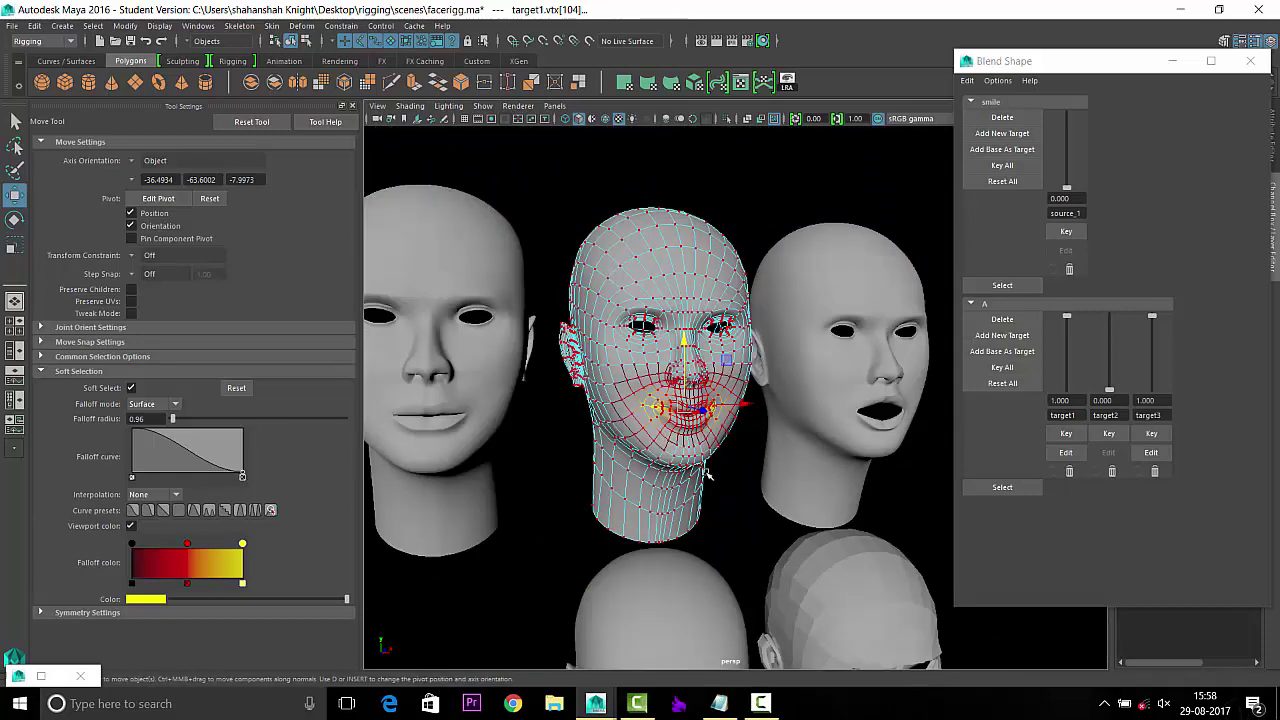
pyautogui.scroll(2, 712, 468)
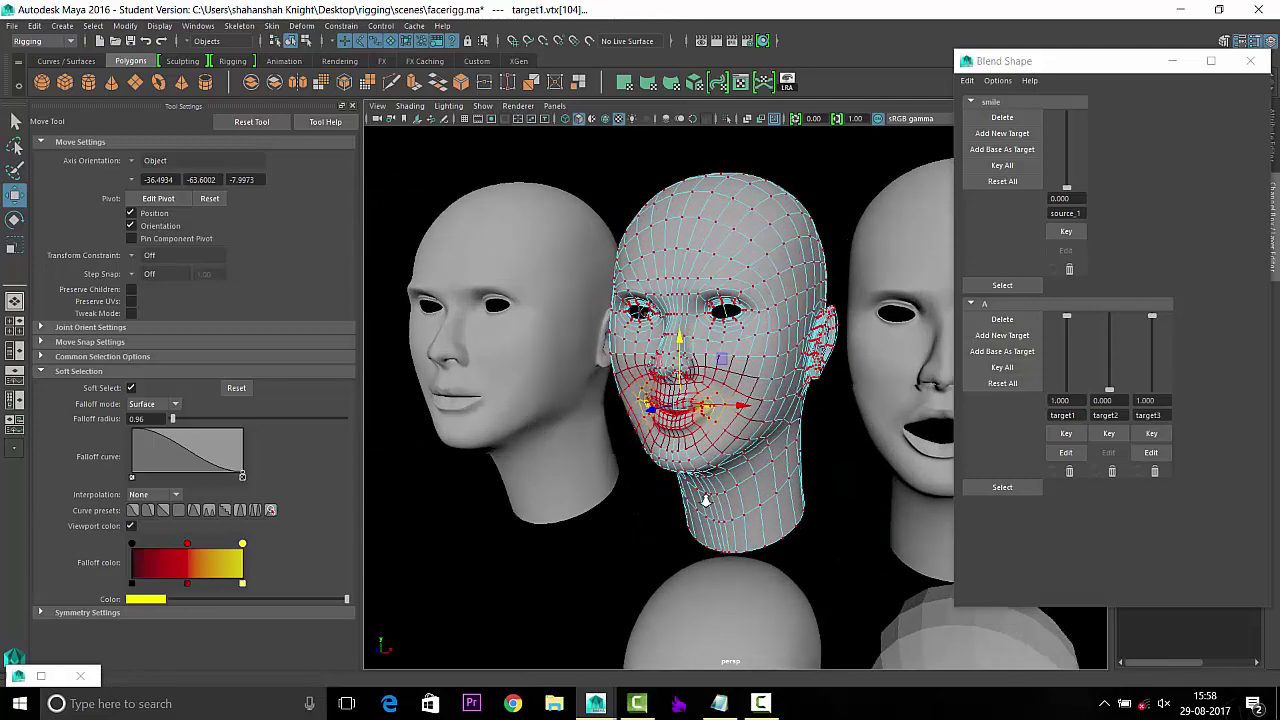
pyautogui.scroll(2, 700, 465)
pyautogui.scroll(3, 690, 460)
pyautogui.click(578, 452)
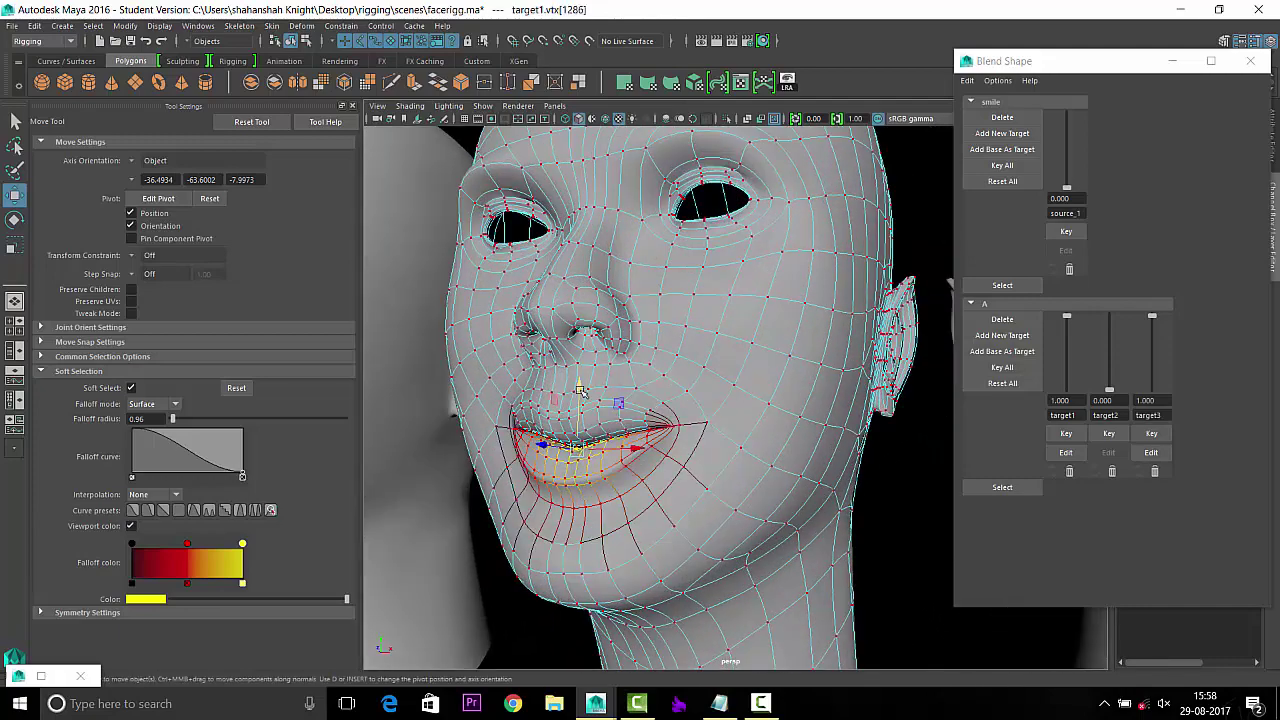
pyautogui.moveTo(578, 410); pyautogui.dragTo(578, 425)
pyautogui.moveTo(735, 335); pyautogui.dragTo(812, 335, button='right')
# Set target1's blend shape weight back to 0.000.
pyautogui.scroll(-2, 780, 340)
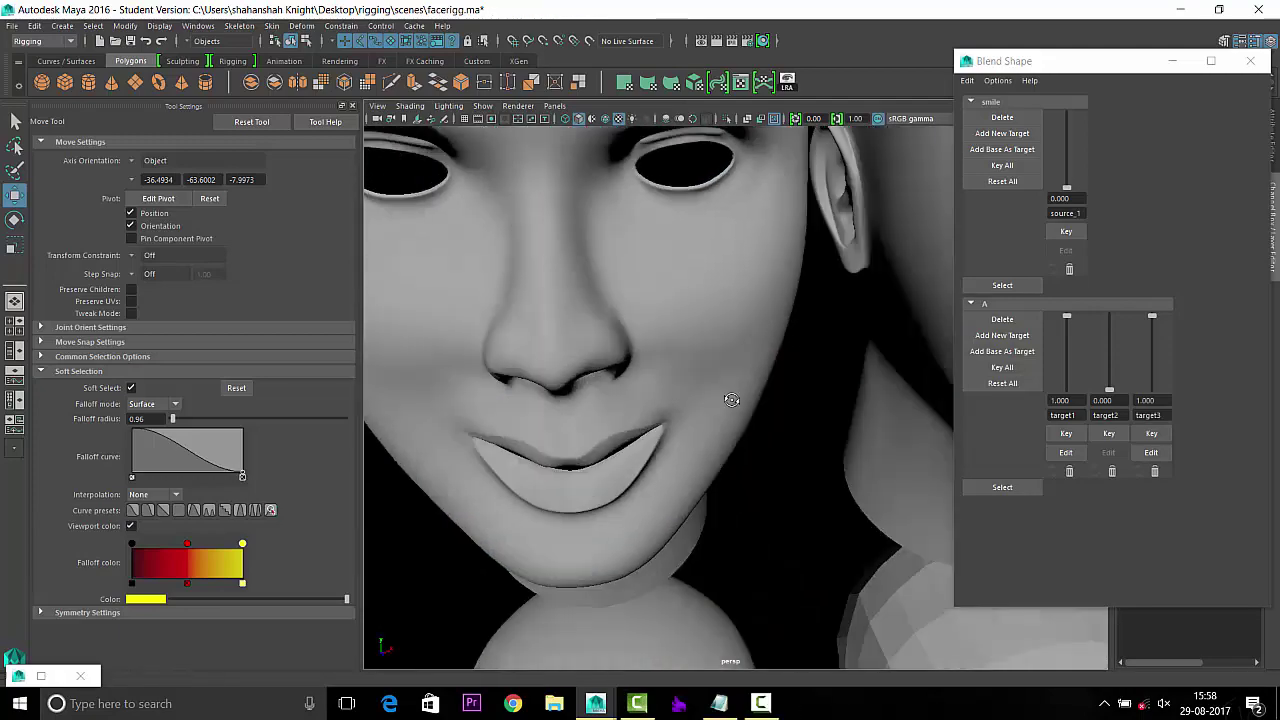
pyautogui.scroll(-3, 750, 345)
pyautogui.scroll(-2, 727, 347)
pyautogui.keyDown('alt'); pyautogui.moveTo(697, 493); pyautogui.dragTo(663, 349); pyautogui.keyUp('alt')
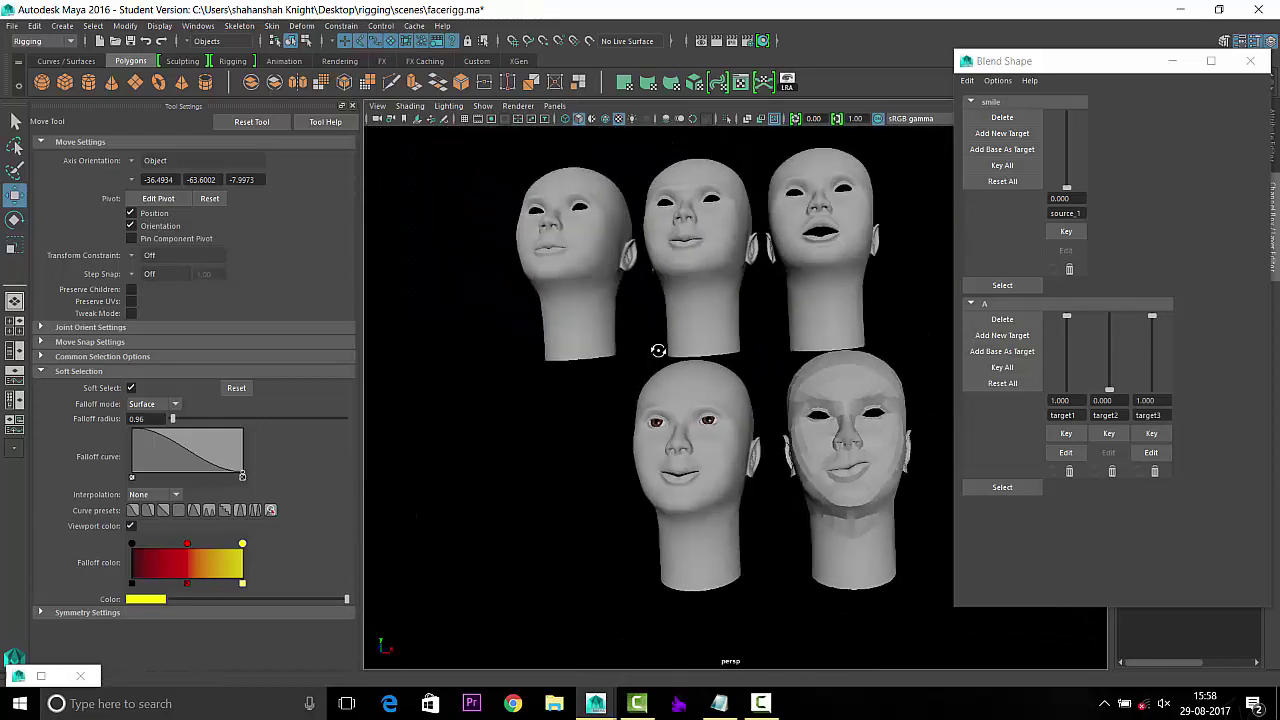
pyautogui.scroll(2, 724, 461)
pyautogui.moveTo(1067, 318); pyautogui.dragTo(1067, 392)
# Select the target3 head, switch it to vertex editing (F9) and frame its face.
pyautogui.scroll(3, 766, 580)
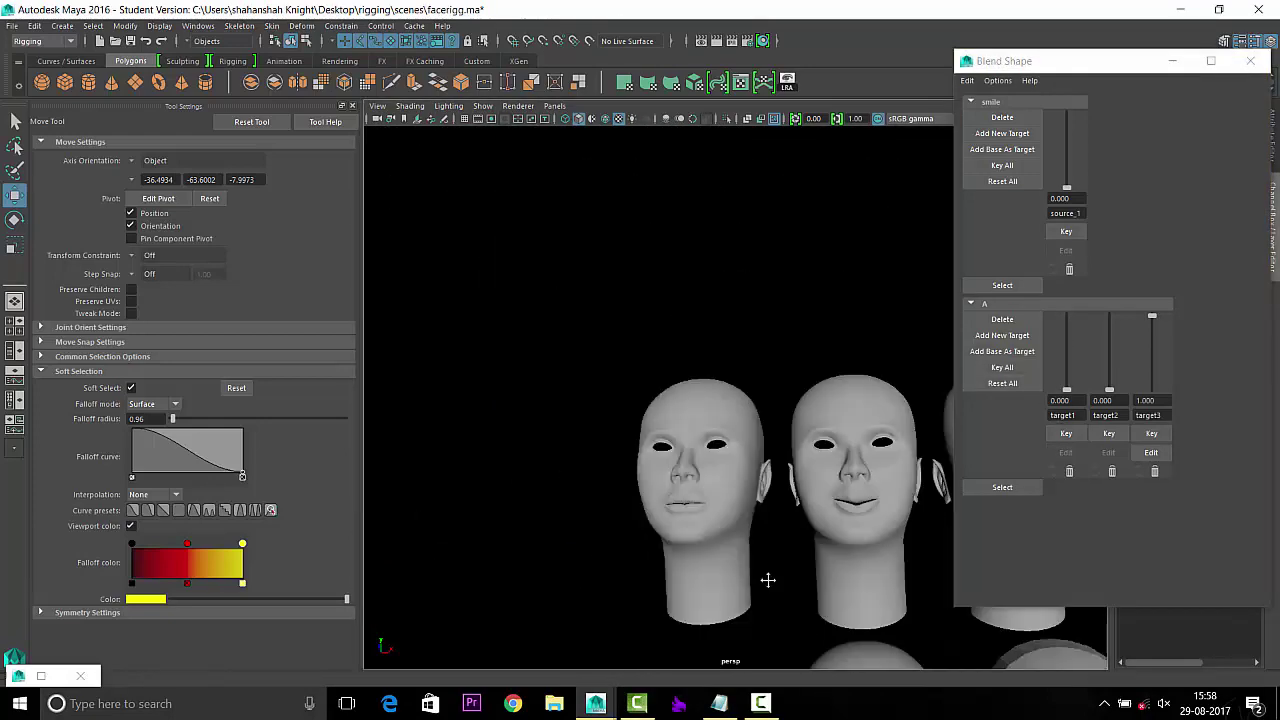
pyautogui.scroll(2, 626, 449)
pyautogui.scroll(2, 683, 300)
pyautogui.click(683, 300)
pyautogui.keyDown('alt'); pyautogui.moveTo(683, 300); pyautogui.dragTo(650, 320); pyautogui.keyUp('alt')
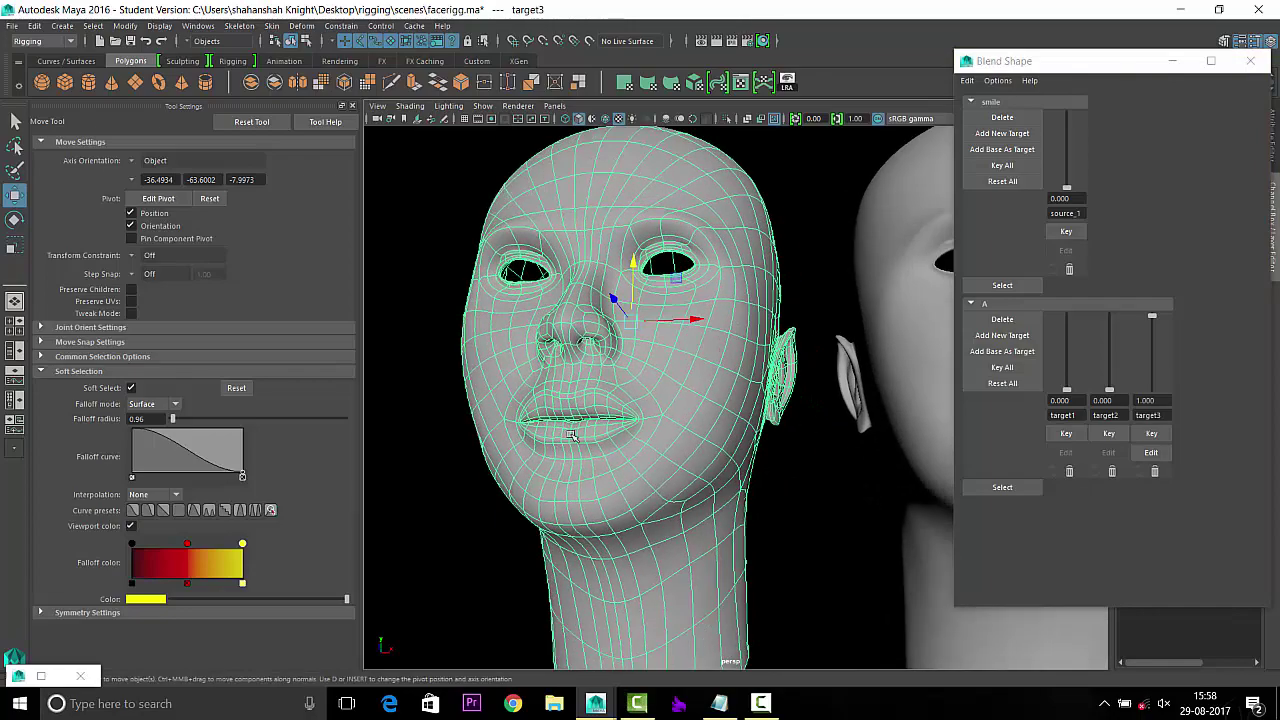
pyautogui.press('F9')
pyautogui.scroll(2, 692, 358)
pyautogui.scroll(4, 650, 362)
pyautogui.scroll(-2, 608, 366)
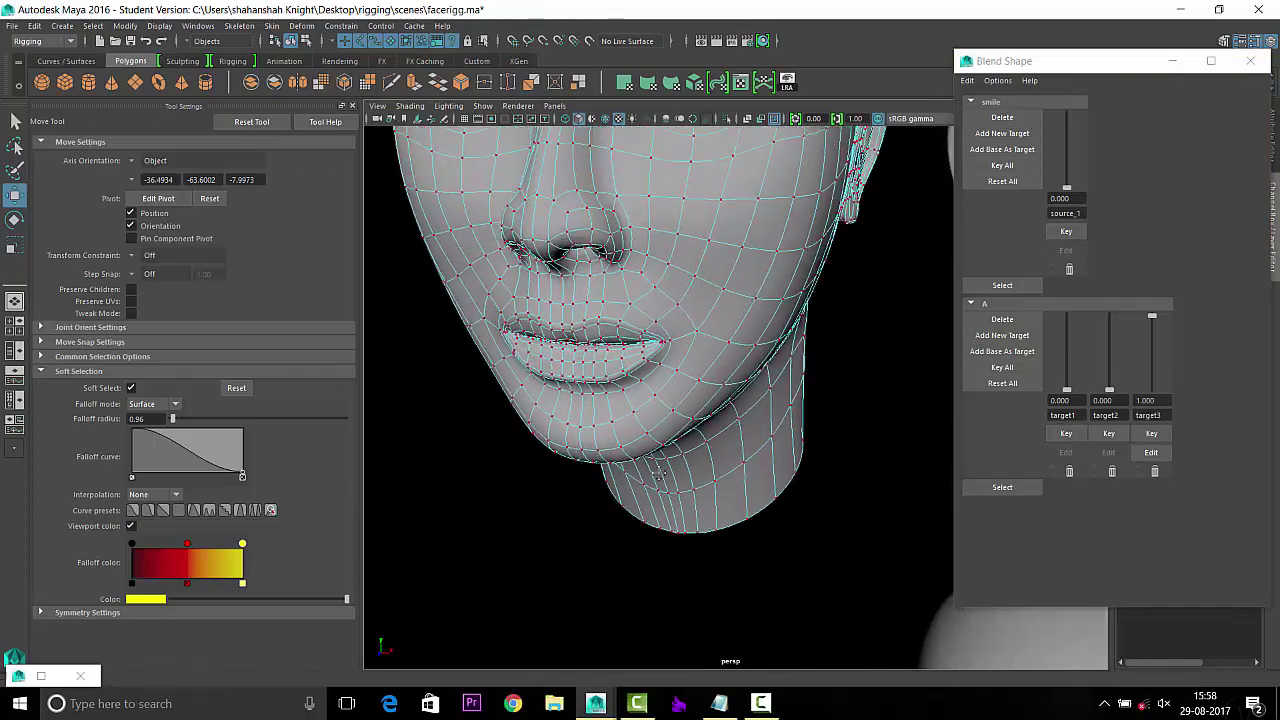
pyautogui.scroll(-3, 614, 323)
pyautogui.scroll(4, 647, 322)
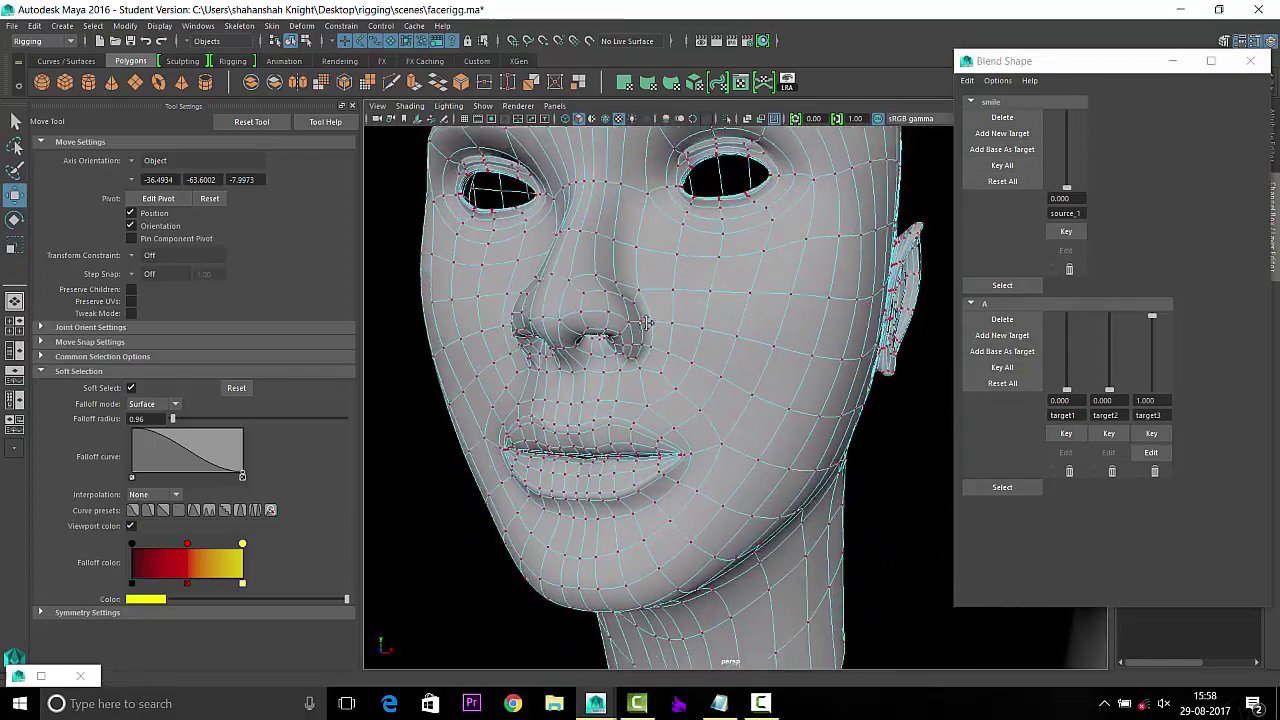
pyautogui.keyDown('alt'); pyautogui.moveTo(647, 322); pyautogui.dragTo(634, 392); pyautogui.keyUp('alt')
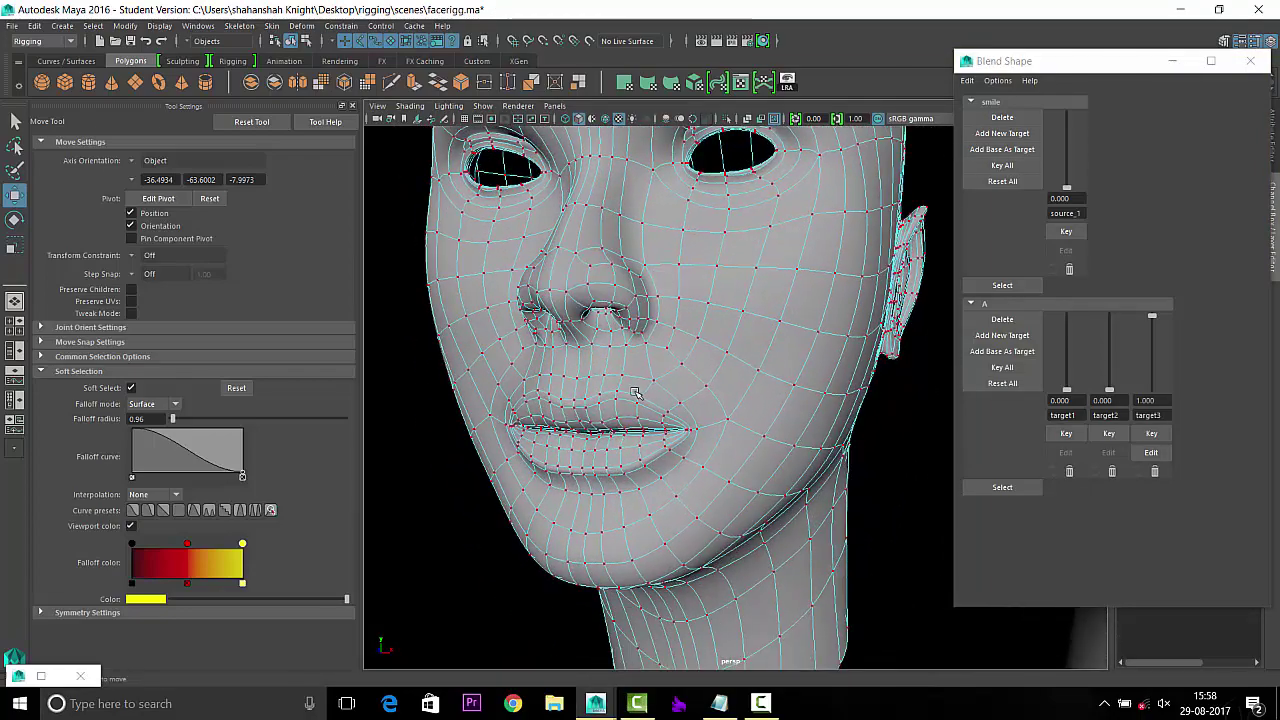
# Select two upper-lip vertices and scale them, widening the soft-select falloff around the lips.
pyautogui.click(609, 434)
pyautogui.keyDown('alt'); pyautogui.moveTo(609, 434); pyautogui.dragTo(577, 365); pyautogui.keyUp('alt')
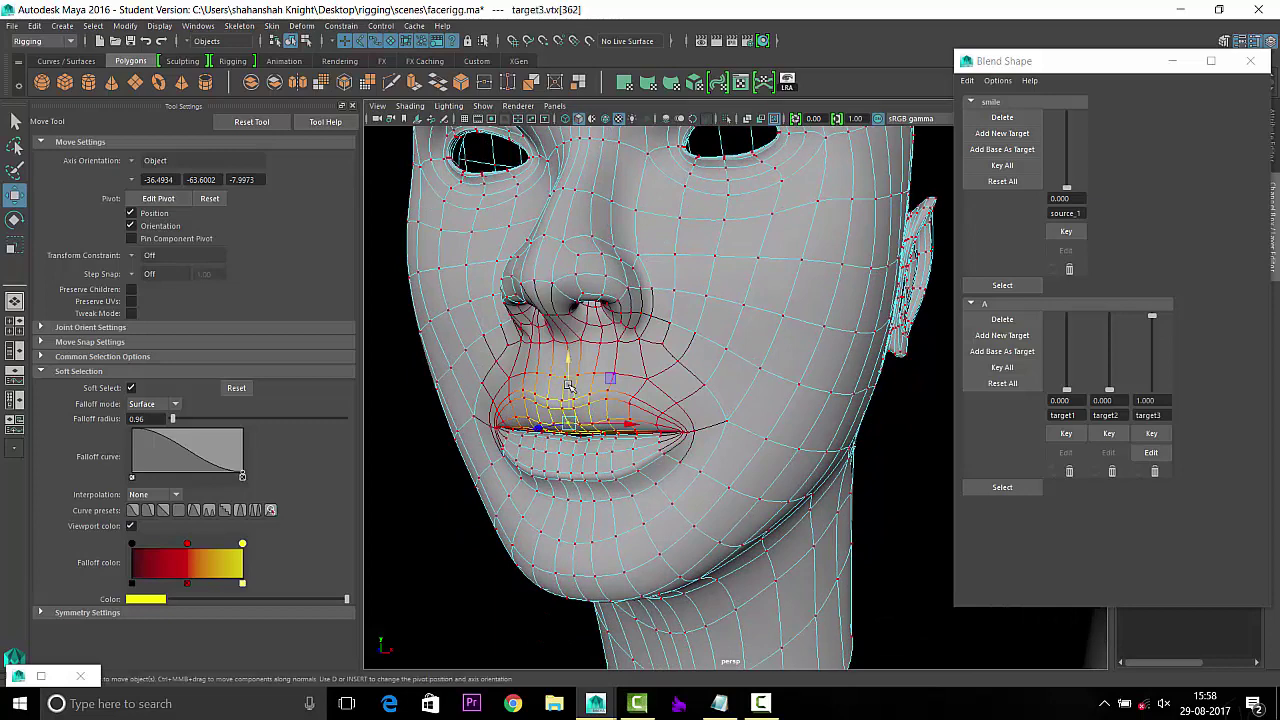
pyautogui.keyDown('shift'); pyautogui.click(572, 455); pyautogui.keyUp('shift')
pyautogui.press('r')
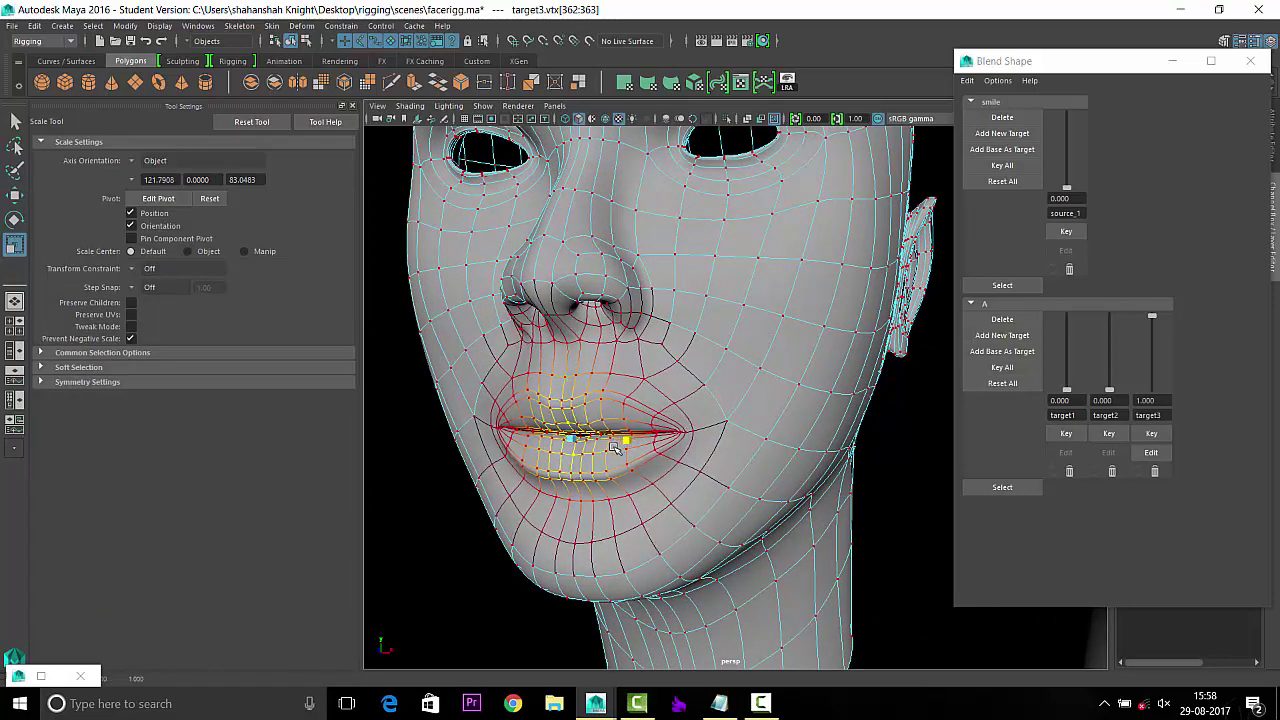
pyautogui.moveTo(603, 453); pyautogui.dragTo(598, 455, button='middle')
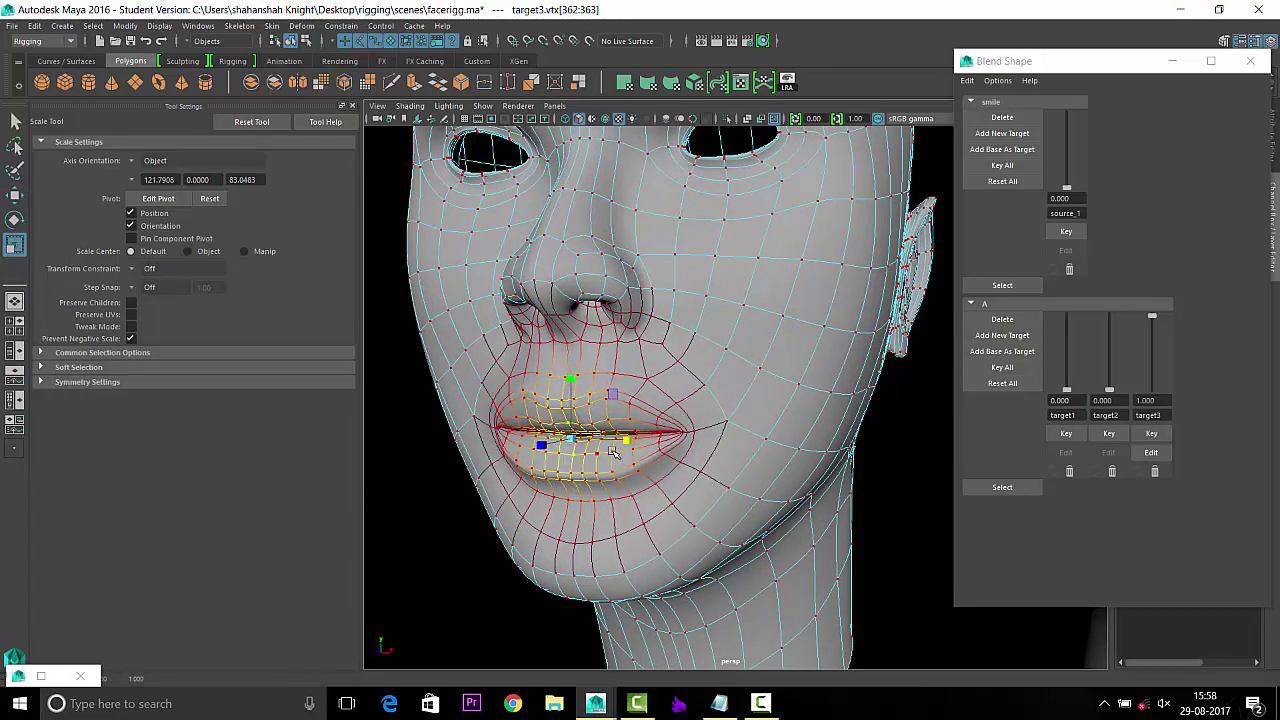
pyautogui.moveTo(598, 455); pyautogui.dragTo(757, 460)
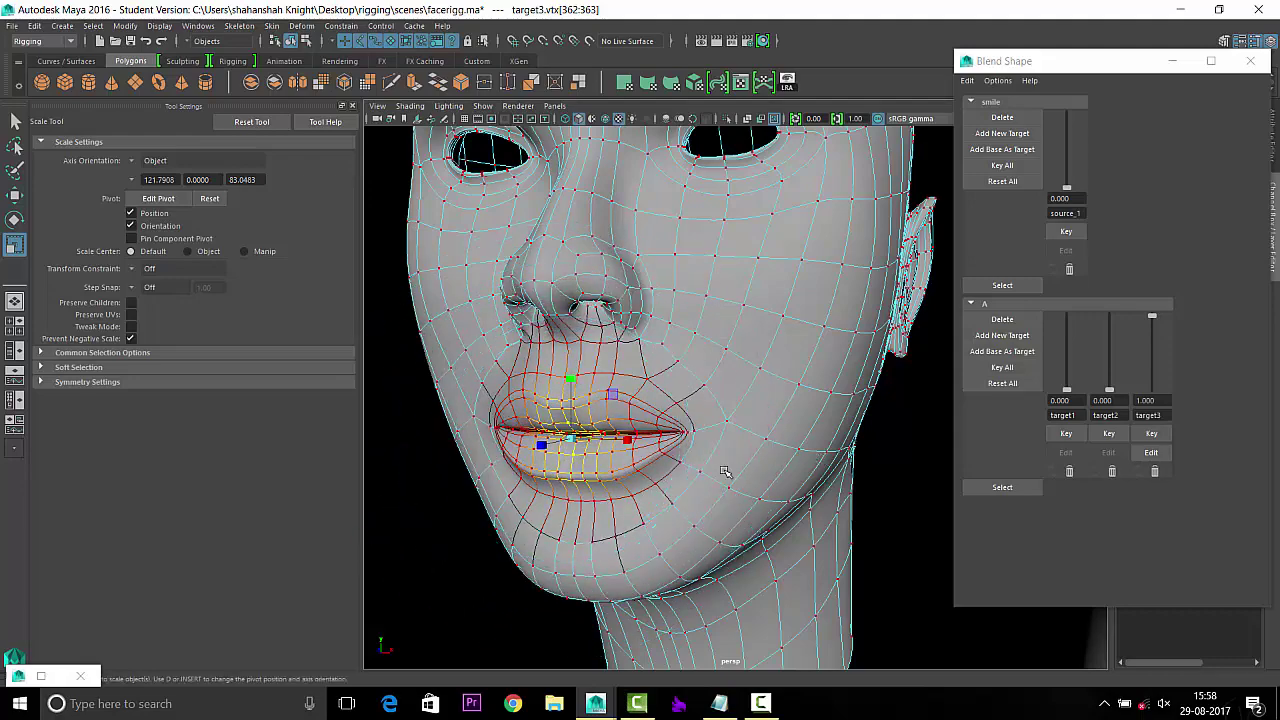
# Pull the lip-centre vertices down with a wider soft falloff.
pyautogui.press('w')
pyautogui.press('f')
pyautogui.scroll(-5, 694, 411)
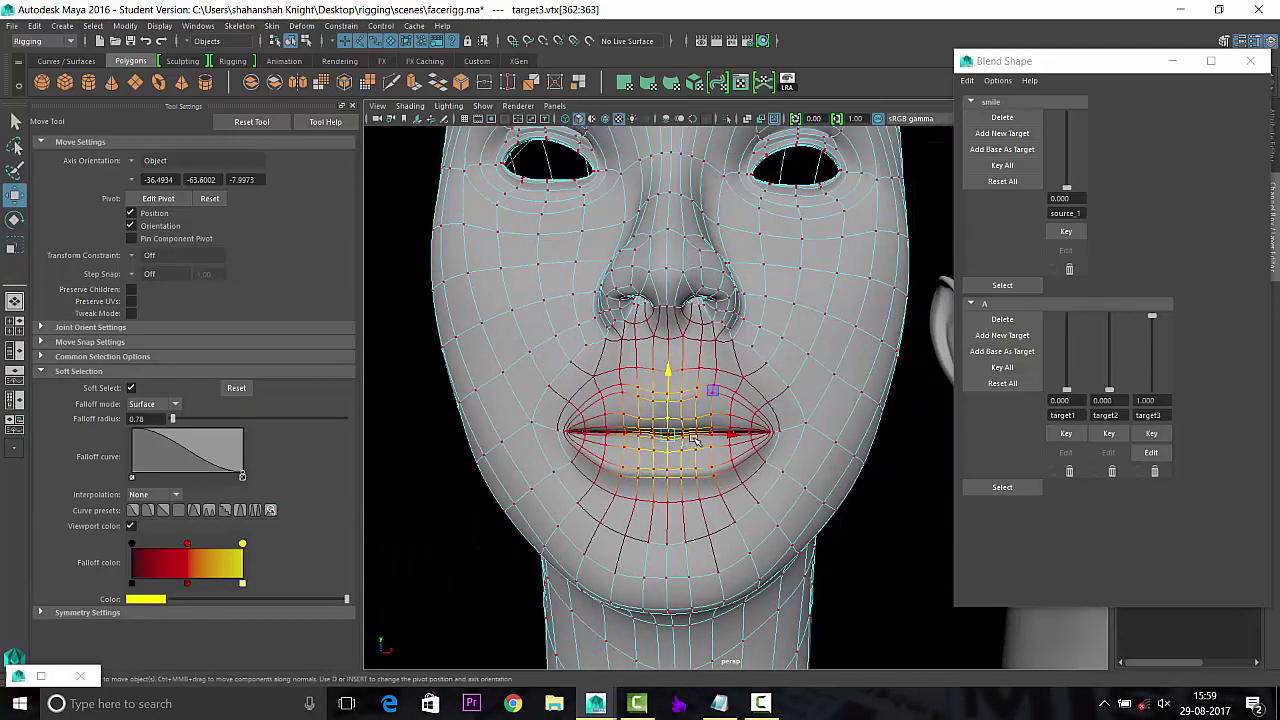
pyautogui.click(676, 410)
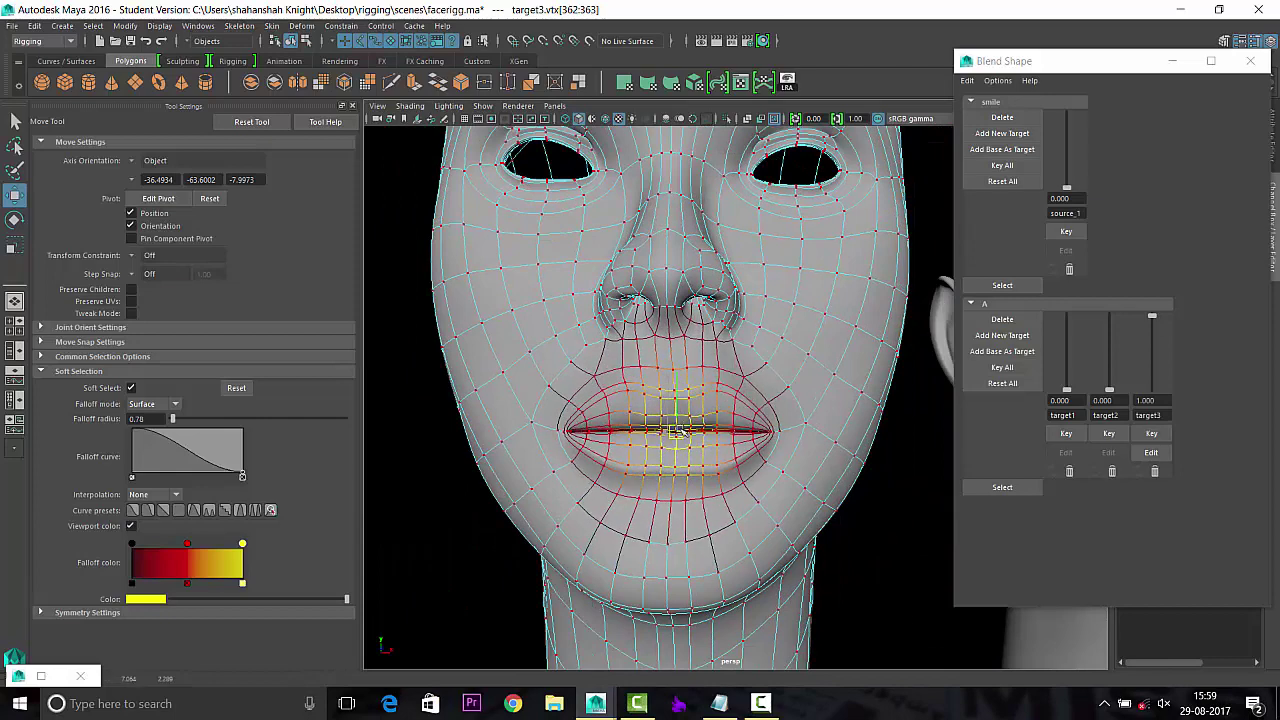
pyautogui.moveTo(661, 410); pyautogui.dragTo(673, 452)
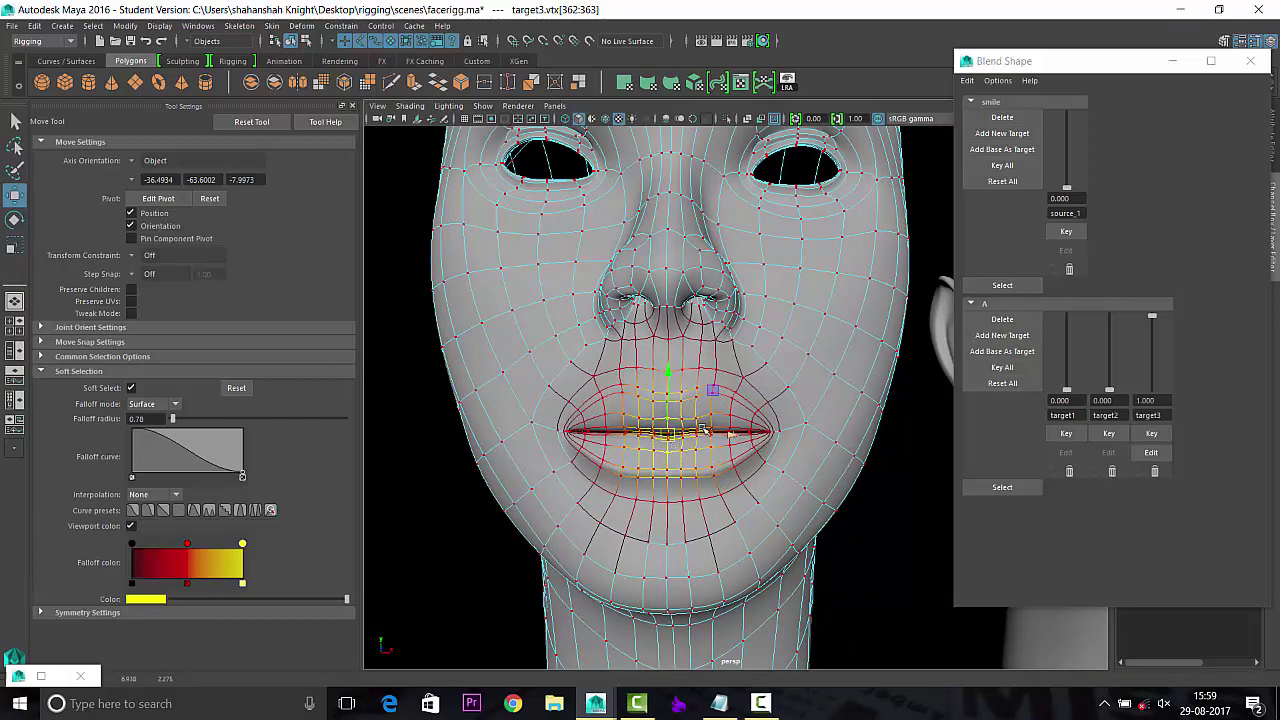
pyautogui.moveTo(751, 433)
pyautogui.mouseDown()
pyautogui.moveTo(656, 464)
pyautogui.moveTo(675, 343)
pyautogui.moveTo(677, 435)
pyautogui.mouseUp()
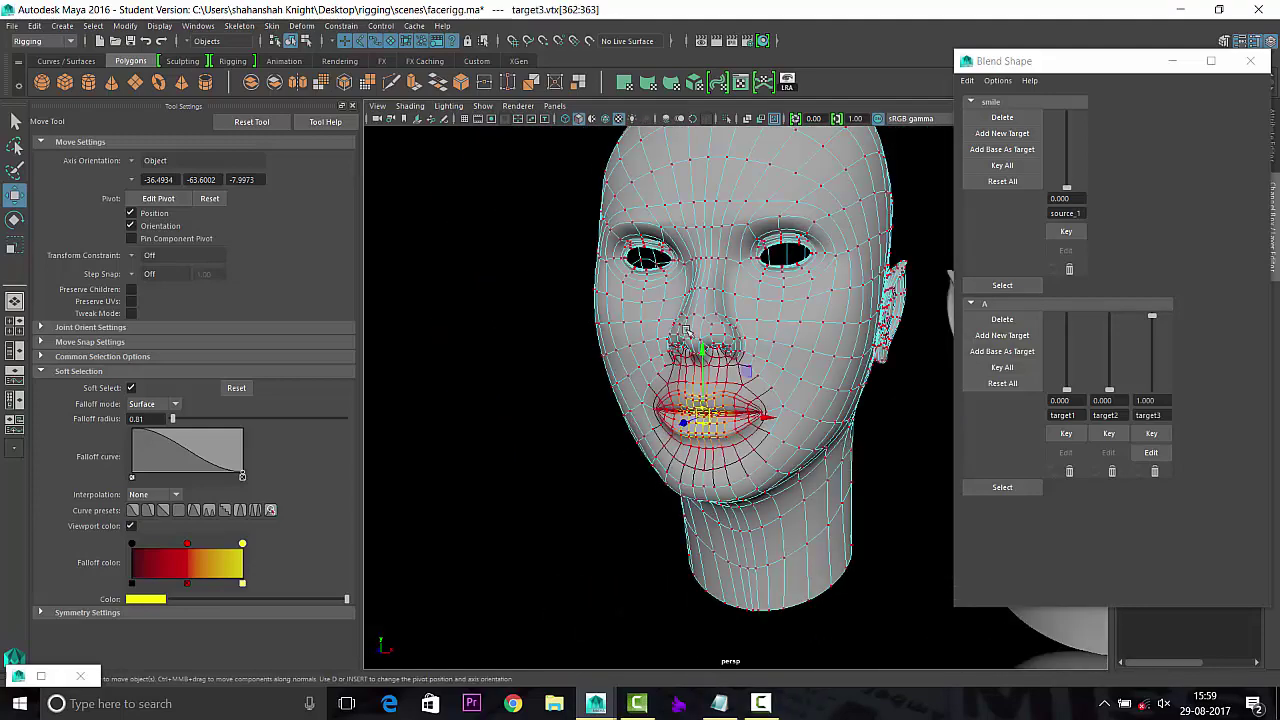
# Lift one mouth corner upward, then leave vertex mode (F8) and zoom out to the whole head.
pyautogui.keyDown('alt'); pyautogui.moveTo(677, 435); pyautogui.dragTo(780, 410, button='right'); pyautogui.keyUp('alt')
pyautogui.keyDown('alt'); pyautogui.moveTo(743, 398); pyautogui.dragTo(700, 410); pyautogui.keyUp('alt')
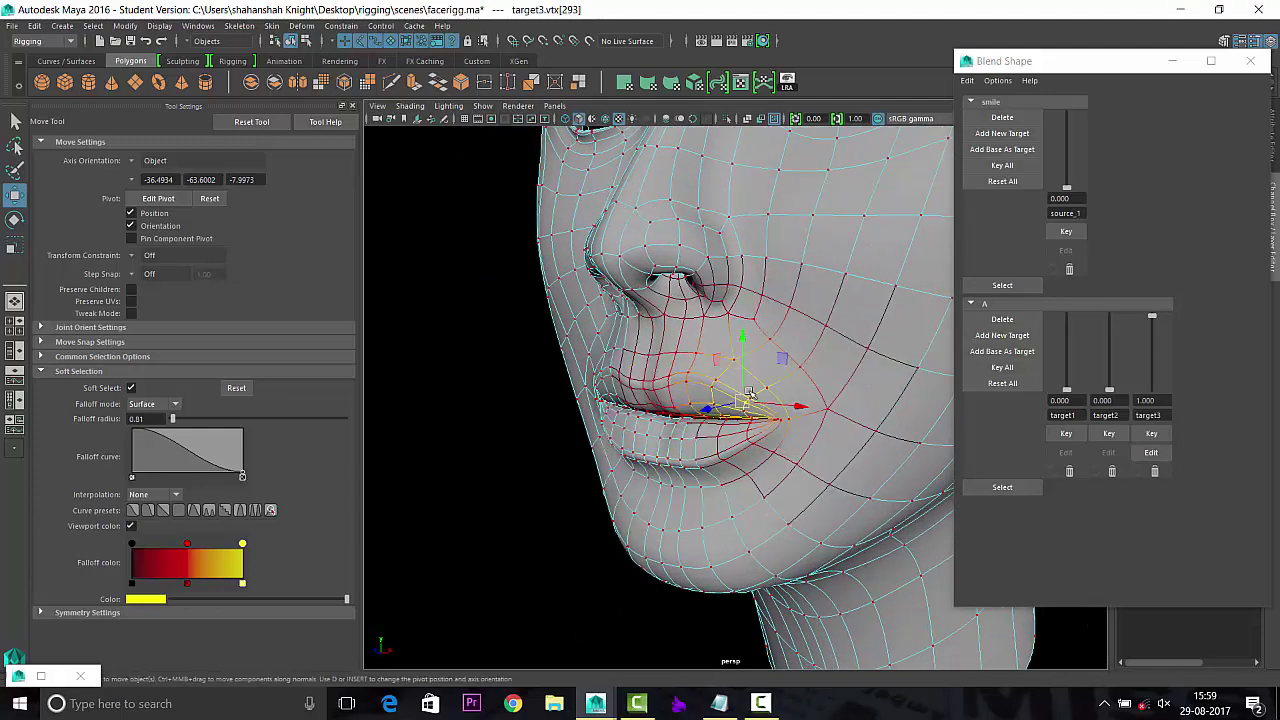
pyautogui.click(735, 370)
pyautogui.moveTo(700, 420); pyautogui.dragTo(683, 400, button='middle')
pyautogui.keyDown('alt'); pyautogui.moveTo(683, 400); pyautogui.dragTo(751, 410); pyautogui.keyUp('alt')
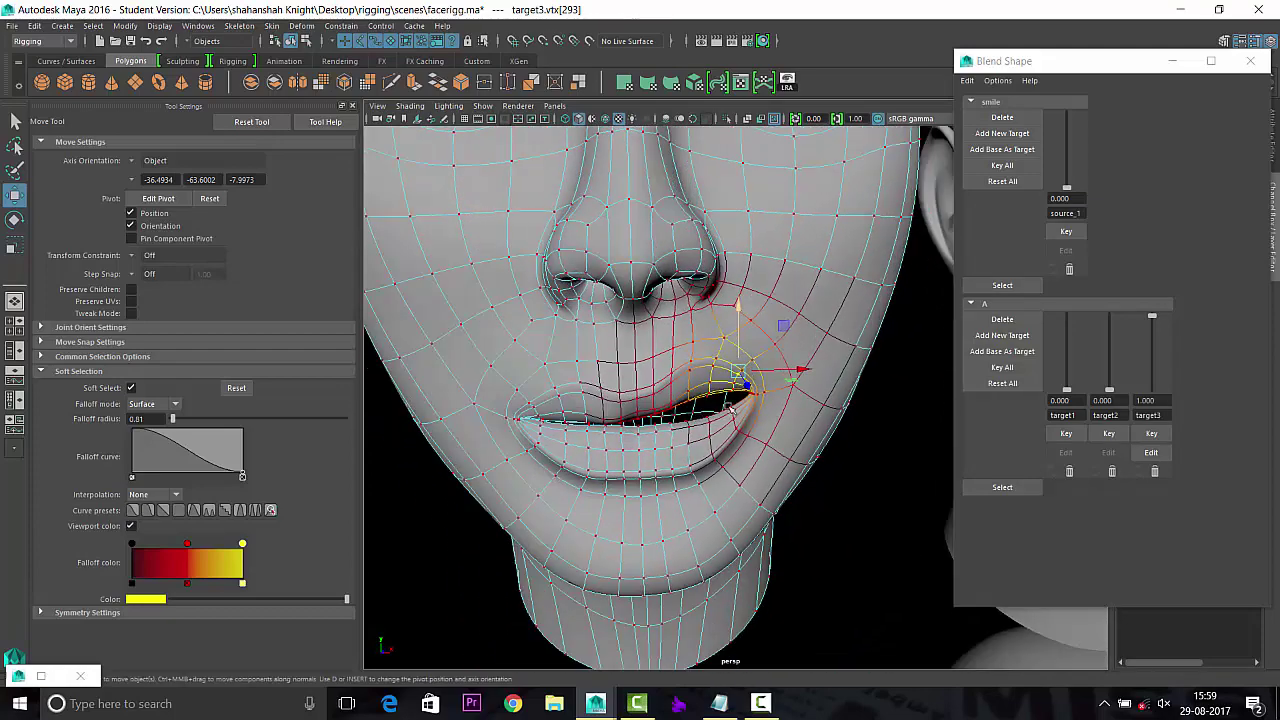
pyautogui.keyDown('alt'); pyautogui.moveTo(675, 425); pyautogui.dragTo(720, 410); pyautogui.keyUp('alt')
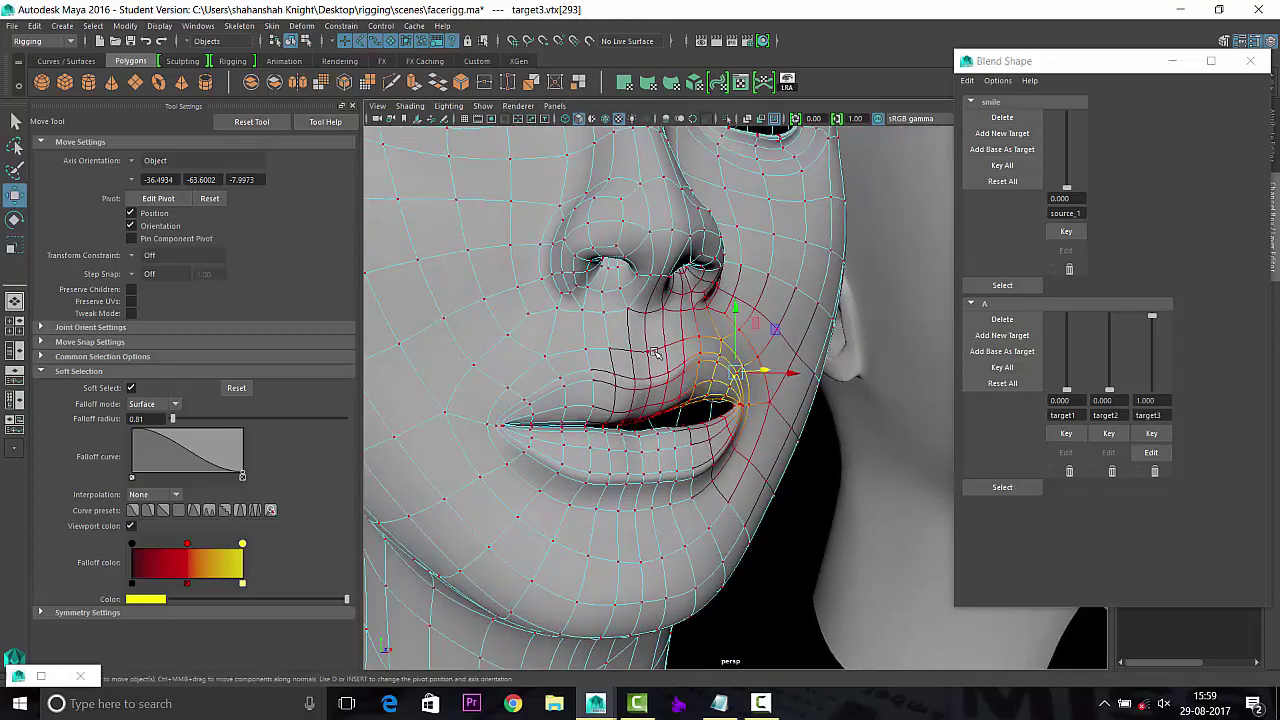
pyautogui.press('F8')
pyautogui.keyDown('alt'); pyautogui.moveTo(720, 410); pyautogui.dragTo(680, 430, button='right'); pyautogui.keyUp('alt')
pyautogui.keyDown('alt'); pyautogui.moveTo(680, 430); pyautogui.dragTo(797, 393); pyautogui.keyUp('alt')
# Return the target3 blend-shape weight to 0 and zoom out to all five heads.
pyautogui.keyDown('alt'); pyautogui.moveTo(797, 393); pyautogui.dragTo(760, 410, button='right'); pyautogui.keyUp('alt')
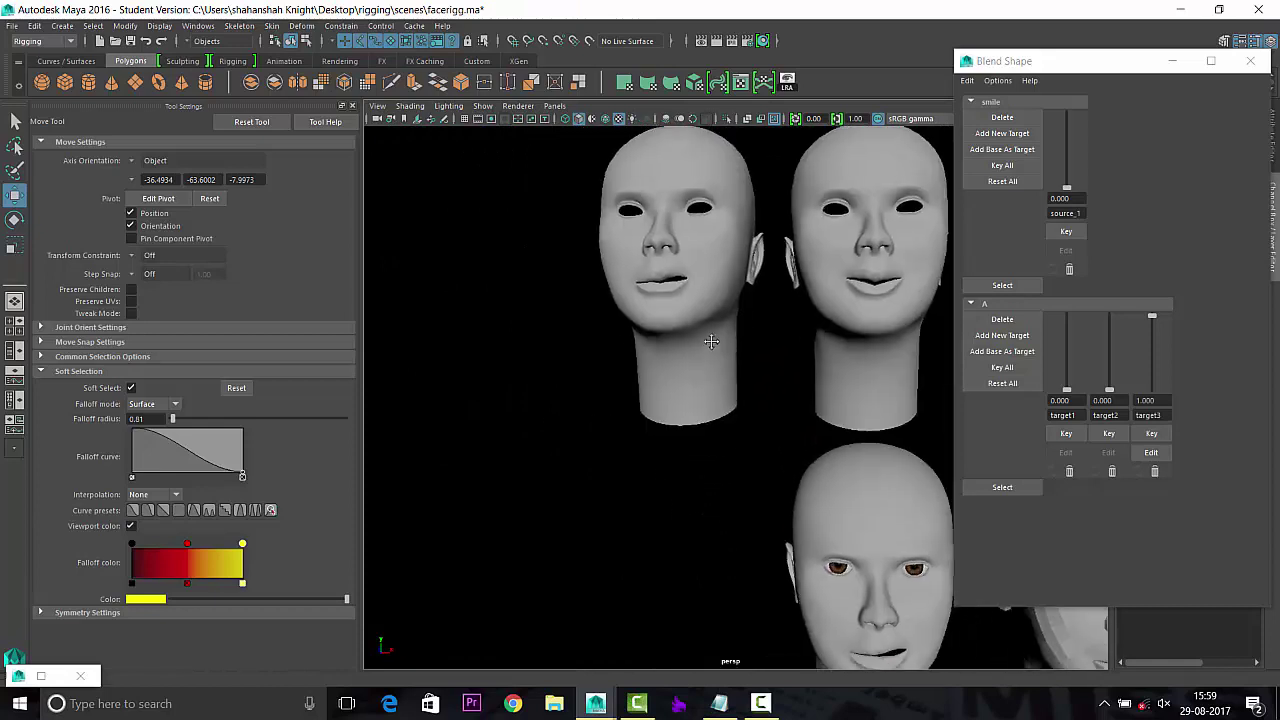
pyautogui.keyDown('alt'); pyautogui.moveTo(760, 410); pyautogui.dragTo(700, 340, button='middle'); pyautogui.keyUp('alt')
pyautogui.keyDown('alt'); pyautogui.moveTo(700, 340); pyautogui.dragTo(695, 325, button='right'); pyautogui.keyUp('alt')
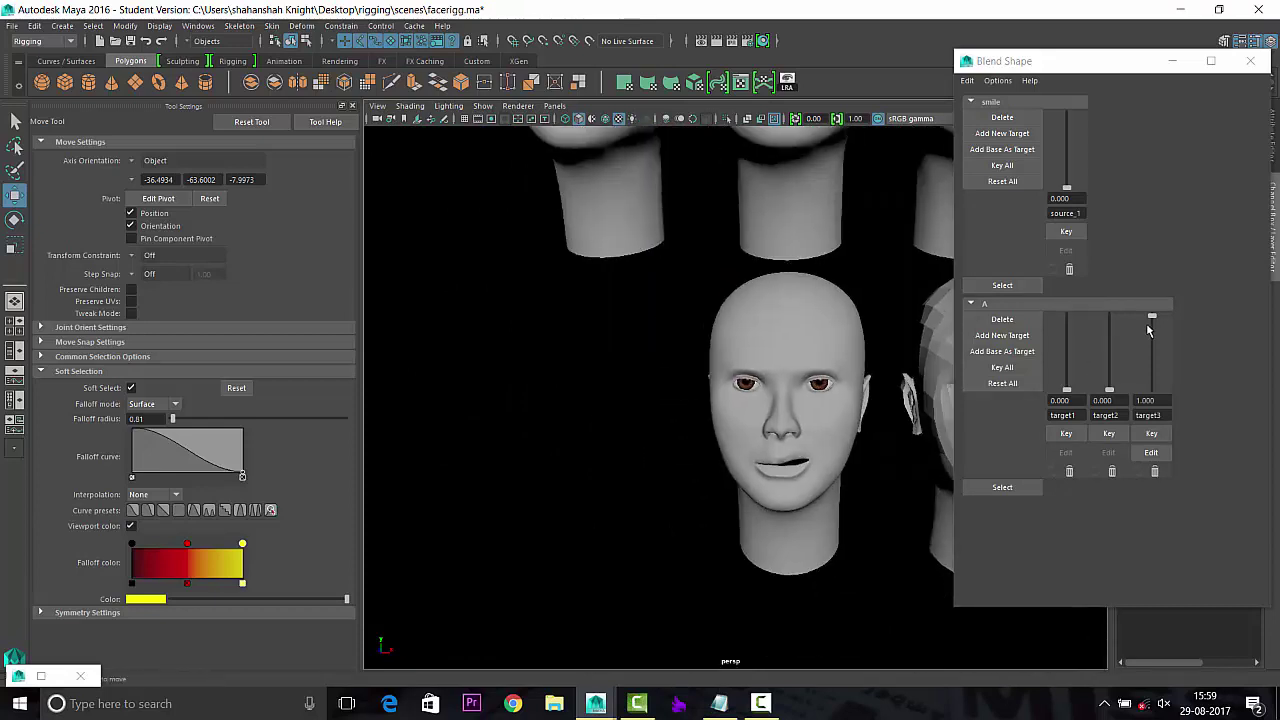
pyautogui.moveTo(1151, 318); pyautogui.dragTo(1151, 390)
pyautogui.keyDown('alt'); pyautogui.moveTo(700, 400); pyautogui.dragTo(640, 440, button='right'); pyautogui.keyUp('alt')
pyautogui.keyDown('alt'); pyautogui.moveTo(640, 440); pyautogui.dragTo(573, 459, button='middle'); pyautogui.keyUp('alt')
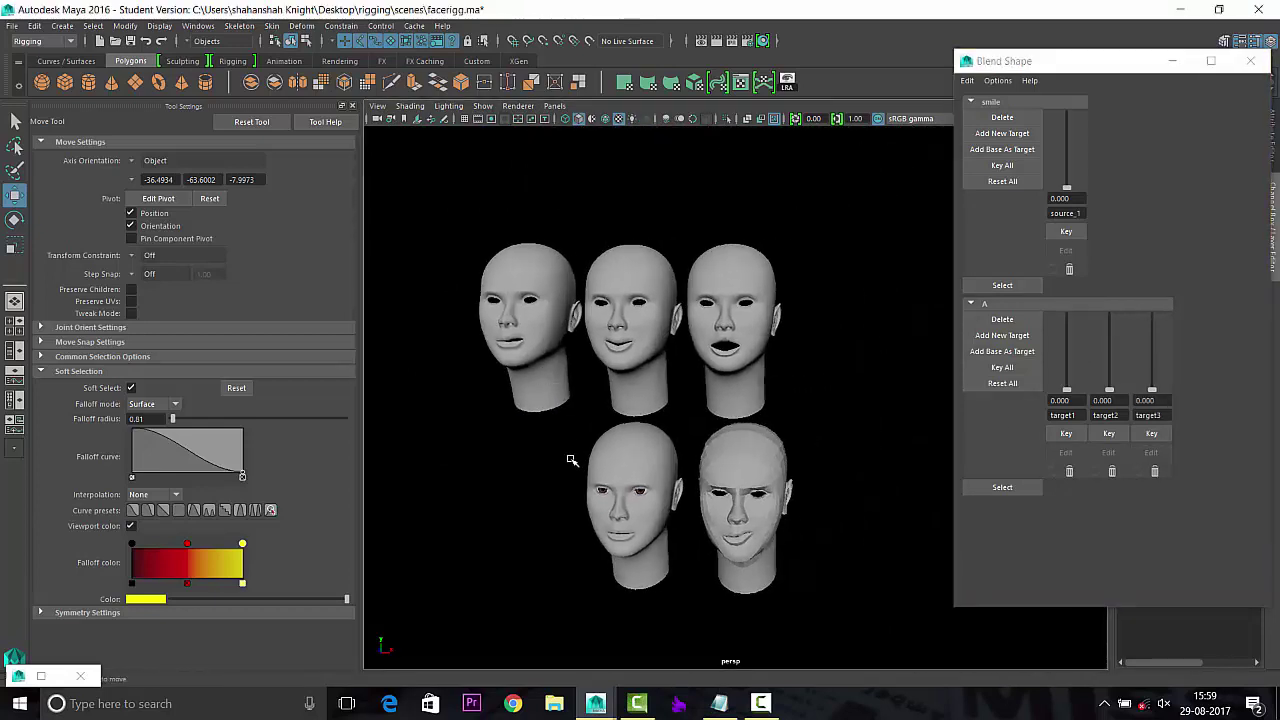
pyautogui.keyDown('alt'); pyautogui.moveTo(571, 460); pyautogui.dragTo(649, 363, button='right'); pyautogui.keyUp('alt')
# Select the three top-row target heads and move the Blend Shape editor aside, minimizing it.
pyautogui.moveTo(660, 276); pyautogui.dragTo(780, 330)
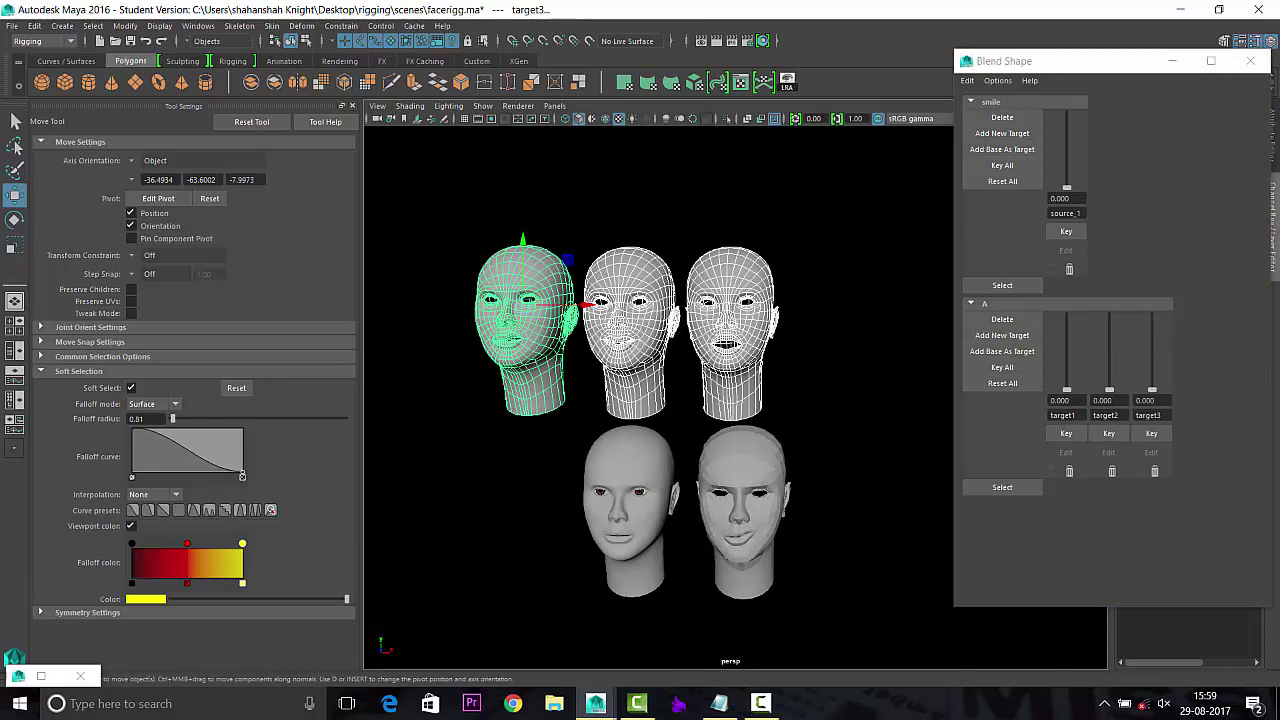
pyautogui.moveTo(1109, 61); pyautogui.dragTo(963, 64)
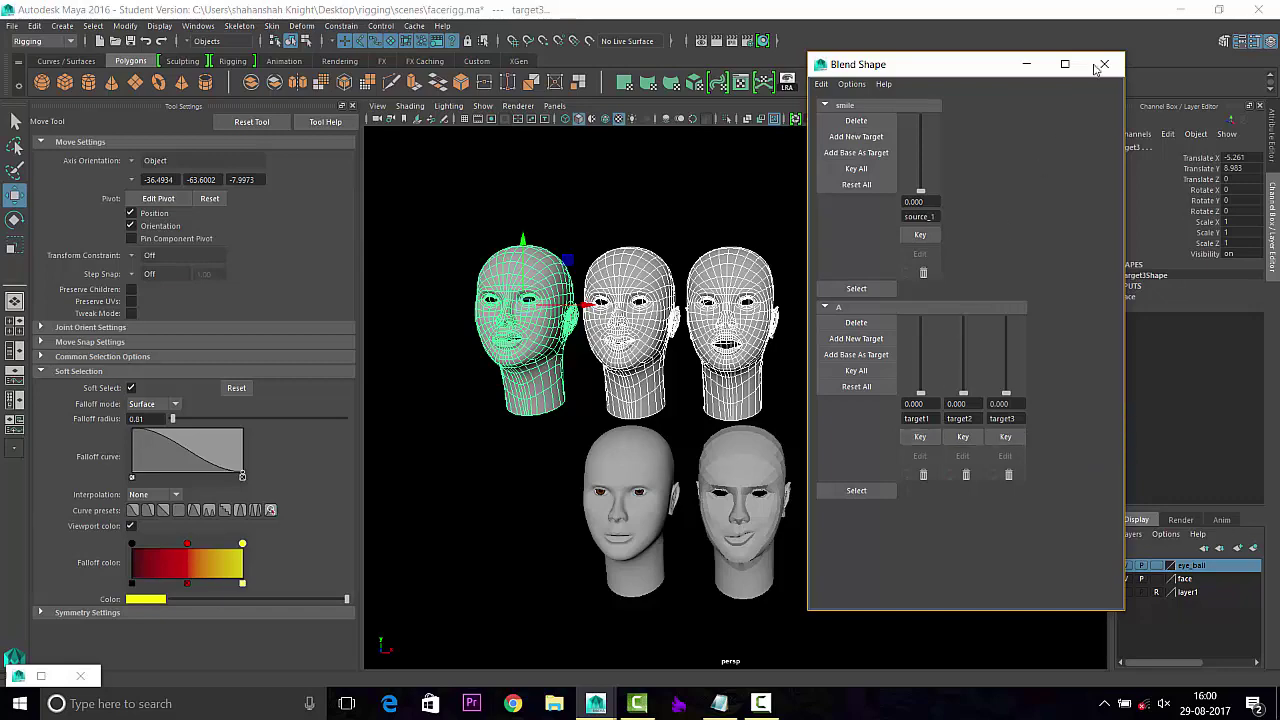
pyautogui.click(1026, 64)
# Select the main head and expand blend shape A's target weights in the Channel Box.
pyautogui.click(628, 510)
pyautogui.scroll(3, 703, 538)
pyautogui.keyDown('alt'); pyautogui.moveTo(703, 538); pyautogui.dragTo(757, 443, button='middle'); pyautogui.keyUp('alt')
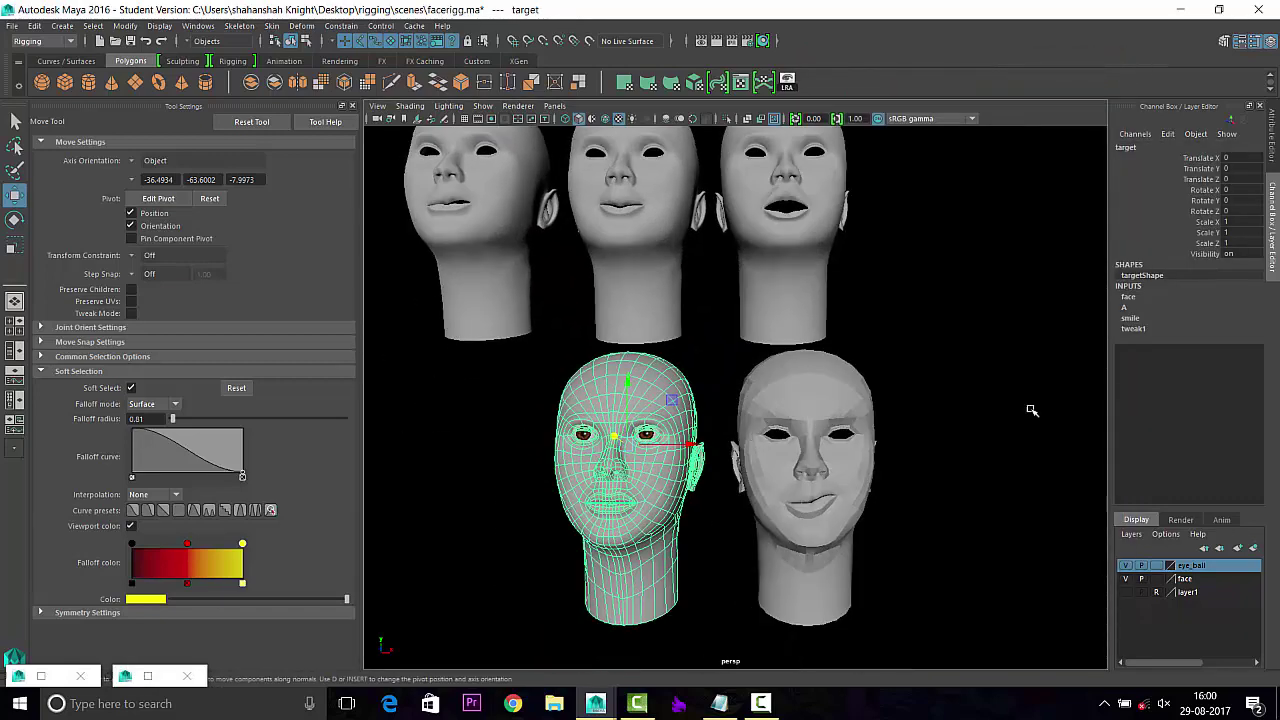
pyautogui.click(1134, 319)
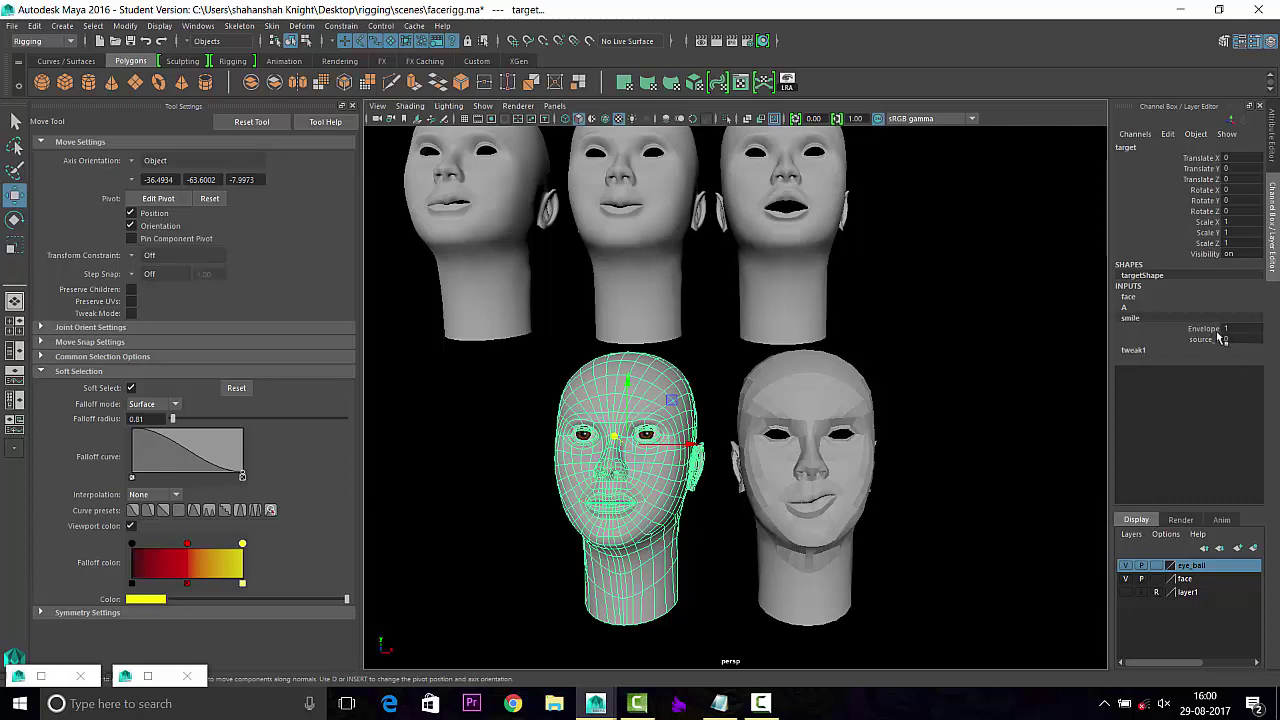
pyautogui.click(1128, 306)
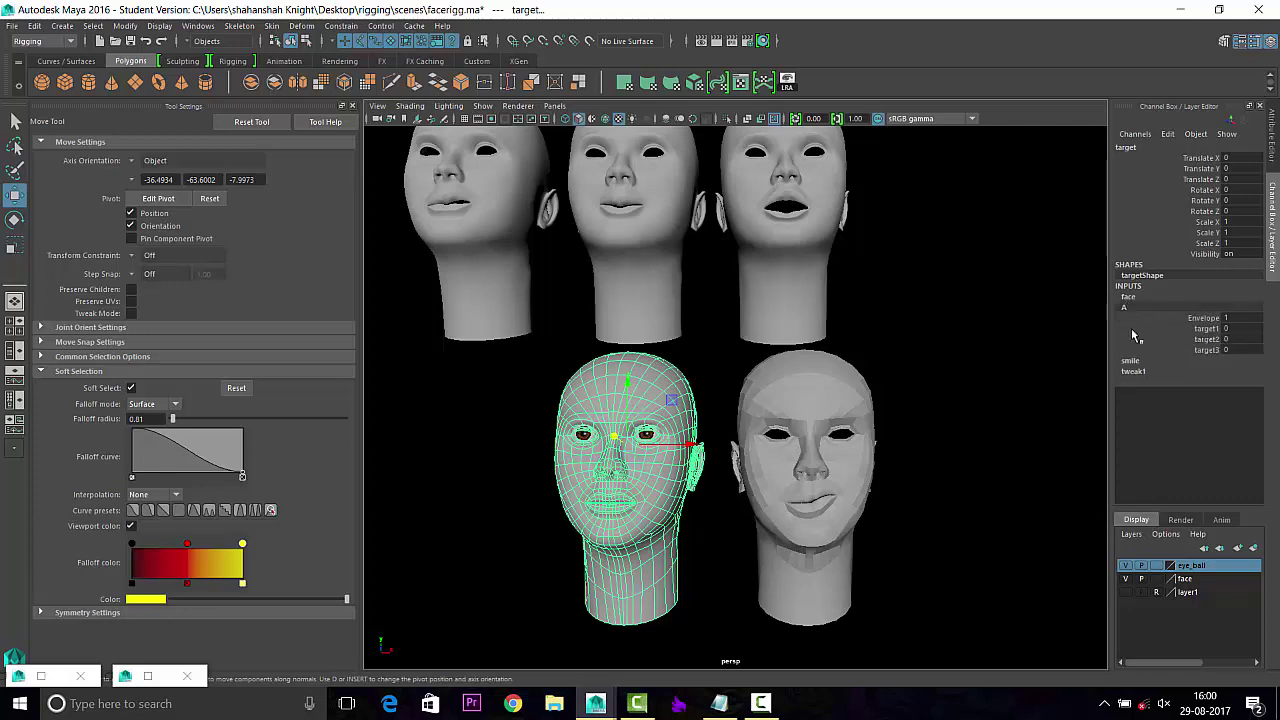
# Preview the mouth shapes by varying the target1, target2 and target3 weights in turn.
pyautogui.click(1206, 328)
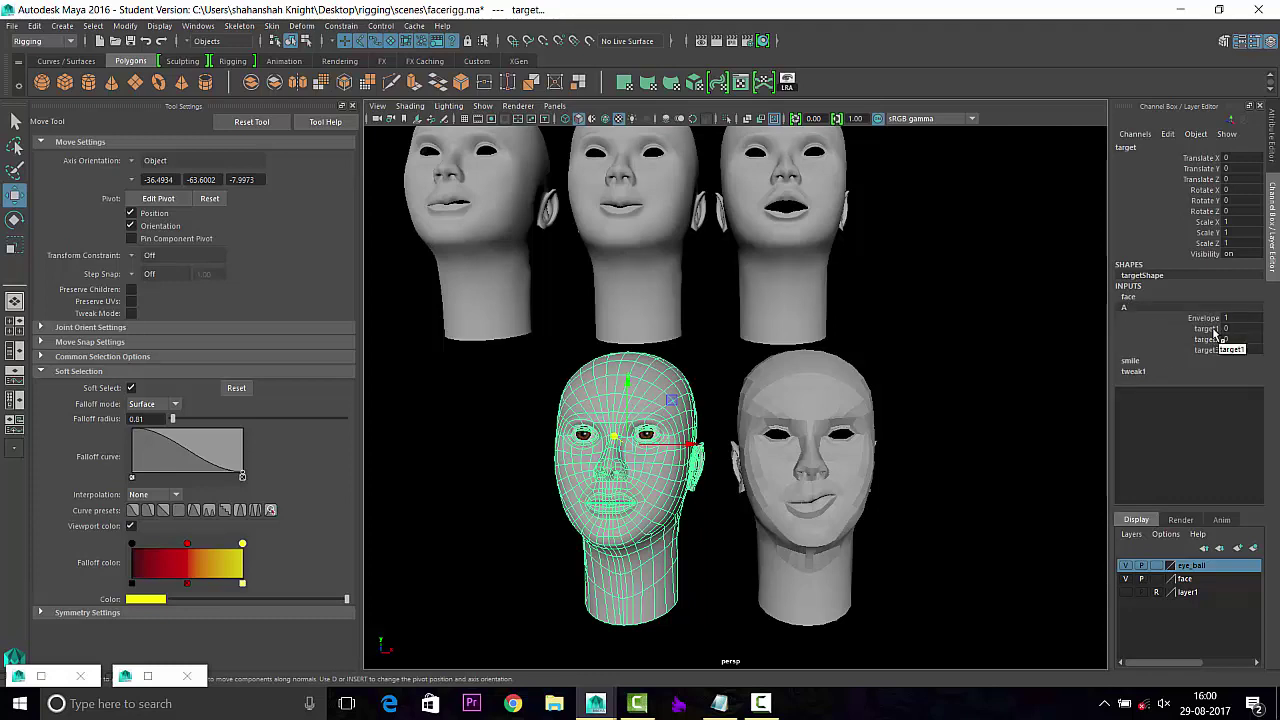
pyautogui.moveTo(965, 339)
pyautogui.mouseDown(button='middle')
pyautogui.moveTo(944, 353)
pyautogui.moveTo(980, 351)
pyautogui.mouseUp(button='middle')
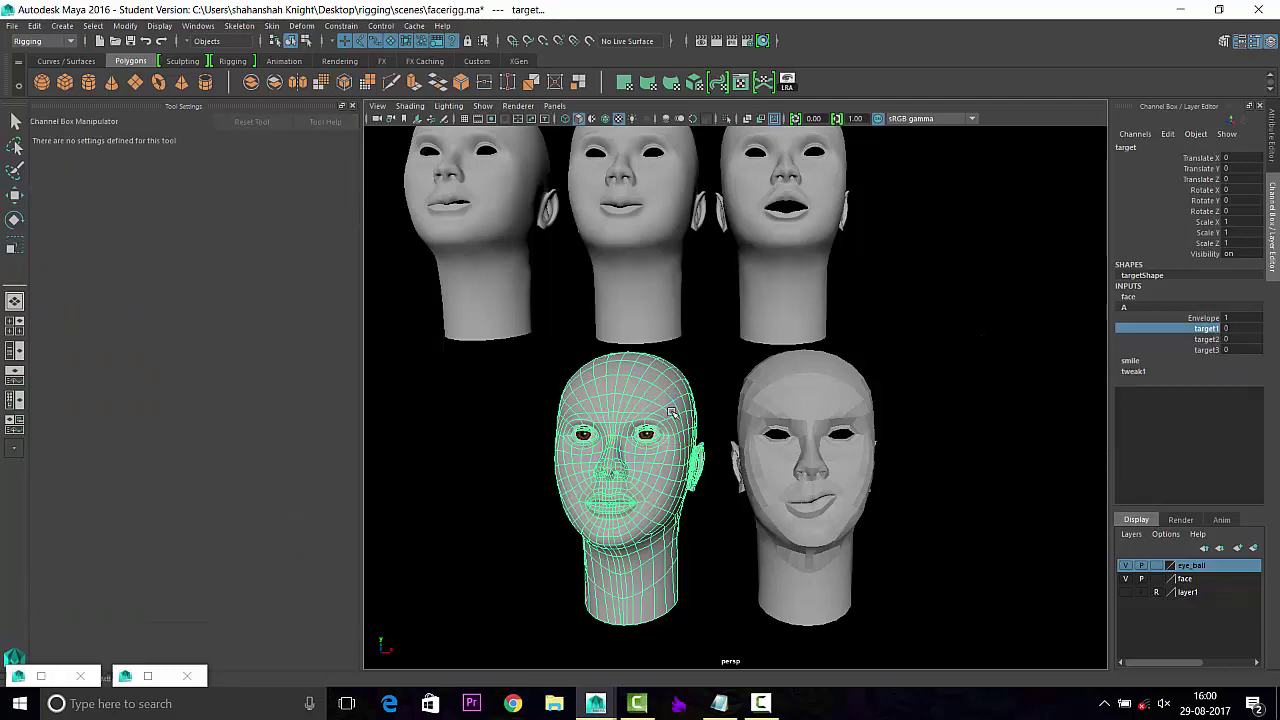
pyautogui.press('f')
pyautogui.scroll(3, 737, 471)
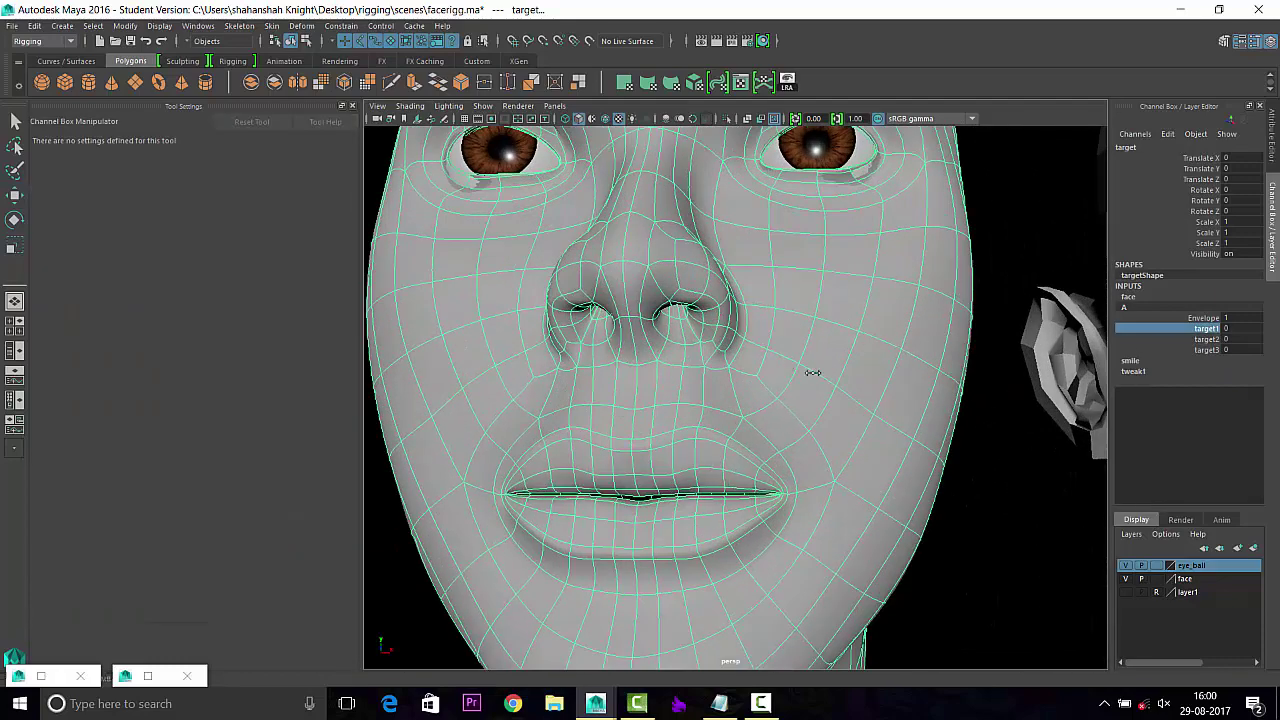
pyautogui.moveTo(813, 372)
pyautogui.mouseDown(button='middle')
pyautogui.moveTo(863, 366)
pyautogui.moveTo(751, 423)
pyautogui.mouseUp(button='middle')
pyautogui.click(1206, 339)
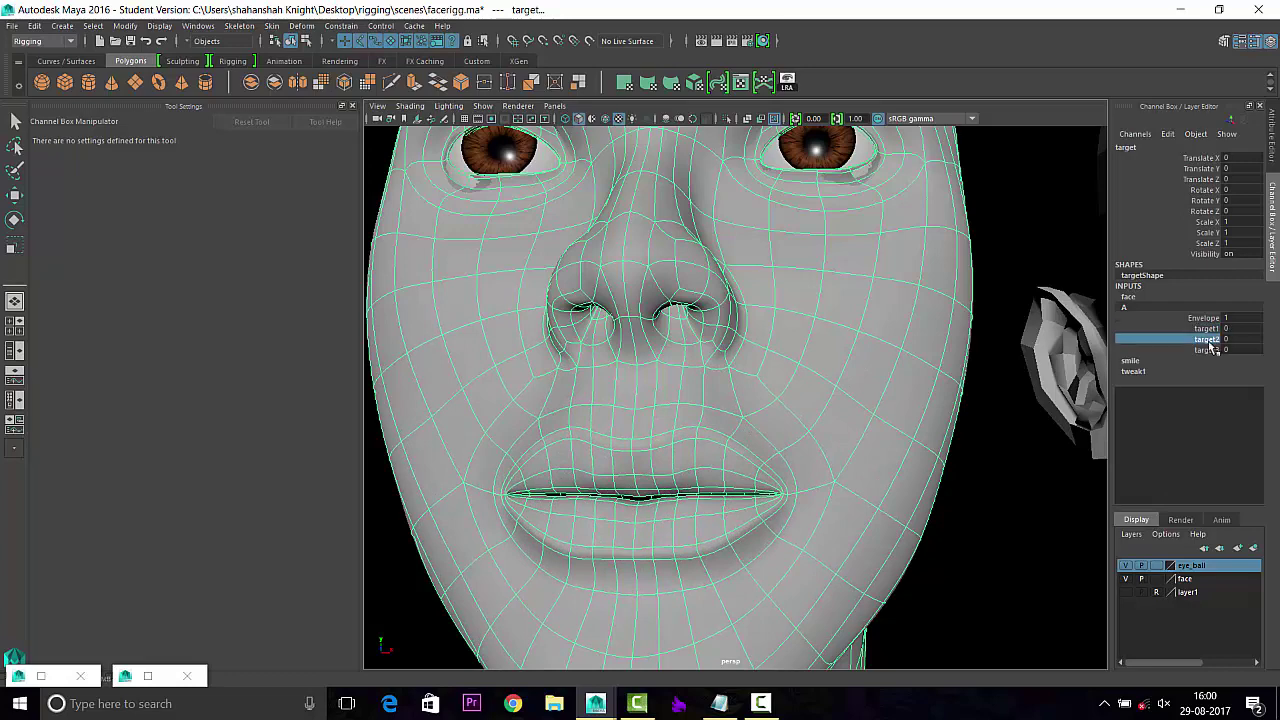
pyautogui.moveTo(950, 357)
pyautogui.mouseDown(button='middle')
pyautogui.moveTo(1014, 366)
pyautogui.moveTo(940, 360)
pyautogui.mouseUp(button='middle')
pyautogui.click(1206, 349)
pyautogui.moveTo(925, 408)
pyautogui.mouseDown(button='middle')
pyautogui.moveTo(826, 415)
pyautogui.moveTo(651, 467)
pyautogui.mouseUp(button='middle')
# Raise target1 to 1, target2 to about 0.93 and target3 to 1, then check the head from the side.
pyautogui.keyDown('shift'); pyautogui.click(1207, 329); pyautogui.keyUp('shift')
pyautogui.moveTo(837, 329)
pyautogui.mouseDown(button='middle')
pyautogui.moveTo(960, 335)
pyautogui.moveTo(808, 381)
pyautogui.mouseUp(button='middle')
pyautogui.click(1207, 329)
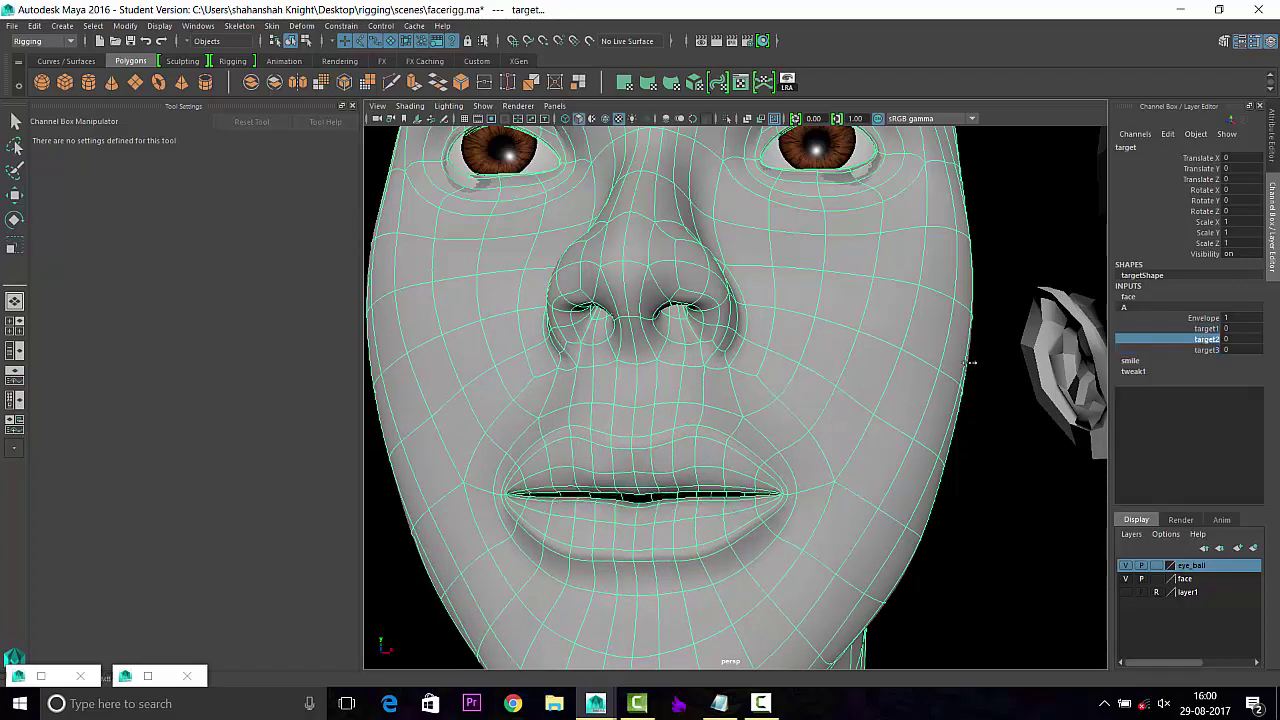
pyautogui.moveTo(1000, 360)
pyautogui.mouseDown(button='middle')
pyautogui.moveTo(1159, 356)
pyautogui.moveTo(995, 357)
pyautogui.mouseUp(button='middle')
pyautogui.click(1207, 350)
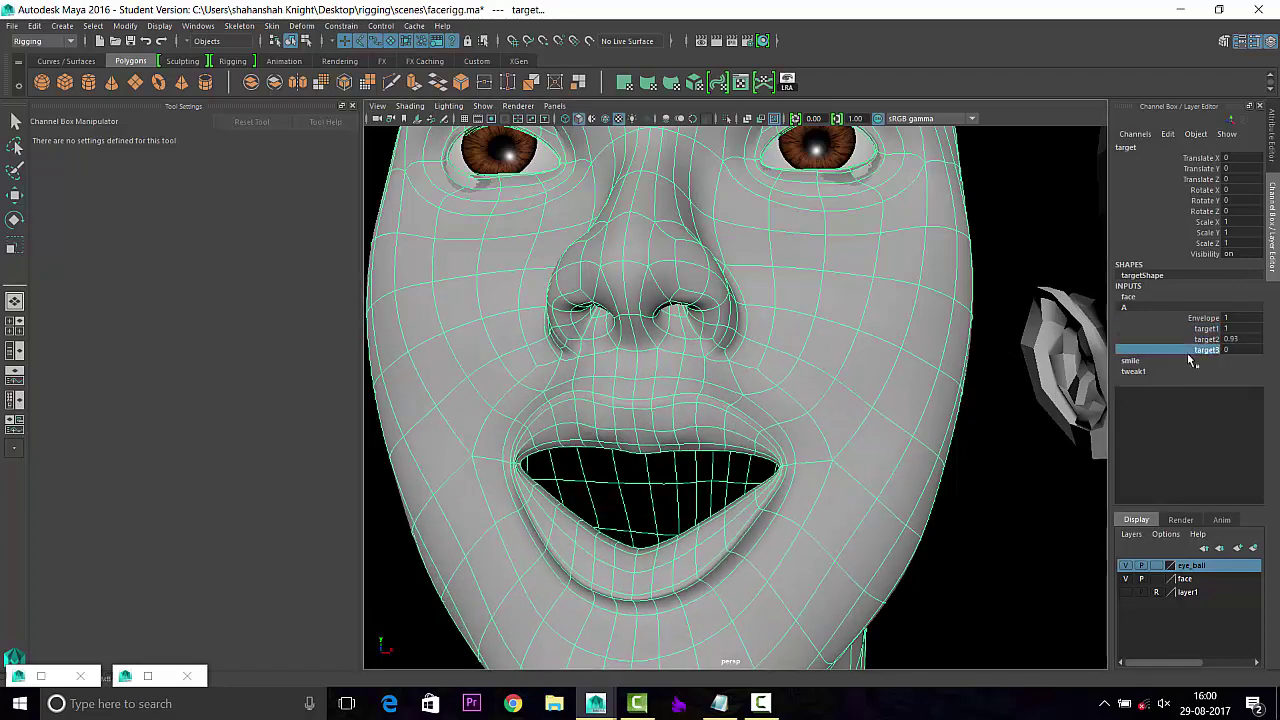
pyautogui.moveTo(891, 384); pyautogui.dragTo(1000, 384, button='middle')
pyautogui.scroll(-3, 752, 390)
pyautogui.keyDown('alt'); pyautogui.moveTo(752, 390); pyautogui.dragTo(729, 394); pyautogui.keyUp('alt')
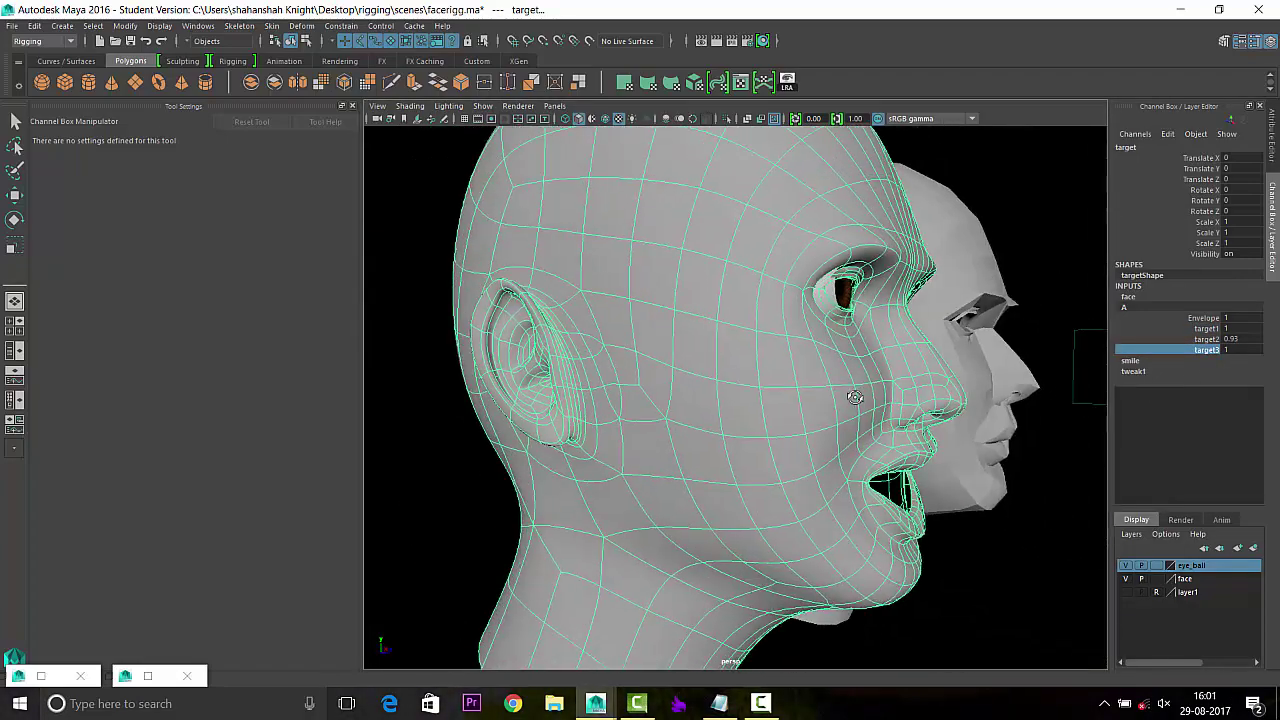
pyautogui.moveTo(729, 394); pyautogui.dragTo(960, 524, button='middle')
# Clear the head selection and restore the shelves, Tool Settings, Channel Box and Layer Editor with Ctrl+Space.
pyautogui.click(960, 524)
pyautogui.press('w')
pyautogui.scroll(-5, 786, 443)
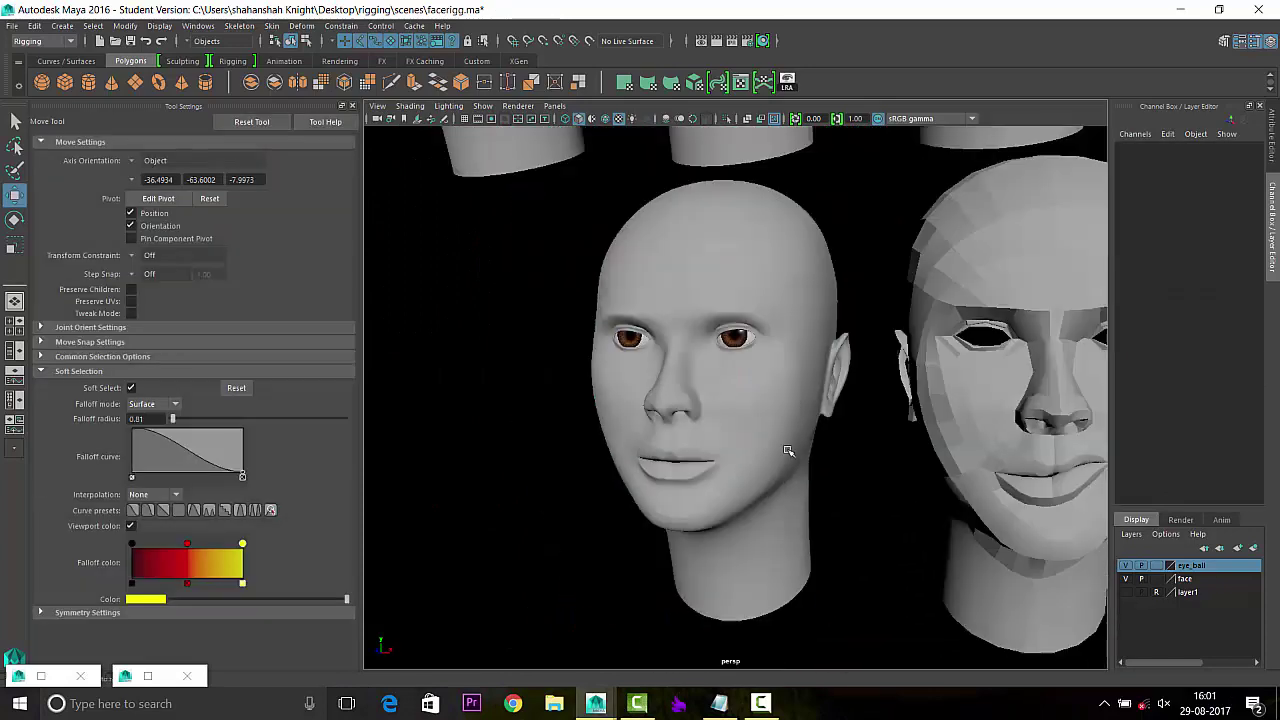
pyautogui.click(820, 428)
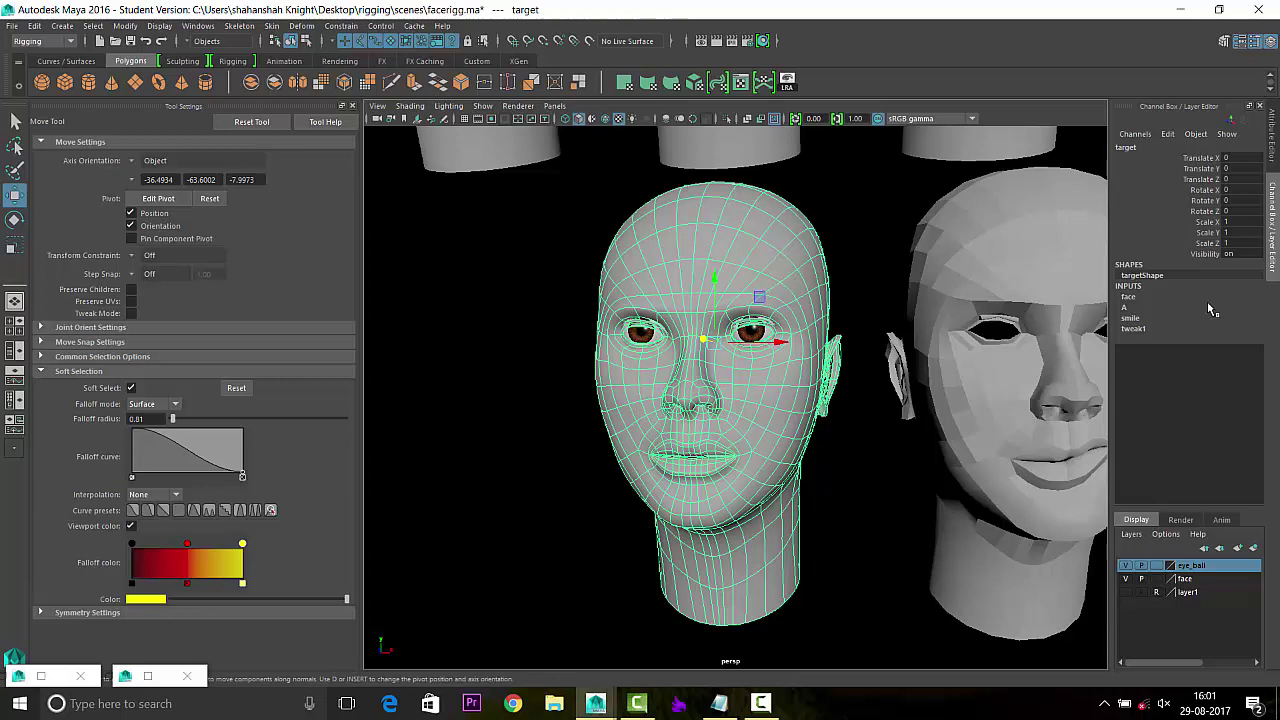
pyautogui.click(862, 452)
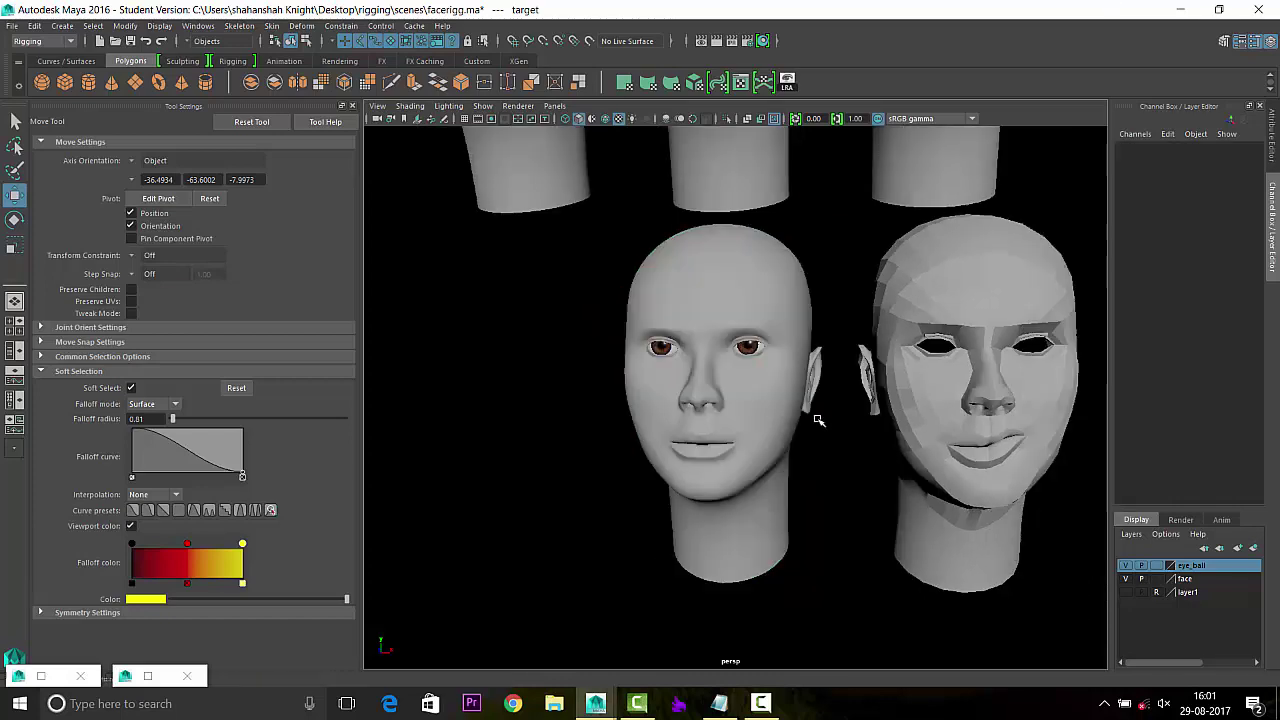
pyautogui.hotkey('ctrl', 'space')
pyautogui.press('space')
pyautogui.press('space')
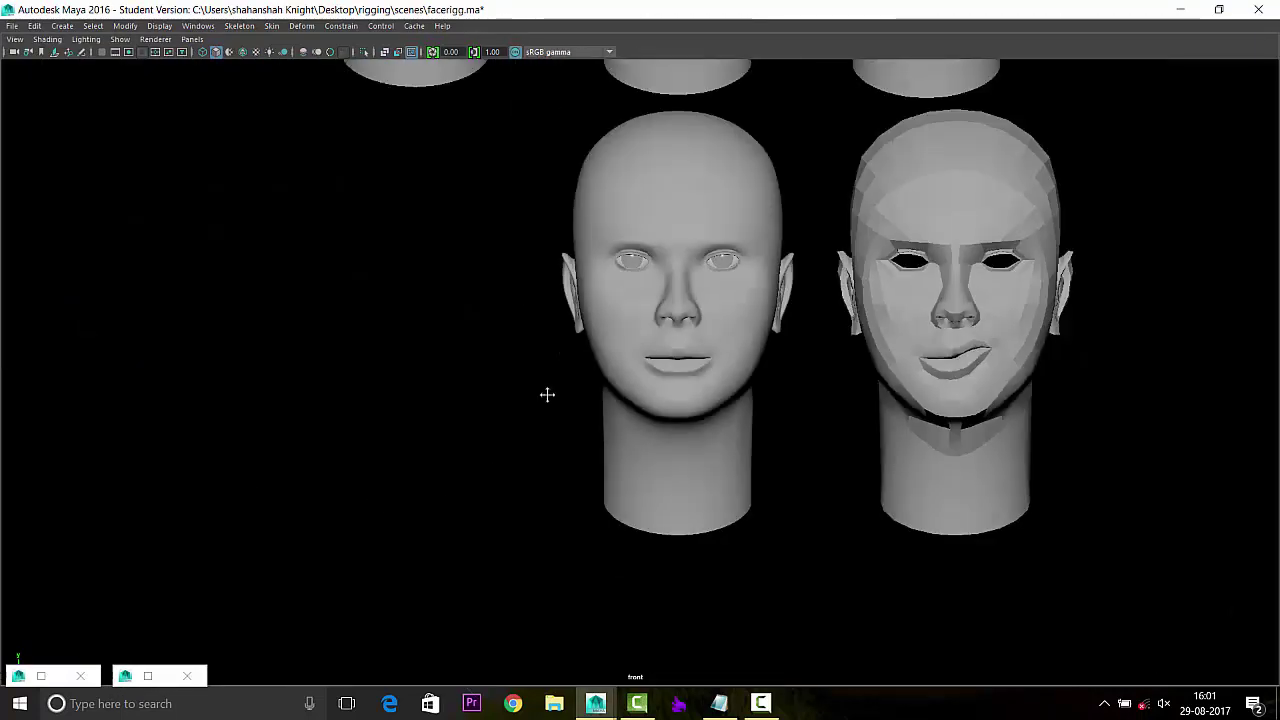
pyautogui.hotkey('ctrl', 'space')
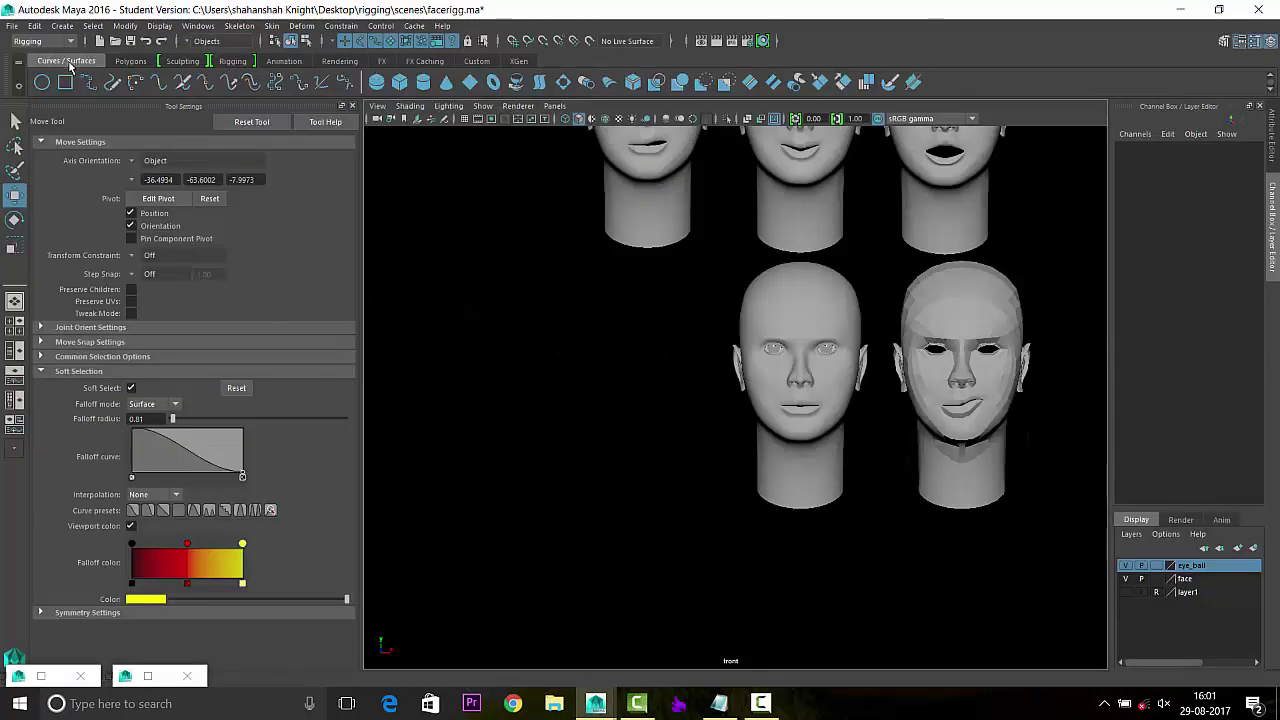
# Create a NURBS circle, then rotate, enlarge and position it left of the heads.
pyautogui.click(42, 83)
pyautogui.hotkey('ctrl', 'space')
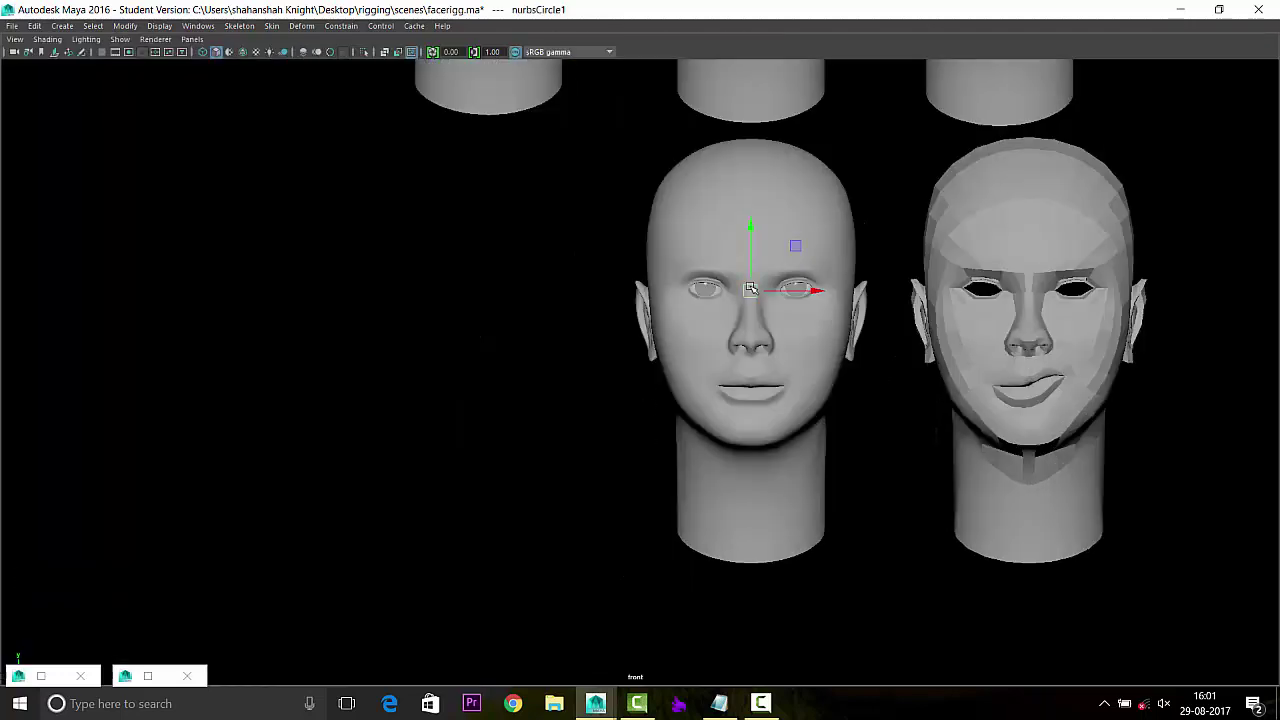
pyautogui.moveTo(750, 289); pyautogui.dragTo(471, 385)
pyautogui.press('e')
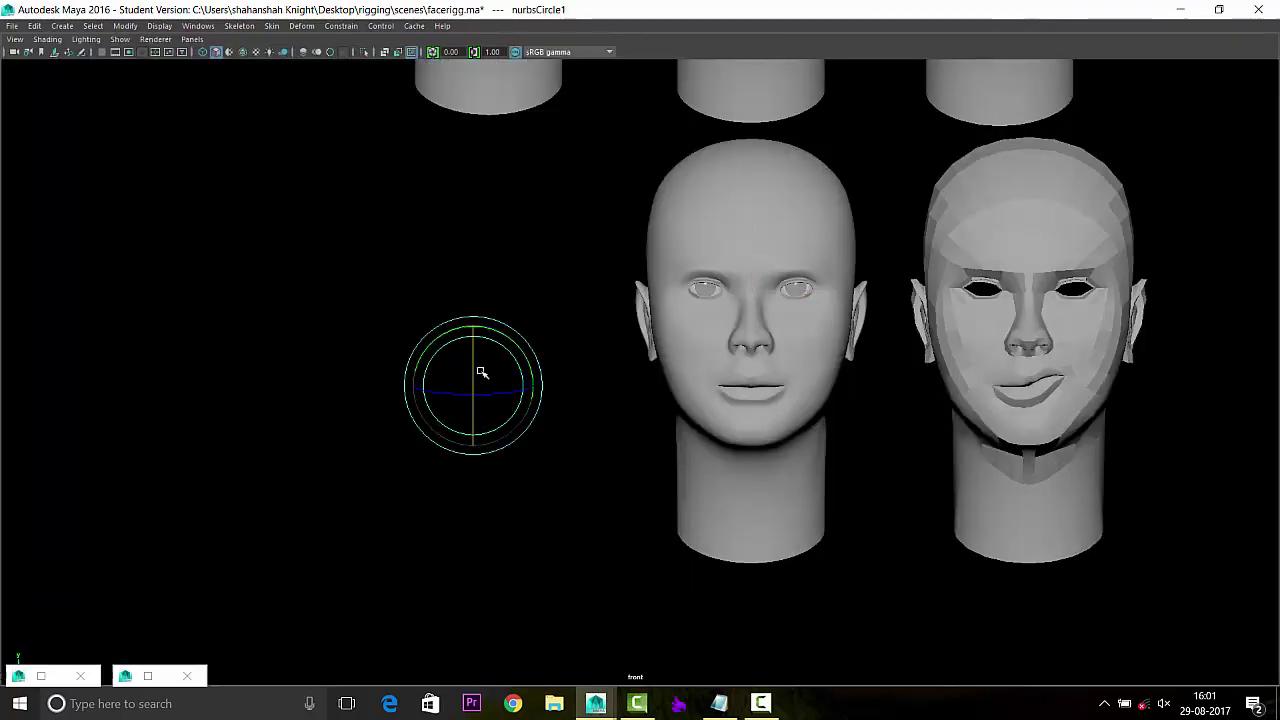
pyautogui.press('w')
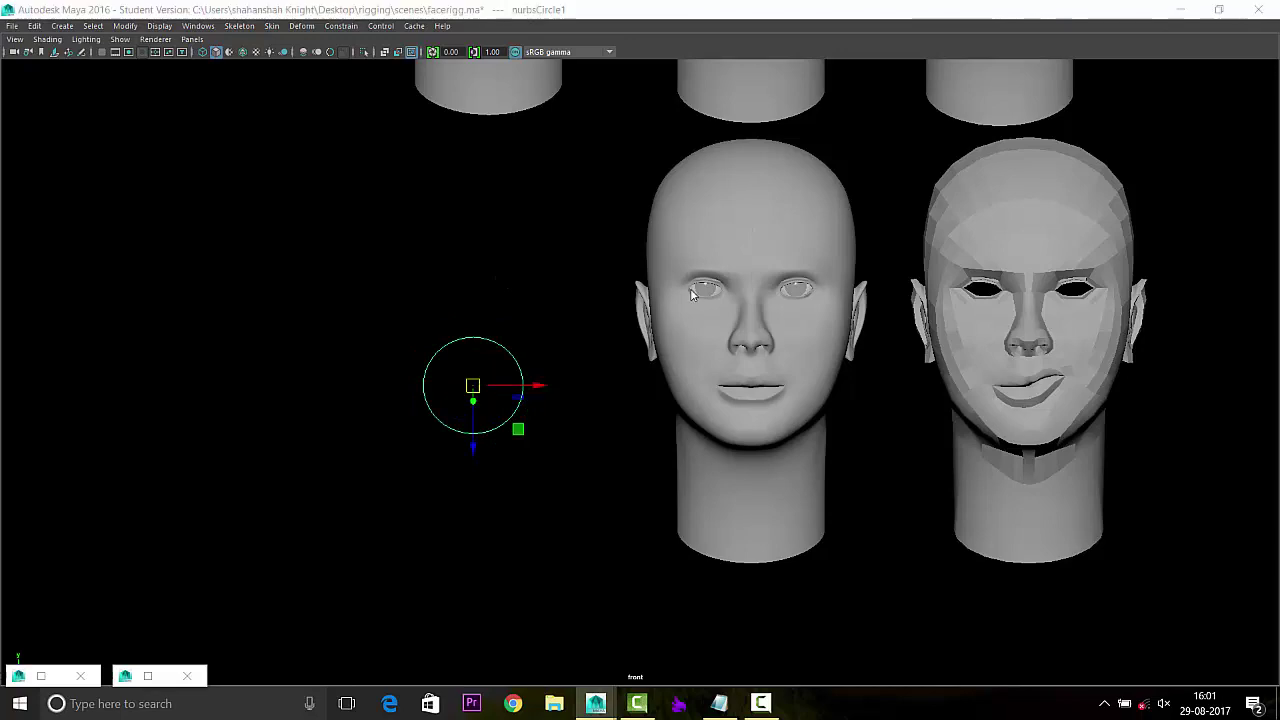
pyautogui.press('space')
pyautogui.press('space')
pyautogui.keyDown('alt'); pyautogui.moveTo(673, 289); pyautogui.dragTo(686, 437); pyautogui.keyUp('alt')
pyautogui.press('e')
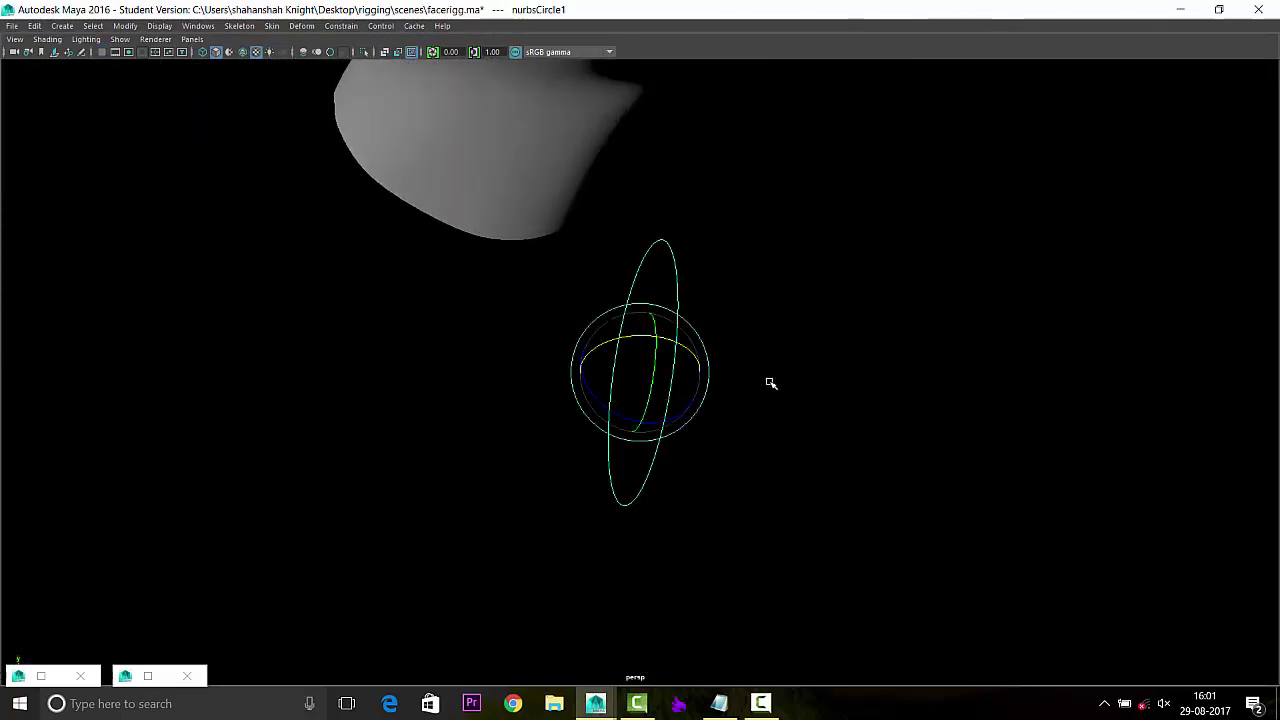
pyautogui.keyDown('alt'); pyautogui.moveTo(769, 380); pyautogui.dragTo(580, 358); pyautogui.keyUp('alt')
pyautogui.press('space')
pyautogui.press('space')
pyautogui.press('r')
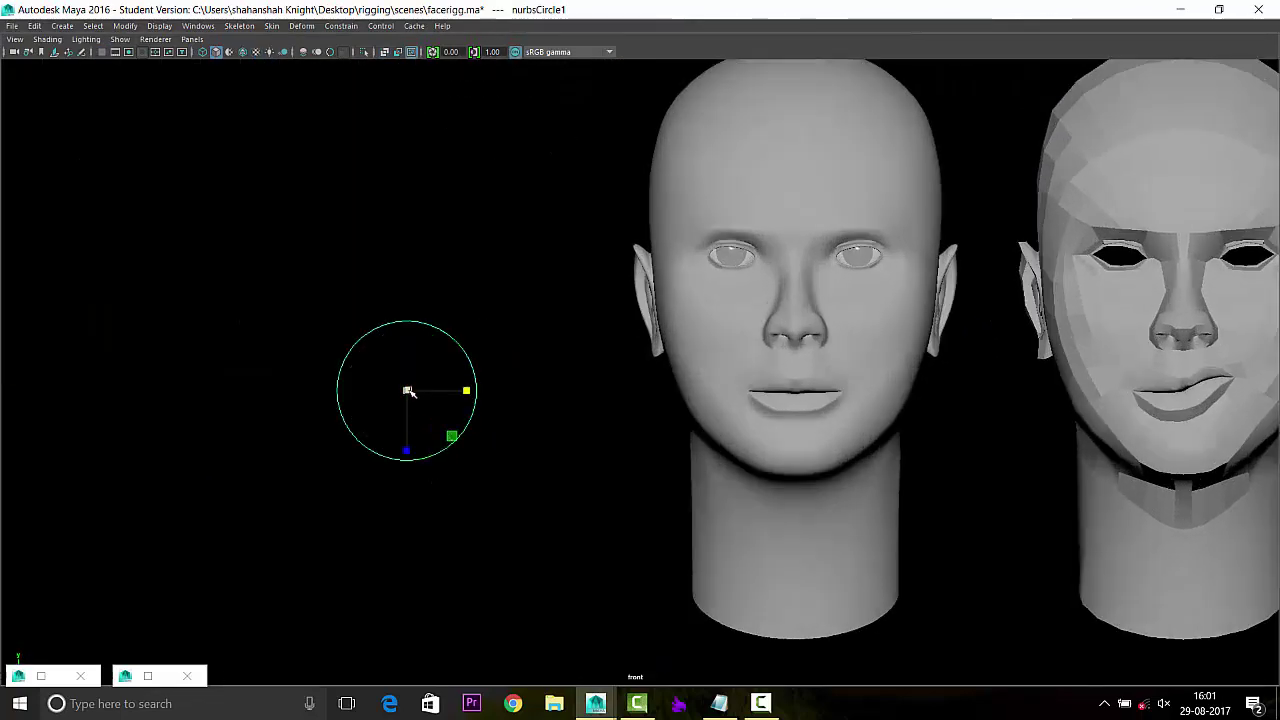
pyautogui.moveTo(408, 389)
pyautogui.mouseDown()
pyautogui.moveTo(585, 545)
pyautogui.moveTo(443, 294)
pyautogui.mouseUp()
pyautogui.press('w')
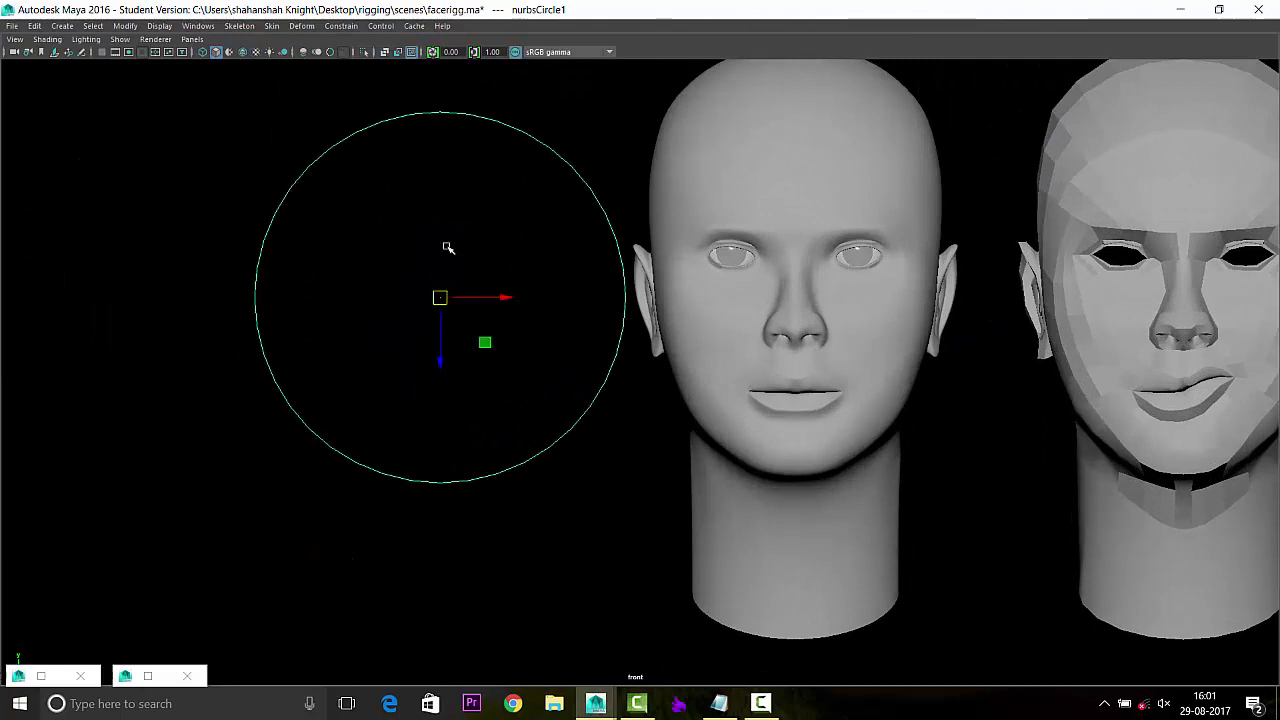
pyautogui.moveTo(485, 113); pyautogui.dragTo(445, 107, button='right')
# Edit the circle's control vertices into an egg shape with a narrow base and wider top.
pyautogui.scroll(-3, 306, 137)
pyautogui.moveTo(657, 486); pyautogui.dragTo(340, 150)
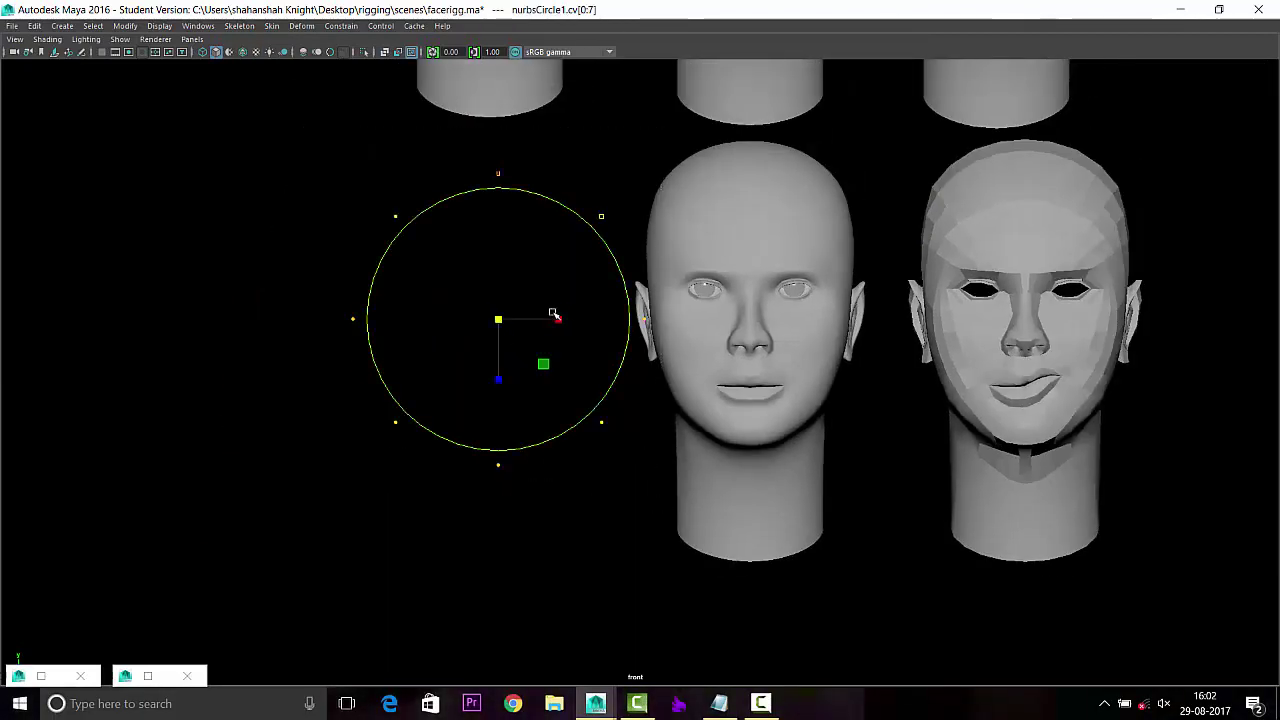
pyautogui.moveTo(551, 314); pyautogui.dragTo(553, 323)
pyautogui.moveTo(400, 371); pyautogui.dragTo(623, 537)
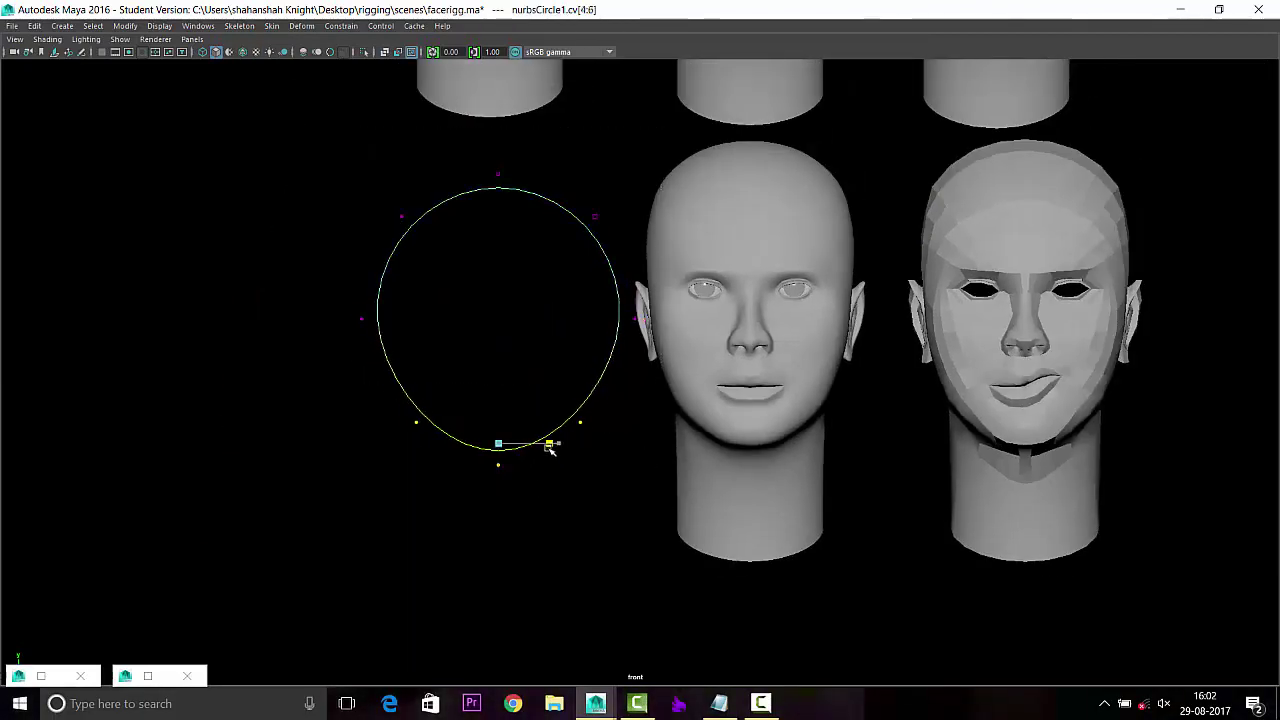
pyautogui.moveTo(555, 443); pyautogui.dragTo(507, 369)
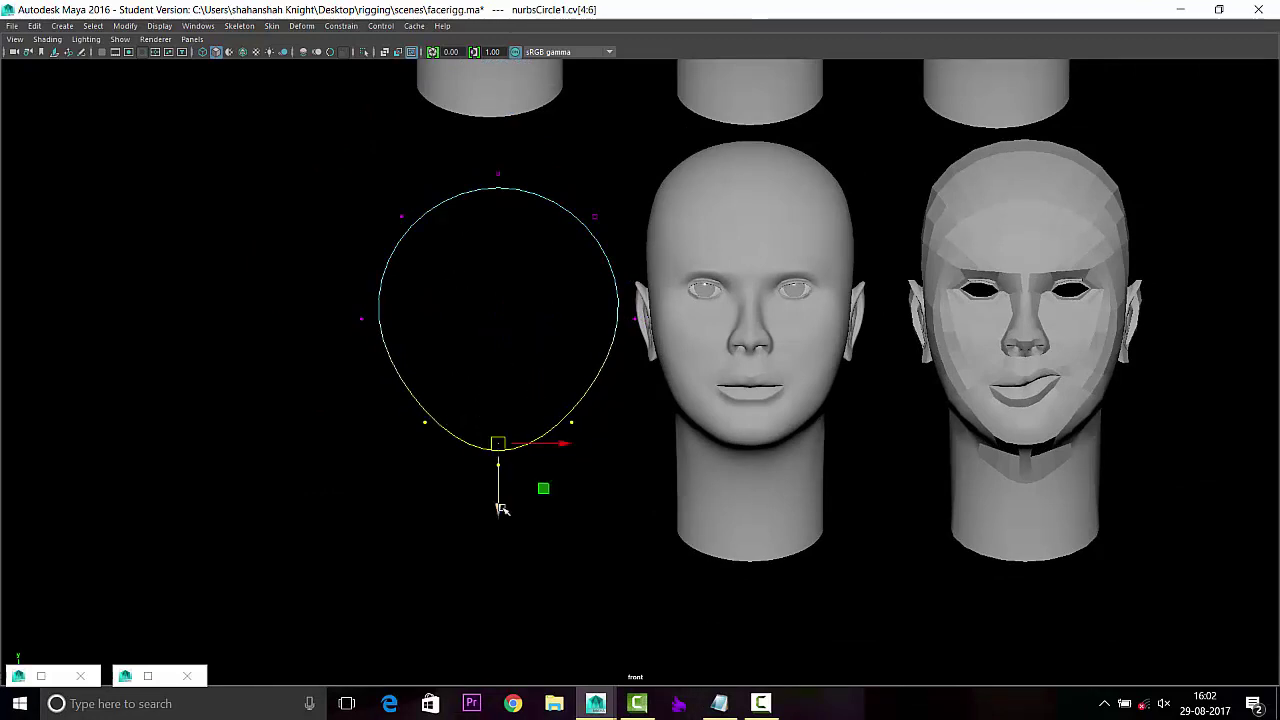
pyautogui.moveTo(502, 509); pyautogui.dragTo(502, 525)
pyautogui.moveTo(365, 177); pyautogui.dragTo(418, 250)
pyautogui.moveTo(603, 171)
pyautogui.keyDown('shift'); pyautogui.mouseDown()
pyautogui.moveTo(563, 228)
pyautogui.moveTo(569, 217)
pyautogui.mouseUp(); pyautogui.keyUp('shift')
pyautogui.moveTo(565, 233); pyautogui.dragTo(605, 197, button='right')
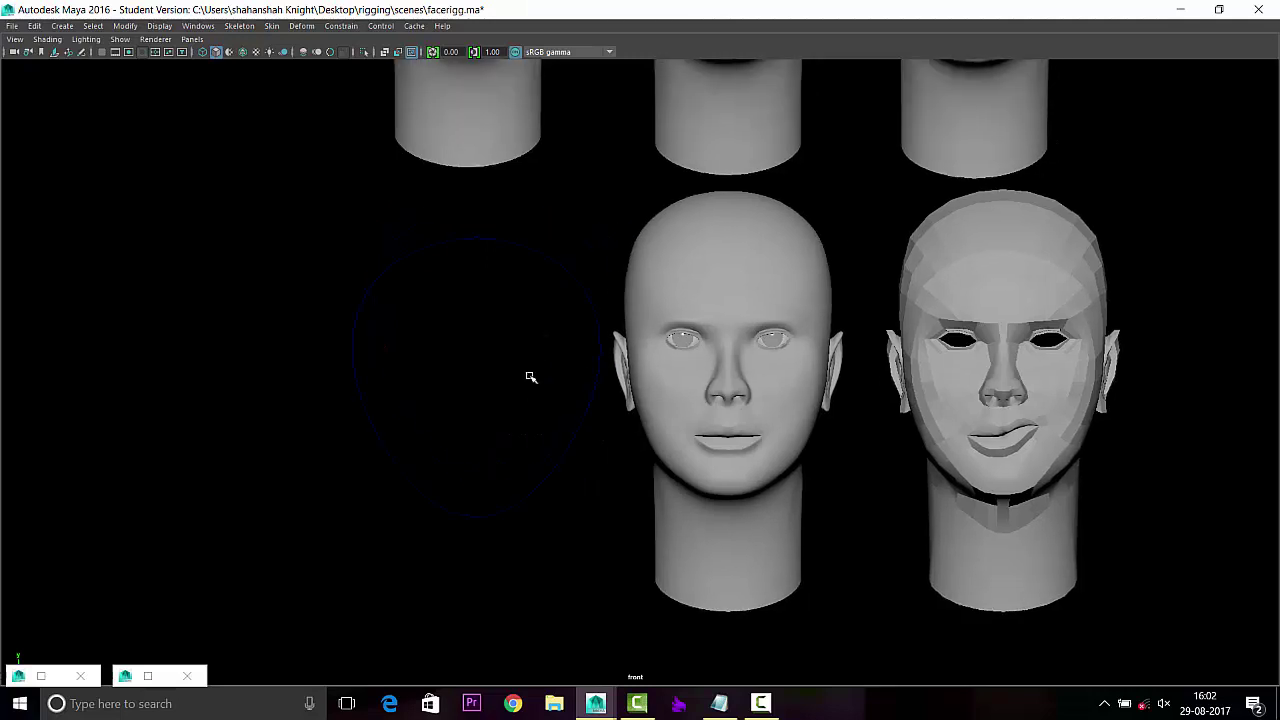
pyautogui.scroll(3, 528, 374)
pyautogui.scroll(2, 540, 400)
pyautogui.scroll(1, 630, 380)
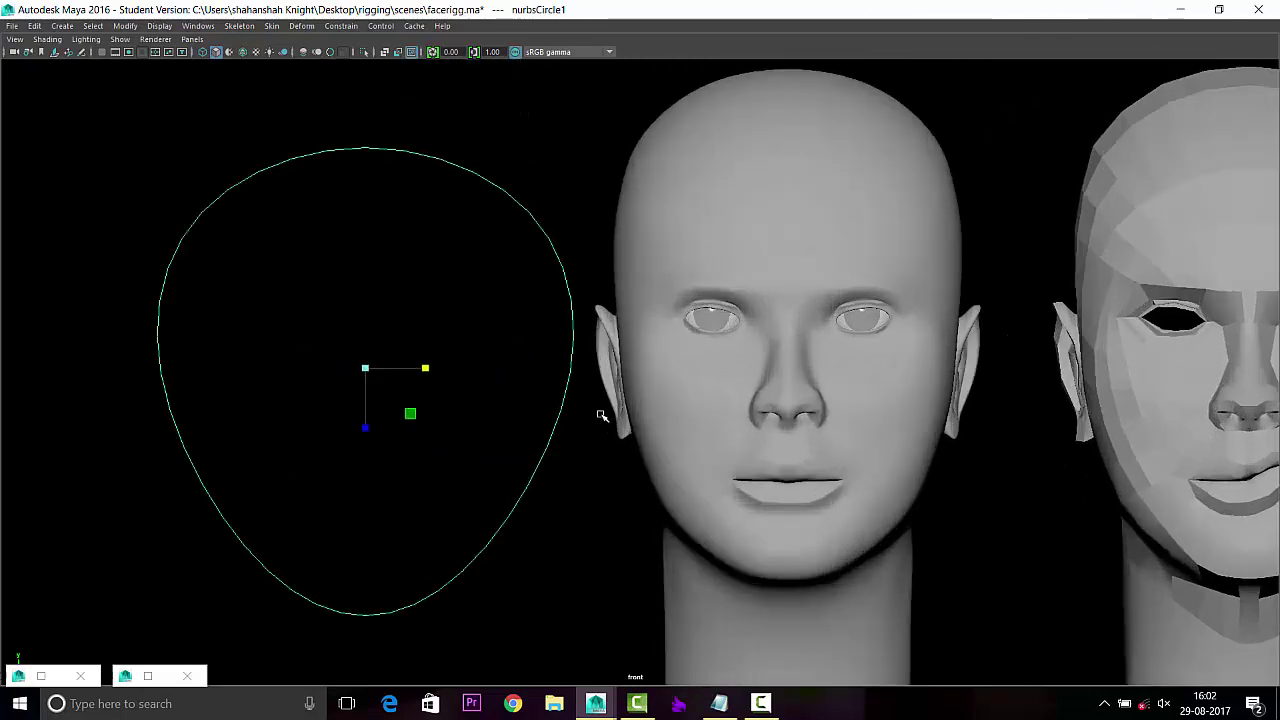
pyautogui.scroll(2, 663, 471)
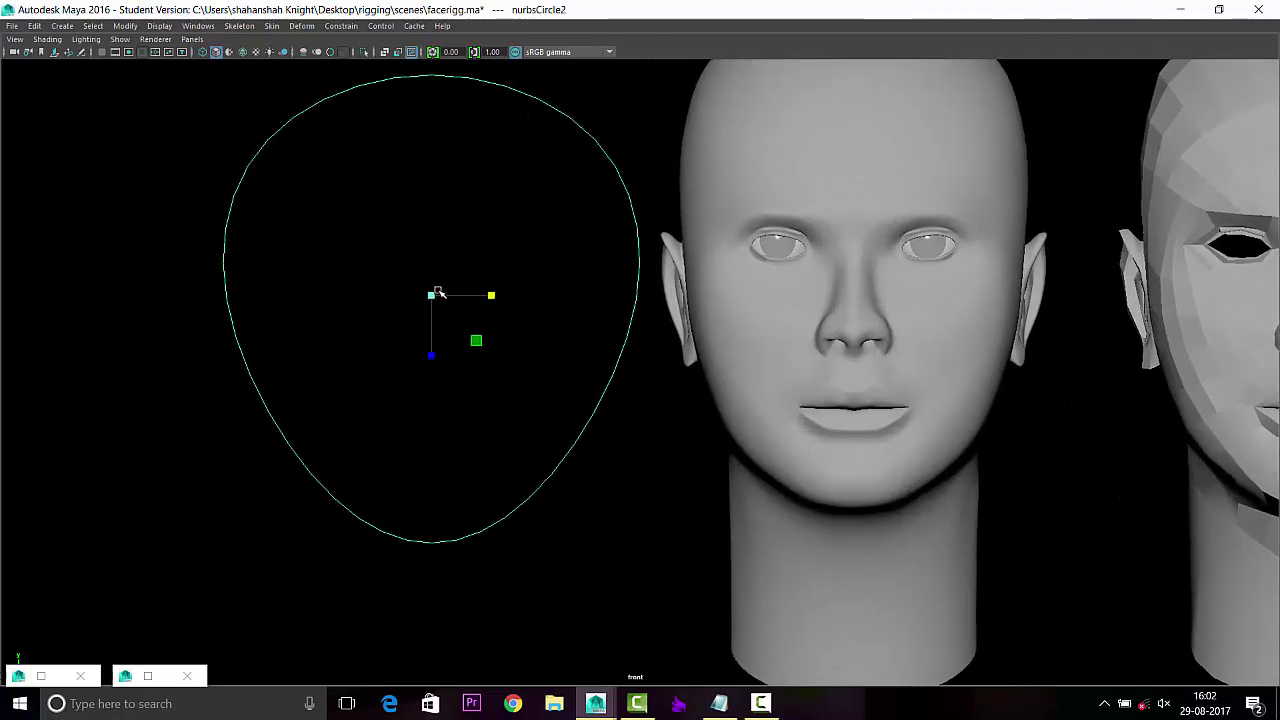
# Shrink a duplicated outline into a mouth ellipse, then duplicate it up to the brow area.
pyautogui.moveTo(437, 292); pyautogui.dragTo(303, 443)
pyautogui.moveTo(432, 362)
pyautogui.mouseDown()
pyautogui.moveTo(436, 492)
pyautogui.moveTo(429, 443)
pyautogui.moveTo(457, 471)
pyautogui.moveTo(491, 437)
pyautogui.mouseUp()
pyautogui.keyDown('alt'); pyautogui.moveTo(479, 339); pyautogui.dragTo(513, 374, button='middle'); pyautogui.keyUp('alt')
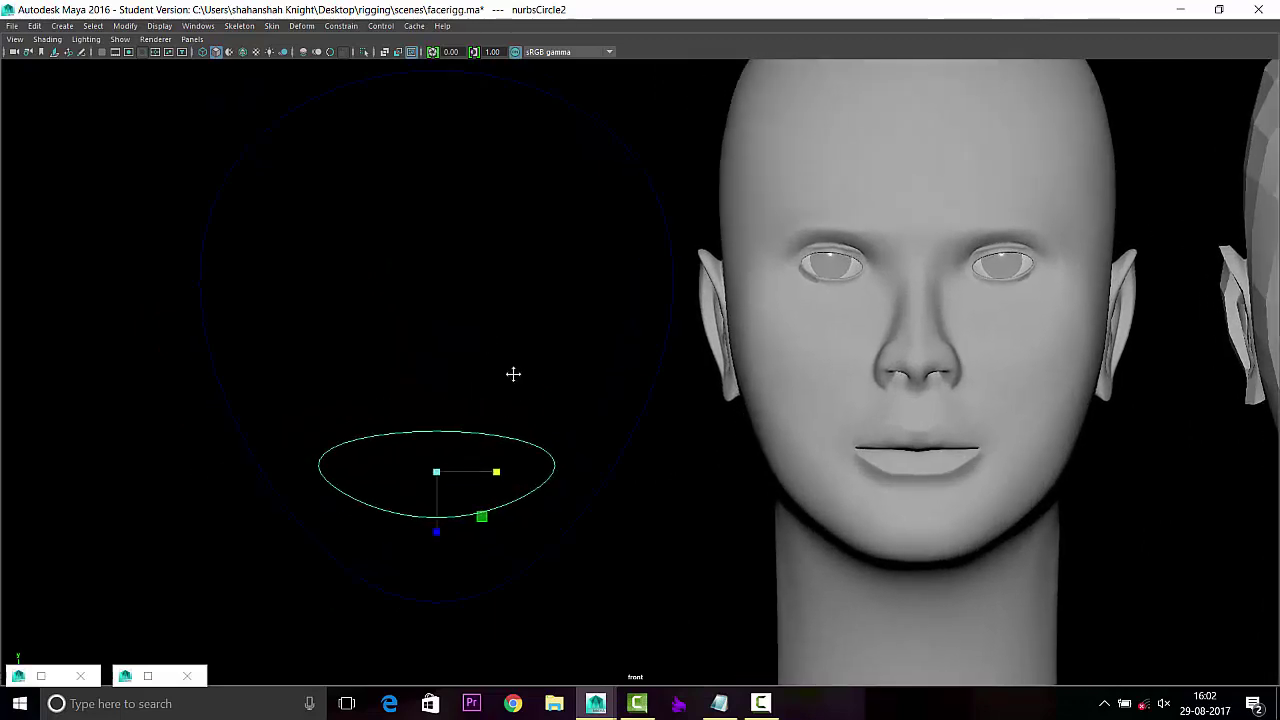
pyautogui.hotkey('ctrl', 'd')
pyautogui.press('w')
pyautogui.moveTo(444, 526)
pyautogui.mouseDown()
pyautogui.moveTo(451, 260)
pyautogui.moveTo(452, 279)
pyautogui.moveTo(440, 226)
pyautogui.mouseUp()
pyautogui.moveTo(440, 160)
pyautogui.mouseDown()
pyautogui.moveTo(438, 144)
pyautogui.moveTo(452, 178)
pyautogui.moveTo(588, 240)
pyautogui.mouseUp()
# Reshape the copied curve's control vertices into a rounded eye curve.
pyautogui.press('r')
pyautogui.scroll(3, 587, 240)
pyautogui.scroll(3, 583, 300)
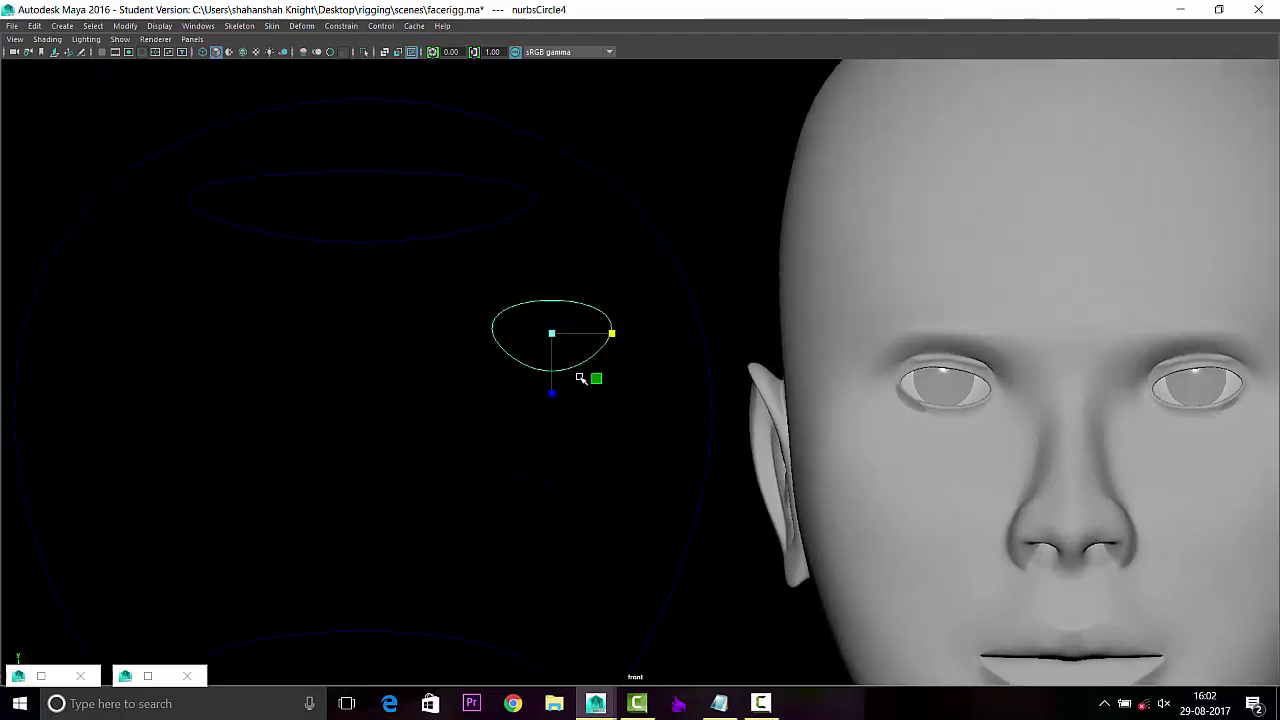
pyautogui.moveTo(551, 280); pyautogui.dragTo(446, 338, button='right')
pyautogui.moveTo(531, 322); pyautogui.dragTo(575, 375, button='middle')
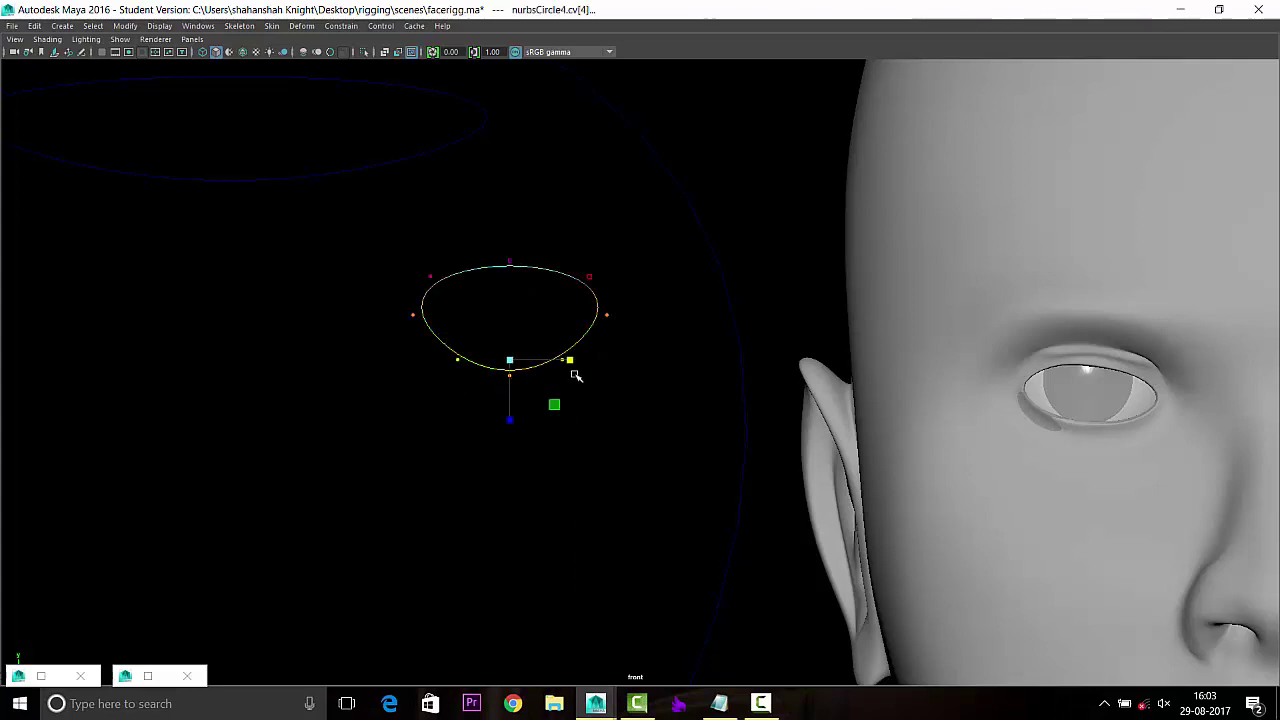
pyautogui.moveTo(510, 425)
pyautogui.mouseDown()
pyautogui.moveTo(522, 483)
pyautogui.moveTo(508, 502)
pyautogui.mouseUp()
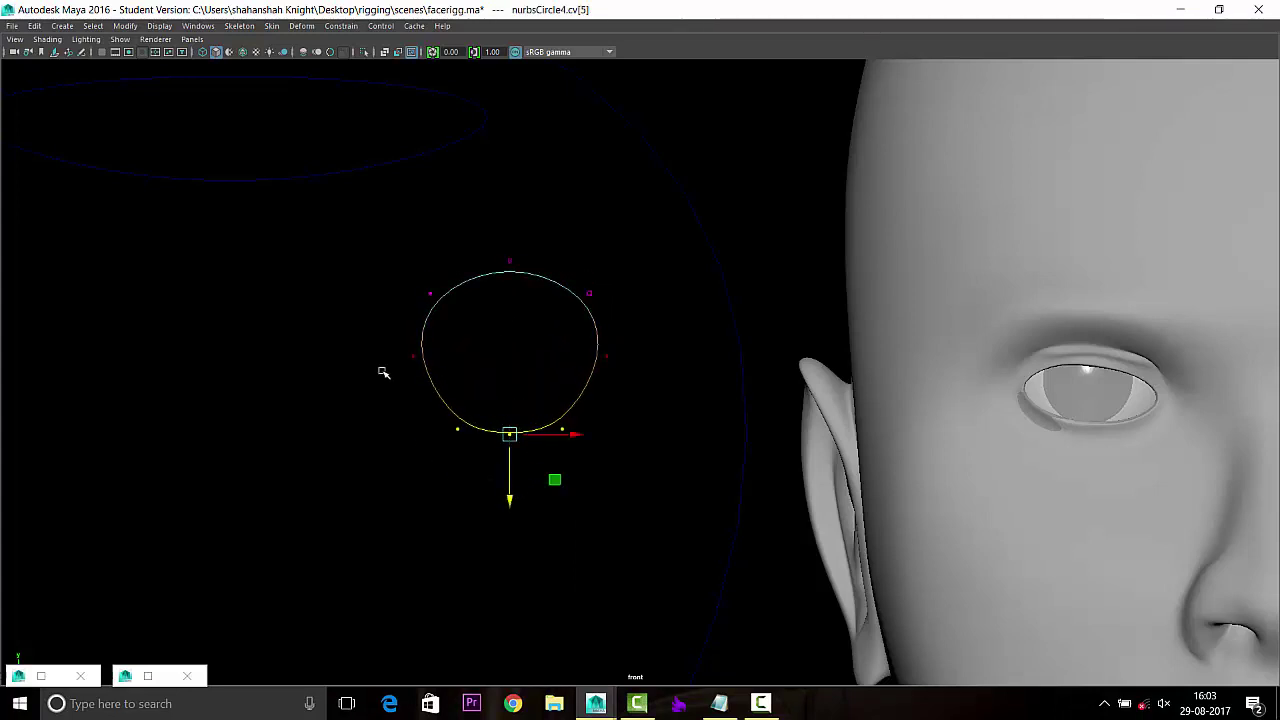
pyautogui.moveTo(398, 396); pyautogui.dragTo(622, 497)
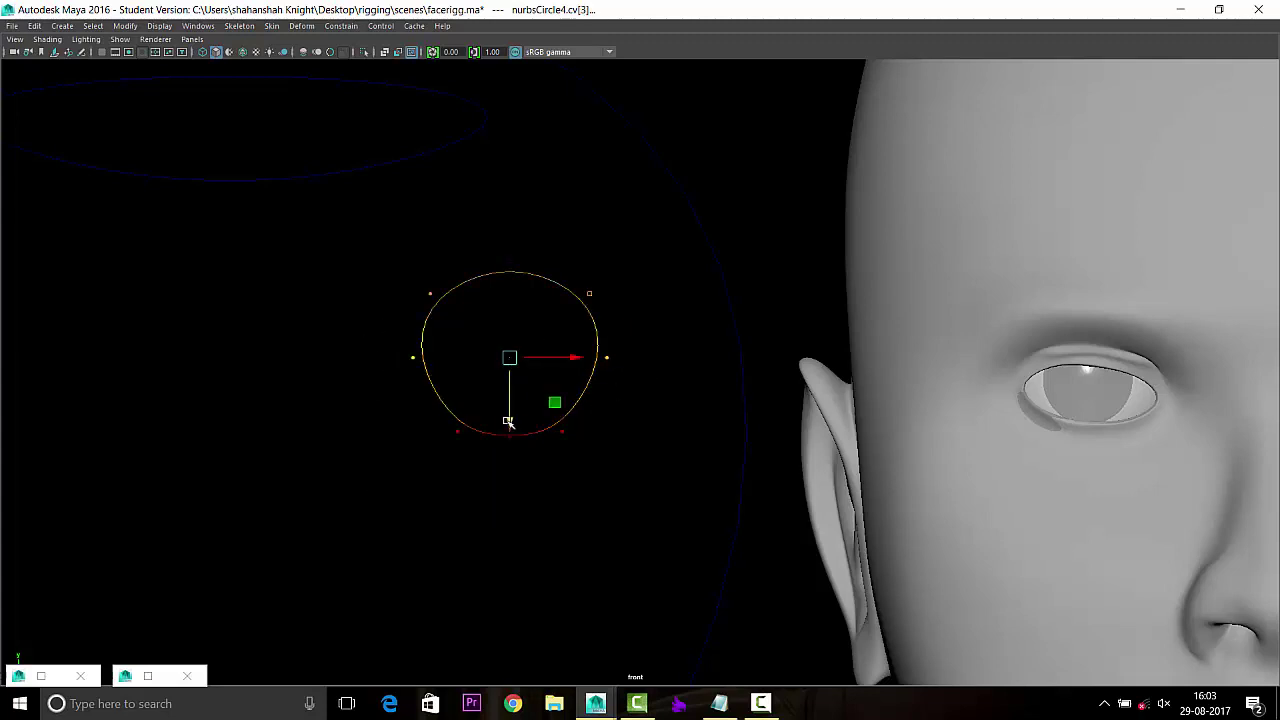
pyautogui.click(509, 262)
pyautogui.press('F8')
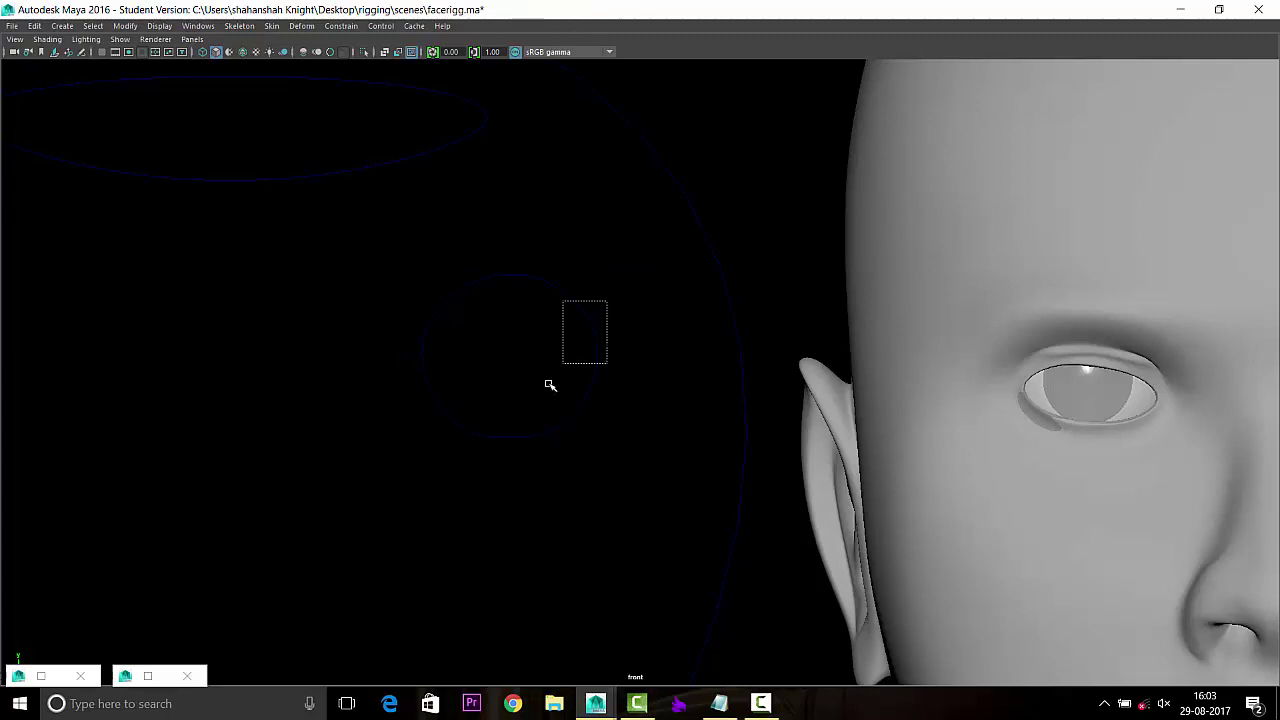
# Apply Modify > Center Pivot to the curve and move the circle down and right into place.
pyautogui.keyDown('ctrl'); pyautogui.keyDown('alt'); pyautogui.moveTo(606, 300); pyautogui.dragTo(563, 366); pyautogui.keyUp('alt'); pyautogui.keyUp('ctrl')
pyautogui.click(125, 26)
pyautogui.click(157, 110)
pyautogui.scroll(2, 475, 404)
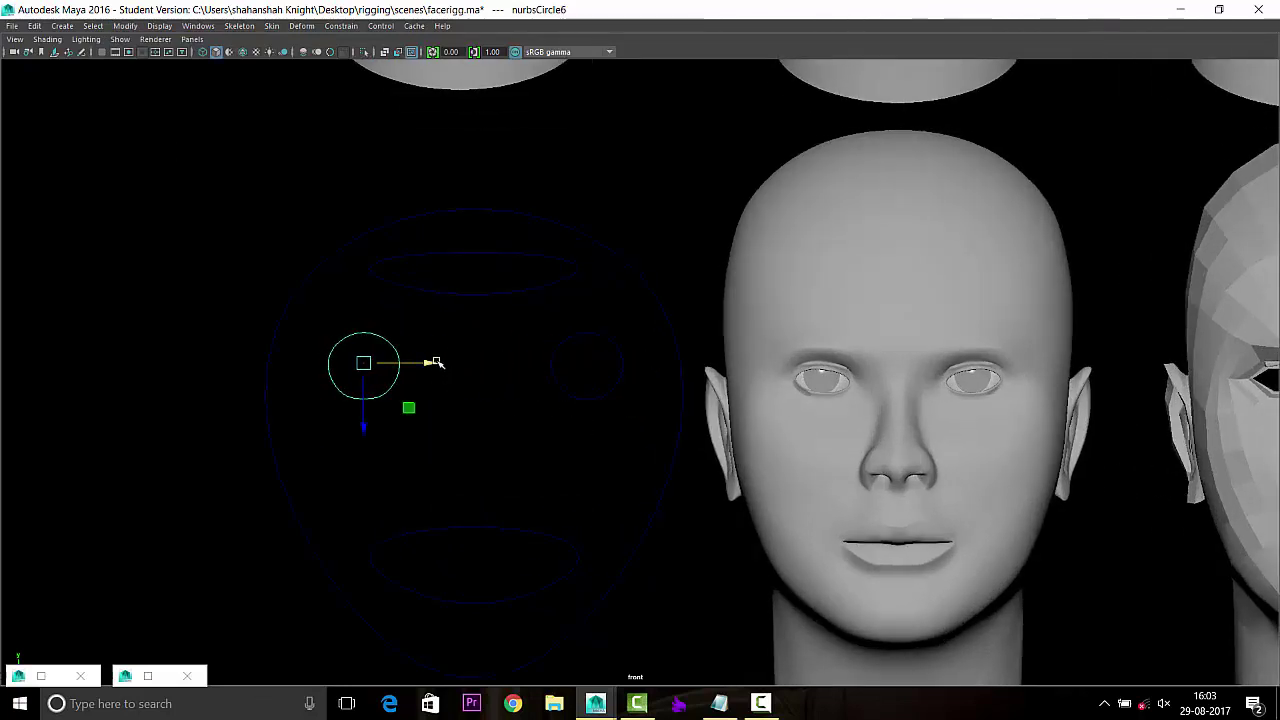
pyautogui.moveTo(437, 362); pyautogui.dragTo(543, 371)
pyautogui.moveTo(484, 427); pyautogui.dragTo(480, 491)
pyautogui.scroll(2, 551, 408)
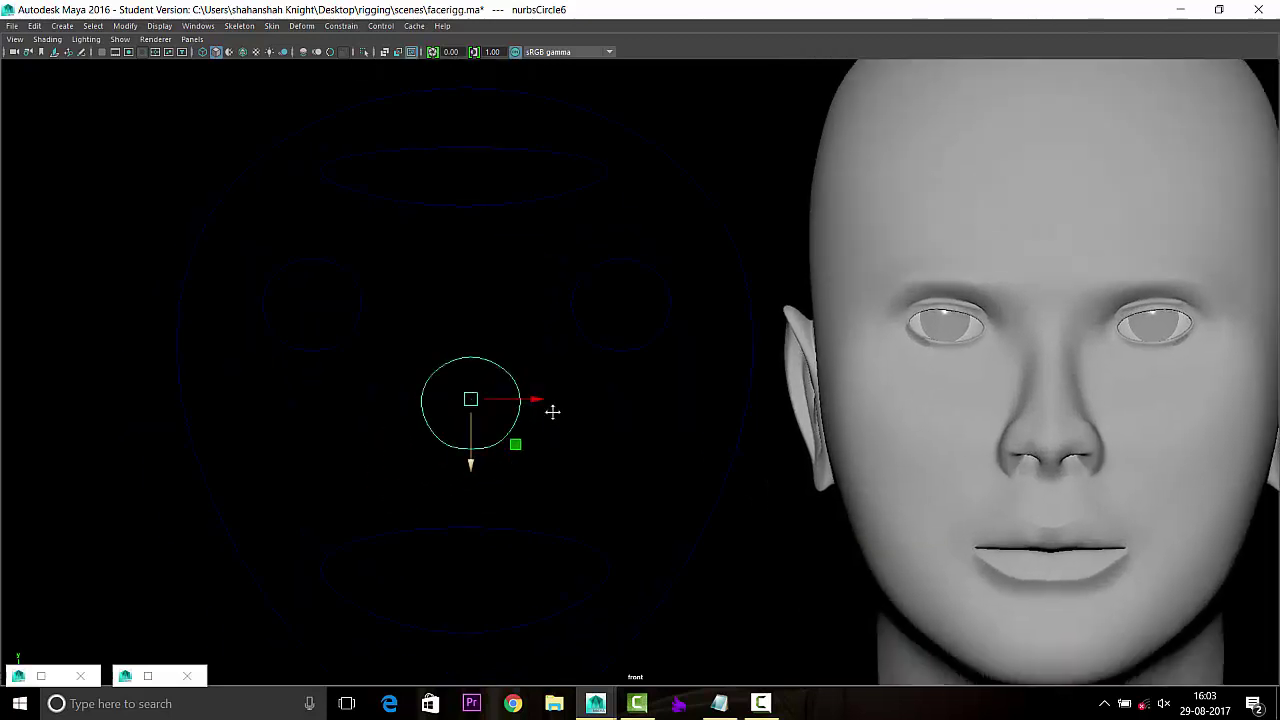
pyautogui.scroll(1, 514, 366)
pyautogui.scroll(-2, 571, 381)
# Move the upper-right eye circle down, then place a small circle far left of the face outline.
pyautogui.click(620, 312)
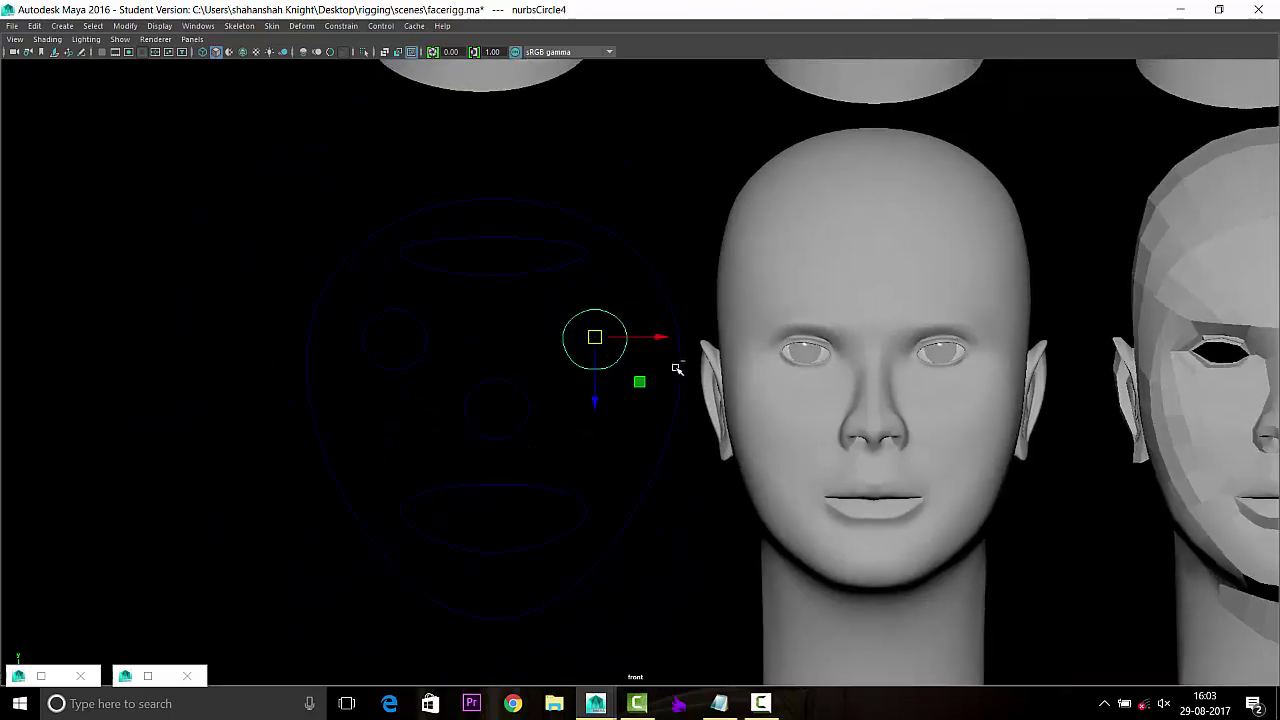
pyautogui.moveTo(596, 337); pyautogui.dragTo(643, 399)
pyautogui.keyDown('alt'); pyautogui.moveTo(652, 403); pyautogui.dragTo(548, 385, button='middle'); pyautogui.keyUp('alt')
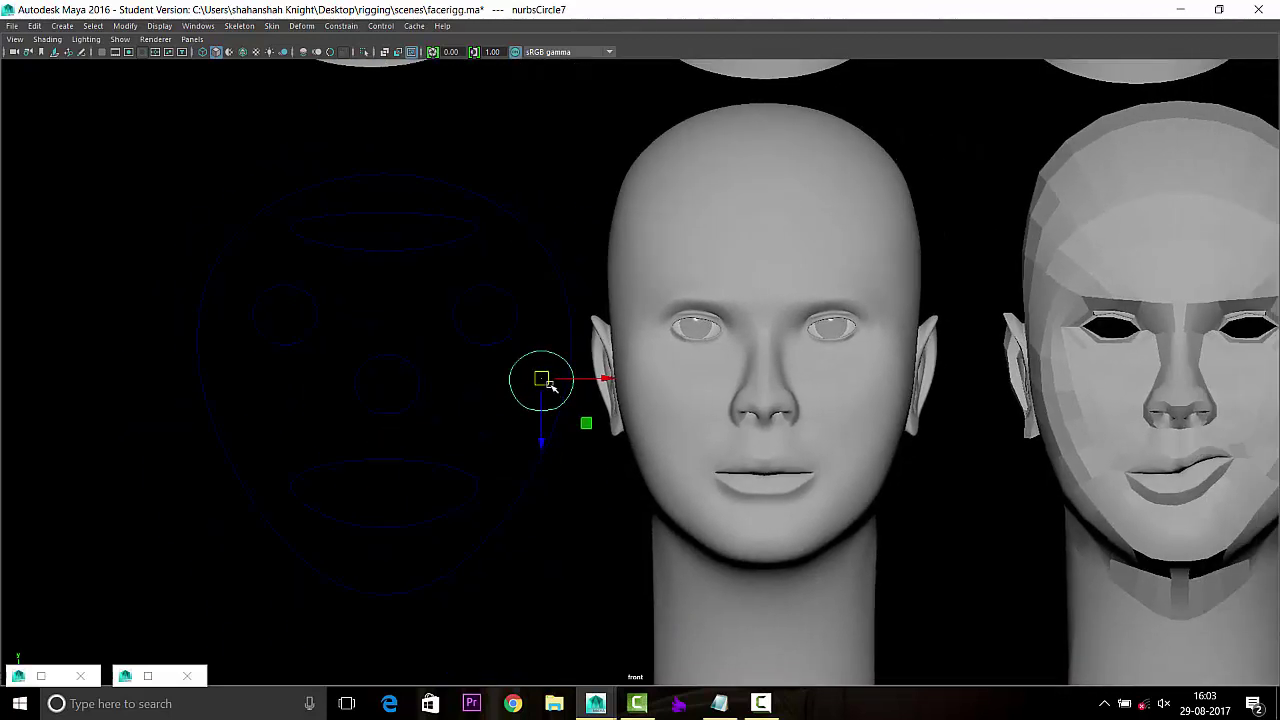
pyautogui.moveTo(675, 366); pyautogui.dragTo(258, 400)
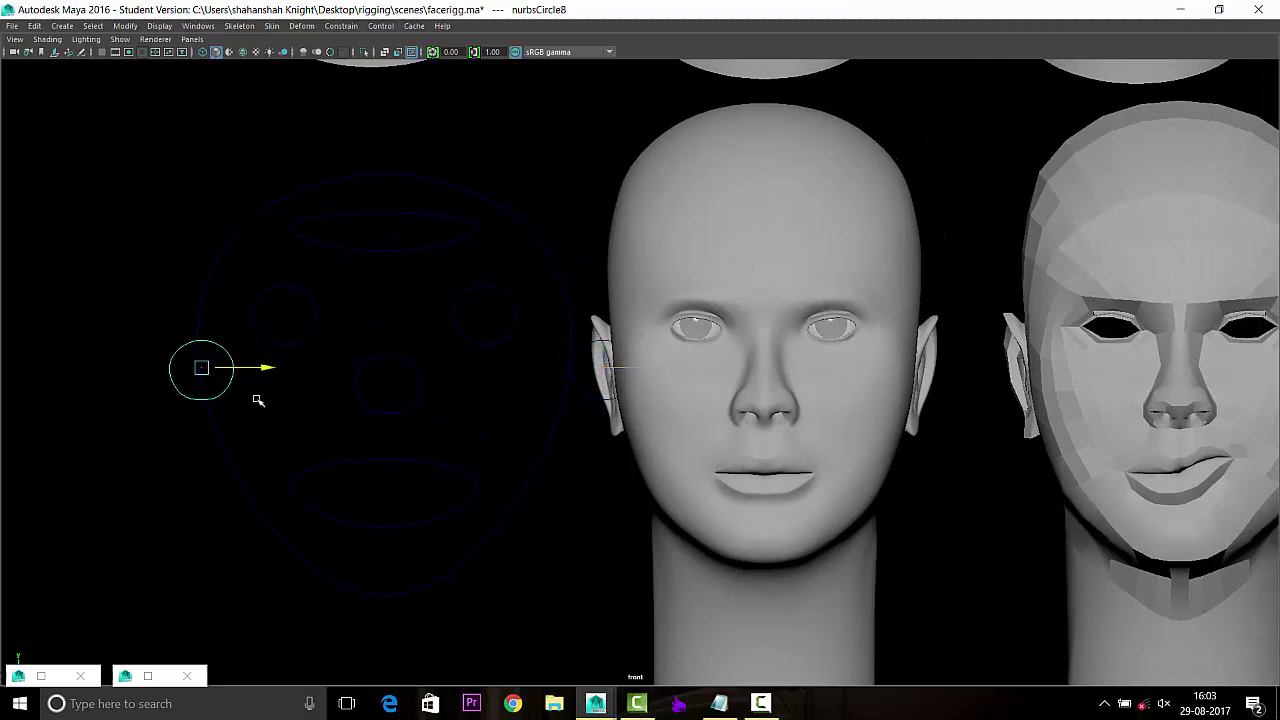
pyautogui.scroll(-3, 285, 360)
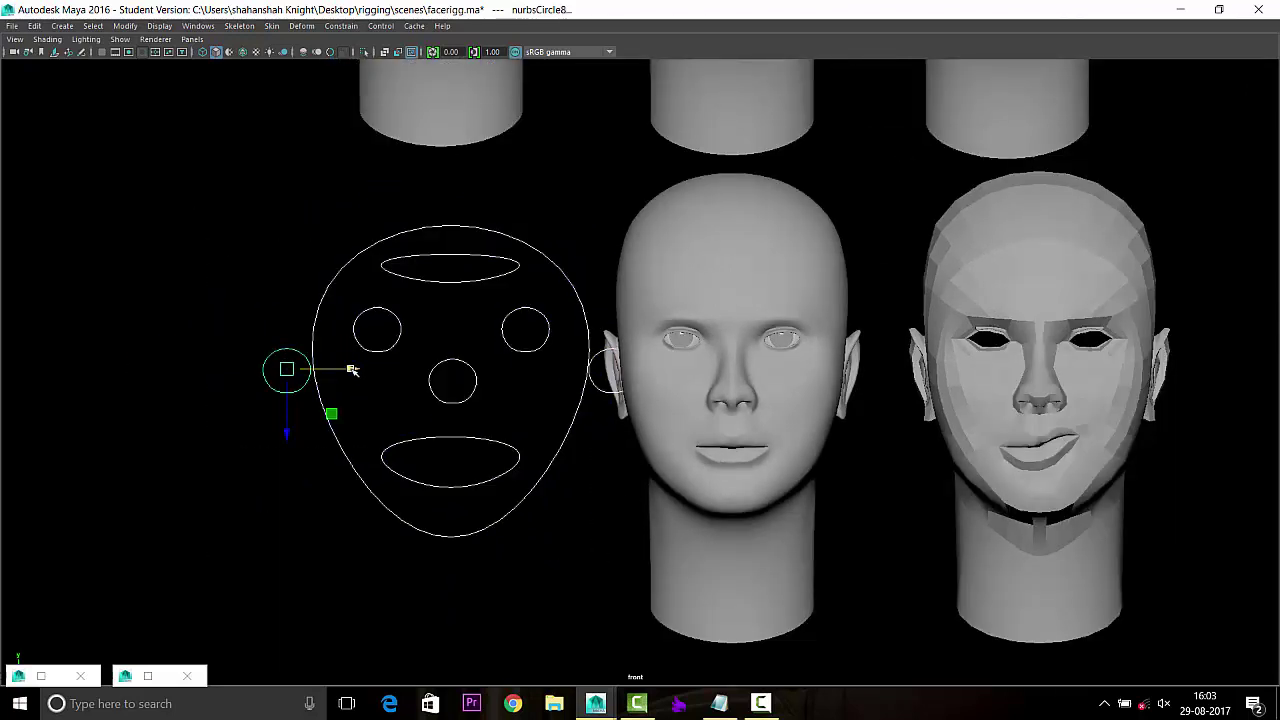
pyautogui.moveTo(352, 370); pyautogui.dragTo(314, 367)
pyautogui.scroll(2, 431, 374)
# Duplicate the left side curve and place the mirrored copy on the right of the face.
pyautogui.moveTo(330, 284); pyautogui.dragTo(348, 418)
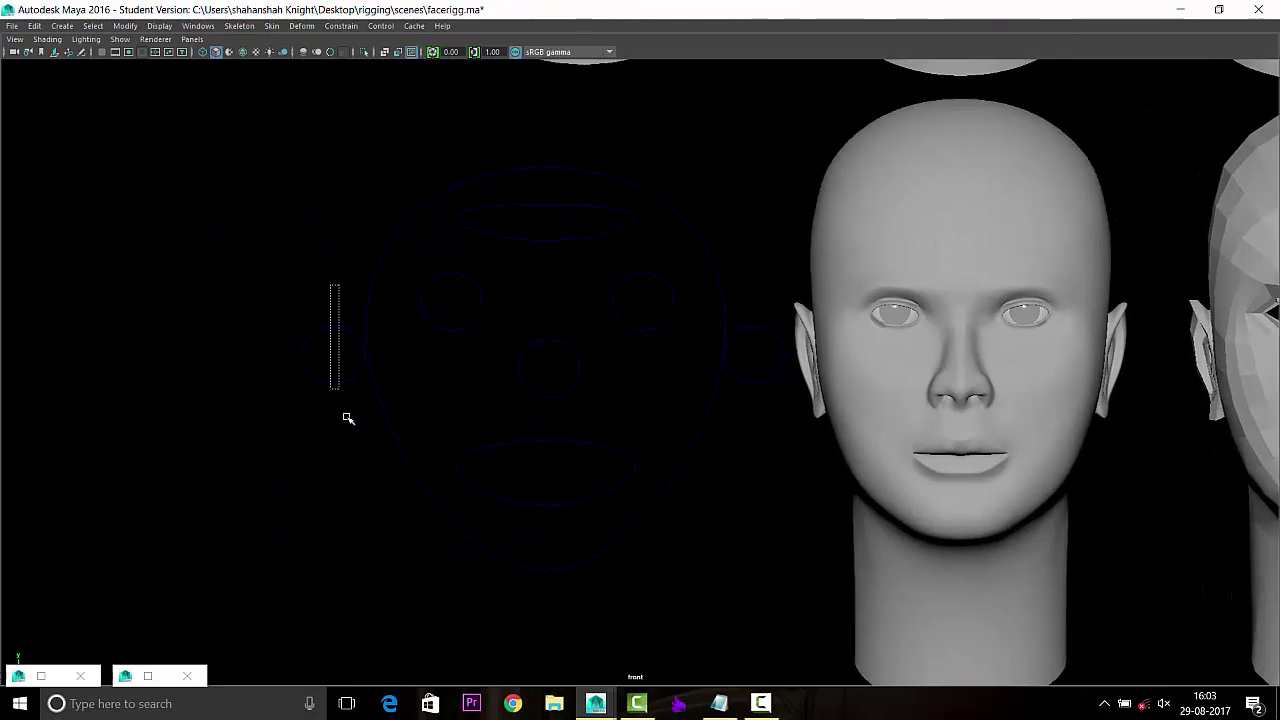
pyautogui.hotkey('ctrl', 'shift', 'd')
pyautogui.moveTo(756, 412); pyautogui.dragTo(758, 497)
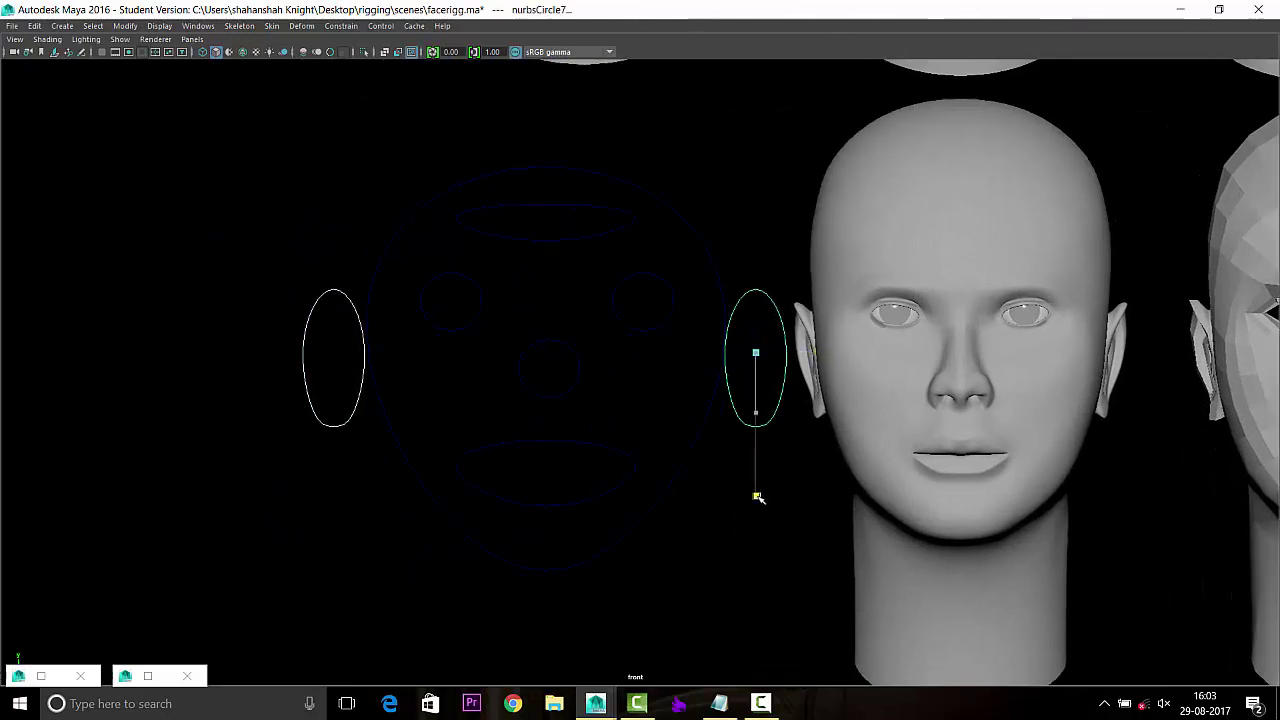
# Freeze transformations and delete construction history on all face-board curves.
pyautogui.moveTo(203, 158); pyautogui.dragTo(758, 586)
pyautogui.click(125, 26)
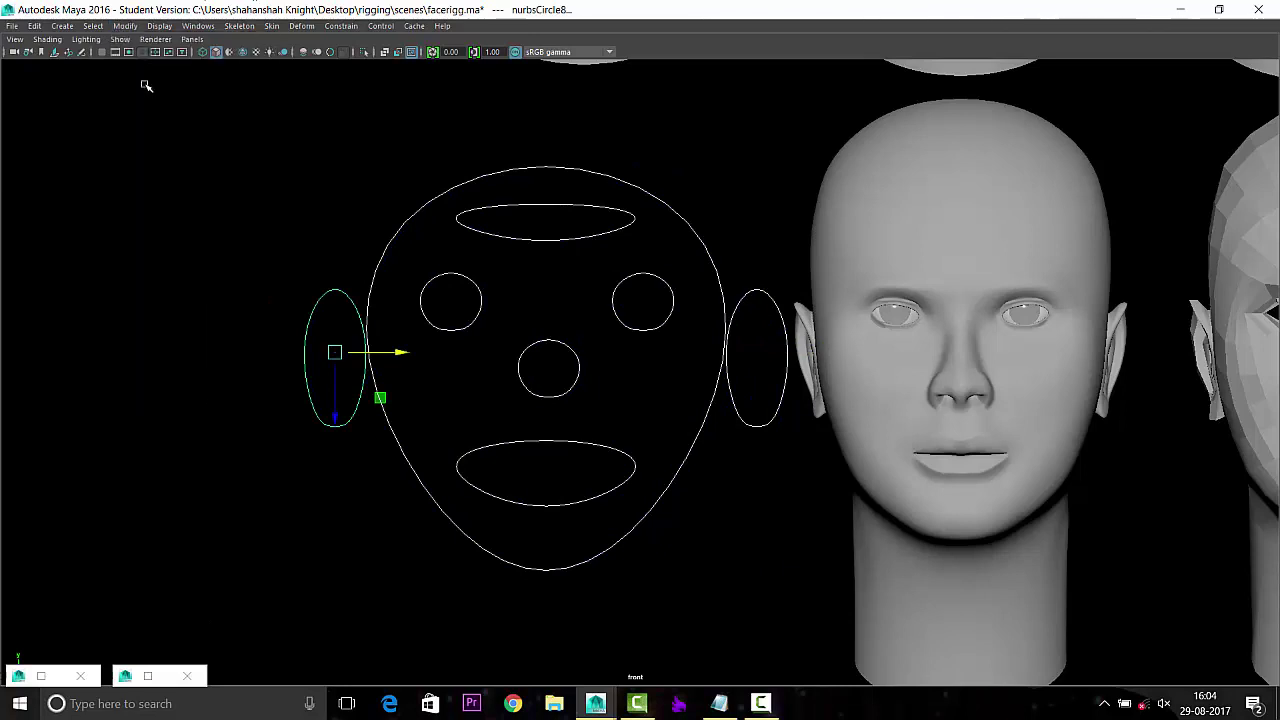
pyautogui.click(34, 26)
pyautogui.click(300, 196)
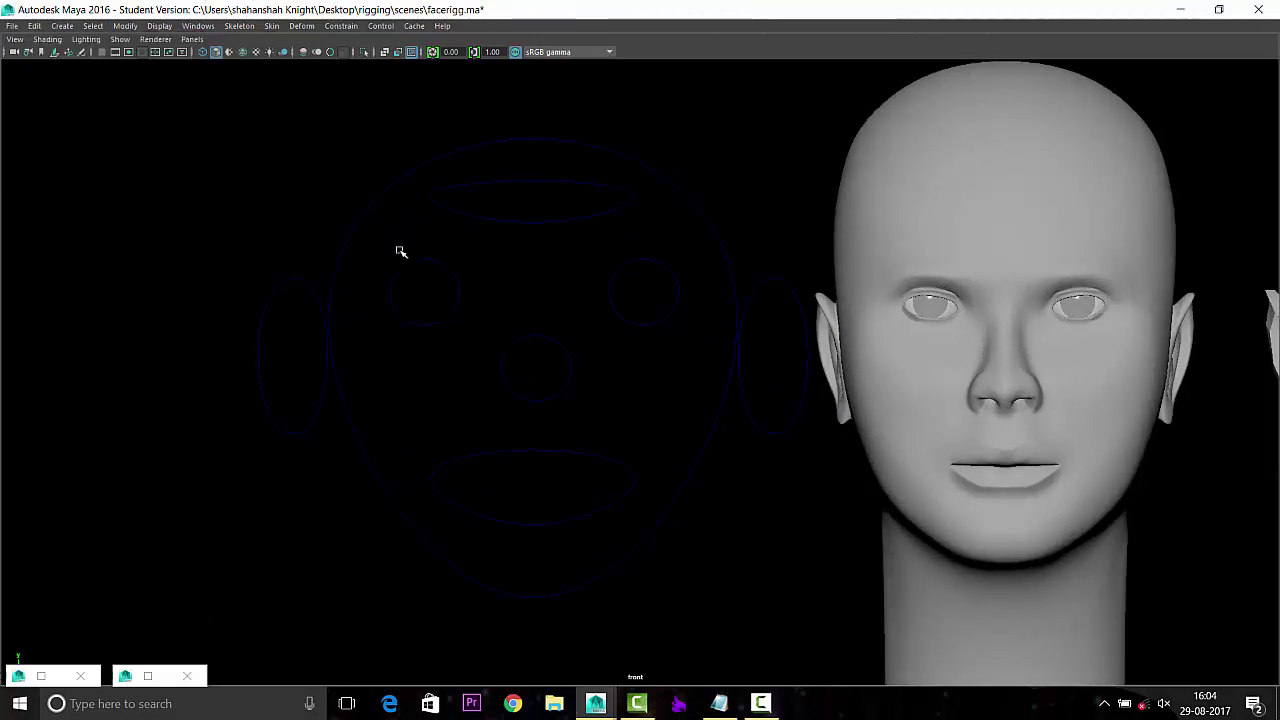
# Scale down the inner circles of both eyes and the nose into small knobs.
pyautogui.moveTo(403, 252)
pyautogui.mouseDown()
pyautogui.moveTo(419, 299)
pyautogui.moveTo(374, 300)
pyautogui.mouseUp()
pyautogui.press('r')
pyautogui.moveTo(637, 252)
pyautogui.mouseDown()
pyautogui.moveTo(651, 303)
pyautogui.moveTo(608, 297)
pyautogui.mouseUp()
pyautogui.click(543, 393)
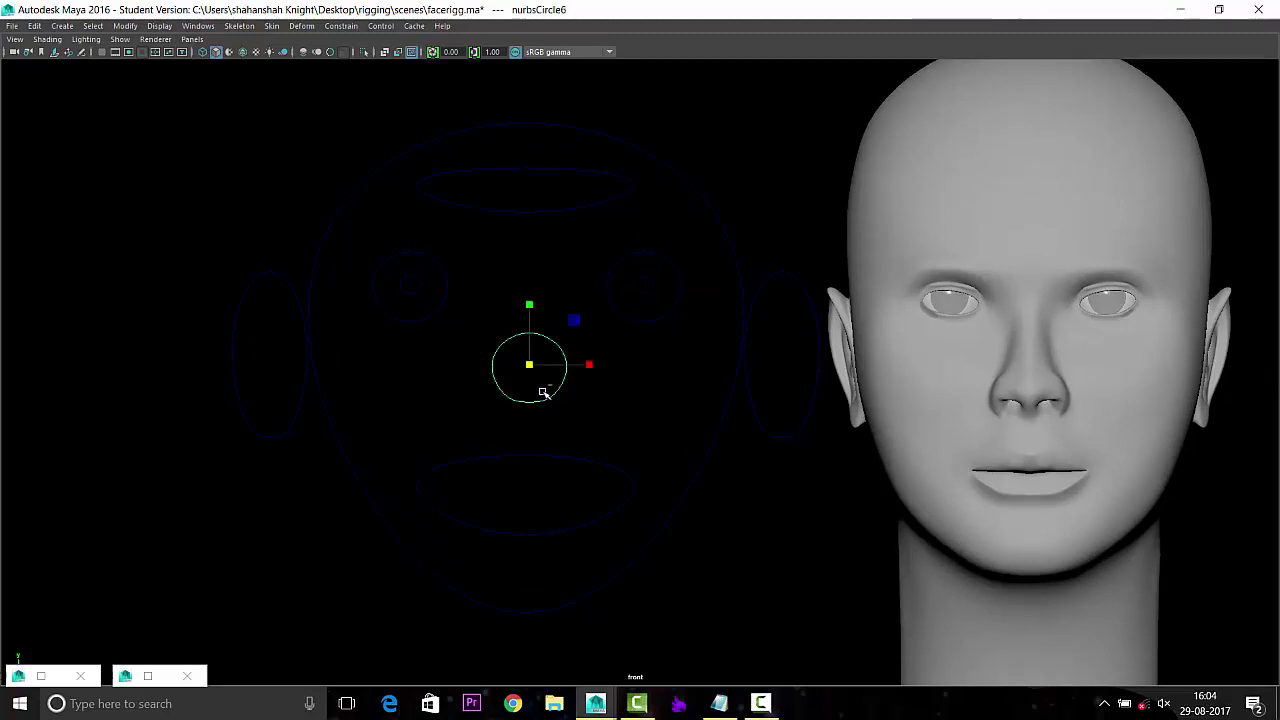
pyautogui.moveTo(531, 366); pyautogui.dragTo(495, 410)
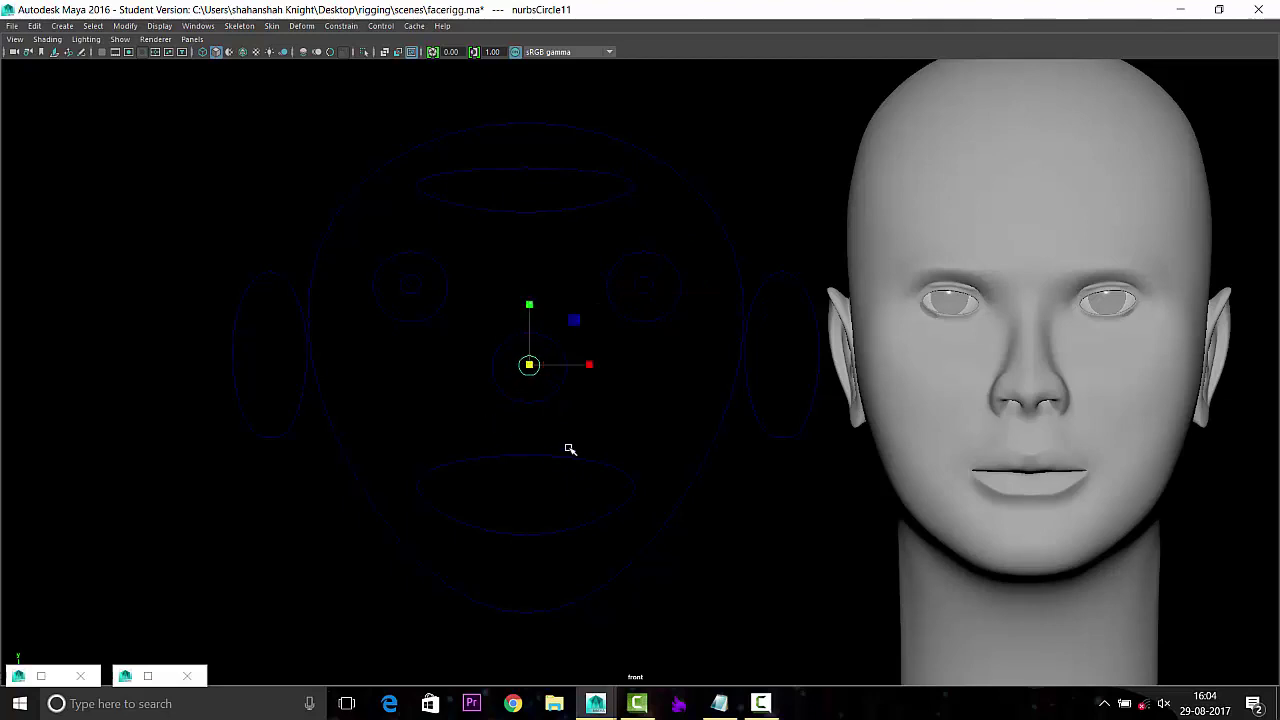
# Shrink the inner circles of the mouth control and both ear controls.
pyautogui.click(587, 488)
pyautogui.moveTo(527, 490); pyautogui.dragTo(429, 523)
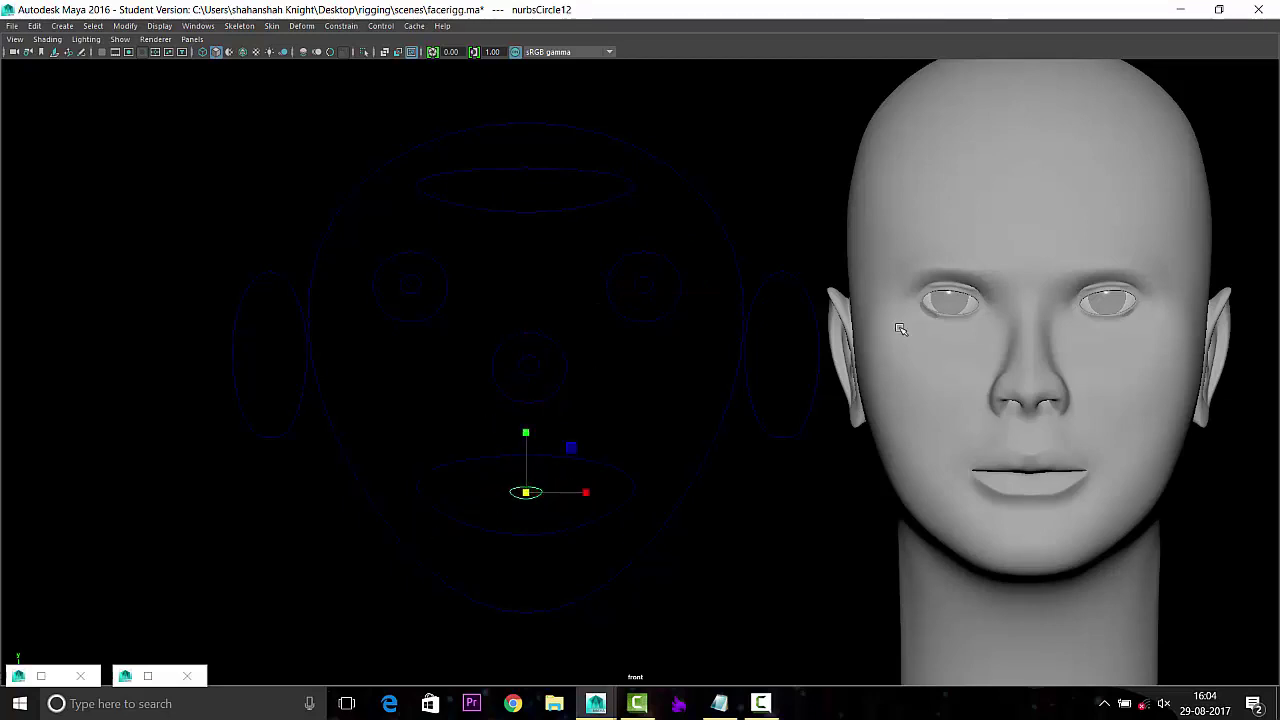
pyautogui.click(781, 351)
pyautogui.moveTo(781, 351); pyautogui.dragTo(710, 393)
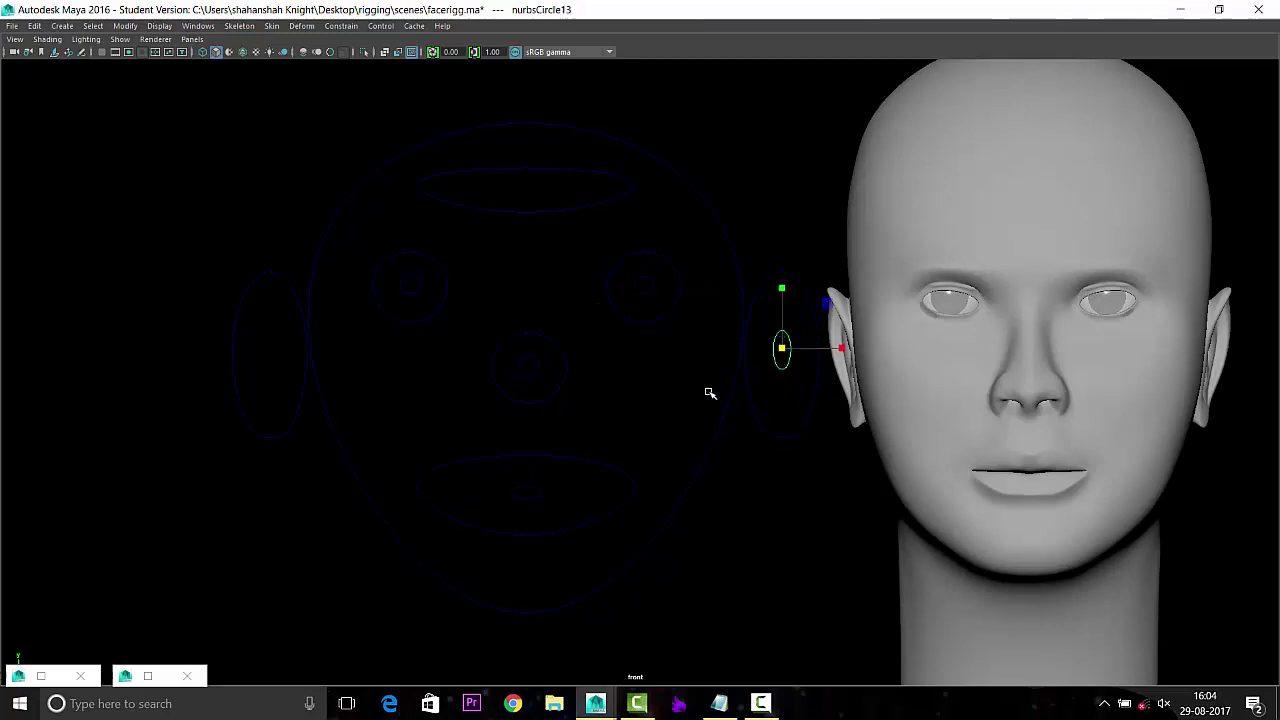
pyautogui.click(271, 288)
pyautogui.moveTo(271, 351); pyautogui.dragTo(211, 403)
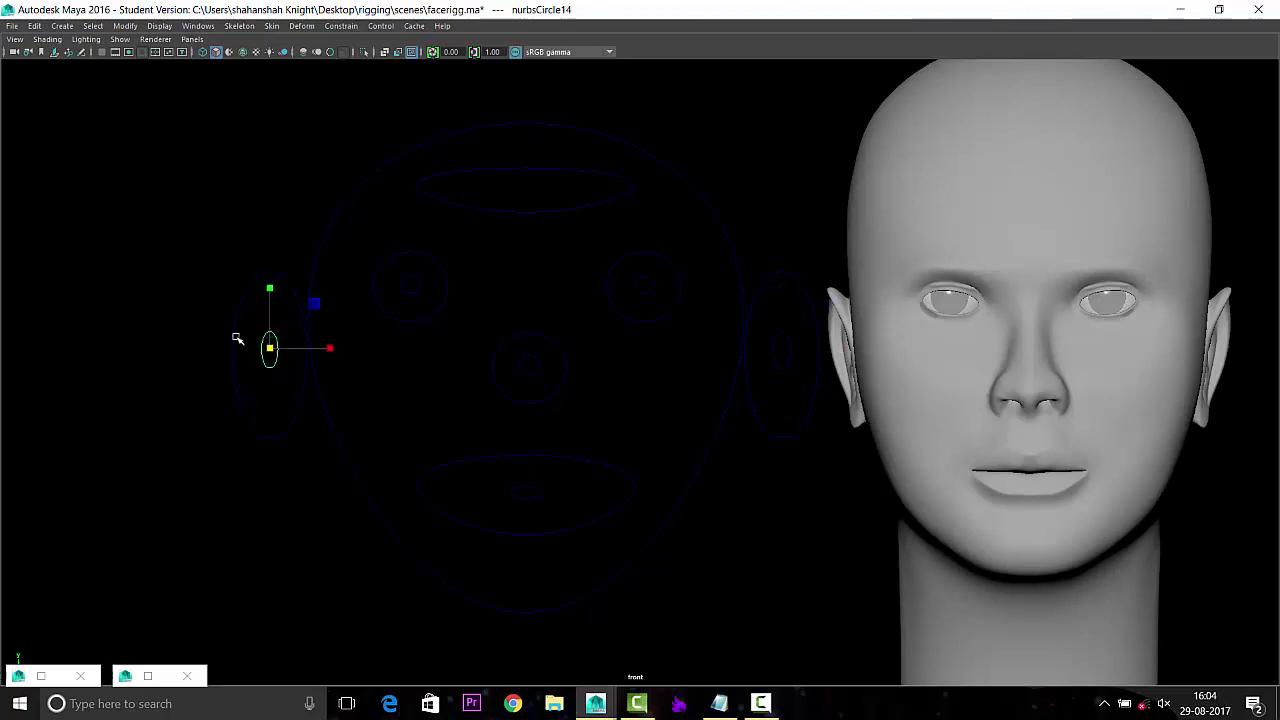
pyautogui.moveTo(205, 120); pyautogui.dragTo(675, 636)
# Shrink the forehead control's inner ellipse to a small circle.
pyautogui.click(543, 186)
pyautogui.click(537, 211)
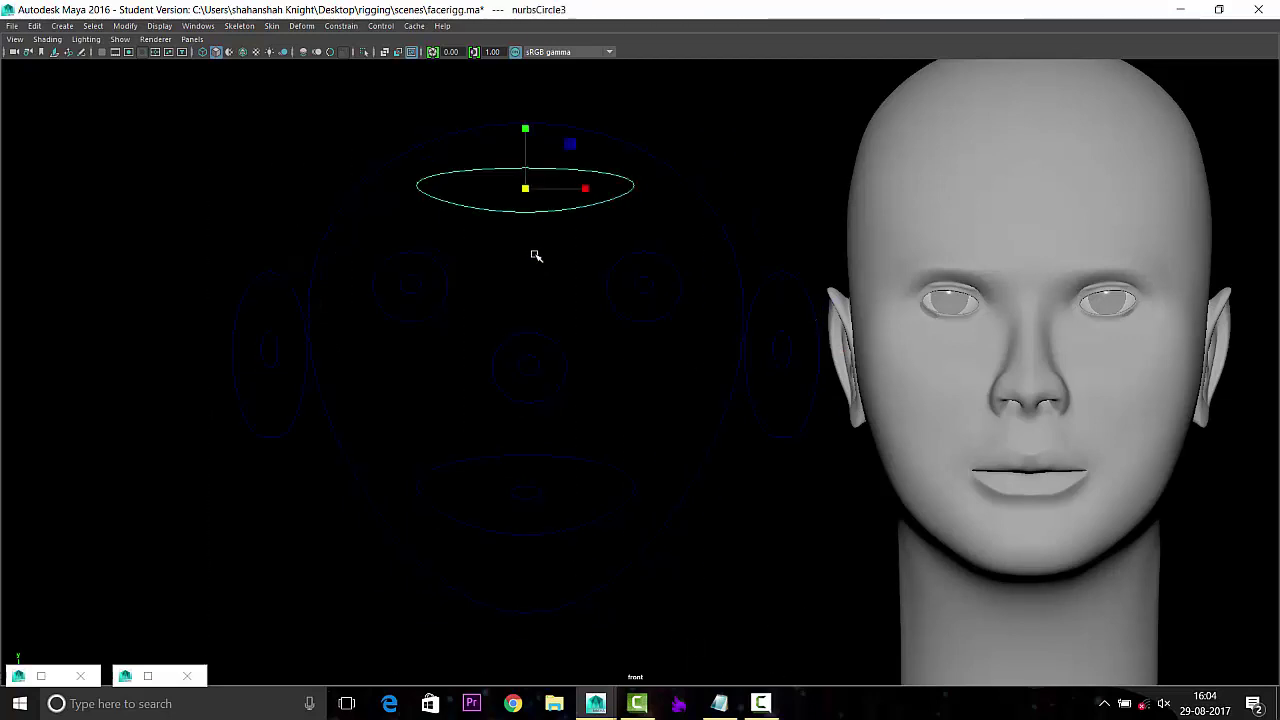
pyautogui.moveTo(578, 190)
pyautogui.mouseDown()
pyautogui.moveTo(543, 200)
pyautogui.moveTo(526, 189)
pyautogui.mouseUp()
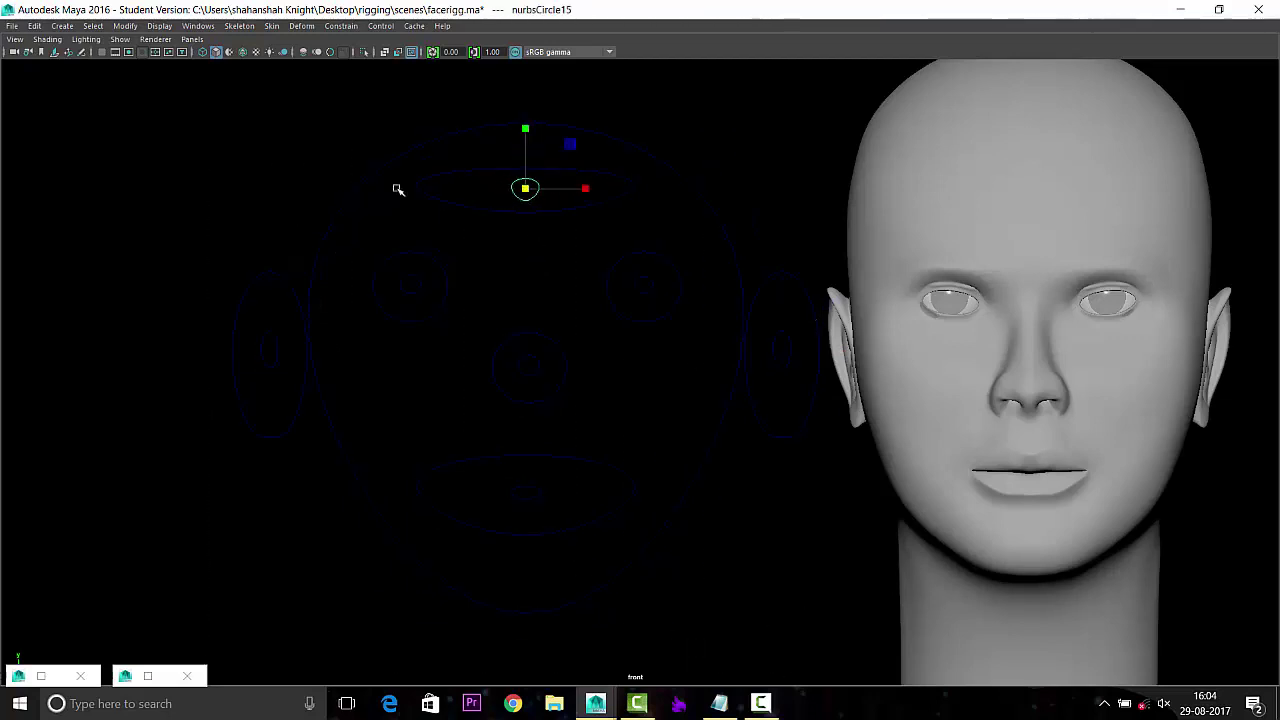
# Freeze transformations on all the face control curves, then clear the selection.
pyautogui.moveTo(155, 104); pyautogui.dragTo(853, 717)
pyautogui.click(125, 25)
pyautogui.click(171, 86)
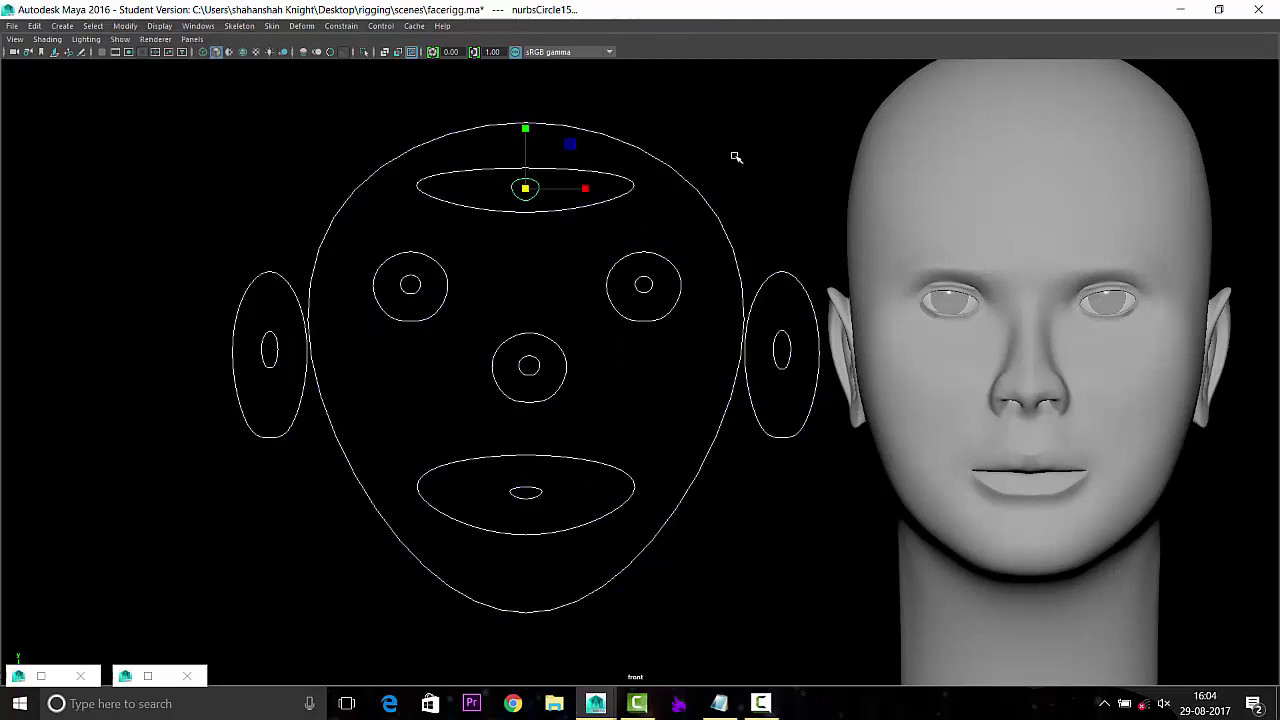
pyautogui.click(373, 281)
# Step back through the ear, nose, eye, brow and mouth controls.
pyautogui.scroll(2, 373, 281)
pyautogui.scroll(2, 373, 281)
pyautogui.click(272, 330)
pyautogui.keyDown('shift'); pyautogui.moveTo(277, 271); pyautogui.dragTo(256, 152); pyautogui.keyUp('shift')
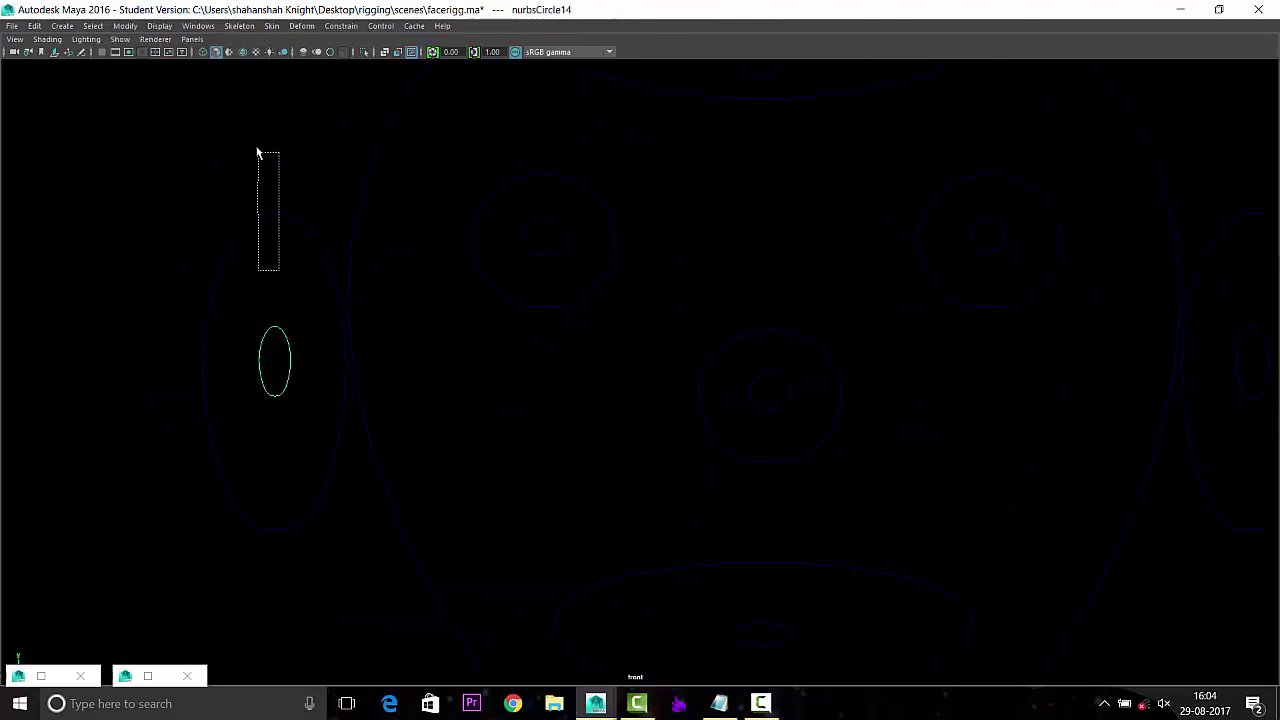
pyautogui.hotkey('ctrl', 'z')
pyautogui.hotkey('ctrl', 'z')
pyautogui.hotkey('ctrl', 'z')
pyautogui.hotkey('ctrl', 'z')
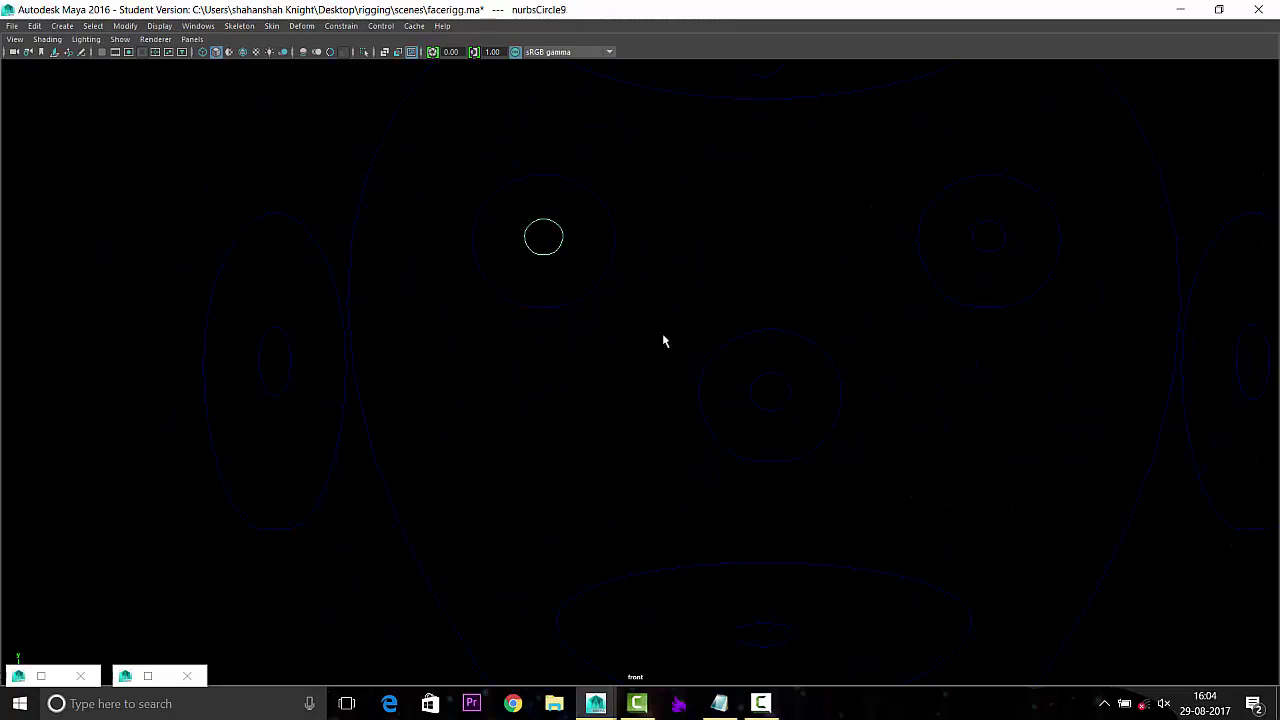
pyautogui.hotkey('ctrl', 'z')
pyautogui.hotkey('ctrl', 'z')
pyautogui.hotkey('ctrl', 'z')
pyautogui.hotkey('ctrl', 'z')
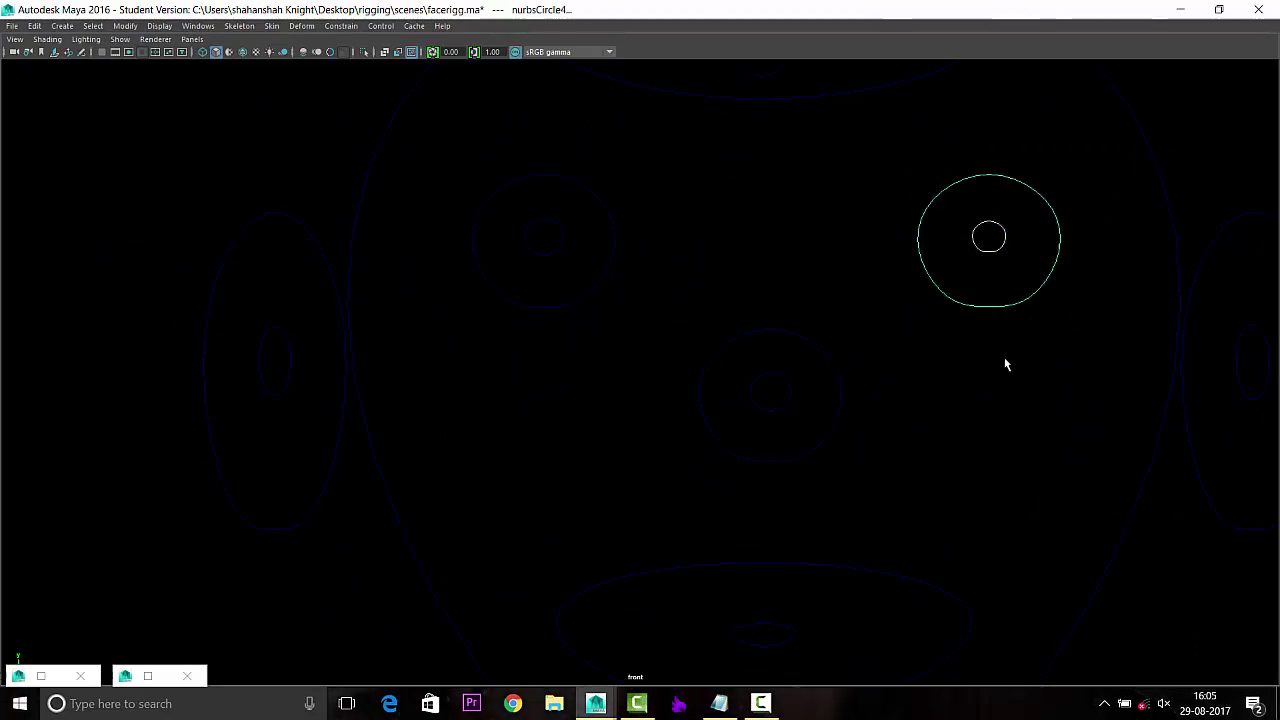
pyautogui.hotkey('ctrl', 'z')
pyautogui.hotkey('ctrl', 'z')
pyautogui.hotkey('ctrl', 'z')
pyautogui.hotkey('ctrl', 'z')
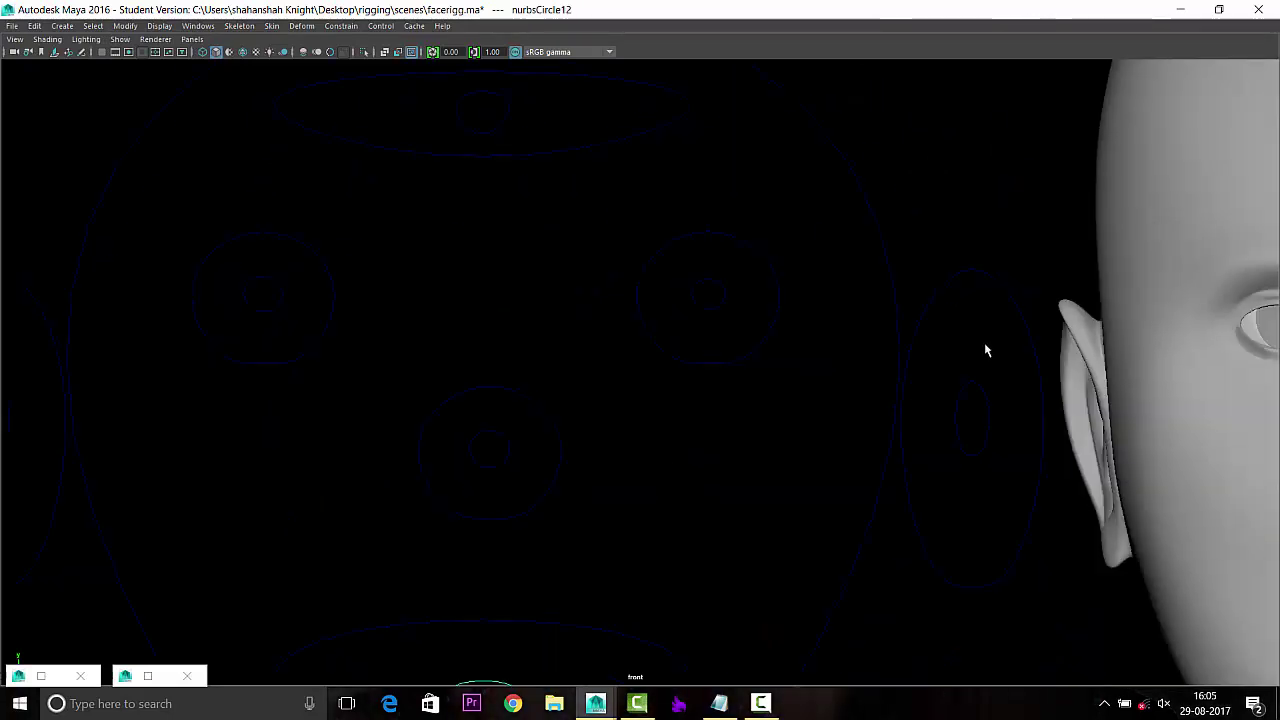
pyautogui.hotkey('ctrl', 'z')
pyautogui.hotkey('ctrl', 'z')
pyautogui.hotkey('ctrl', 'z')
pyautogui.hotkey('ctrl', 'z')
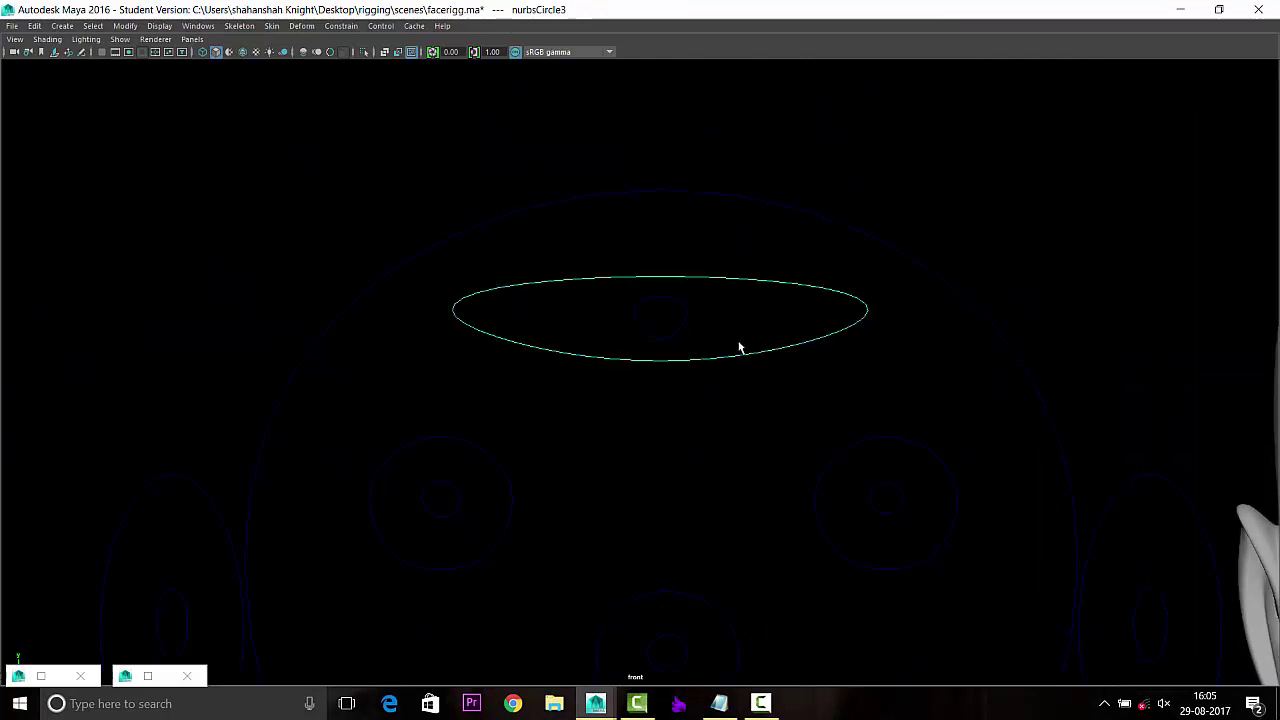
pyautogui.hotkey('ctrl', 'z')
pyautogui.hotkey('ctrl', 'z')
pyautogui.hotkey('ctrl', 'z')
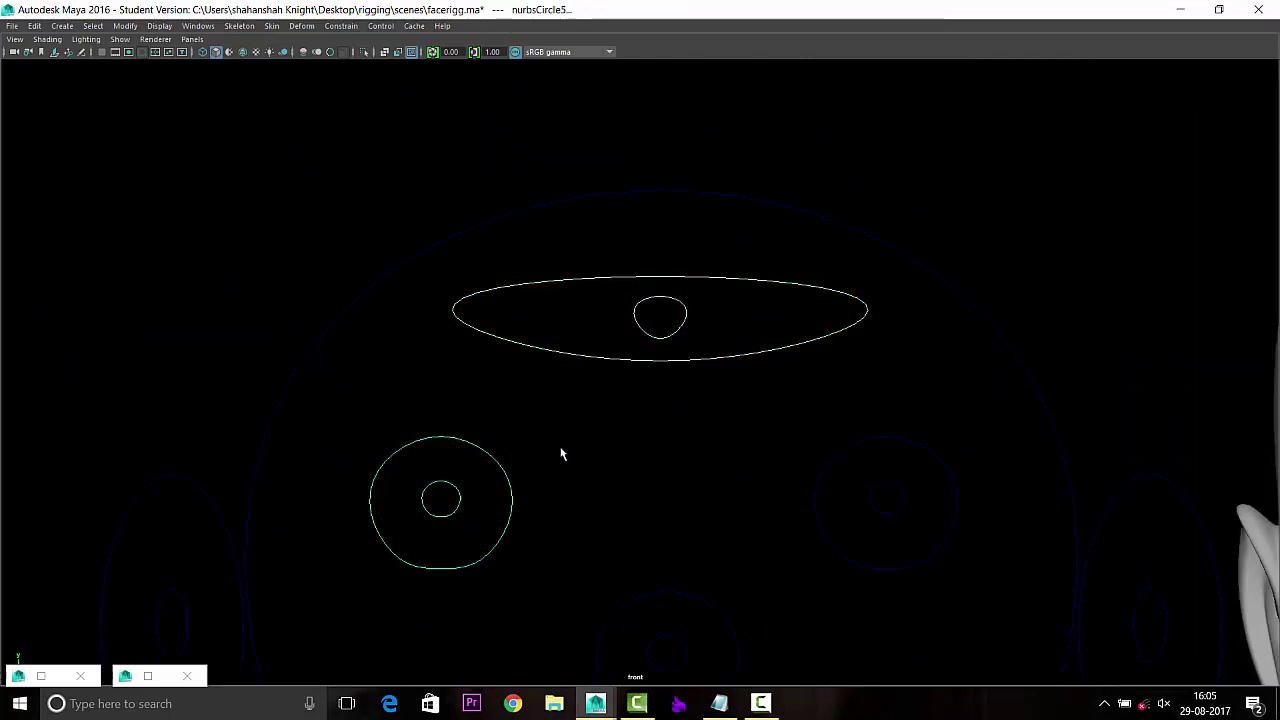
pyautogui.hotkey('ctrl', 'z')
pyautogui.hotkey('ctrl', 'z')
pyautogui.hotkey('ctrl', 'z')
pyautogui.hotkey('ctrl', 'z')
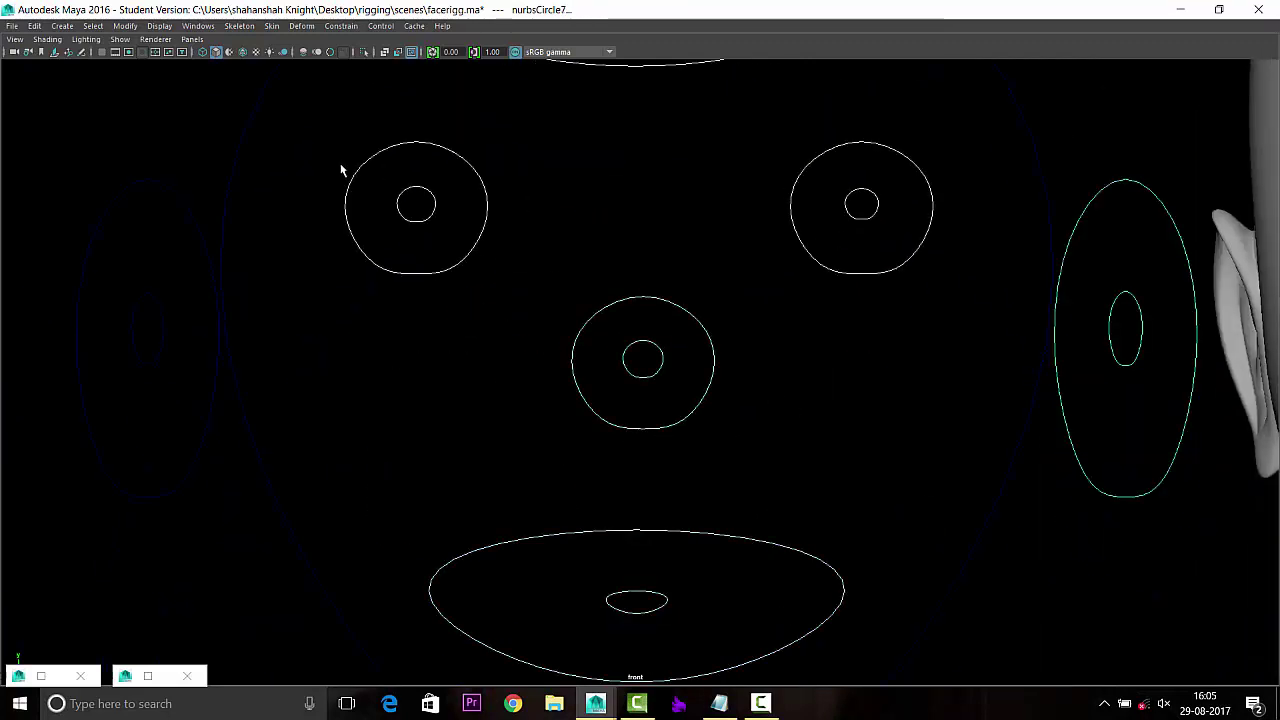
pyautogui.hotkey('ctrl', 'z')
pyautogui.hotkey('ctrl', 'z')
pyautogui.hotkey('ctrl', 'z')
pyautogui.hotkey('ctrl', 'z')
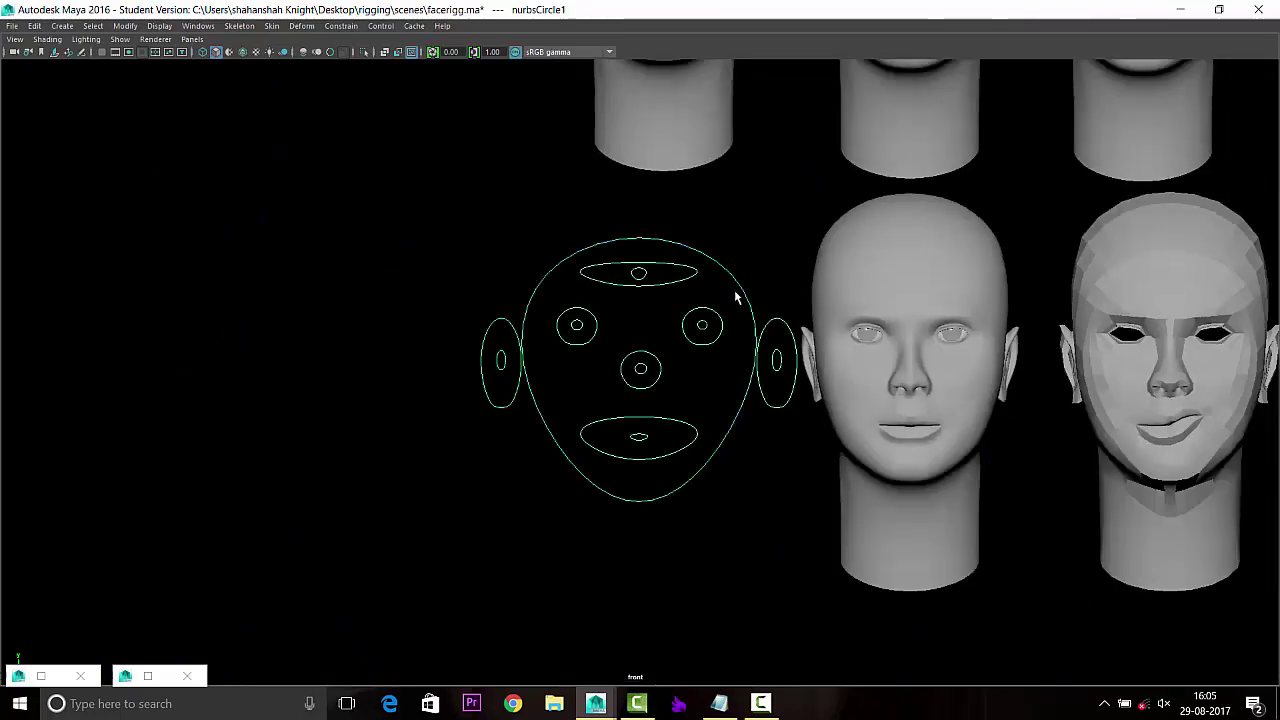
pyautogui.hotkey('ctrl', 'z')
# Test-move the selected face controls sideways and back, then deselect them.
pyautogui.press('w')
pyautogui.moveTo(643, 366); pyautogui.dragTo(577, 366)
pyautogui.hotkey('ctrl', 'z')
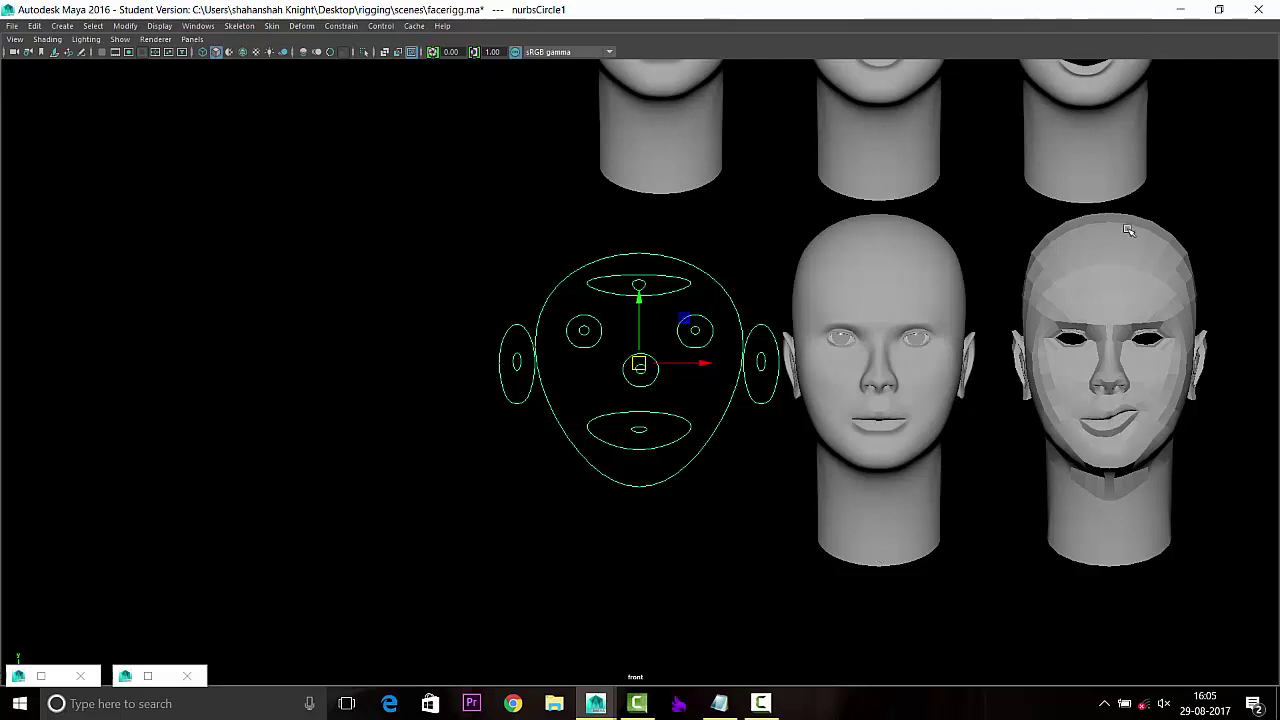
pyautogui.scroll(3, 615, 474)
pyautogui.click(615, 474)
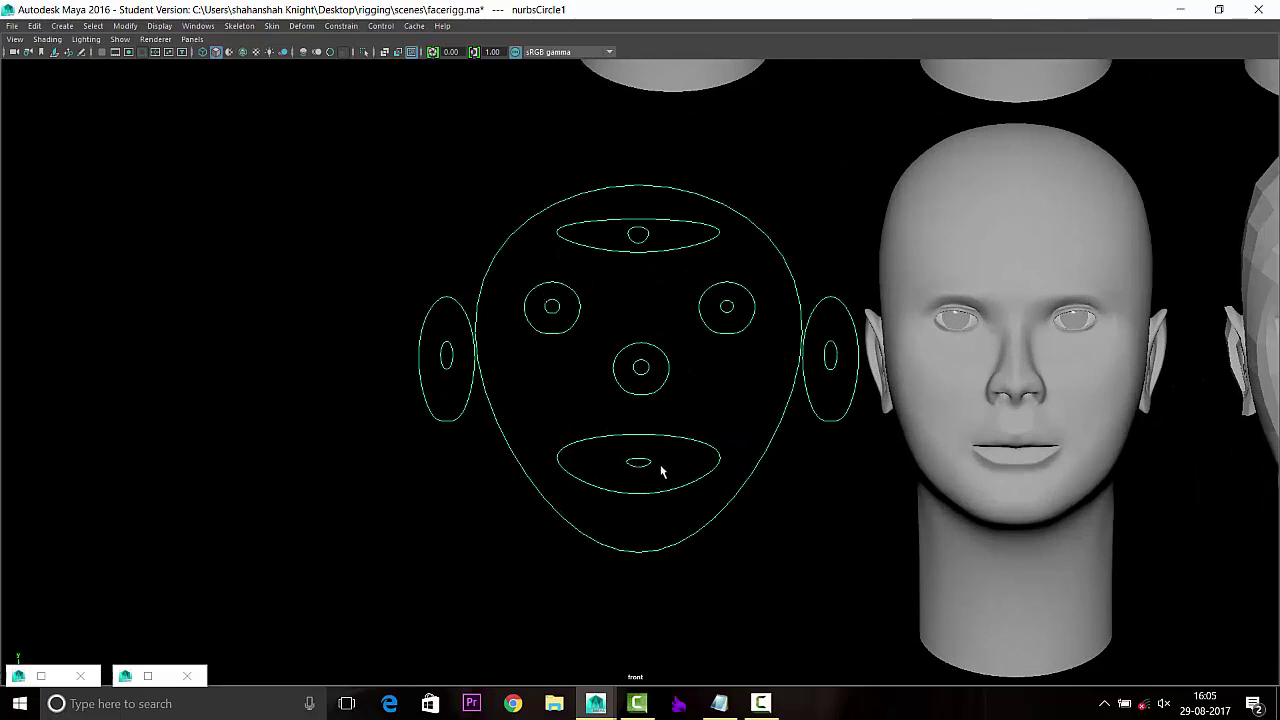
# Slide the mouth control's inner circle slightly left, then check the nose, eye and mouth controls.
pyautogui.click(640, 464)
pyautogui.scroll(2, 745, 518)
pyautogui.keyDown('alt'); pyautogui.moveTo(823, 537); pyautogui.dragTo(775, 442, button='middle'); pyautogui.keyUp('alt')
pyautogui.press('w')
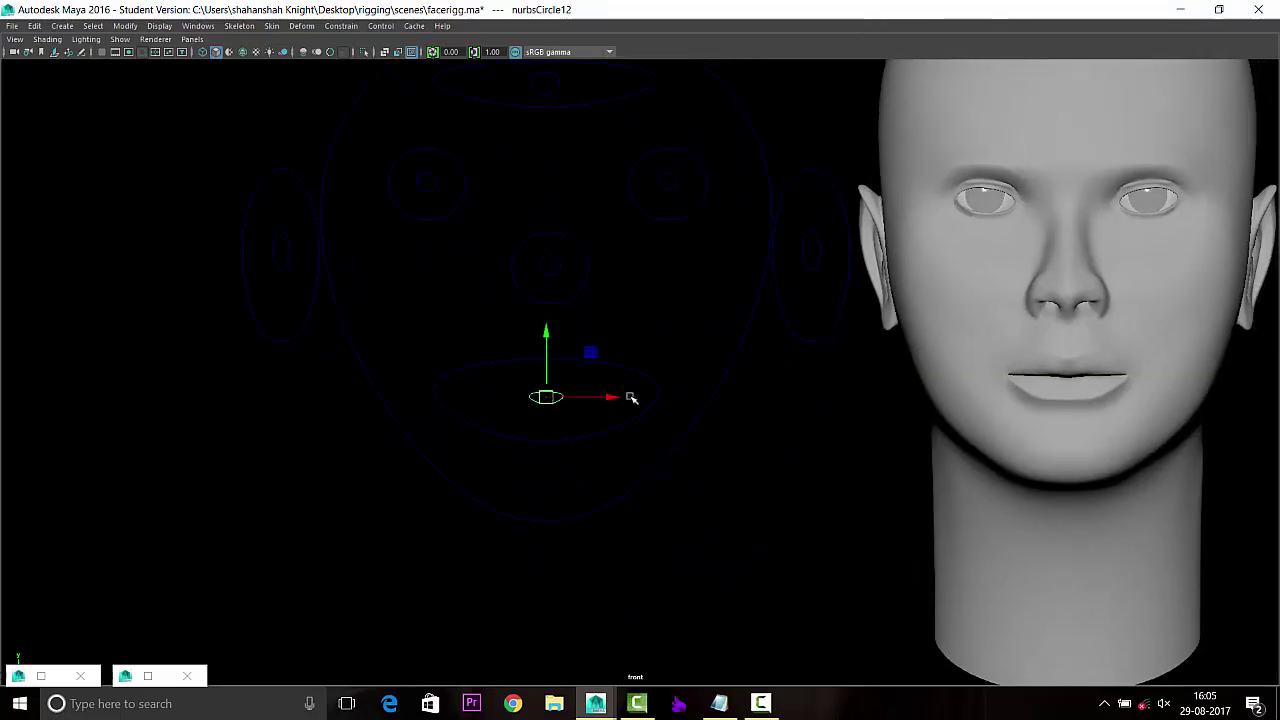
pyautogui.moveTo(631, 398)
pyautogui.mouseDown()
pyautogui.moveTo(680, 397)
pyautogui.moveTo(606, 403)
pyautogui.moveTo(625, 398)
pyautogui.mouseUp()
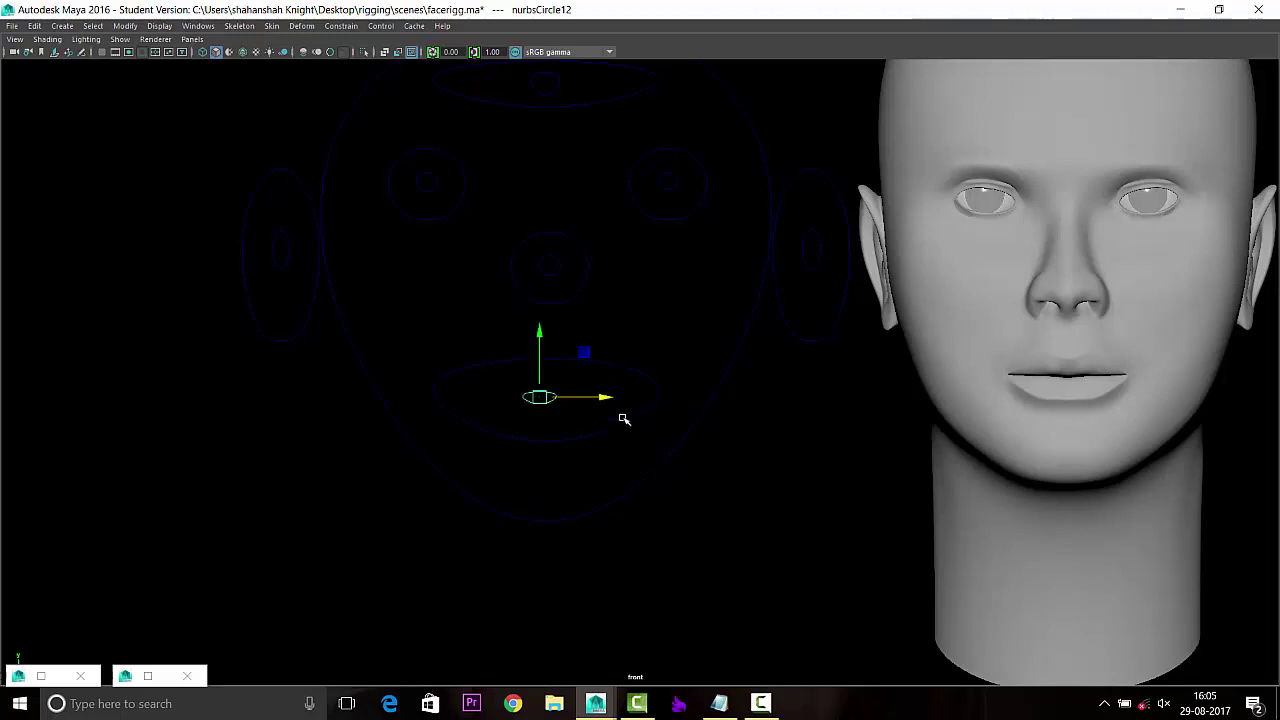
pyautogui.click(572, 251)
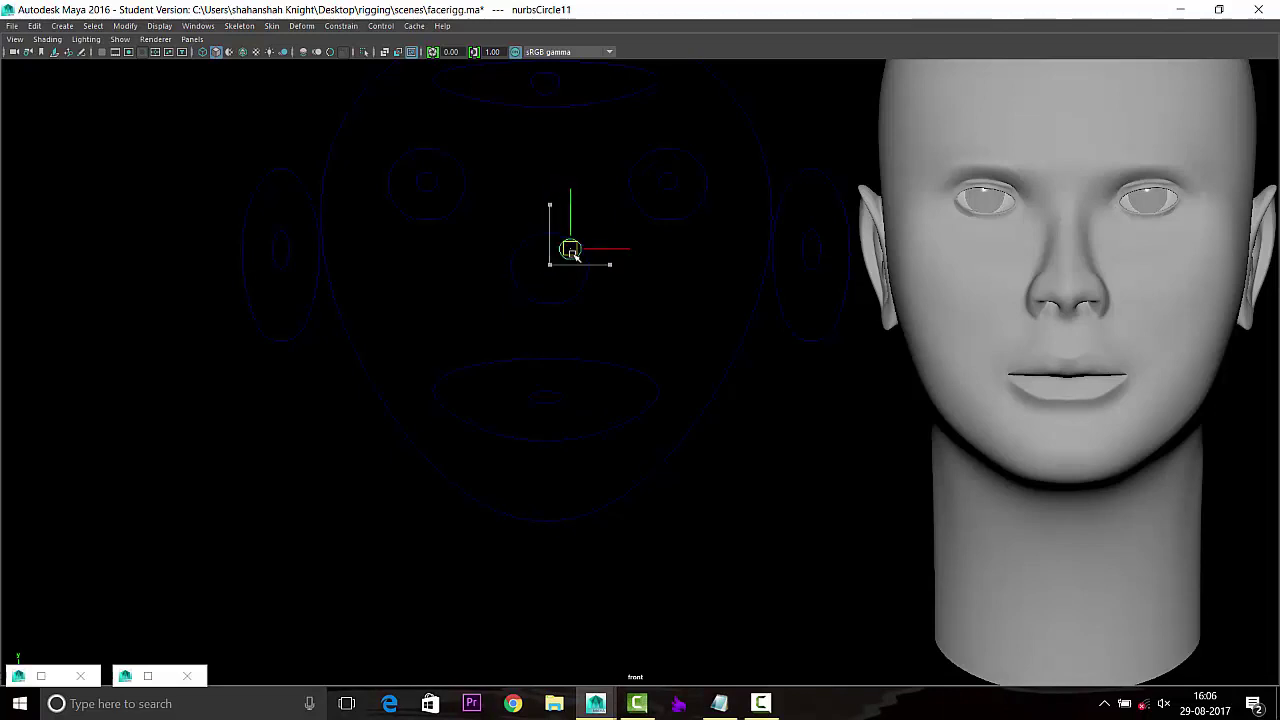
pyautogui.click(690, 158)
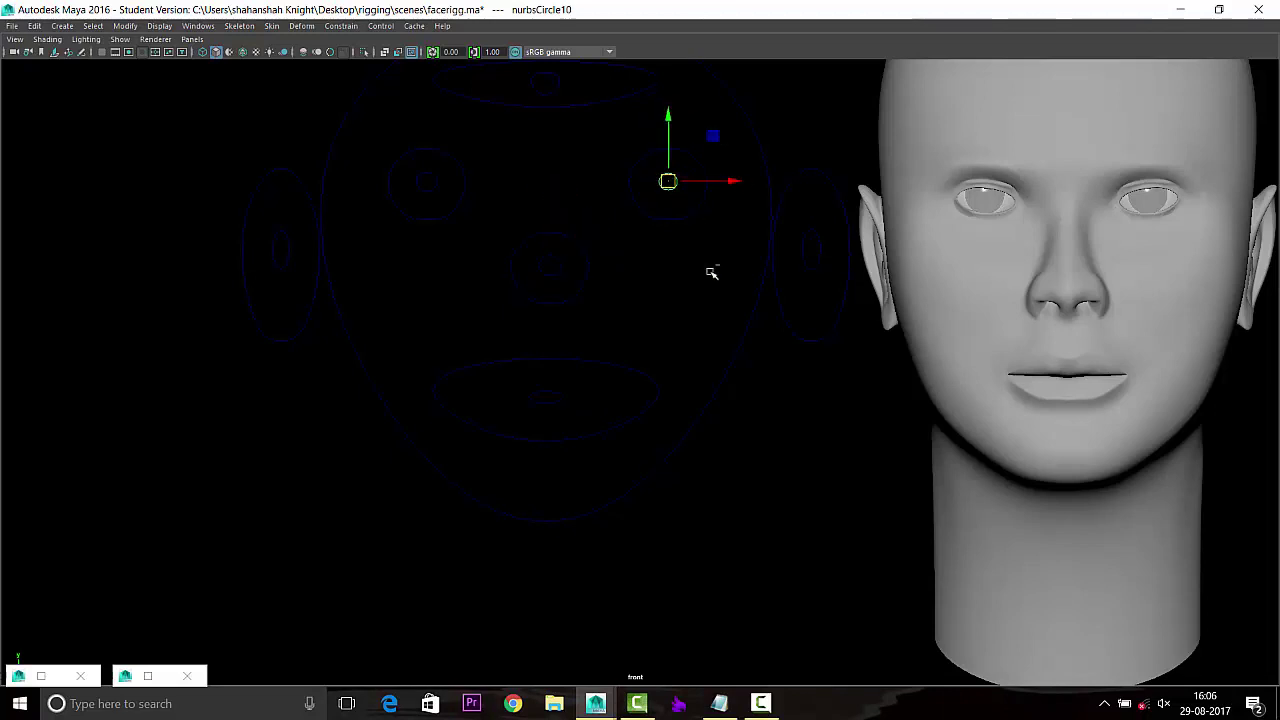
pyautogui.moveTo(578, 387); pyautogui.dragTo(530, 399)
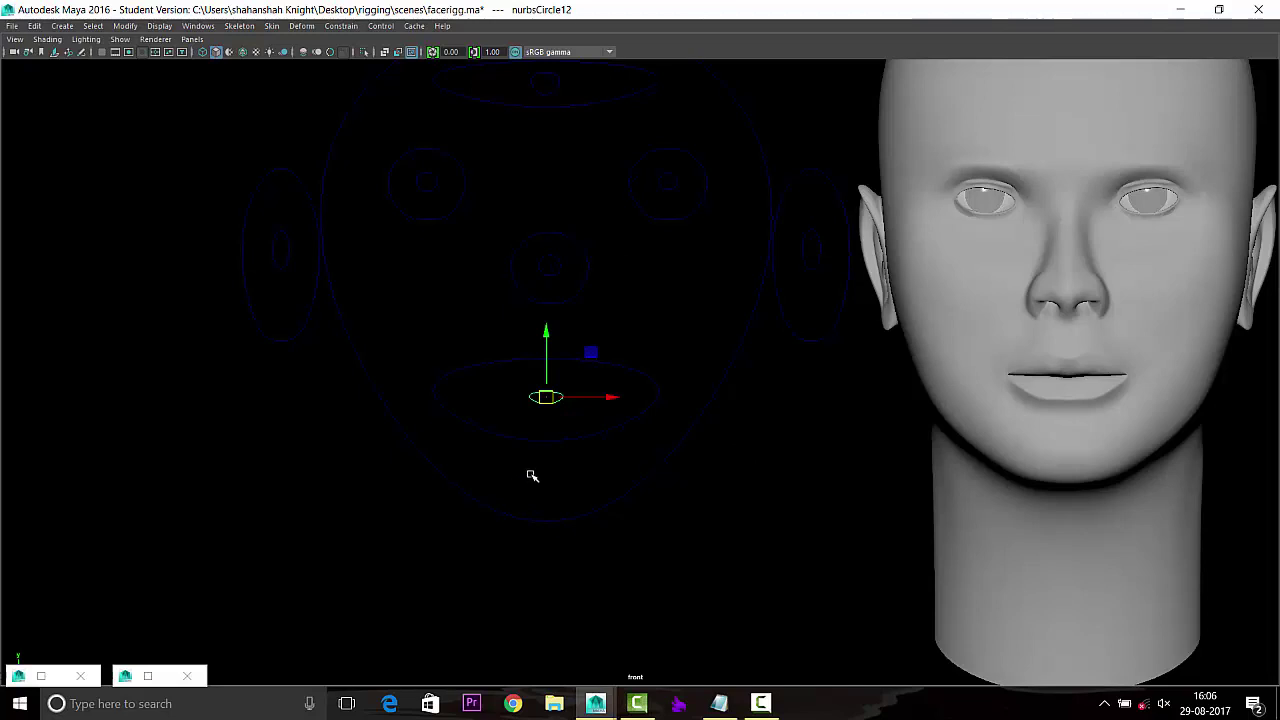
# Select every face control except the head outline and show the Channel Box.
pyautogui.scroll(-3, 530, 390)
pyautogui.moveTo(308, 132); pyautogui.dragTo(768, 557)
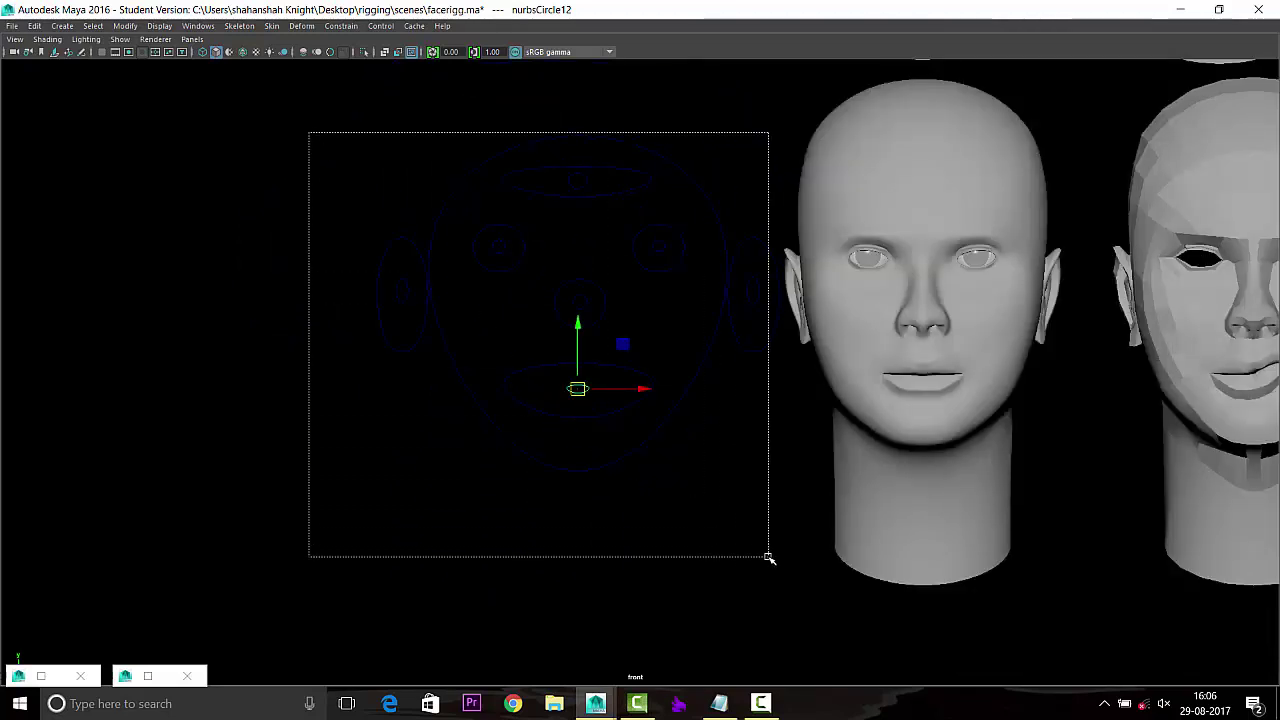
pyautogui.moveTo(768, 557); pyautogui.dragTo(768, 557)
pyautogui.keyDown('shift'); pyautogui.click(726, 185); pyautogui.keyUp('shift')
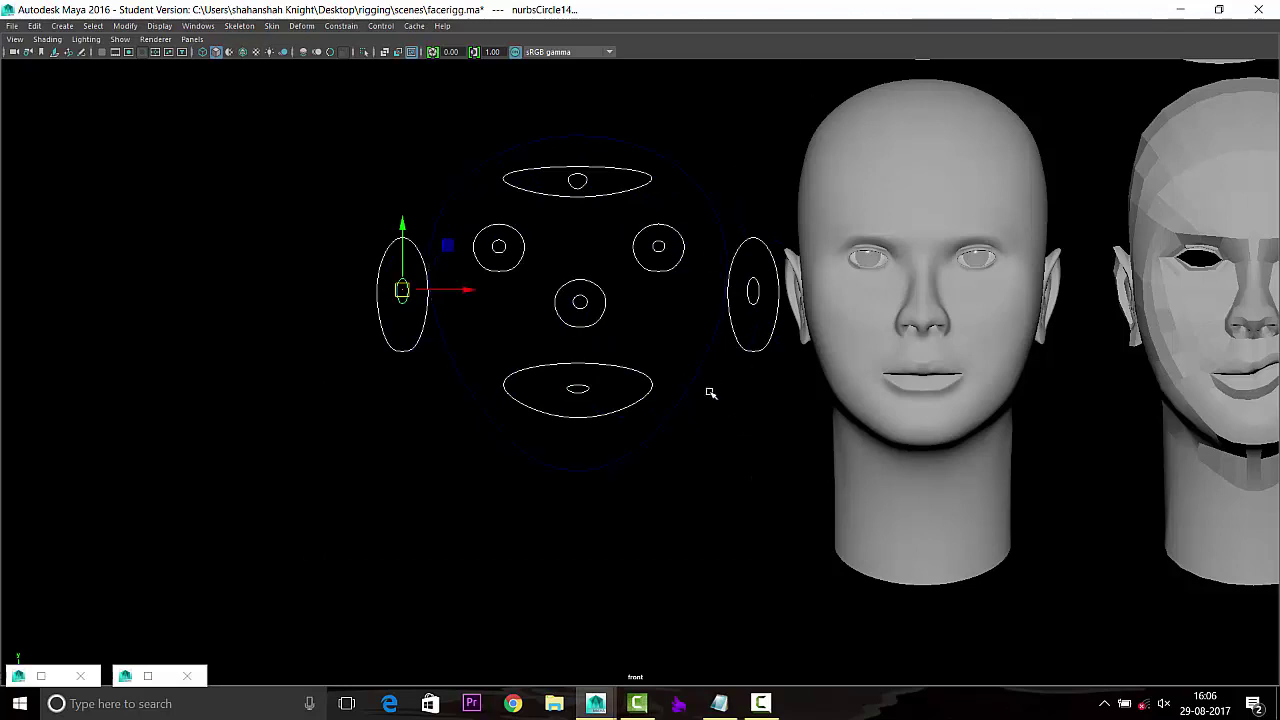
pyautogui.hotkey('ctrl', 'a')
pyautogui.hotkey('ctrl', 'a')
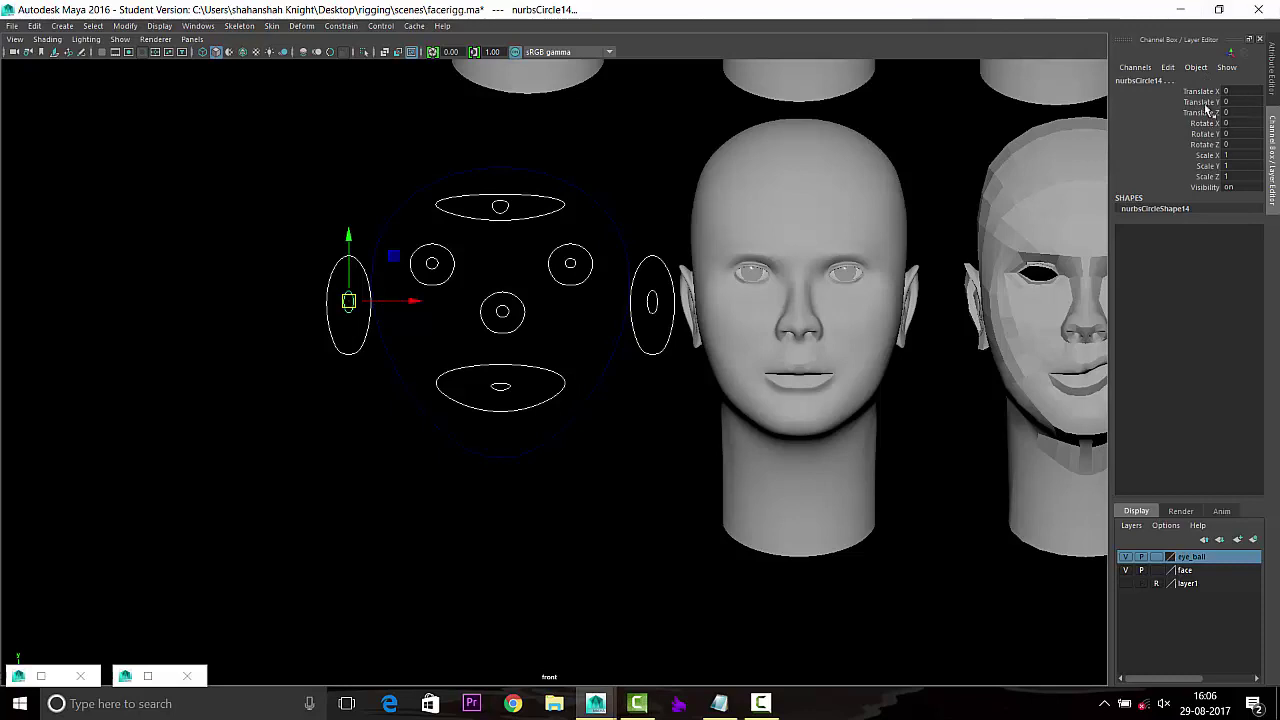
# Lock and hide Translate Z through Scale Z on the selected controls.
pyautogui.moveTo(1203, 92); pyautogui.dragTo(1210, 190)
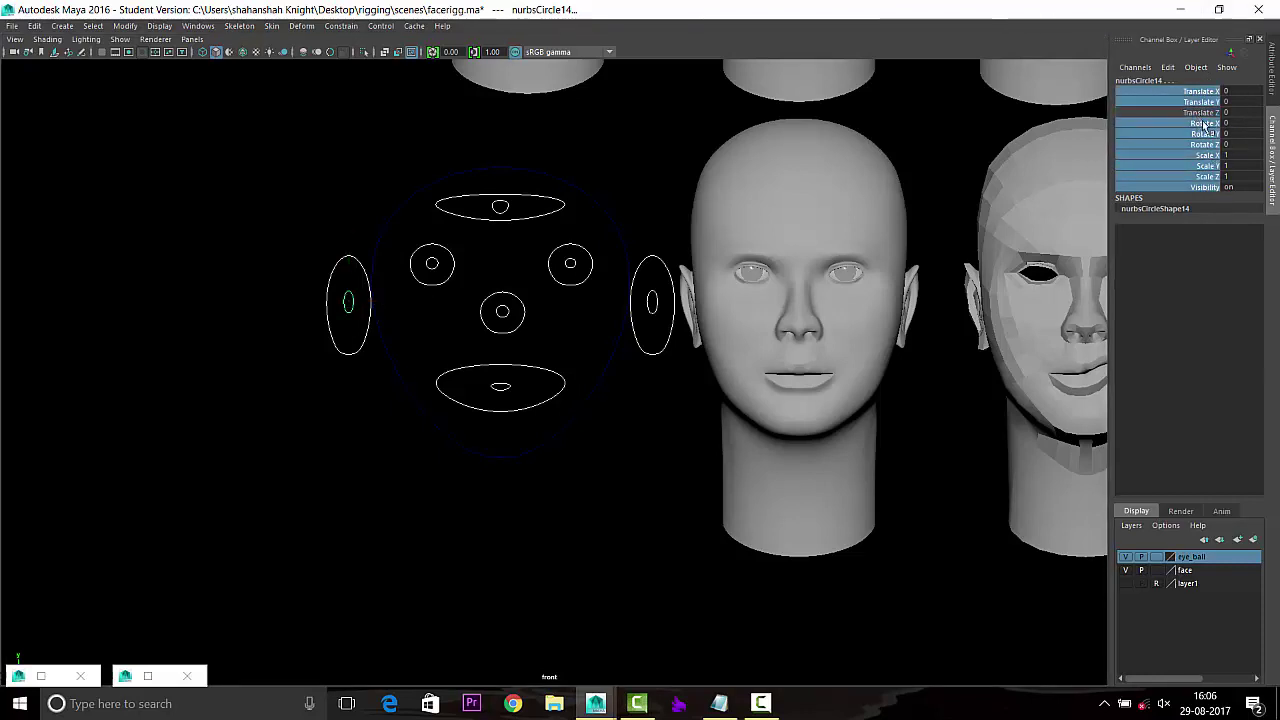
pyautogui.moveTo(1200, 113); pyautogui.dragTo(1205, 176)
pyautogui.rightClick(1211, 203)
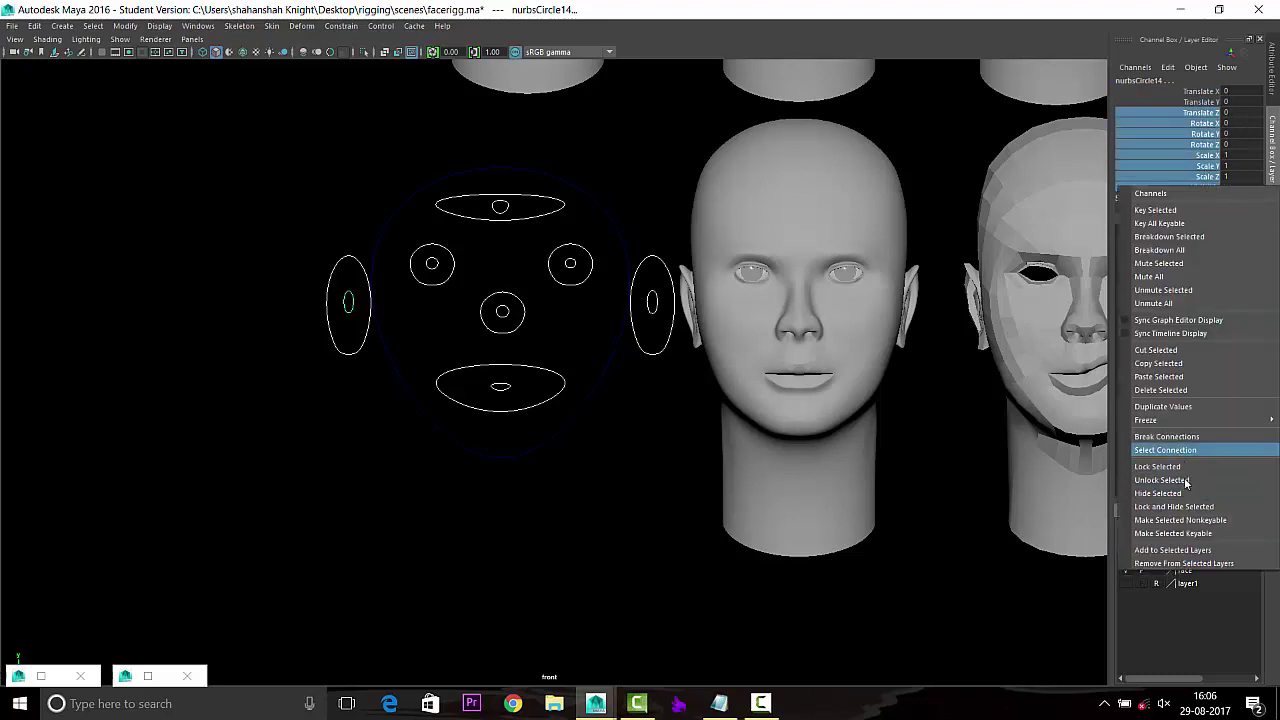
pyautogui.click(1180, 550)
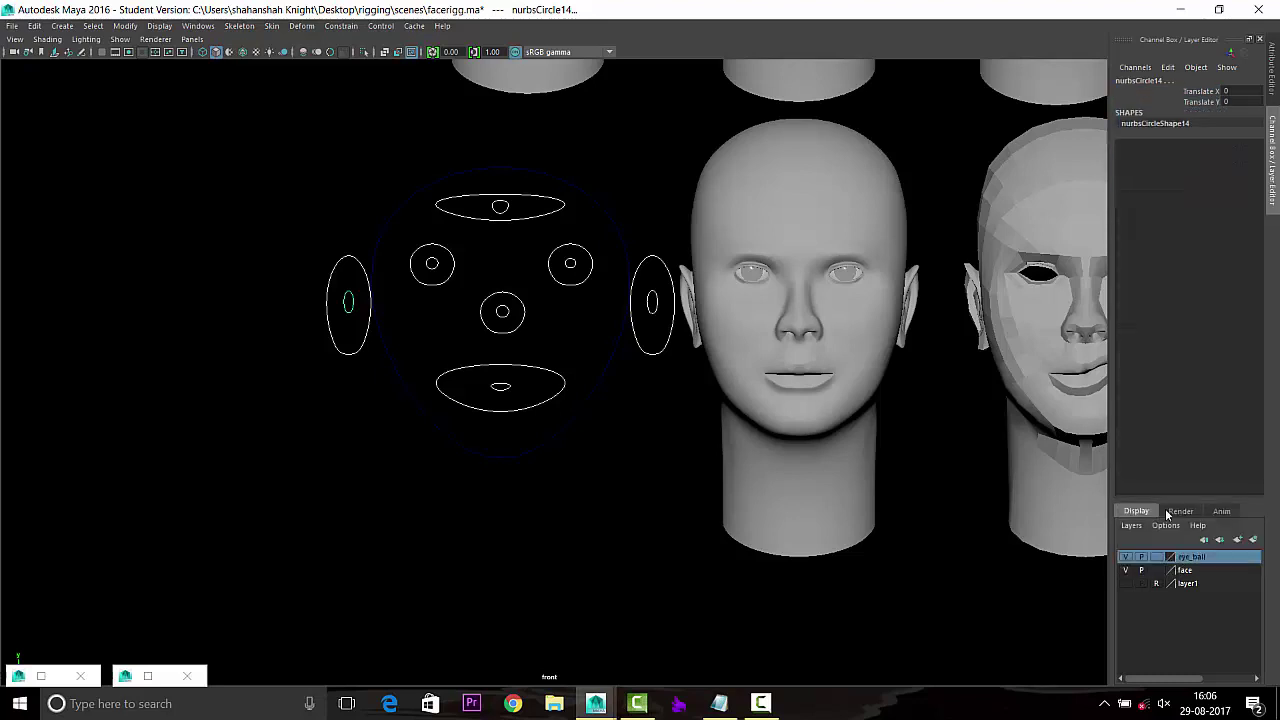
# Select the ear, top oval, bottom oval, eye and nose controls together.
pyautogui.click(339, 261)
pyautogui.scroll(2, 408, 263)
pyautogui.keyDown('shift'); pyautogui.click(543, 156); pyautogui.keyUp('shift')
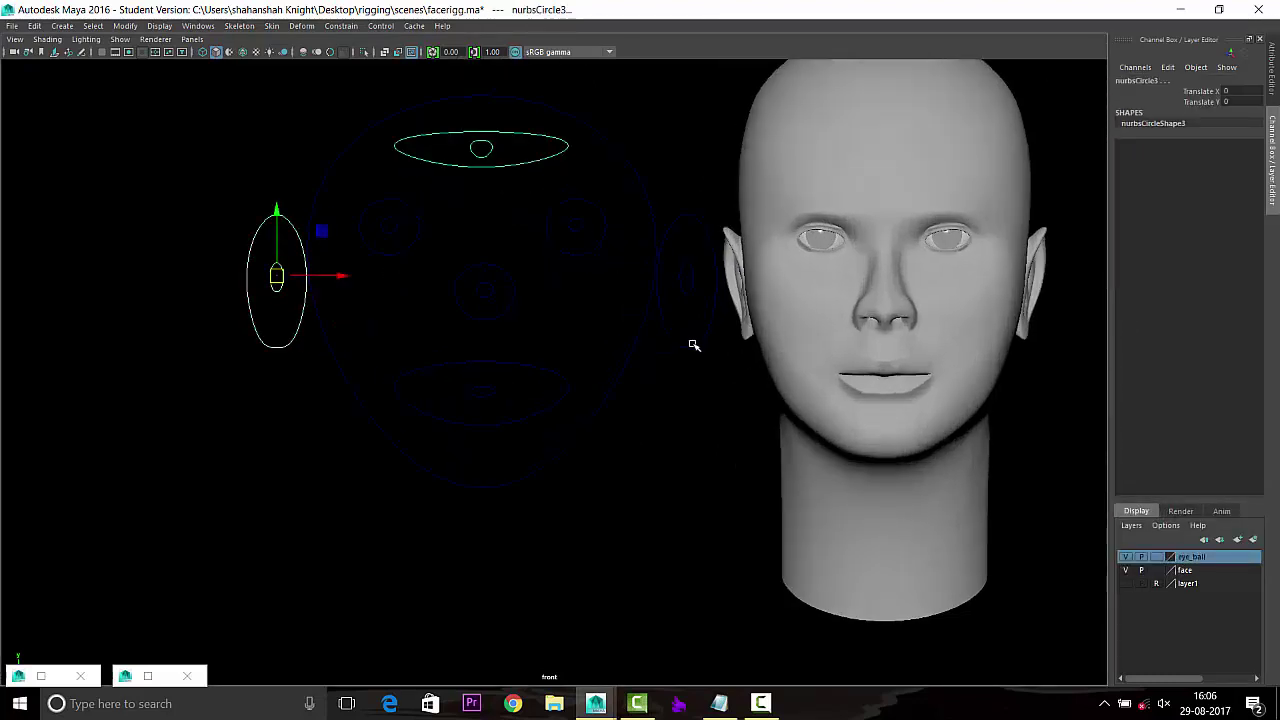
pyautogui.keyDown('shift'); pyautogui.click(694, 346); pyautogui.keyUp('shift')
pyautogui.keyDown('shift'); pyautogui.click(551, 380); pyautogui.keyUp('shift')
pyautogui.keyDown('shift'); pyautogui.click(578, 254); pyautogui.keyUp('shift')
pyautogui.keyDown('shift'); pyautogui.click(497, 291); pyautogui.keyUp('shift')
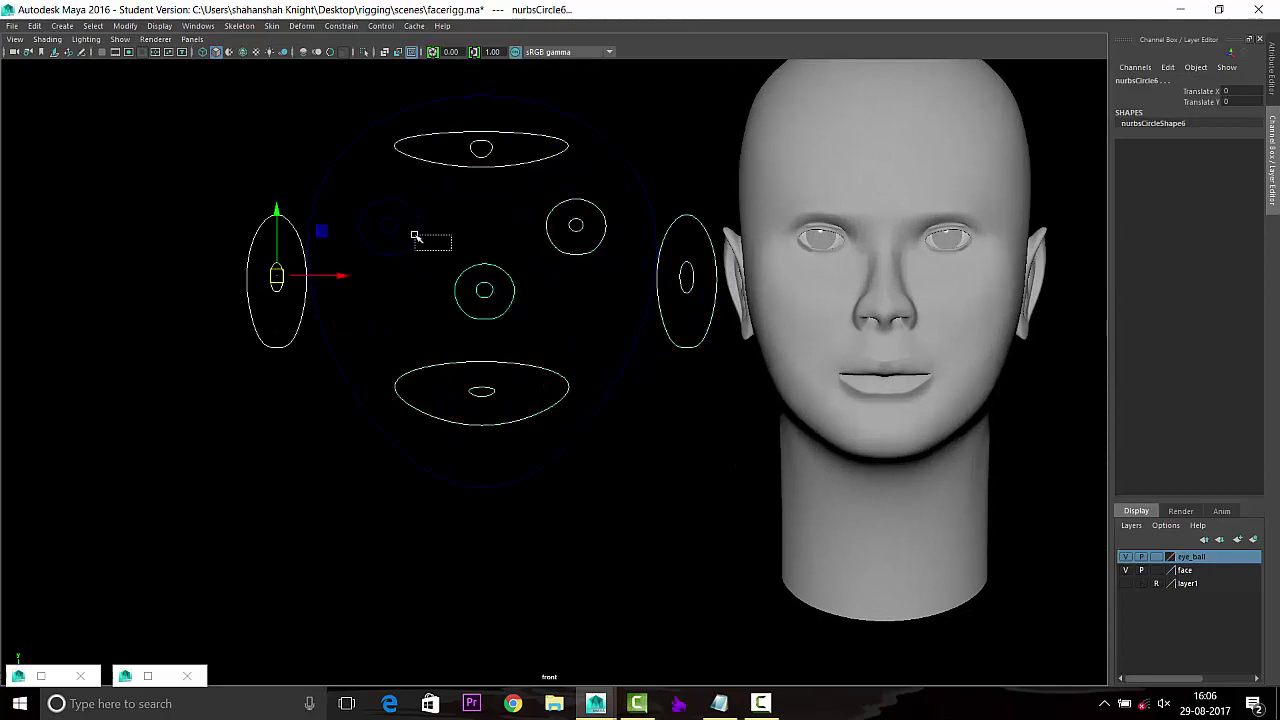
pyautogui.keyDown('shift'); pyautogui.moveTo(415, 237); pyautogui.dragTo(414, 236); pyautogui.keyUp('shift')
# Lock and hide their extra channels, leaving Translate X and Y, then go to perspective view.
pyautogui.click(1200, 91)
pyautogui.rightClick(1195, 96)
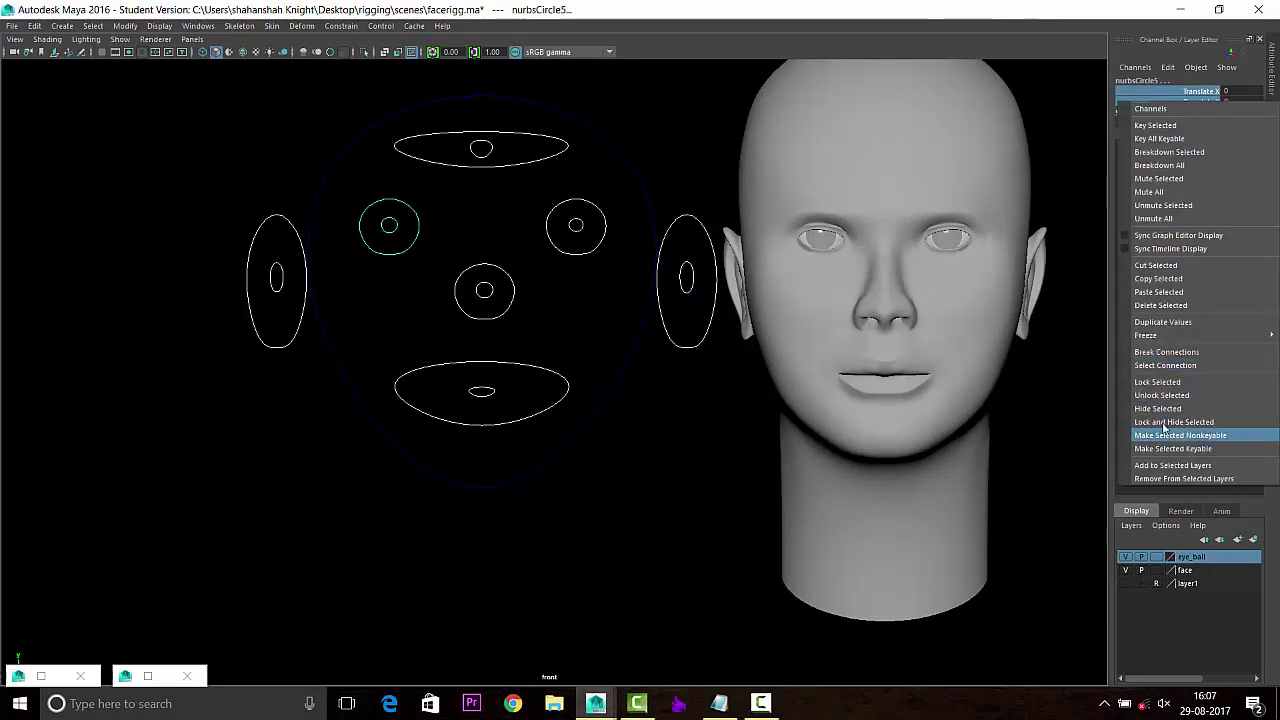
pyautogui.click(480, 160)
pyautogui.rightClick(1195, 88)
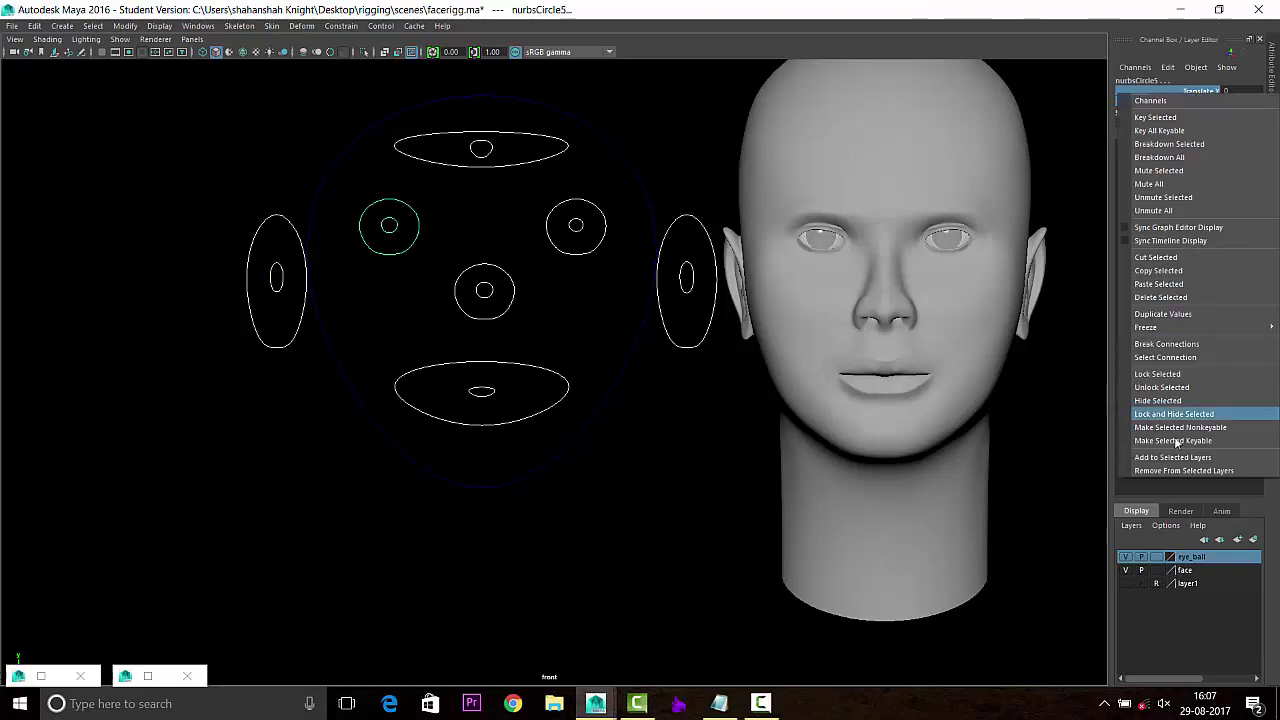
pyautogui.click(1174, 414)
pyautogui.click(484, 283)
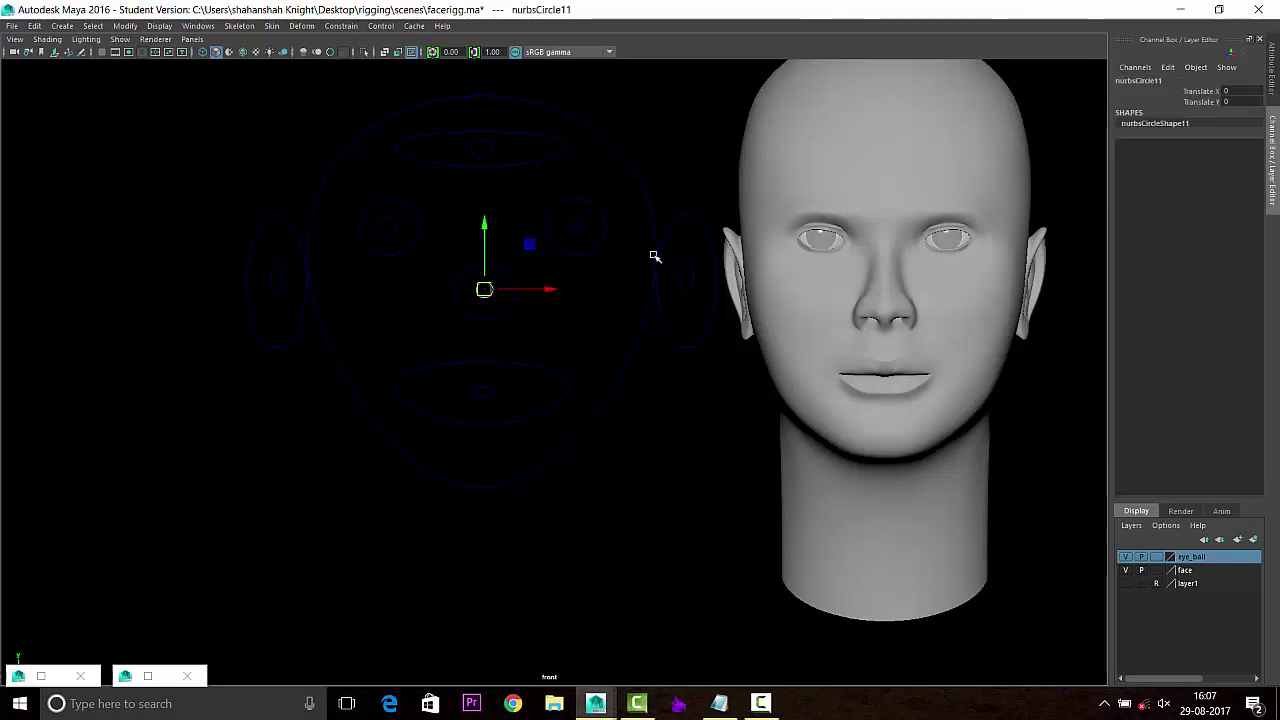
pyautogui.press('space')
pyautogui.press('space')
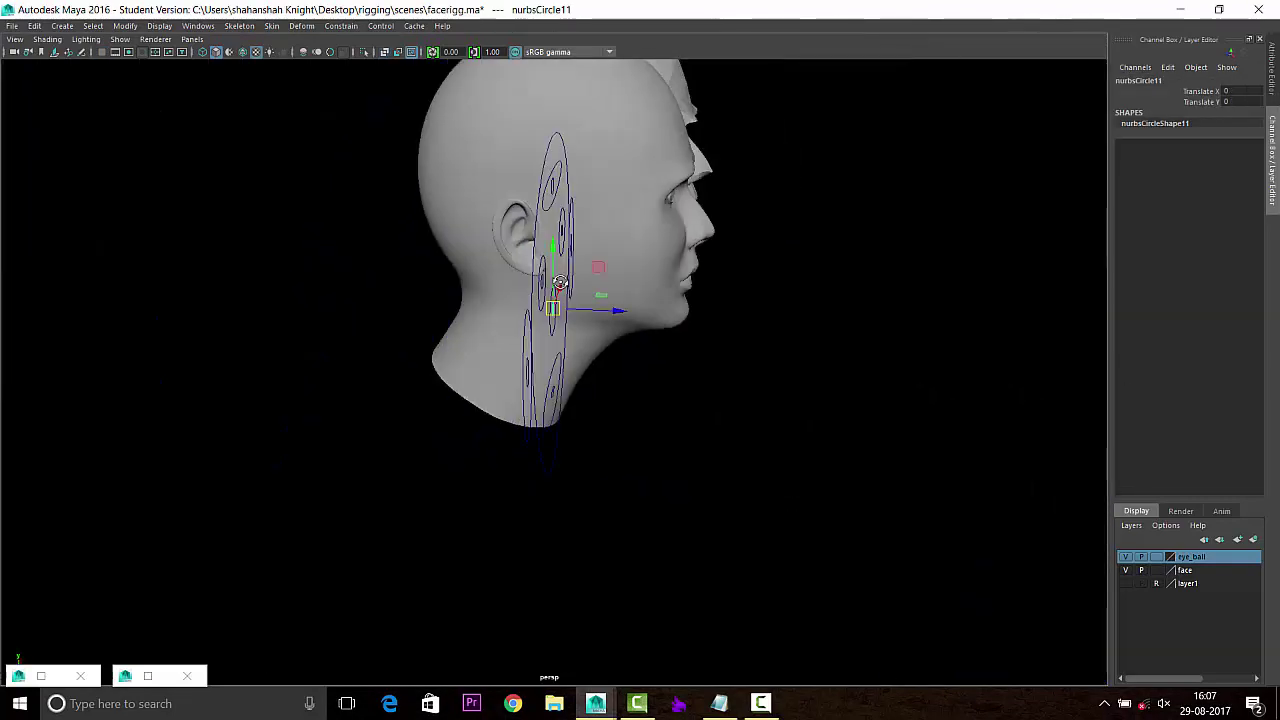
# Select mouth control nurbsCircle12 and load its Translate X as driver in Set Driven Key.
pyautogui.click(843, 329)
pyautogui.moveTo(843, 329)
pyautogui.keyDown('alt'); pyautogui.mouseDown()
pyautogui.moveTo(611, 326)
pyautogui.moveTo(486, 380)
pyautogui.moveTo(466, 449)
pyautogui.mouseUp(); pyautogui.keyUp('alt')
pyautogui.click(400, 456)
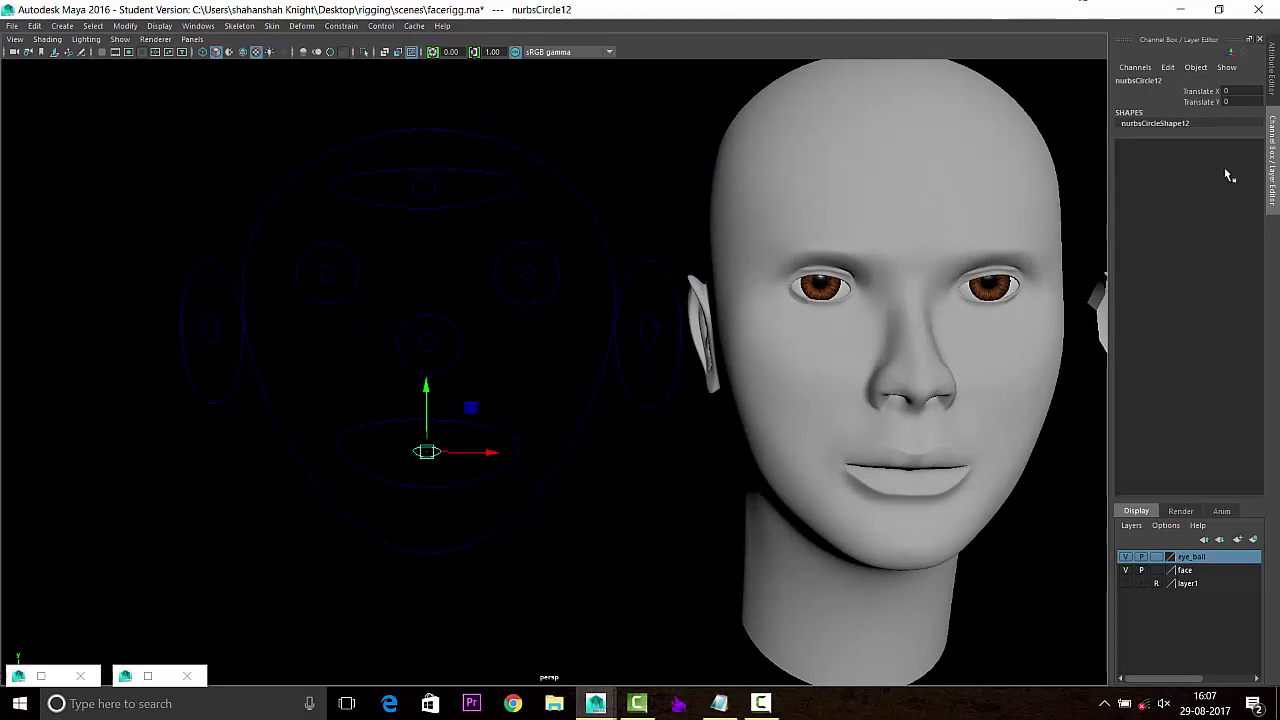
pyautogui.click(1200, 91)
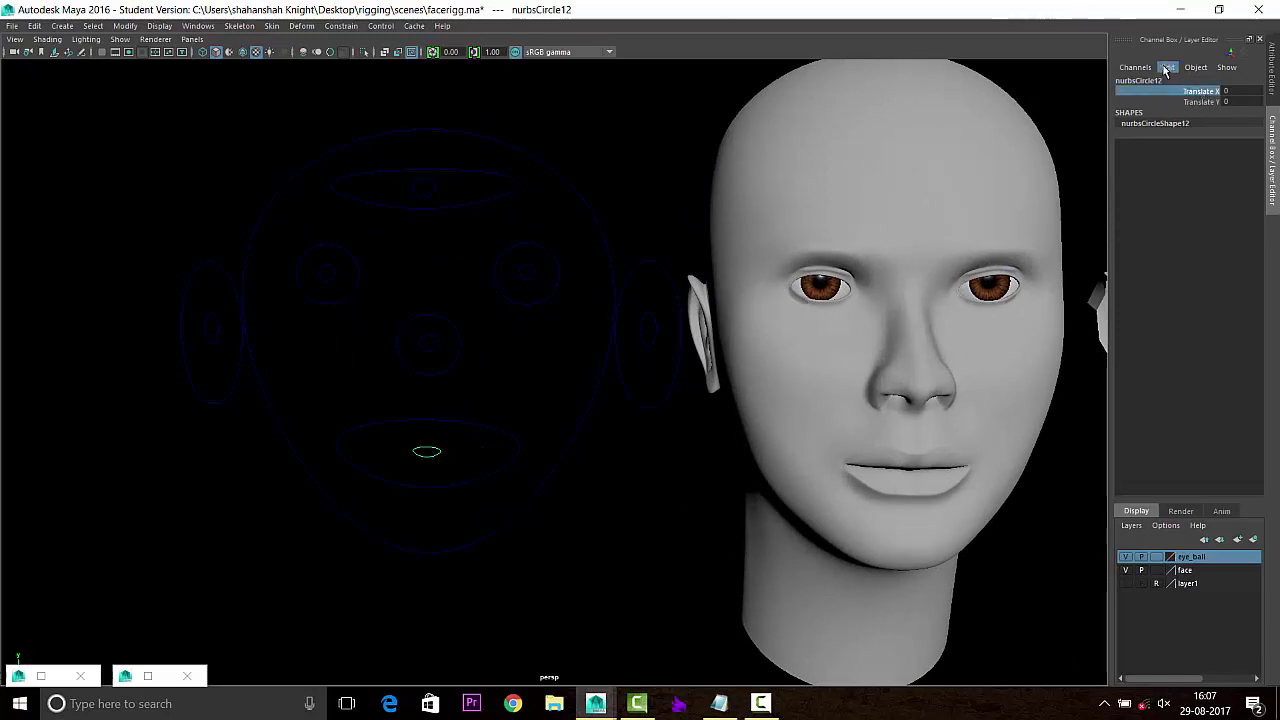
pyautogui.click(1168, 67)
pyautogui.click(1170, 95)
pyautogui.click(938, 510)
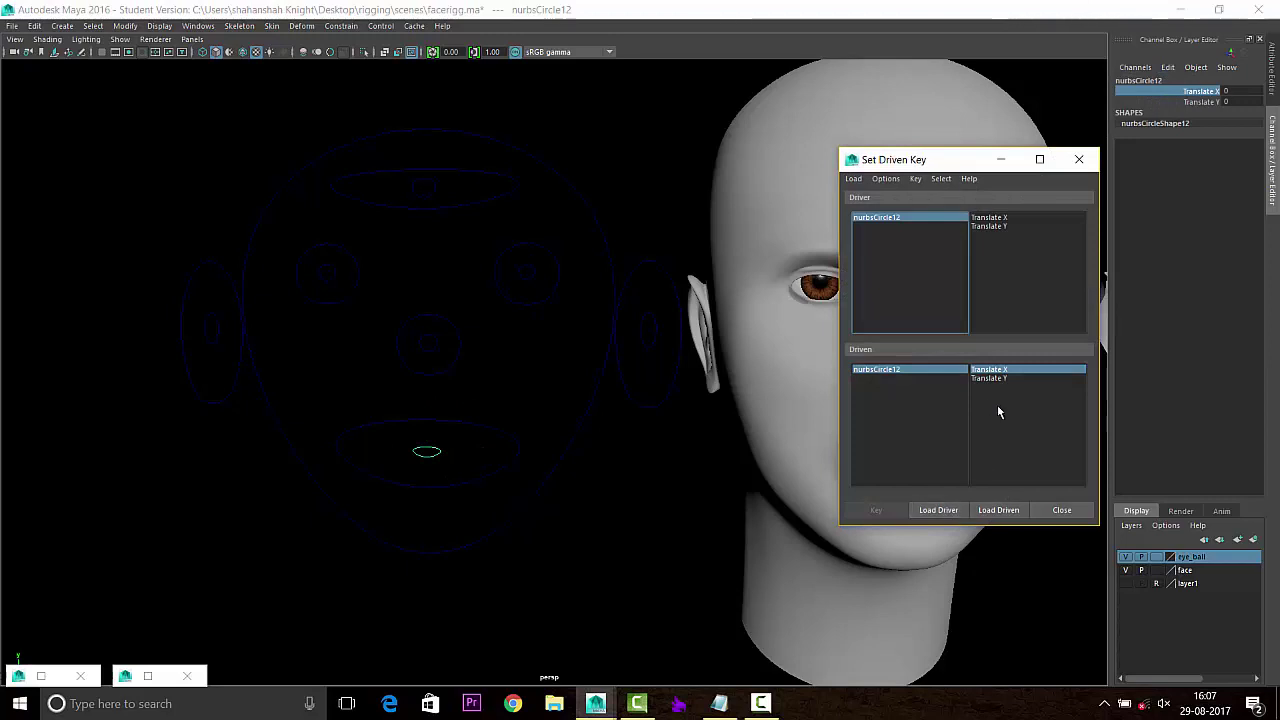
# Open the Outliner and place it beside the Set Driven Key window.
pyautogui.keyDown('alt'); pyautogui.moveTo(537, 351); pyautogui.dragTo(490, 386); pyautogui.keyUp('alt')
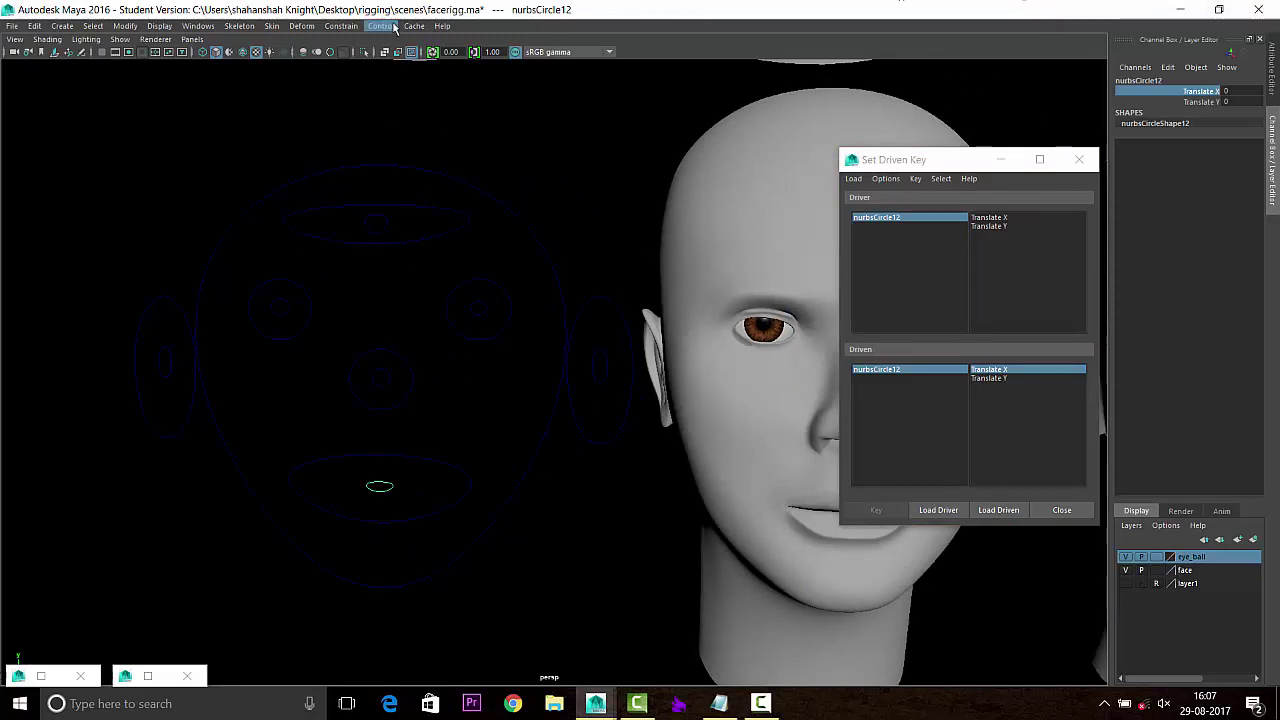
pyautogui.click(198, 26)
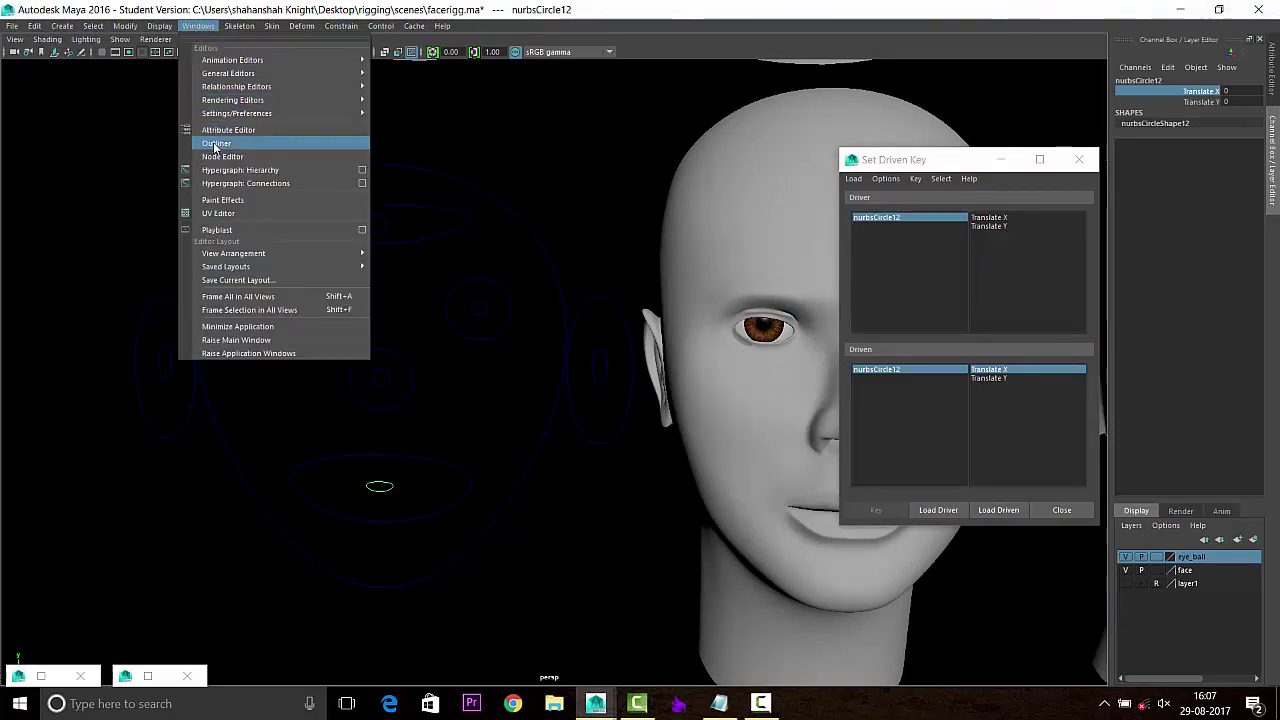
pyautogui.click(176, 138)
pyautogui.moveTo(93, 9); pyautogui.dragTo(306, 50)
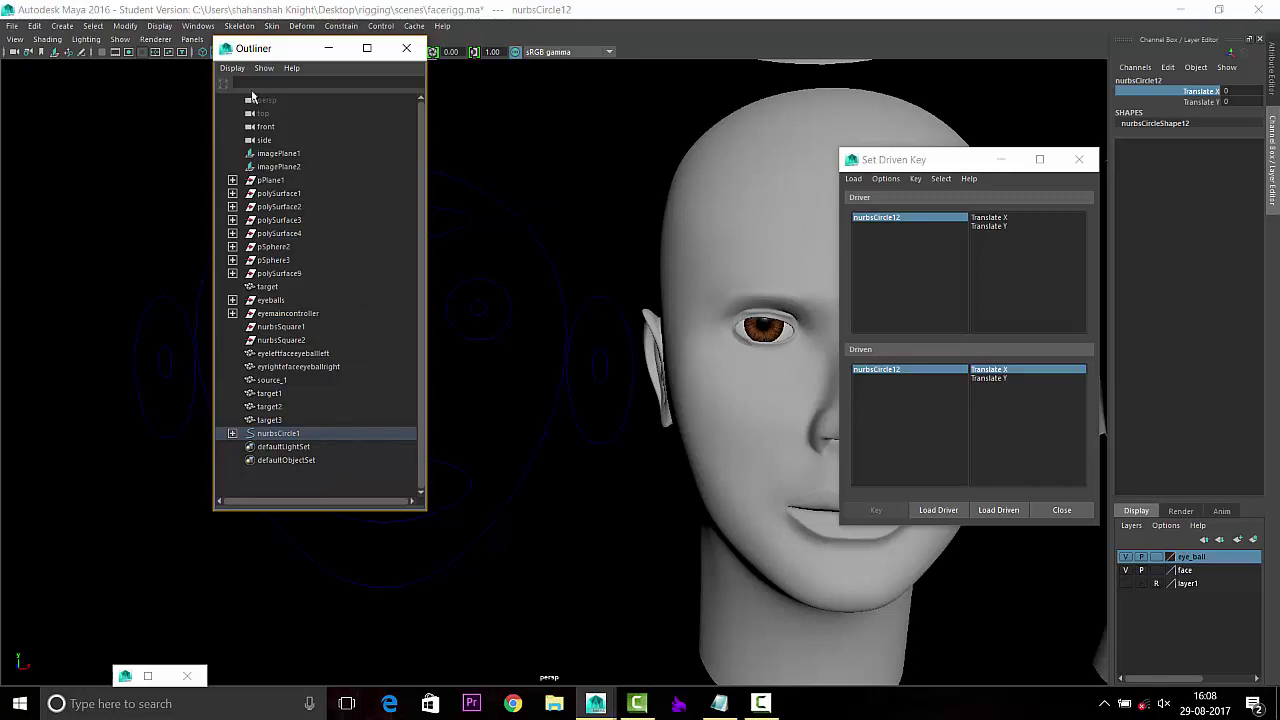
# Make the Outliner list shape and non-DAG nodes, including the blend shapes.
pyautogui.click(232, 68)
pyautogui.click(226, 105)
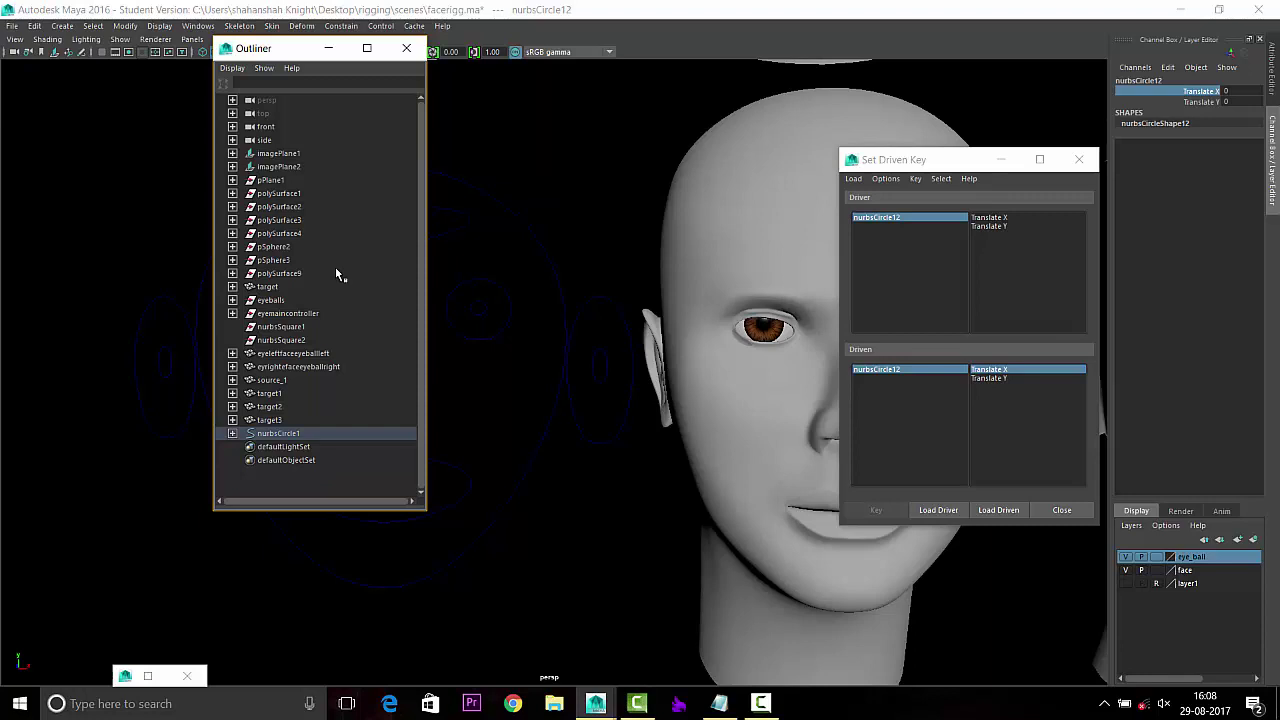
pyautogui.click(232, 68)
pyautogui.click(245, 89)
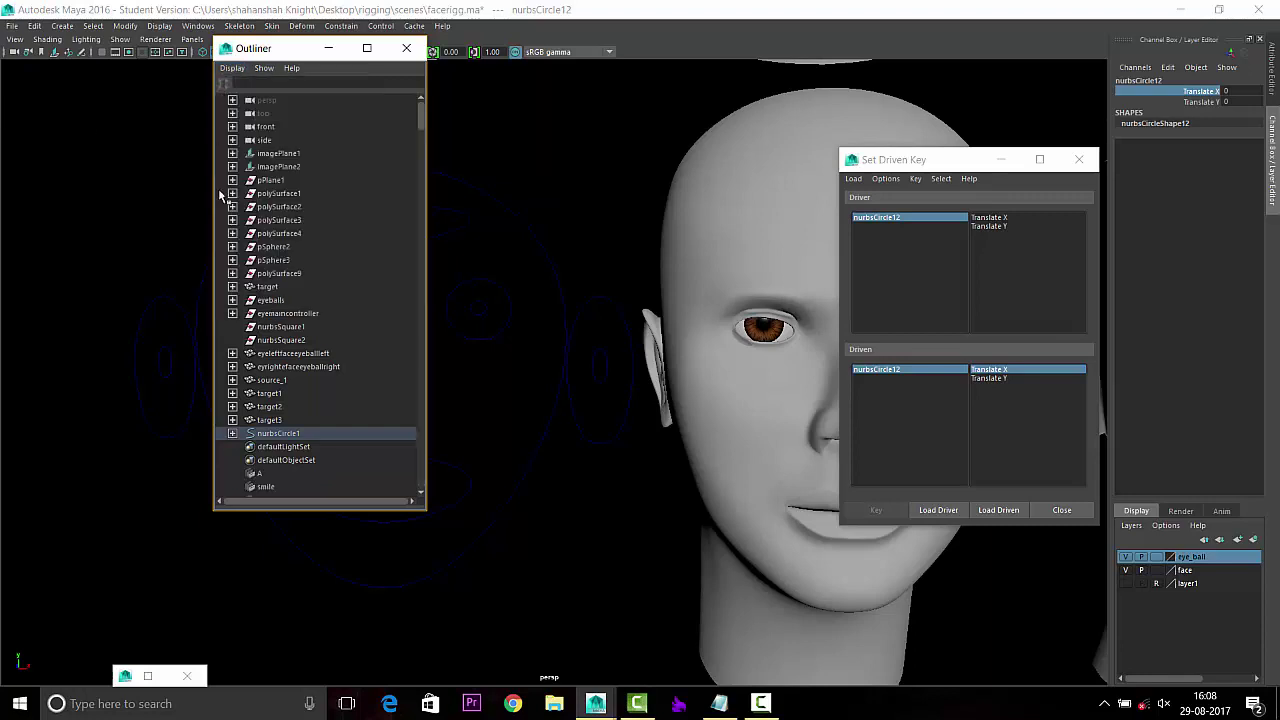
pyautogui.scroll(-10, 277, 320)
pyautogui.scroll(7, 277, 320)
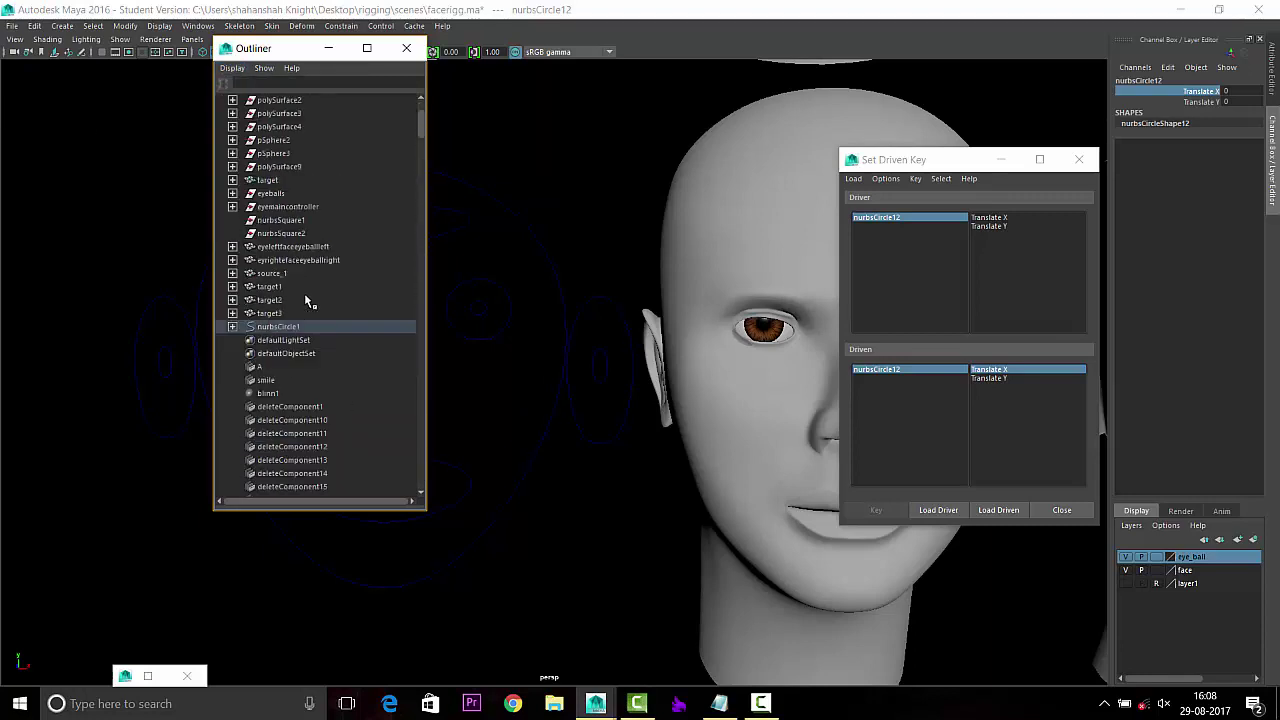
pyautogui.scroll(-5, 307, 300)
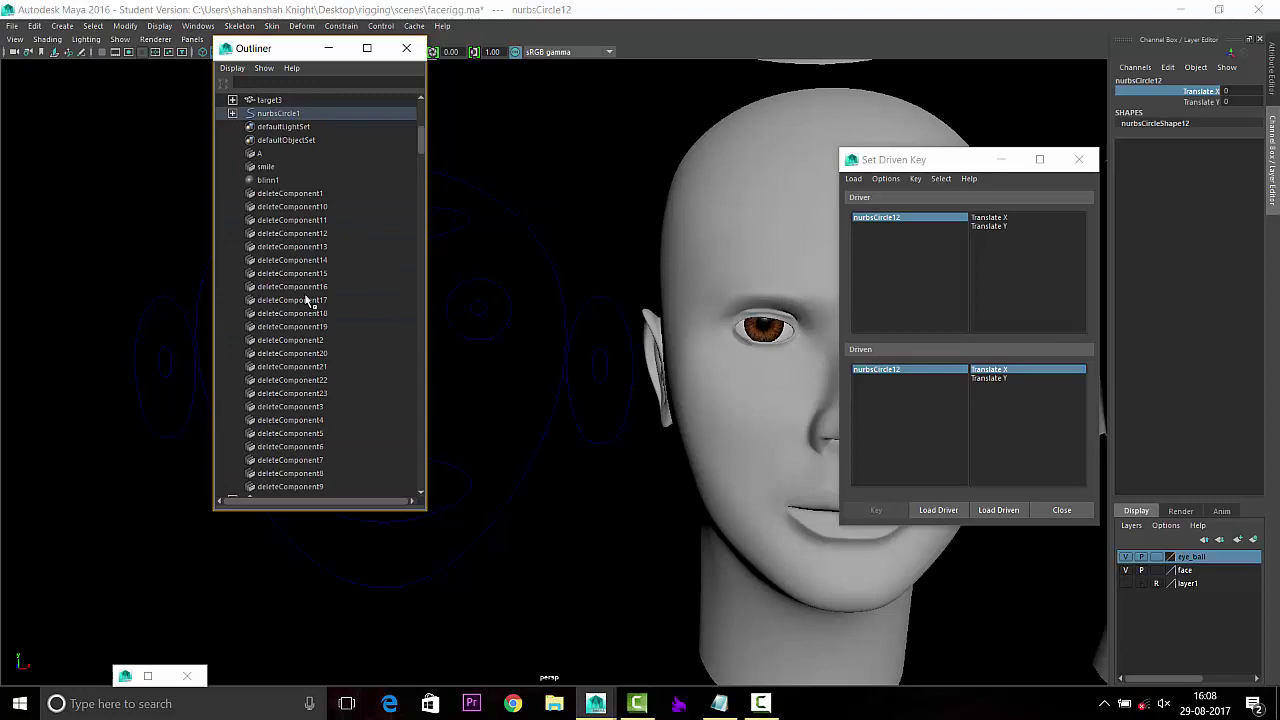
# Load blend shape nodes A and smile as driven objects.
pyautogui.click(256, 154)
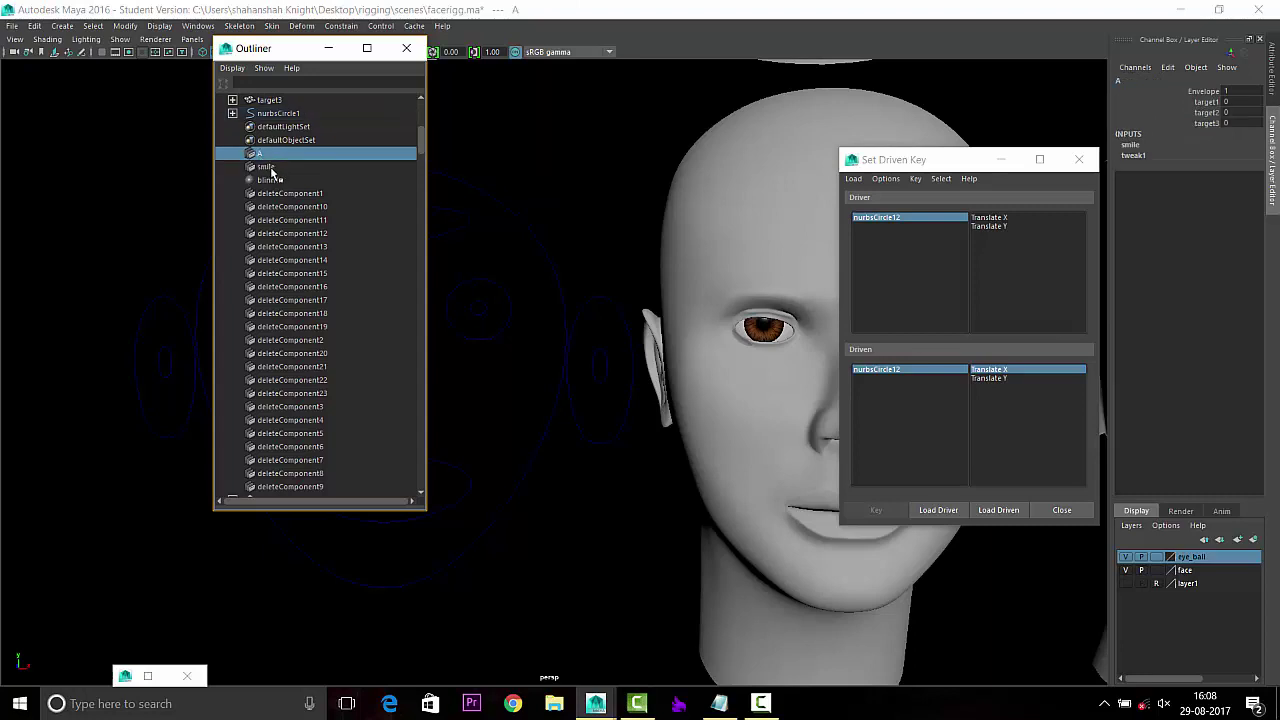
pyautogui.keyDown('ctrl'); pyautogui.click(268, 167); pyautogui.keyUp('ctrl')
pyautogui.click(998, 510)
pyautogui.click(908, 443)
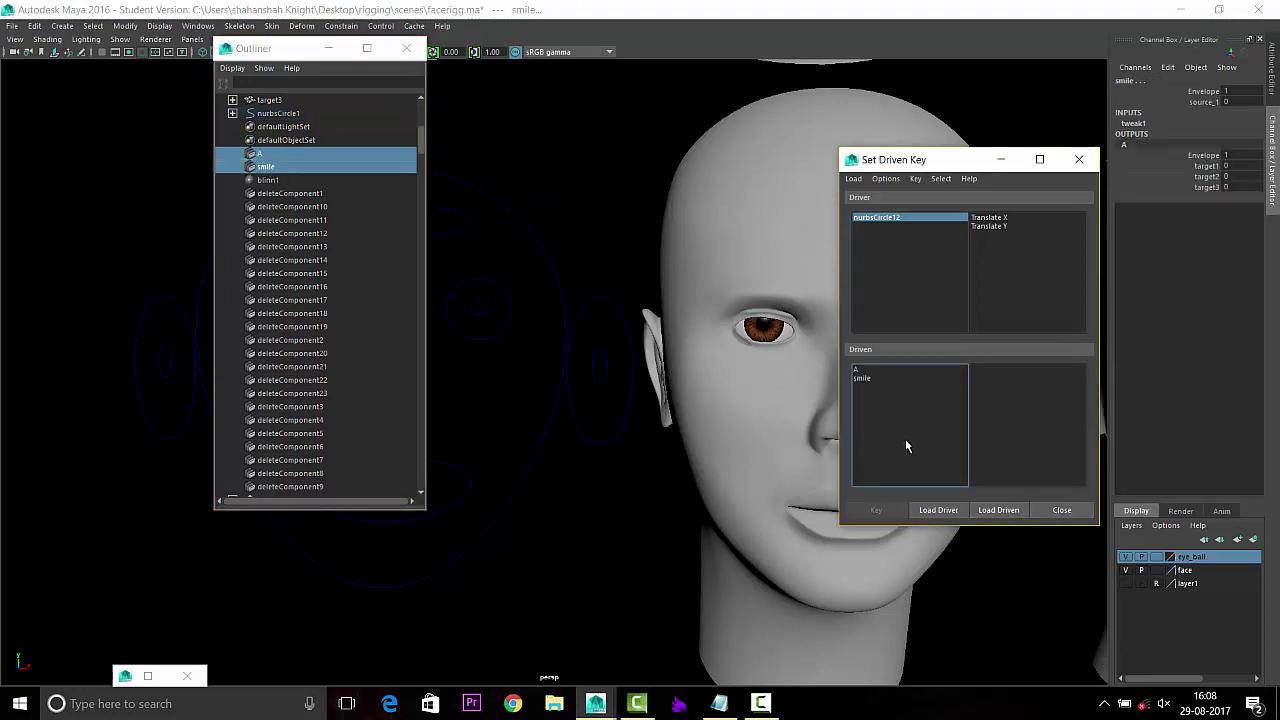
pyautogui.click(327, 49)
# Pair Translate X with smile's source_1 and set the first key at rest.
pyautogui.click(862, 378)
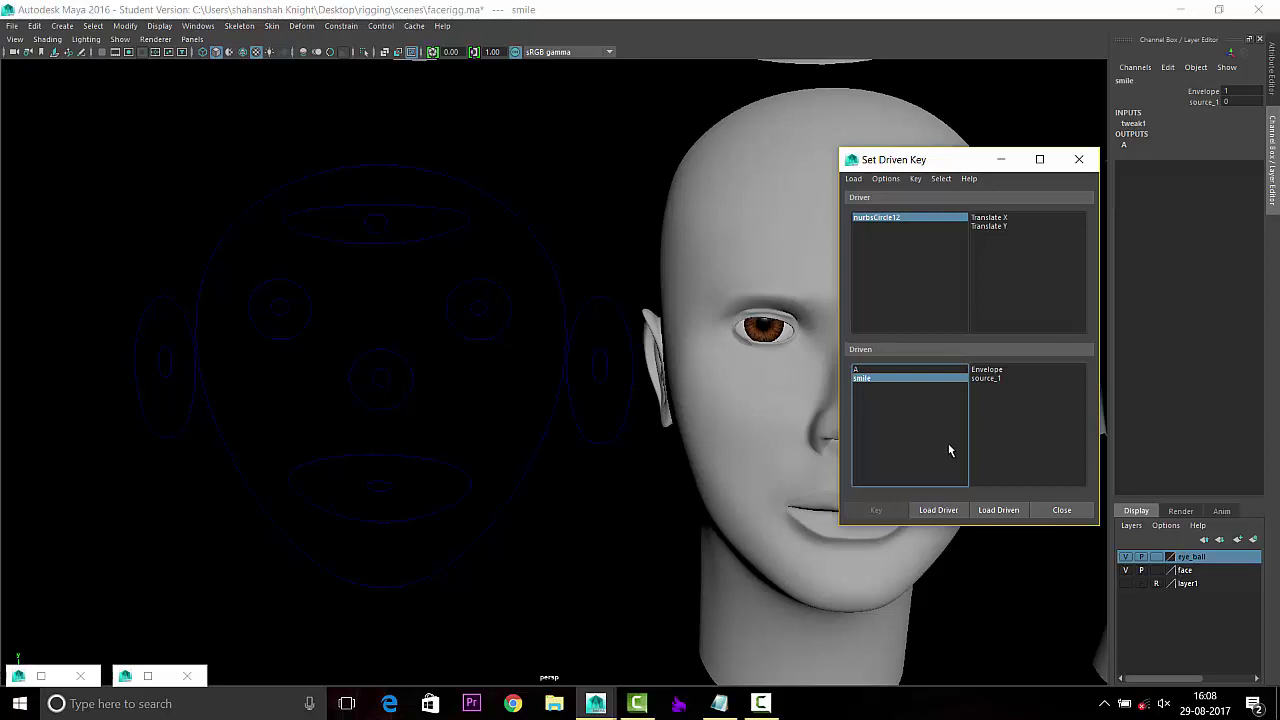
pyautogui.click(997, 218)
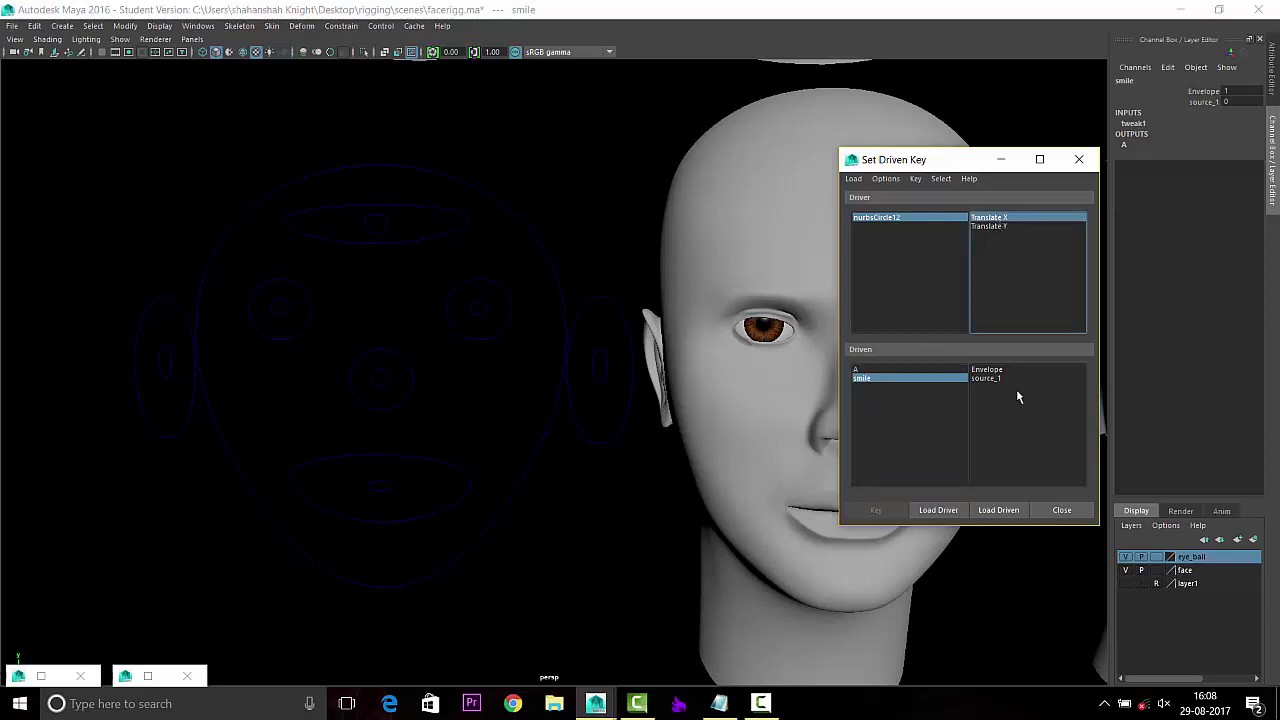
pyautogui.click(990, 379)
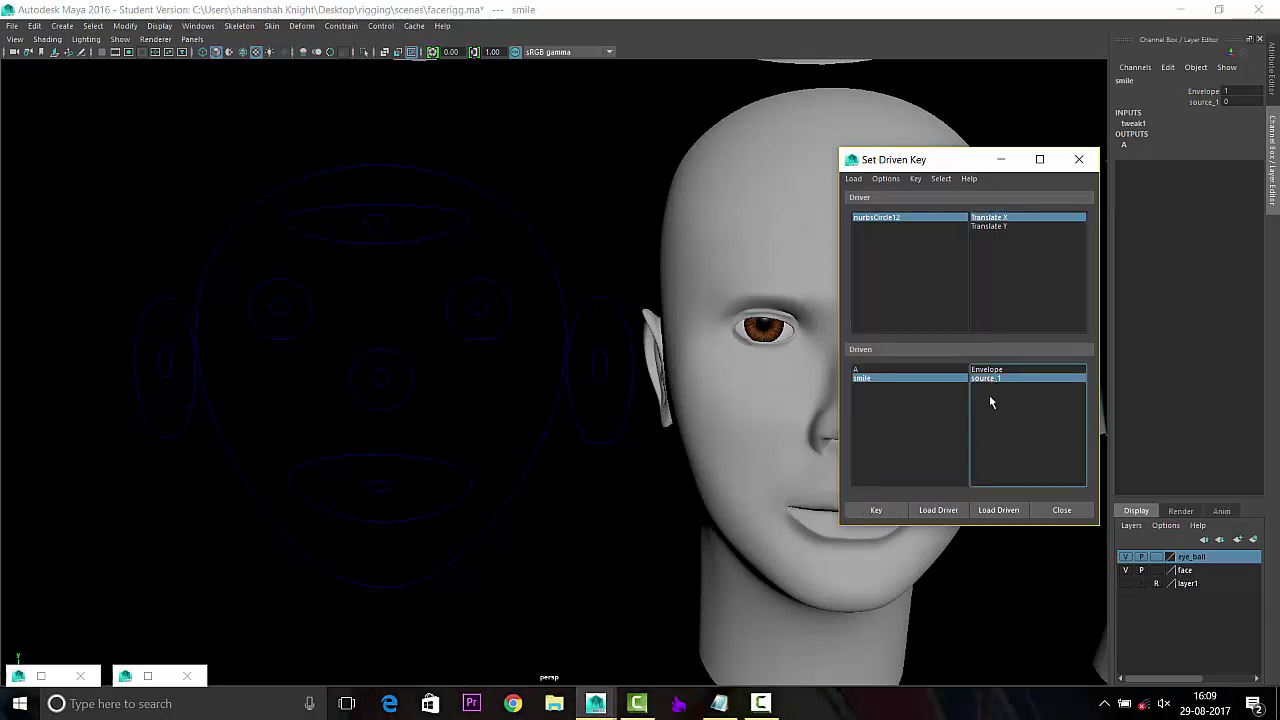
pyautogui.click(880, 510)
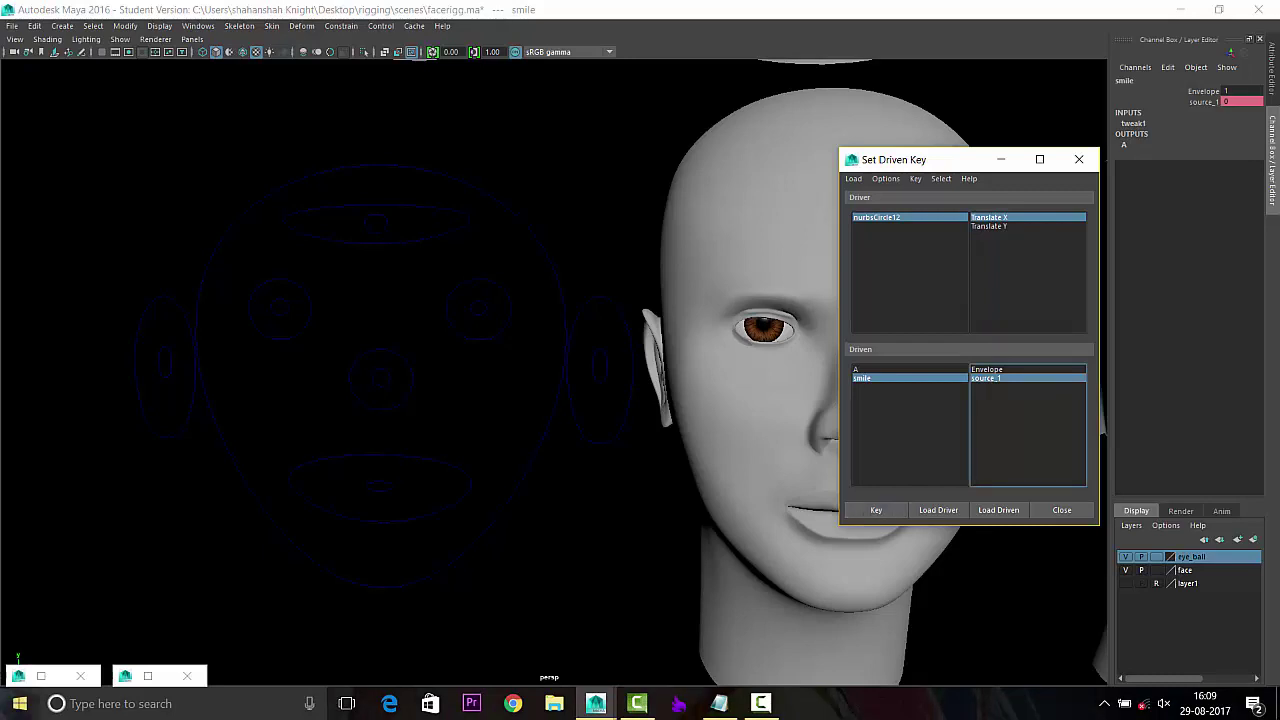
# Open the Blend Shape editor and arrange it beside the Set Driven Key window.
pyautogui.click(41, 676)
pyautogui.click(1183, 7)
pyautogui.click(254, 676)
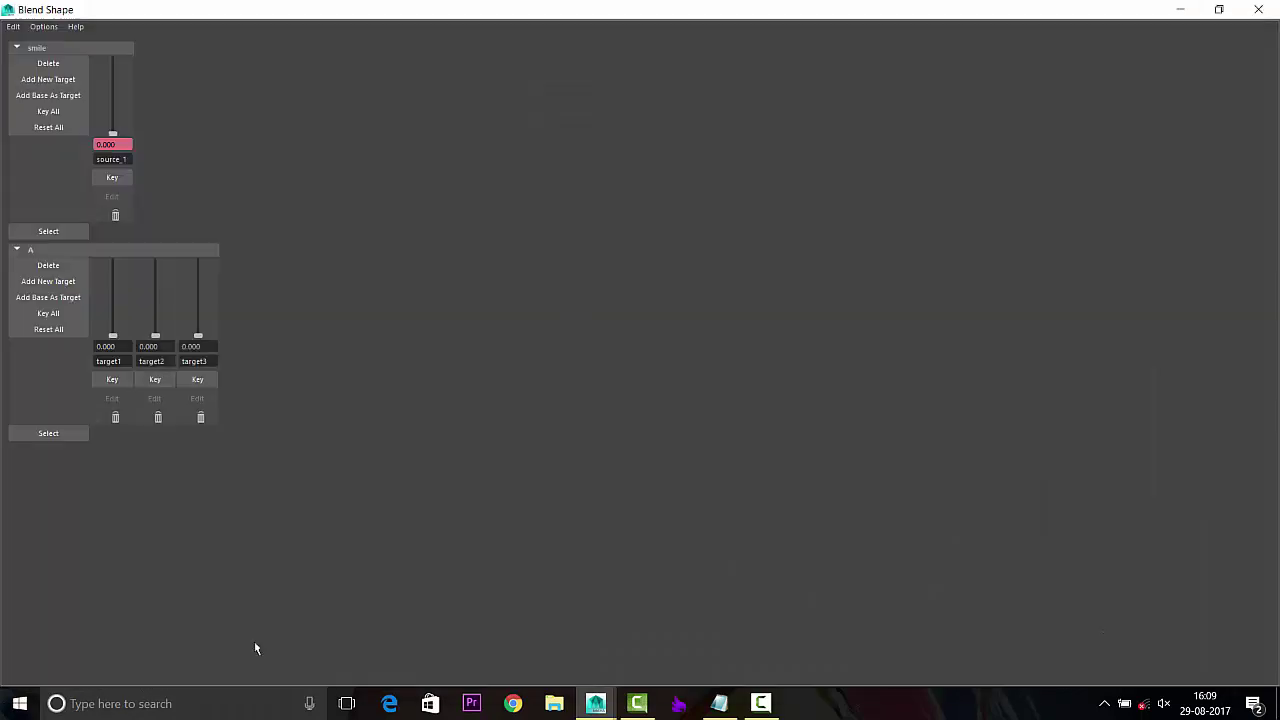
pyautogui.click(1219, 9)
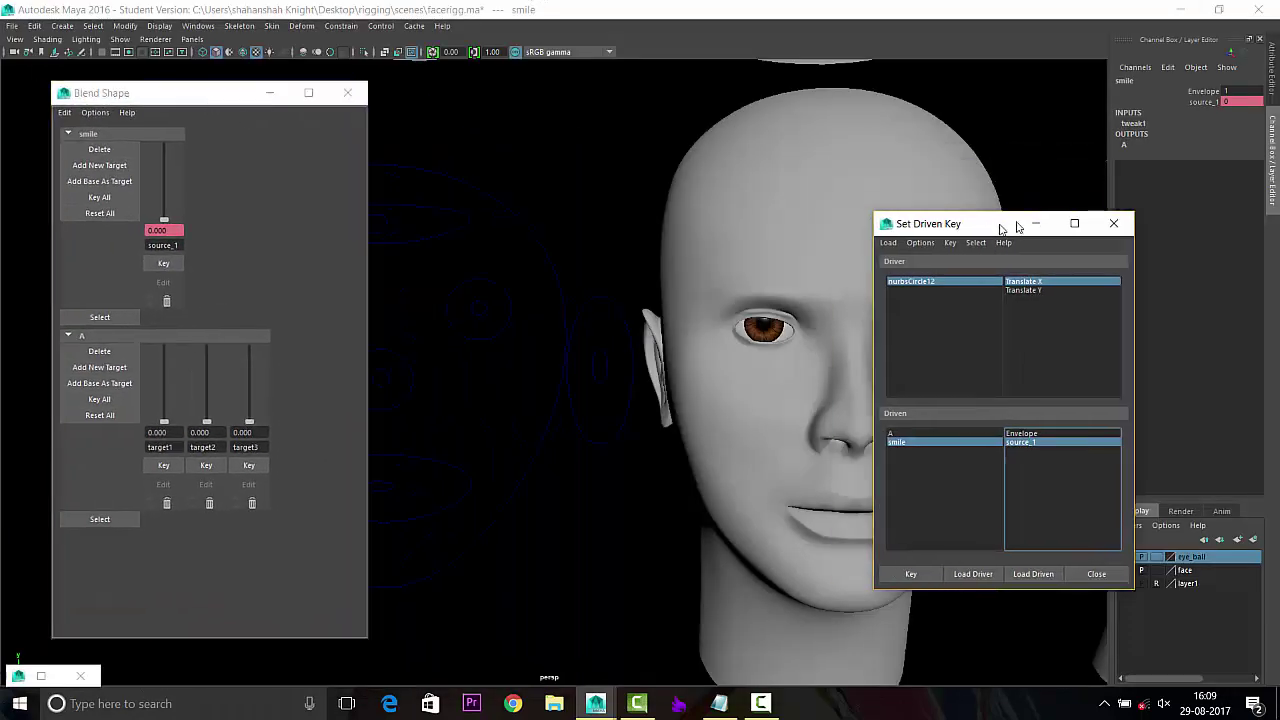
pyautogui.moveTo(970, 176); pyautogui.dragTo(1067, 166)
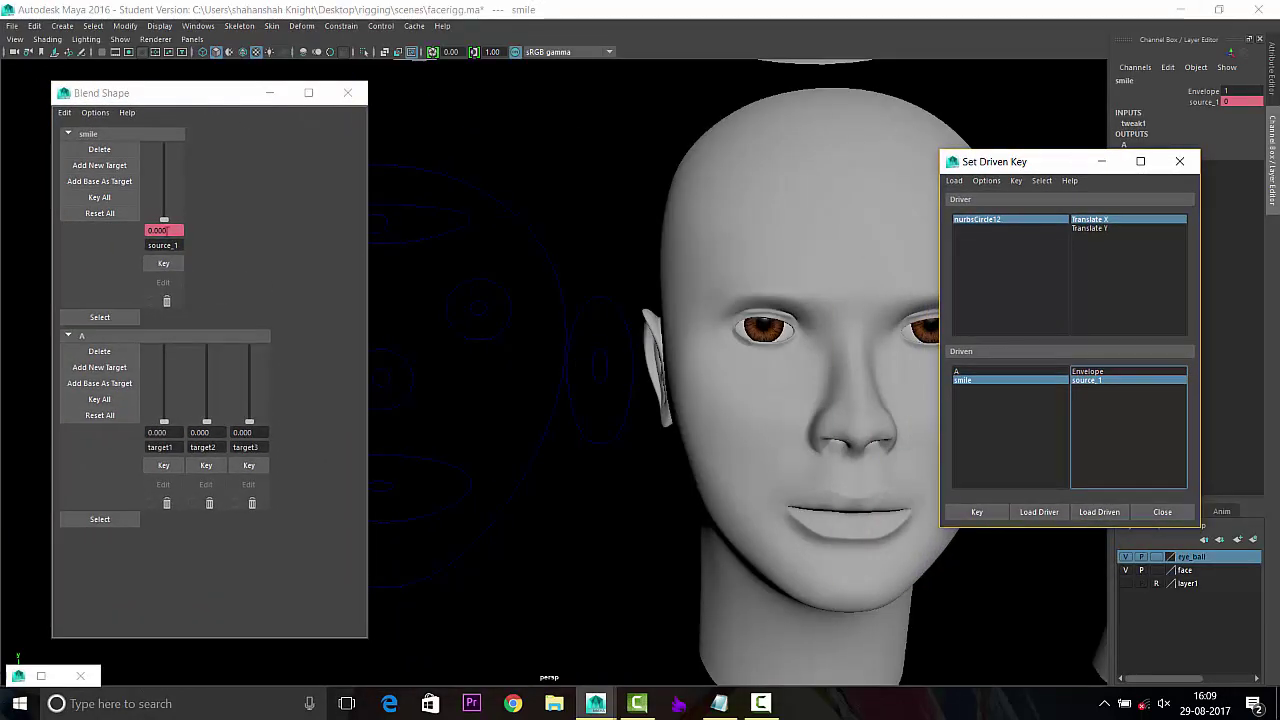
# Move the mouth control right to Translate X 1.025, set smile to 1, and key it.
pyautogui.moveTo(610, 398)
pyautogui.keyDown('alt'); pyautogui.mouseDown()
pyautogui.moveTo(523, 449)
pyautogui.moveTo(573, 455)
pyautogui.mouseUp(); pyautogui.keyUp('alt')
pyautogui.click(434, 446)
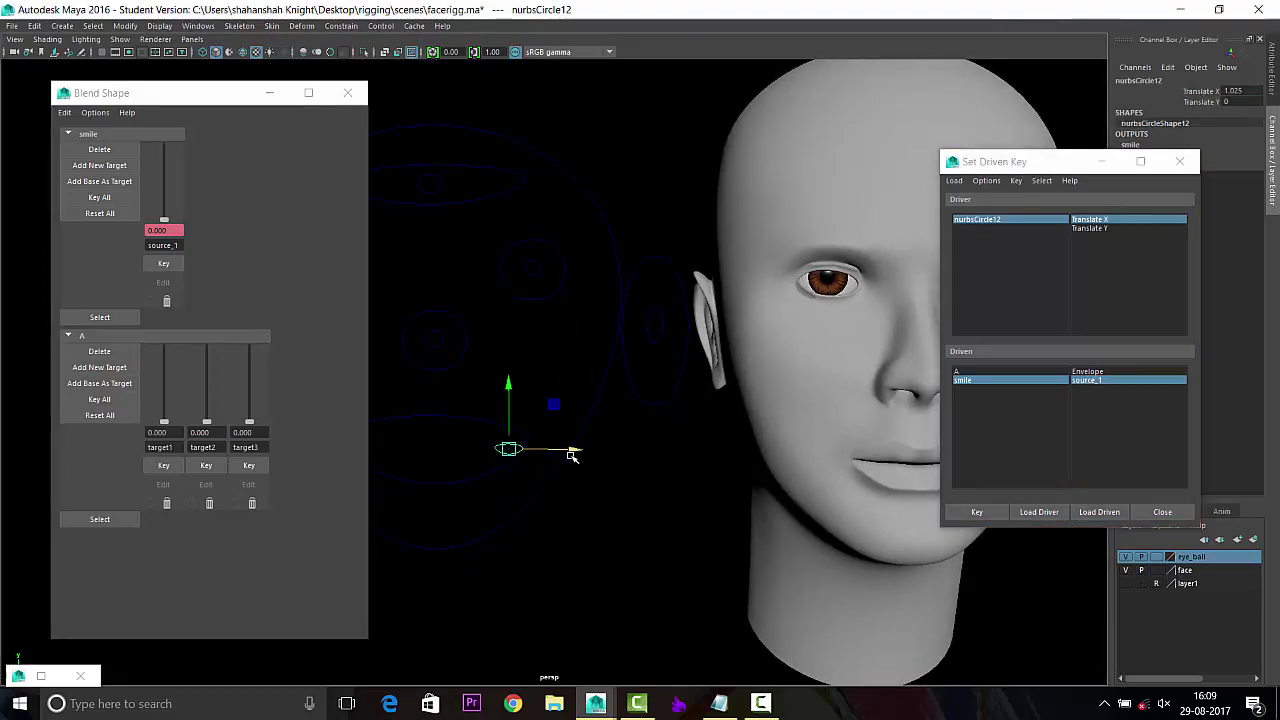
pyautogui.click(572, 455)
pyautogui.moveTo(165, 224); pyautogui.dragTo(166, 147)
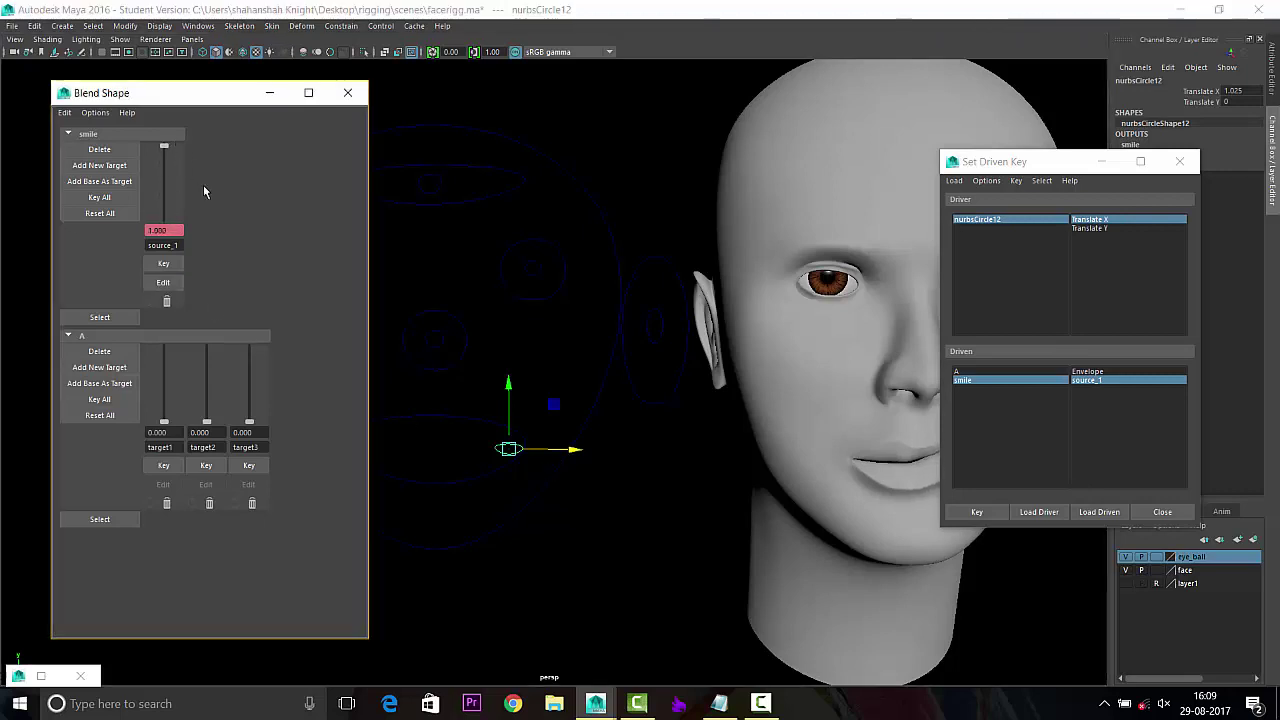
pyautogui.click(977, 512)
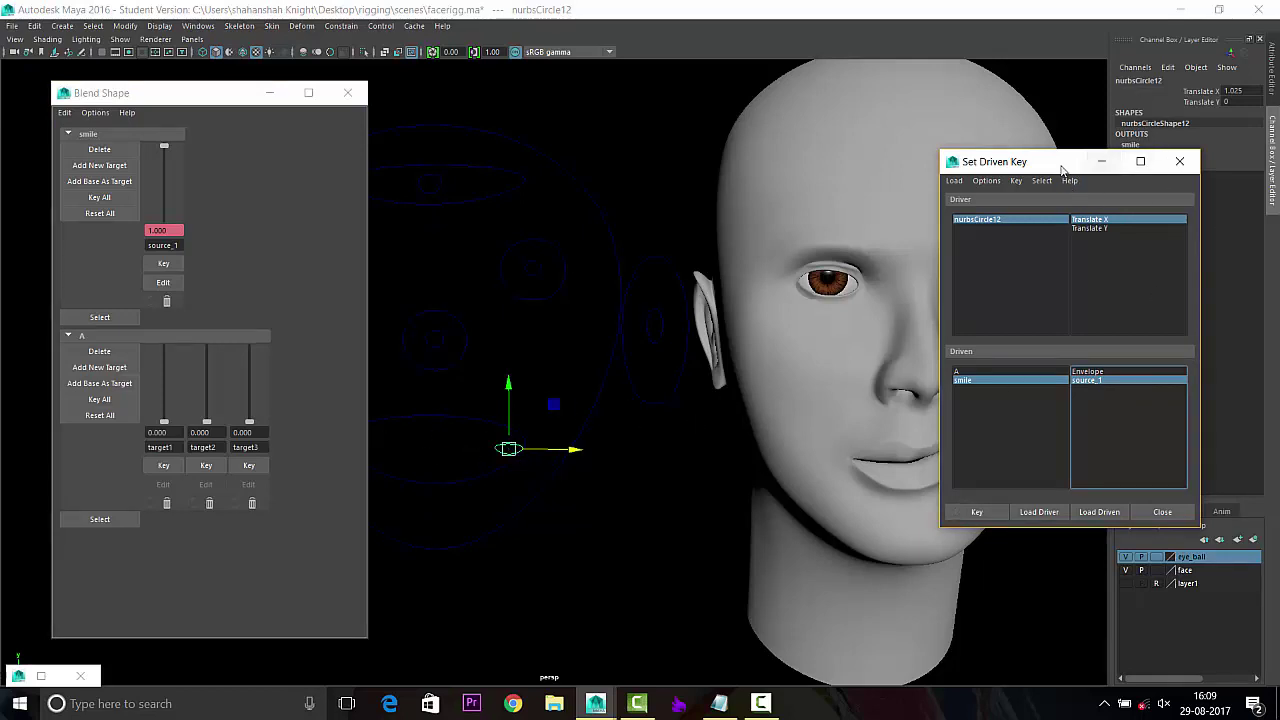
# Return the mouth control nurbsCircle12 to Translate X 0.
pyautogui.moveTo(1062, 170); pyautogui.dragTo(1081, 253)
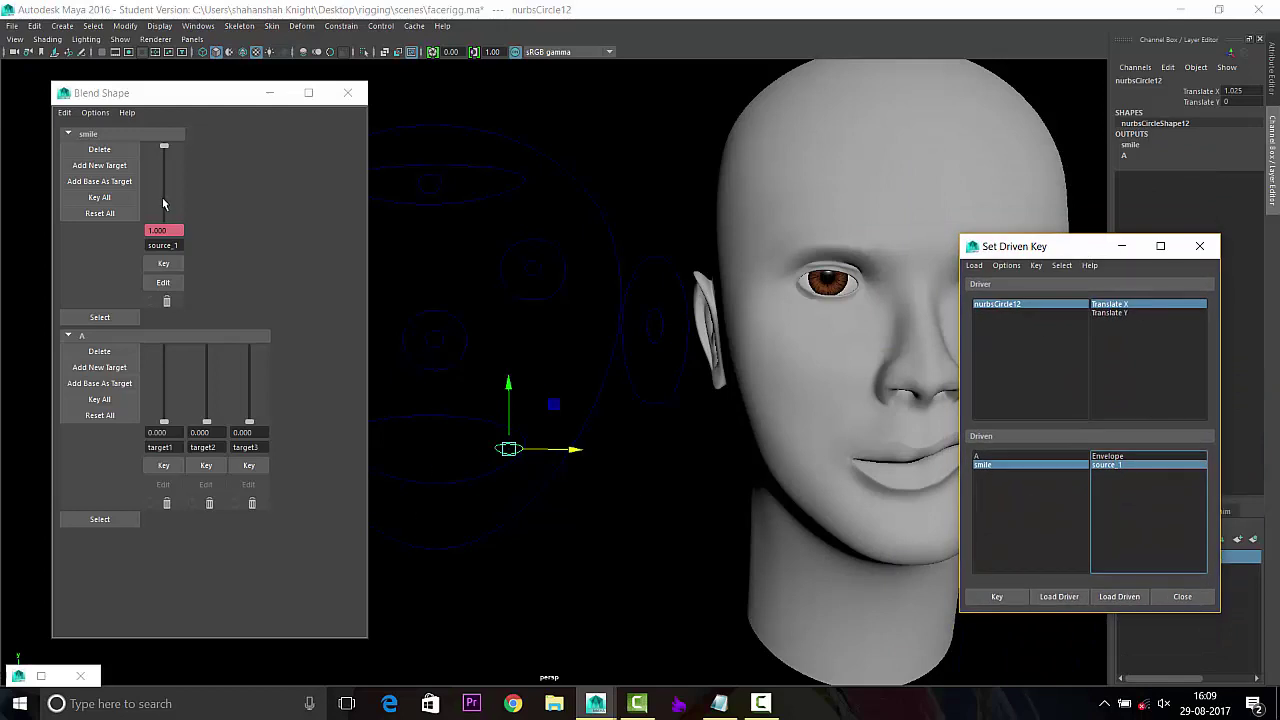
pyautogui.click(1016, 305)
pyautogui.click(1236, 91)
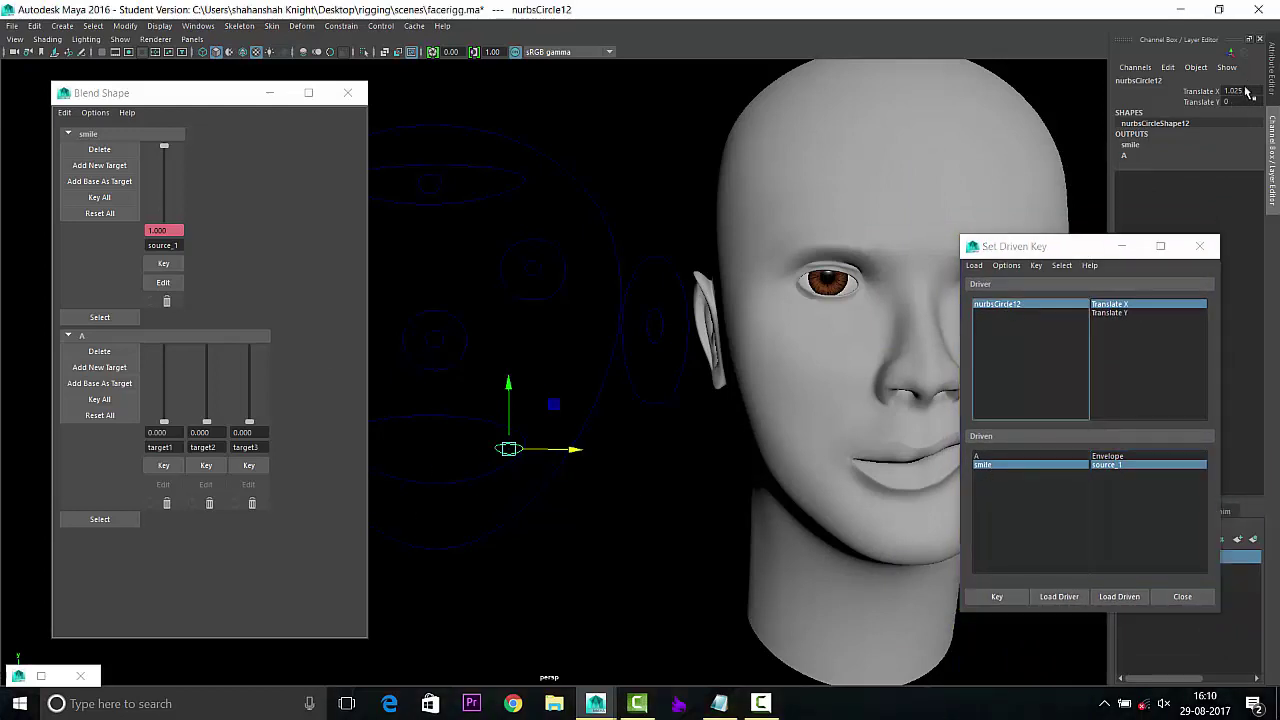
pyautogui.write('0')
pyautogui.press('Return')
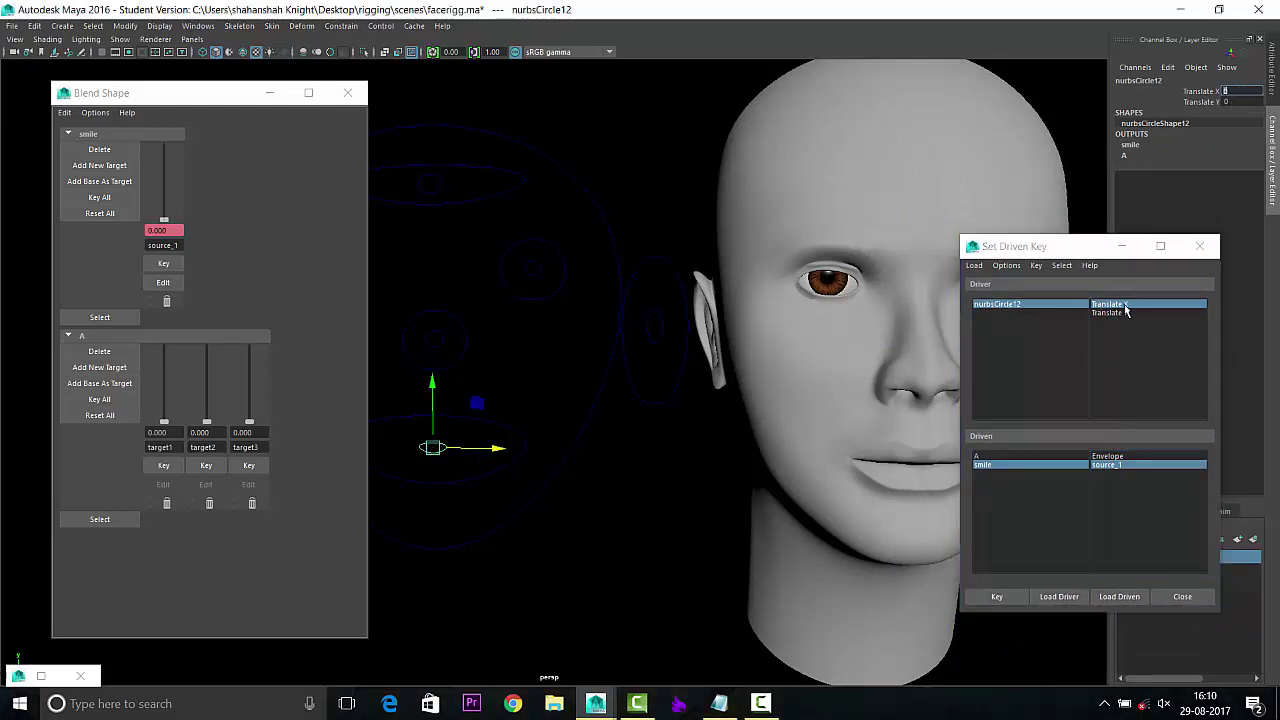
# Key blend shape A's target1 at the mouth control's rest position.
pyautogui.click(977, 457)
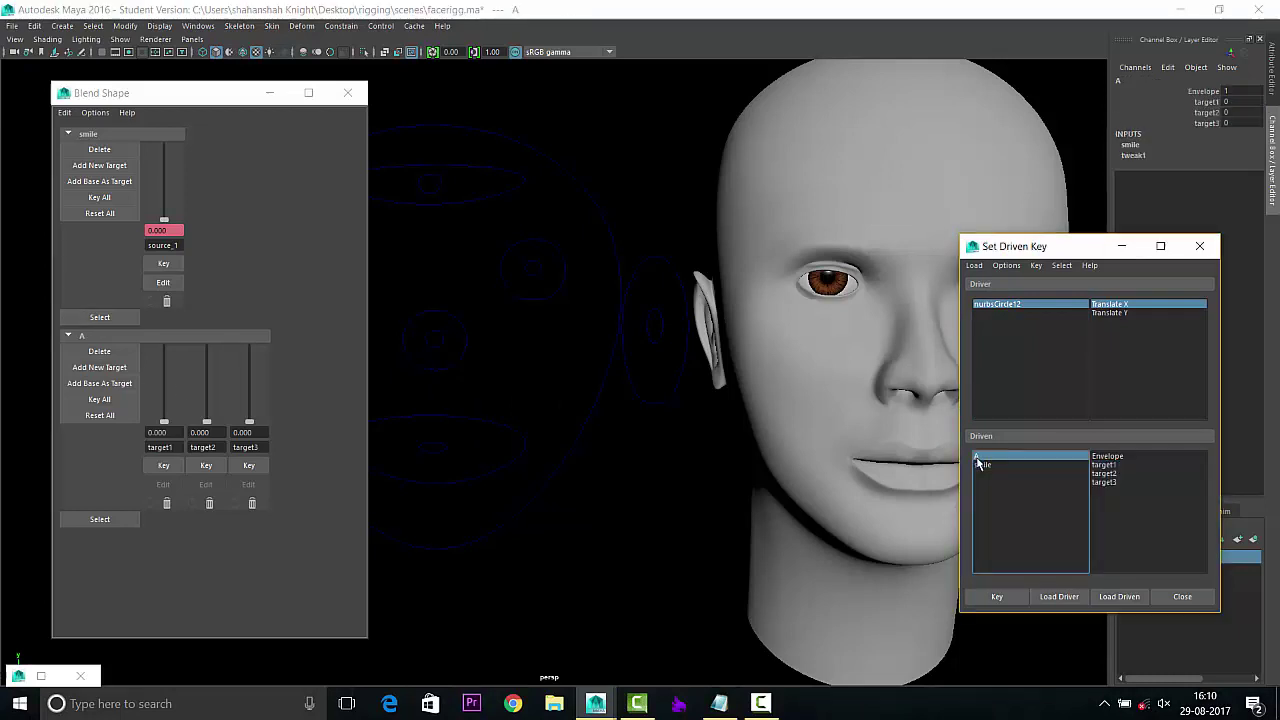
pyautogui.click(1104, 465)
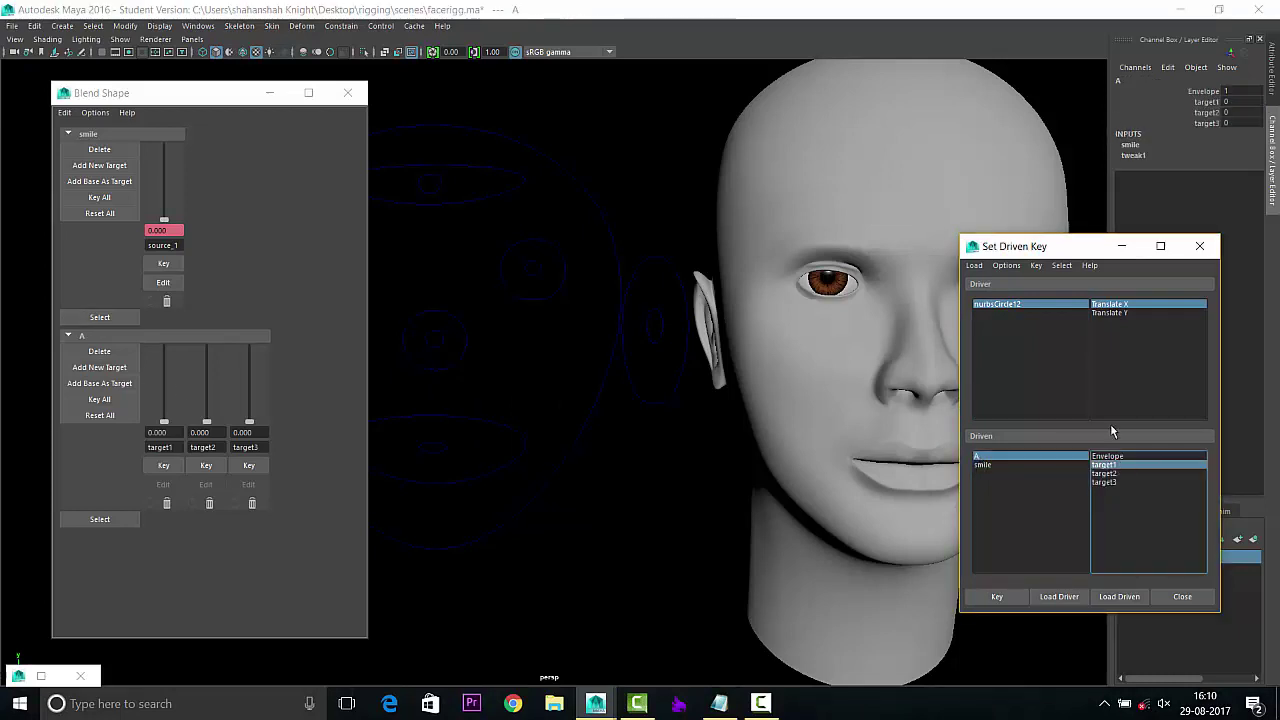
pyautogui.click(997, 596)
# Select the mouth control and reset its Translate X to 0.
pyautogui.click(1013, 305)
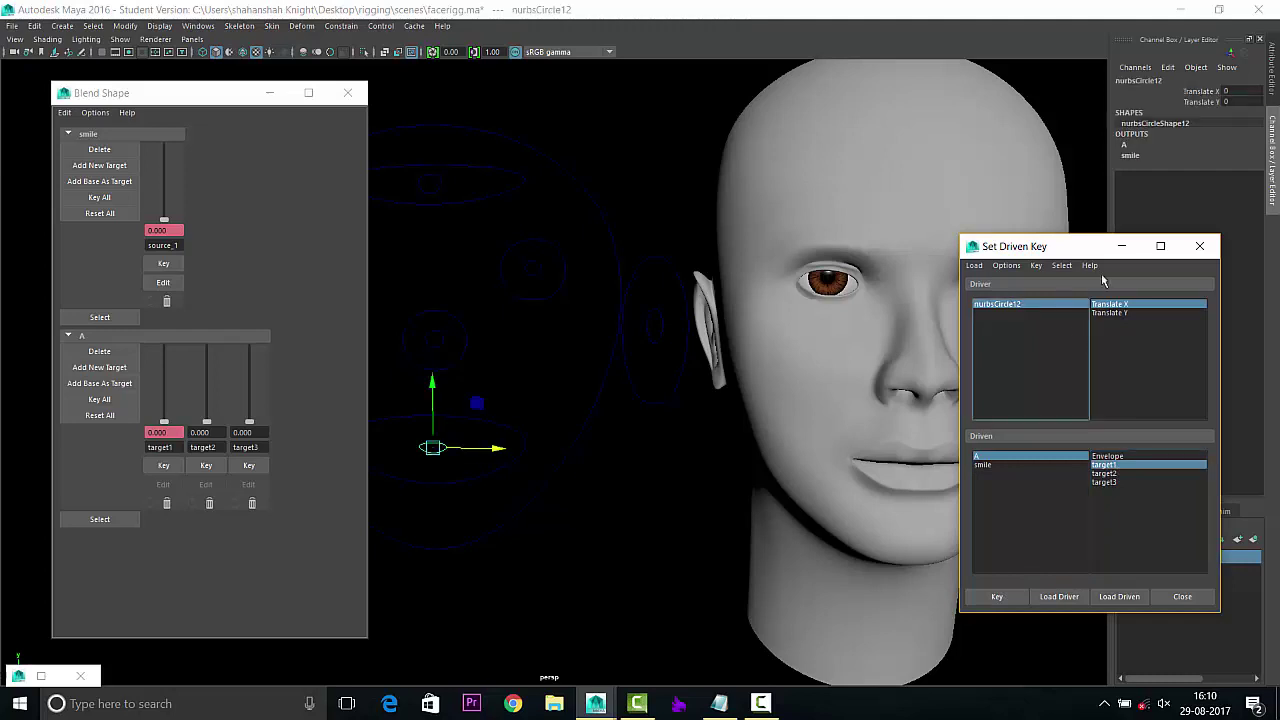
pyautogui.moveTo(457, 400)
pyautogui.keyDown('alt'); pyautogui.mouseDown()
pyautogui.moveTo(649, 446)
pyautogui.moveTo(578, 467)
pyautogui.moveTo(731, 500)
pyautogui.mouseUp(); pyautogui.keyUp('alt')
pyautogui.press('w')
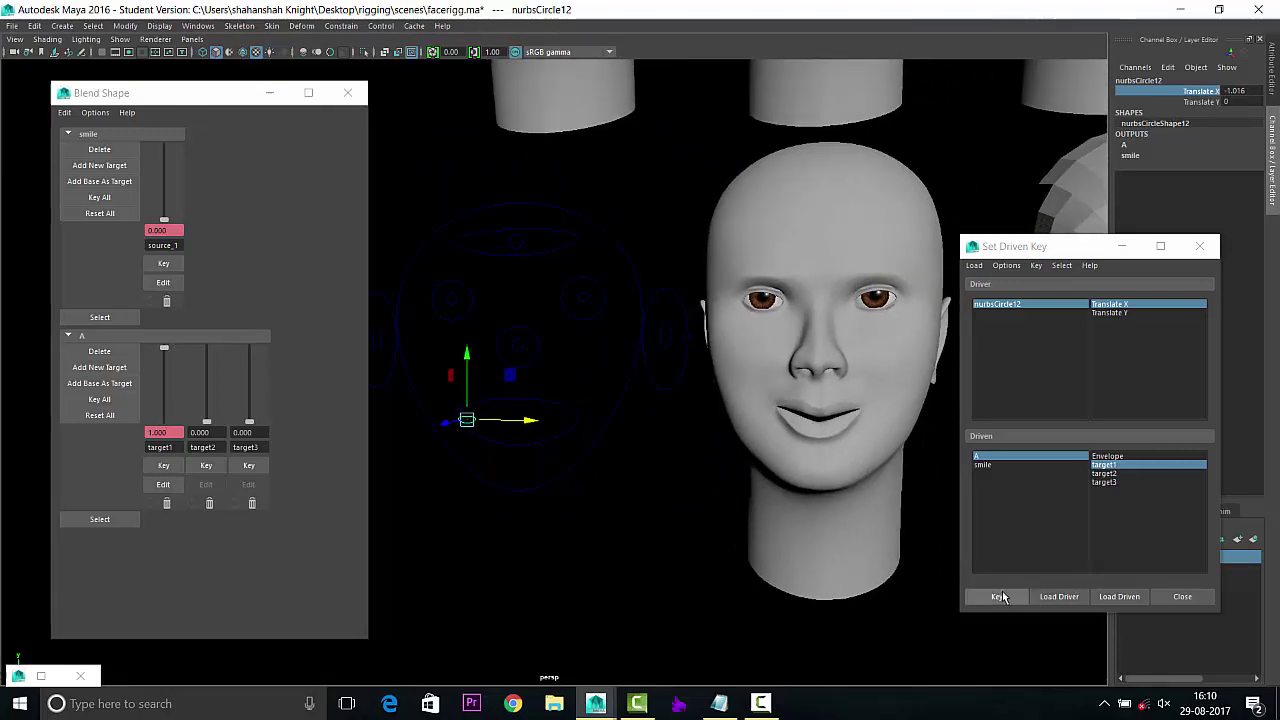
pyautogui.click(1004, 378)
pyautogui.click(1240, 91)
pyautogui.write('0')
pyautogui.press('Return')
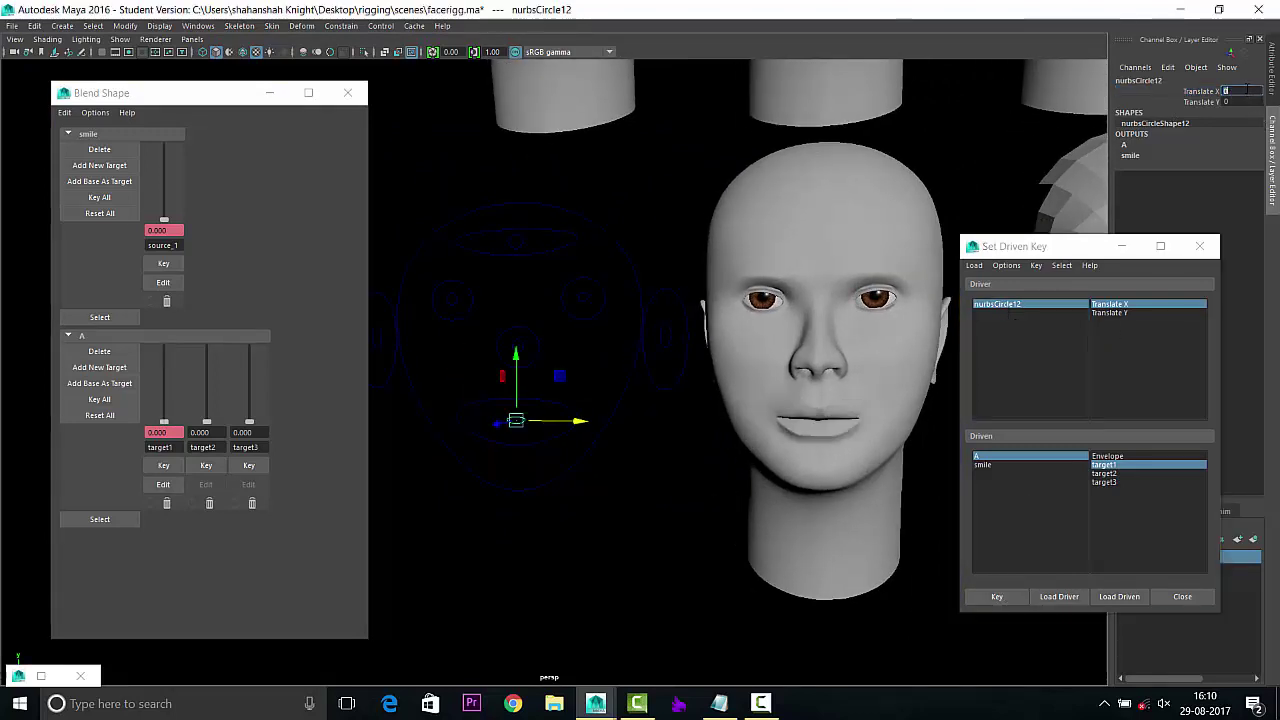
# Using Translate Y as driver, key target2 at 0 at rest and 1 raised, then zero Translate Y.
pyautogui.click(1112, 313)
pyautogui.click(1104, 473)
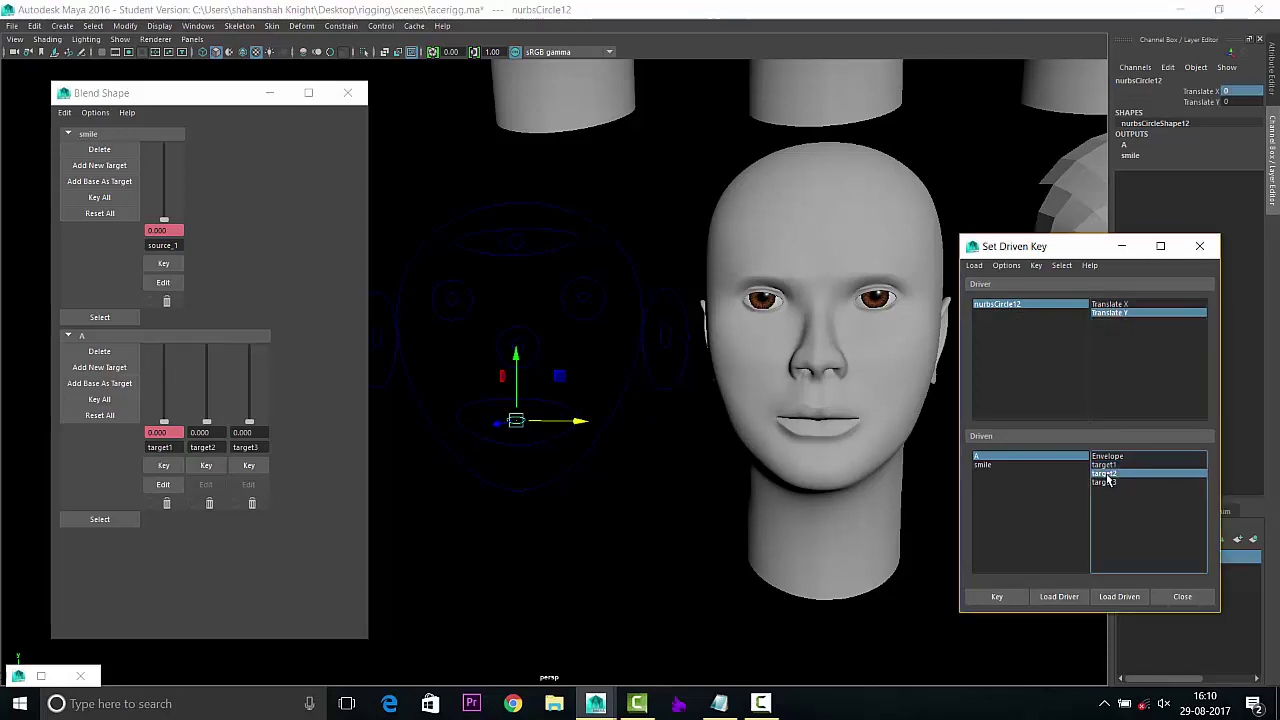
pyautogui.click(997, 596)
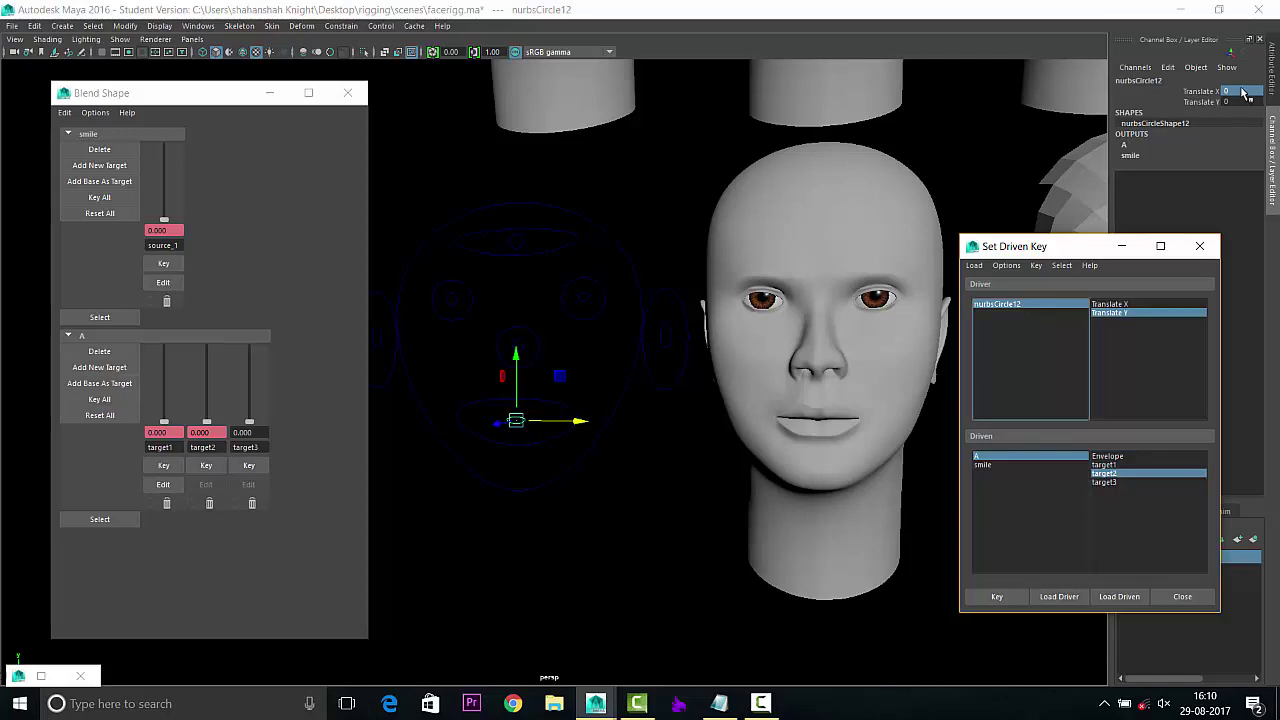
pyautogui.moveTo(516, 355); pyautogui.dragTo(516, 350)
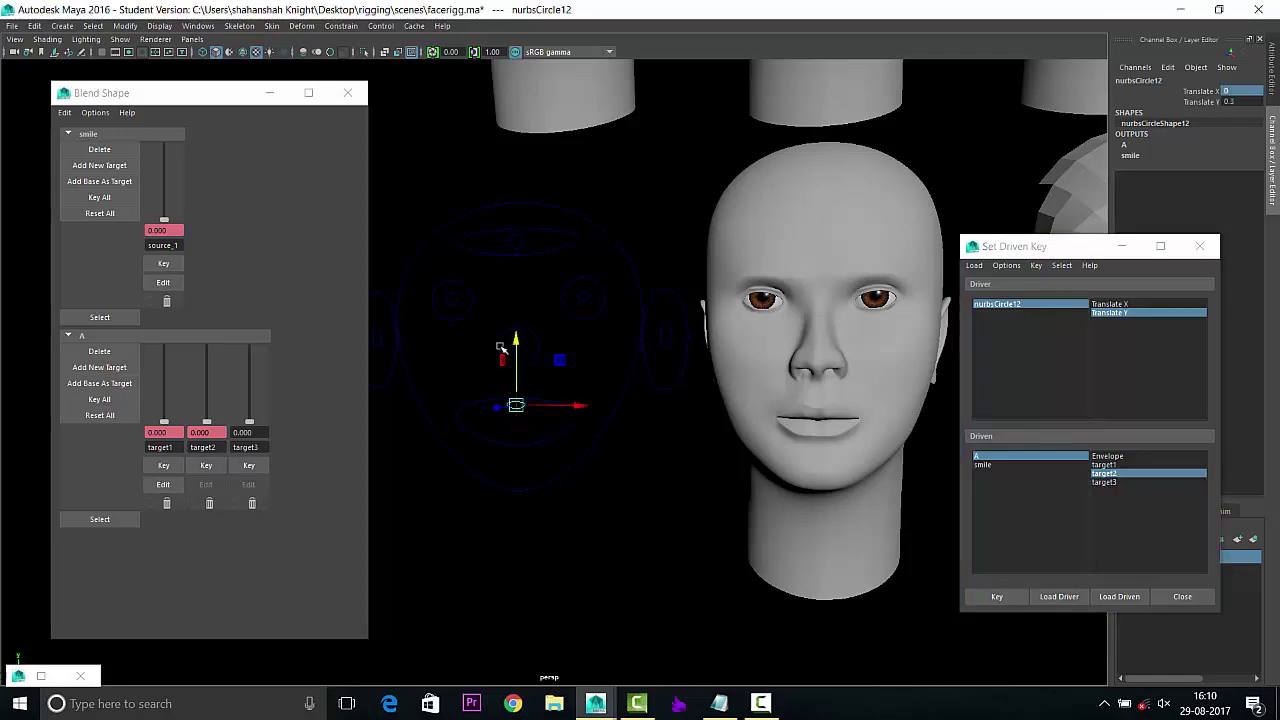
pyautogui.moveTo(207, 421); pyautogui.dragTo(207, 340)
pyautogui.click(997, 597)
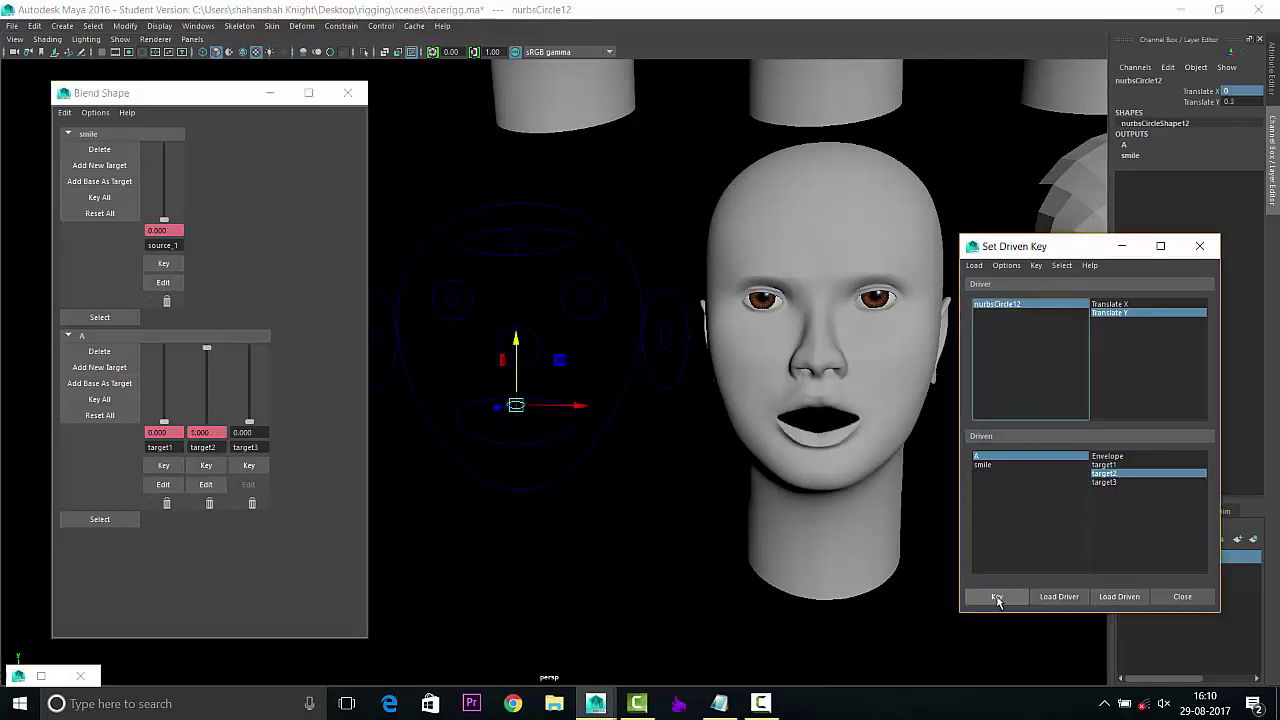
pyautogui.doubleClick(1245, 102)
pyautogui.write('0')
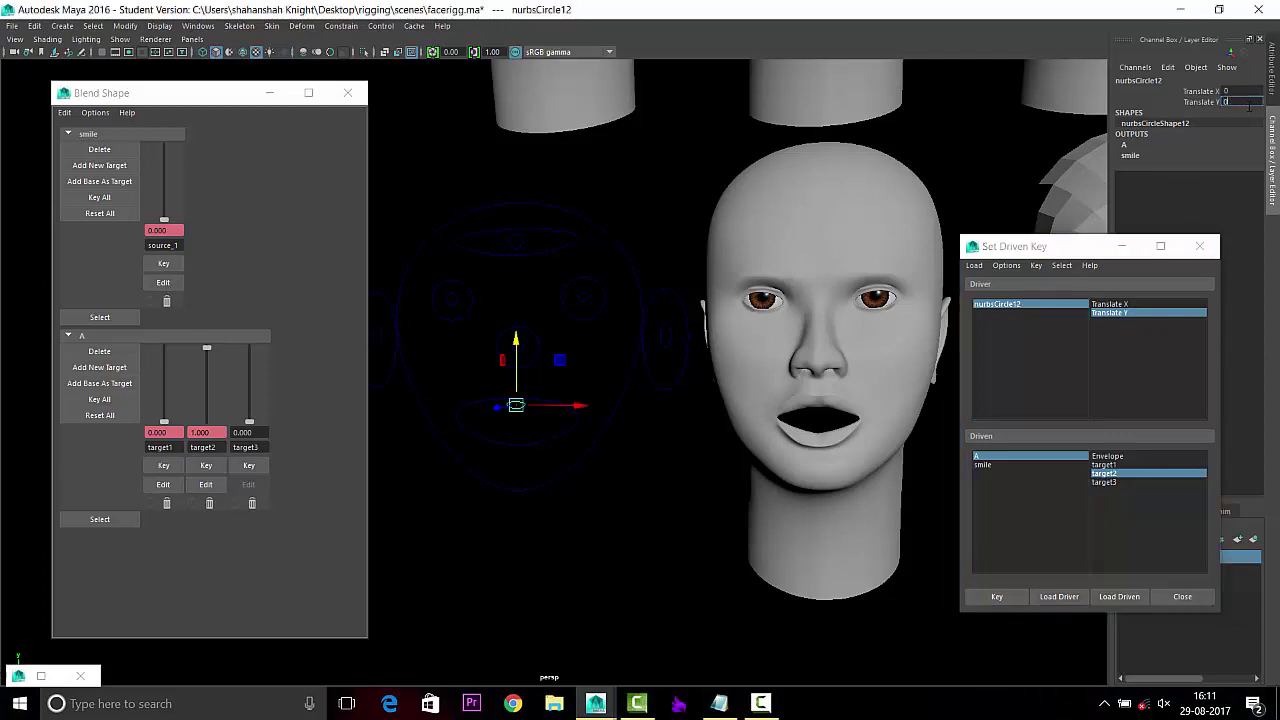
pyautogui.press('Return')
# Key target3 at 0 at rest and at weight 1 with the control lowered.
pyautogui.click(1013, 306)
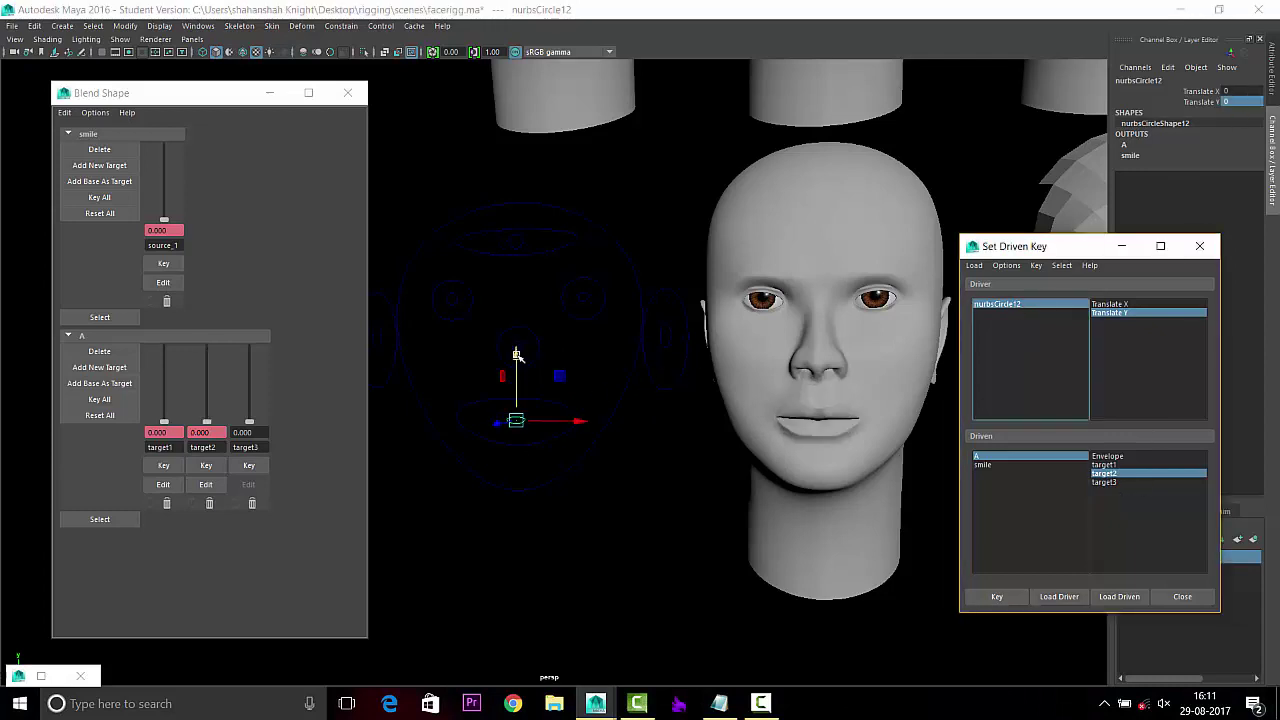
pyautogui.click(1104, 482)
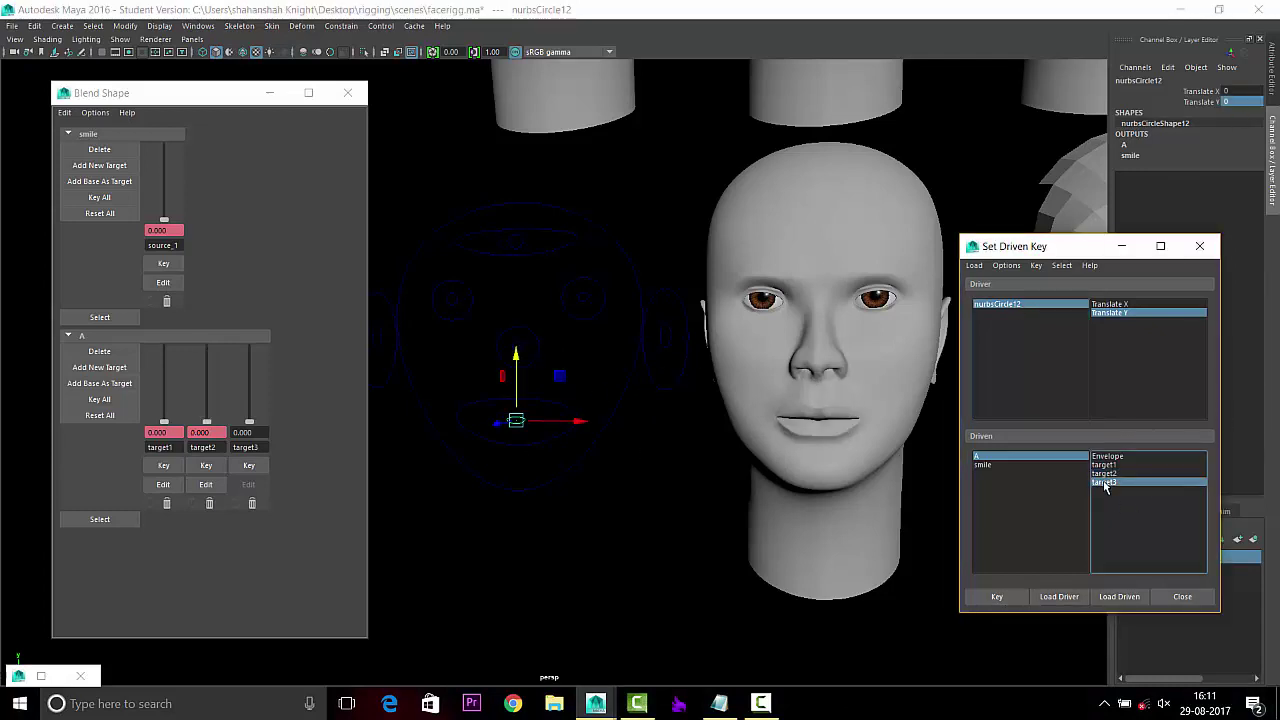
pyautogui.click(1016, 598)
pyautogui.scroll(3, 443, 415)
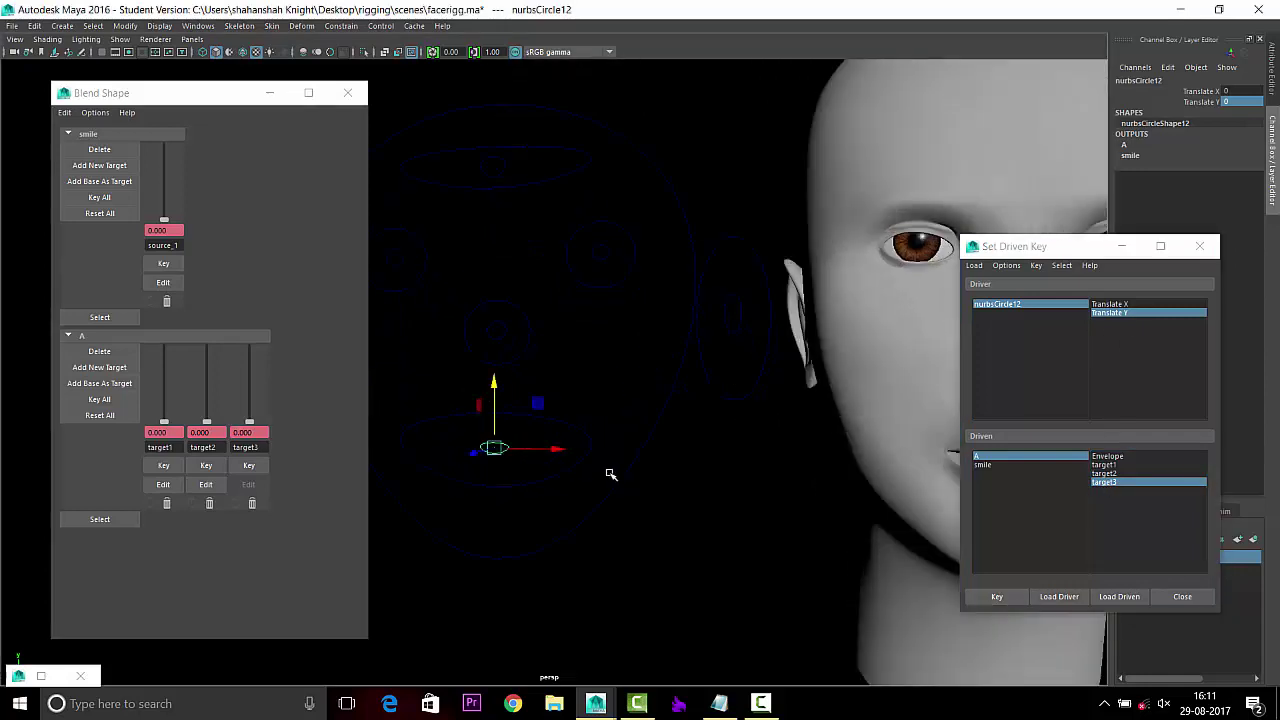
pyautogui.moveTo(553, 383); pyautogui.dragTo(553, 410)
pyautogui.moveTo(249, 424); pyautogui.dragTo(271, 331)
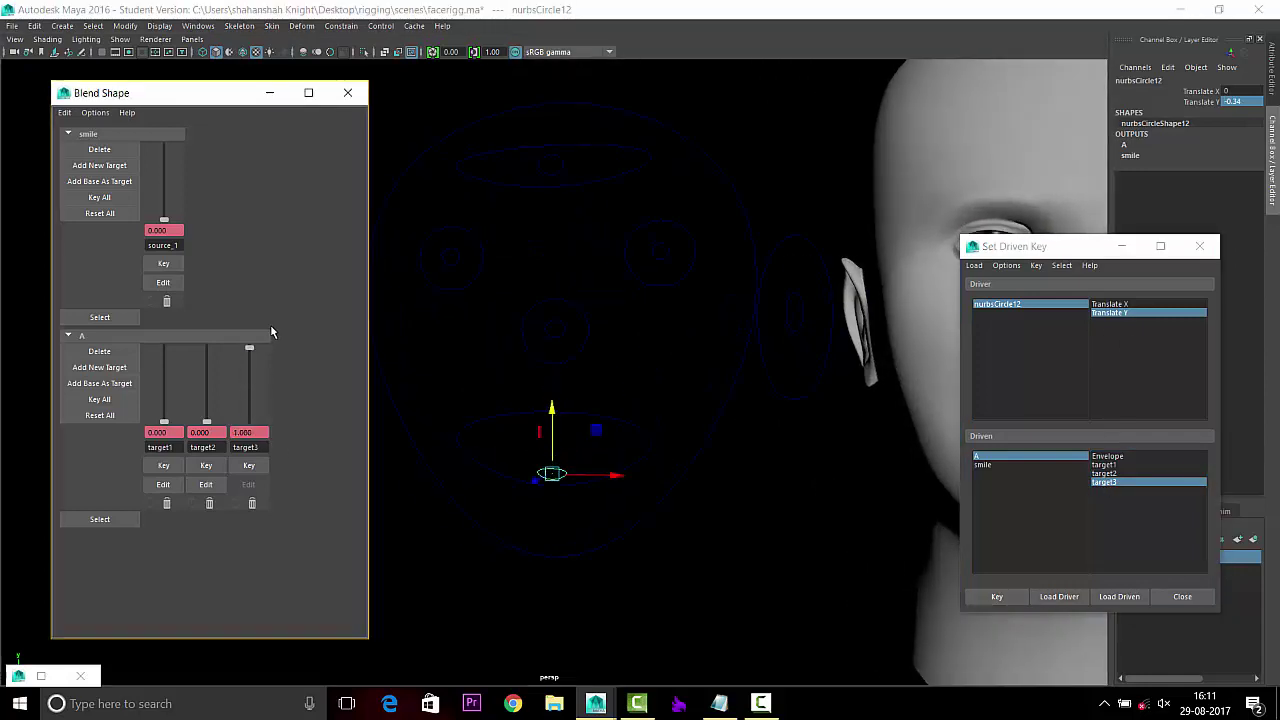
pyautogui.click(997, 596)
# Close the Set Driven Key and blend shape windows and reselect the mouth control.
pyautogui.click(1200, 246)
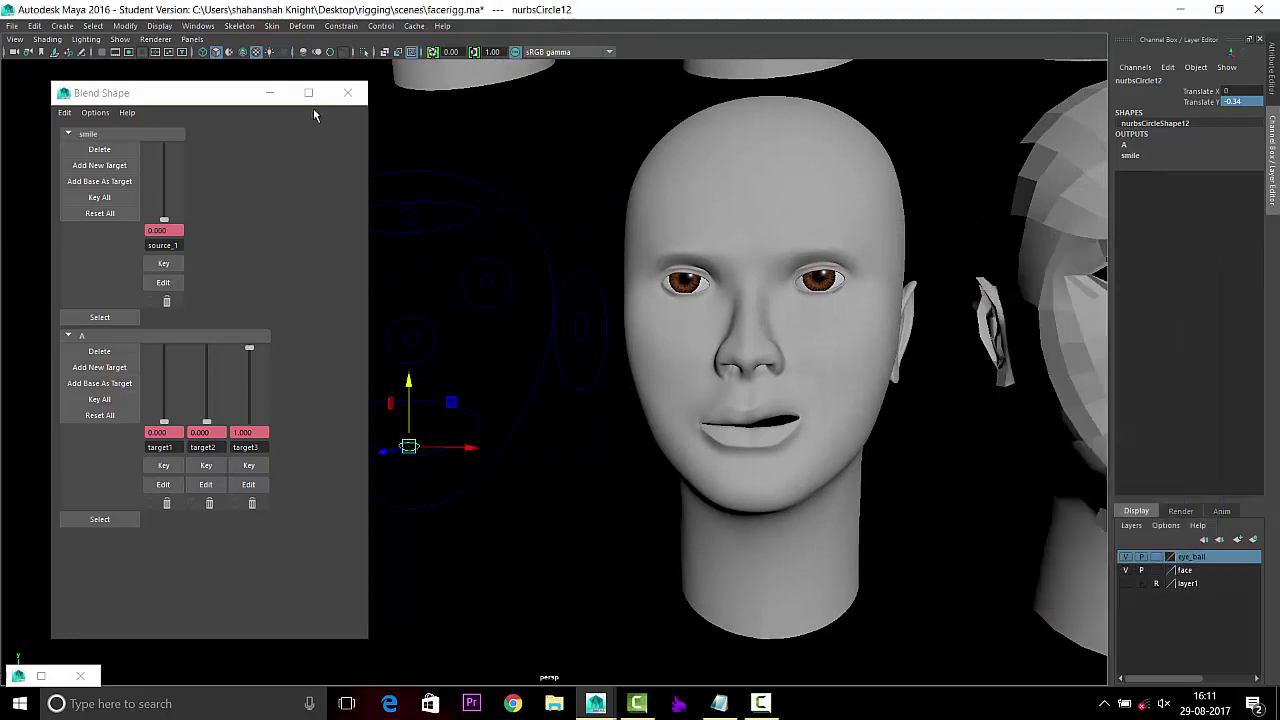
pyautogui.click(347, 93)
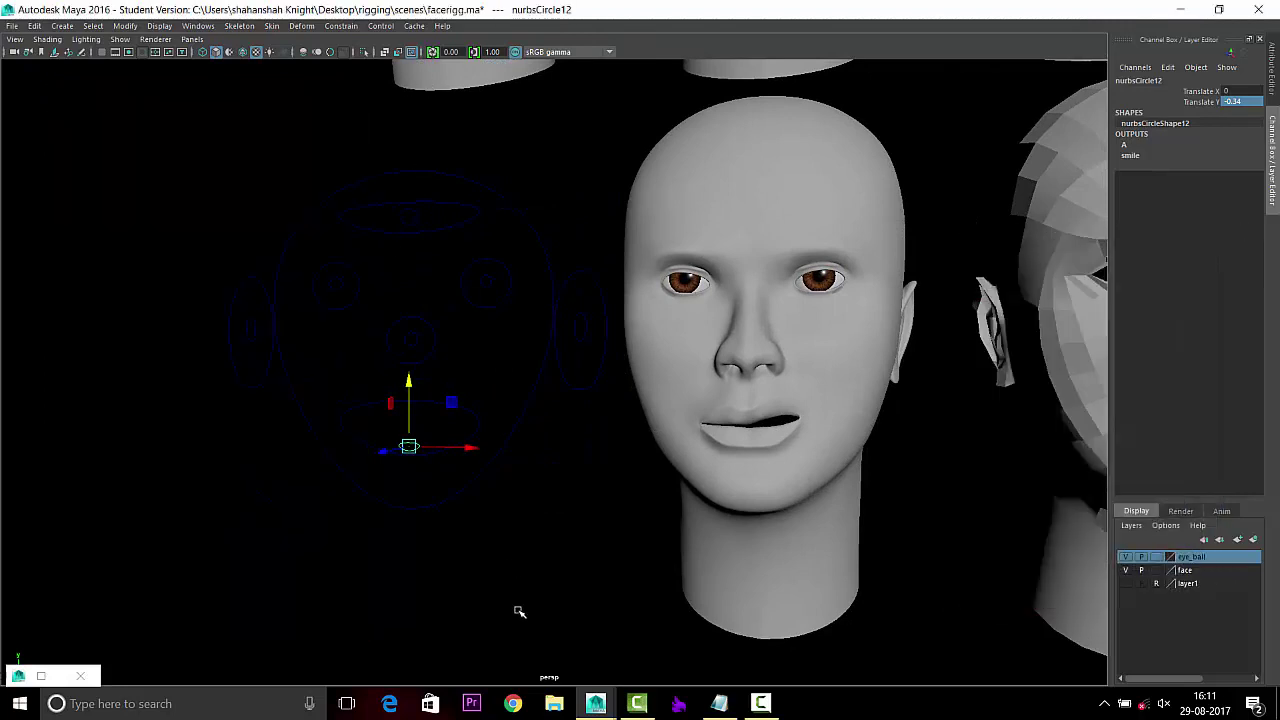
pyautogui.click(427, 451)
pyautogui.click(410, 444)
pyautogui.scroll(3, 491, 520)
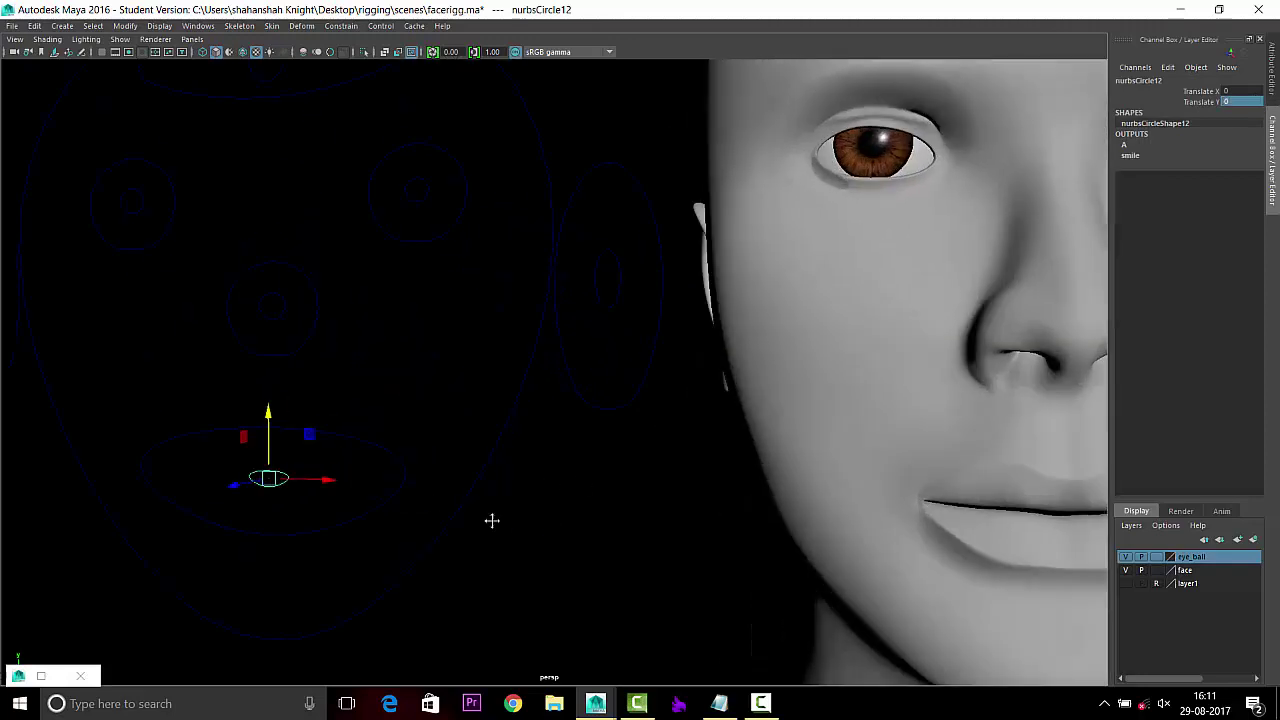
pyautogui.scroll(2, 491, 440)
# In the Attribute Editor's Limit Information > Translate, enable the minimum translate limits.
pyautogui.hotkey('ctrl', 'a')
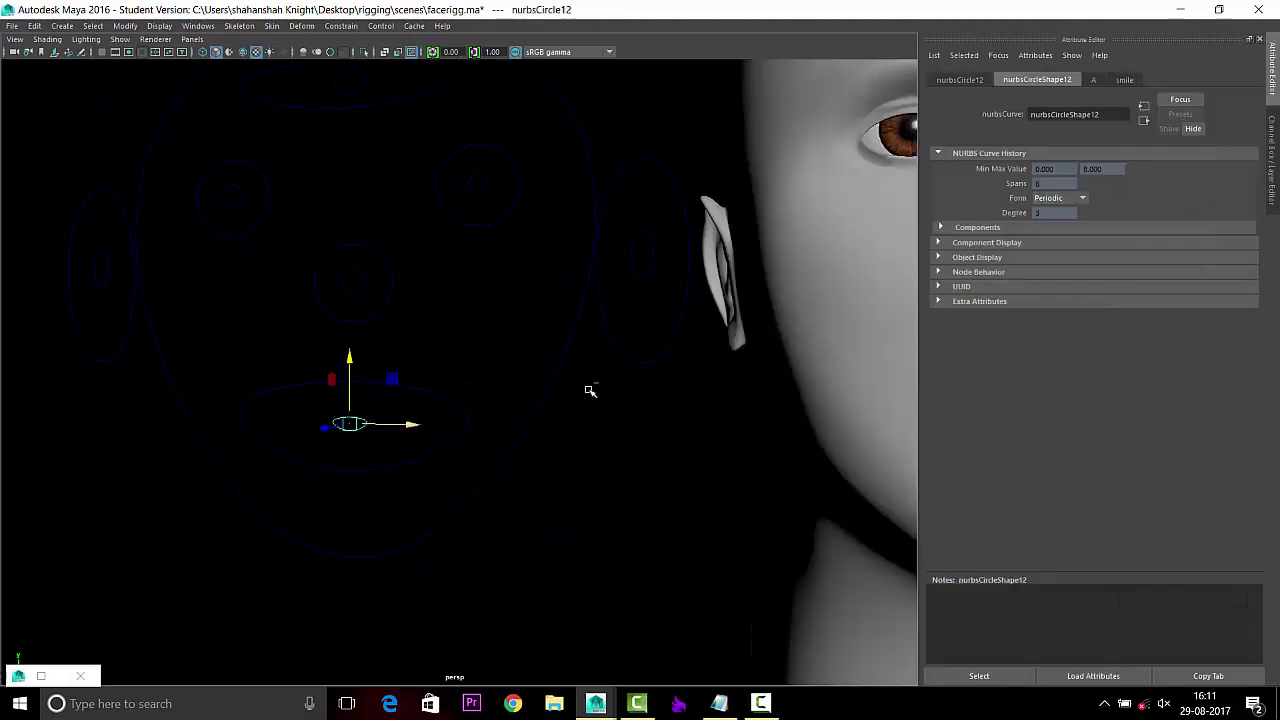
pyautogui.click(960, 79)
pyautogui.click(966, 285)
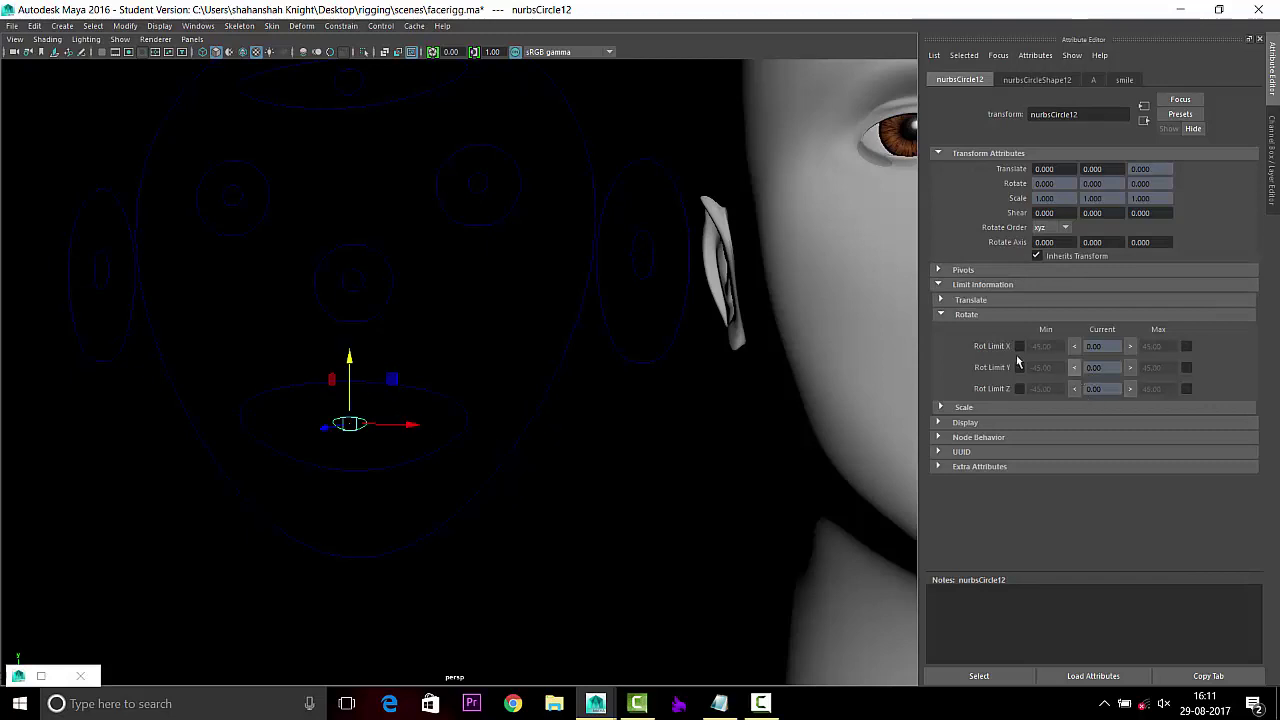
pyautogui.click(966, 302)
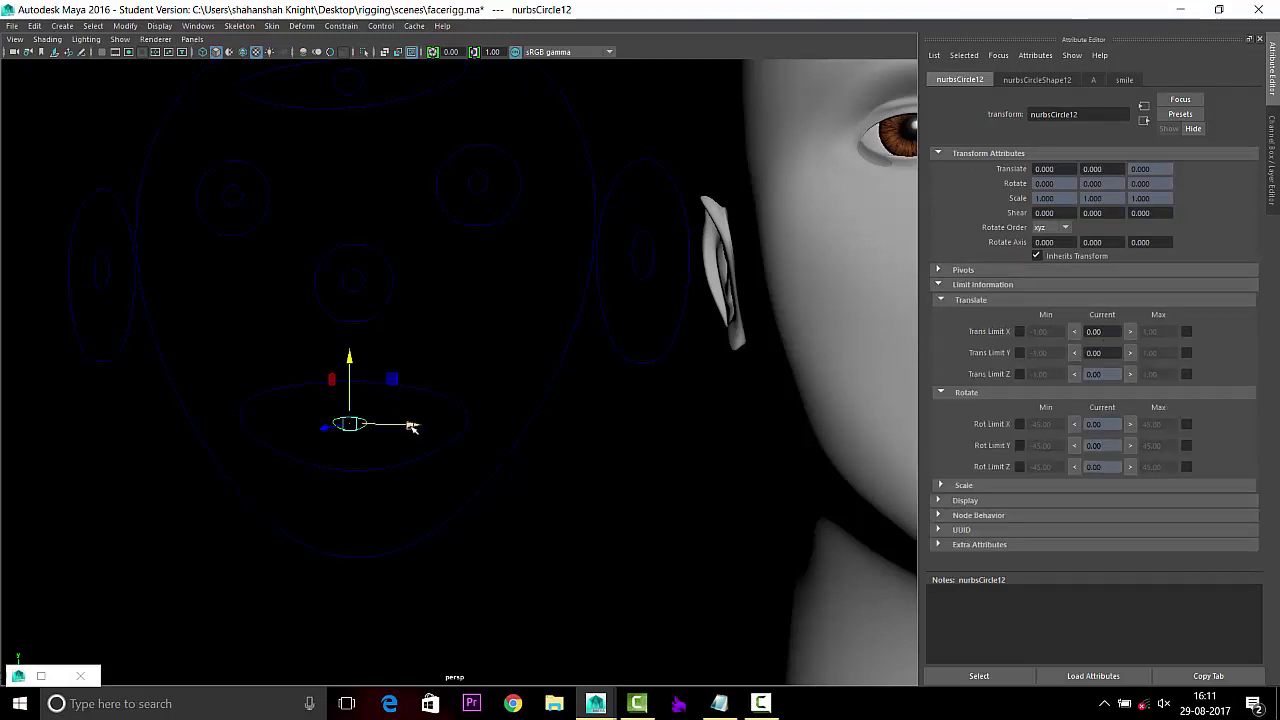
pyautogui.click(1019, 332)
pyautogui.click(1019, 353)
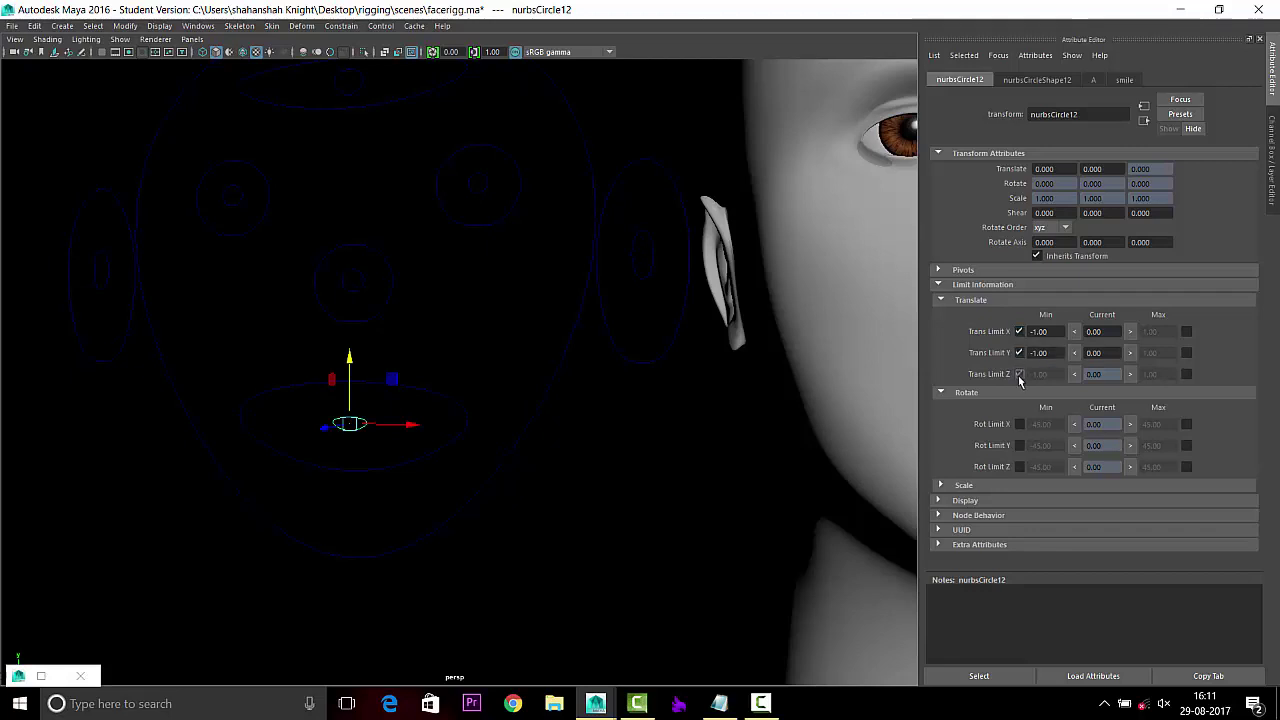
pyautogui.click(1076, 374)
pyautogui.click(1075, 353)
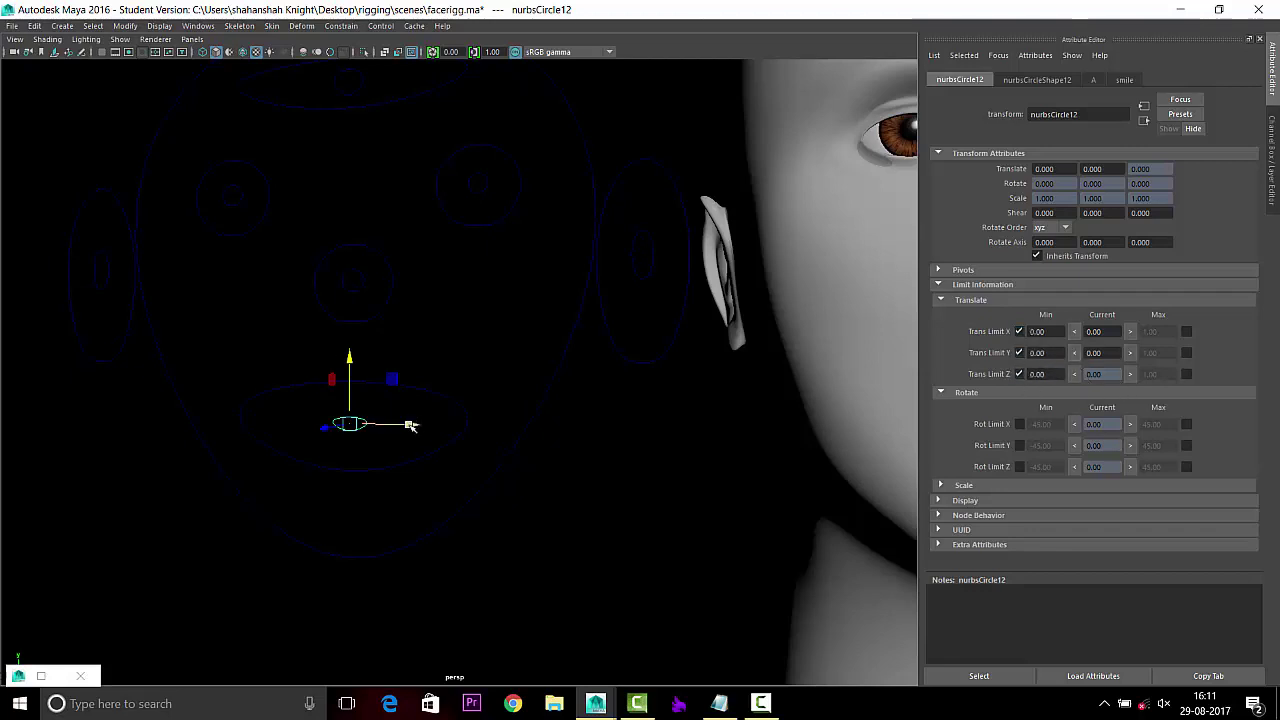
# Set Trans Limit X to -1.03 and 1.04 from the control's positions, then zero Translate X.
pyautogui.moveTo(410, 425); pyautogui.dragTo(506, 441)
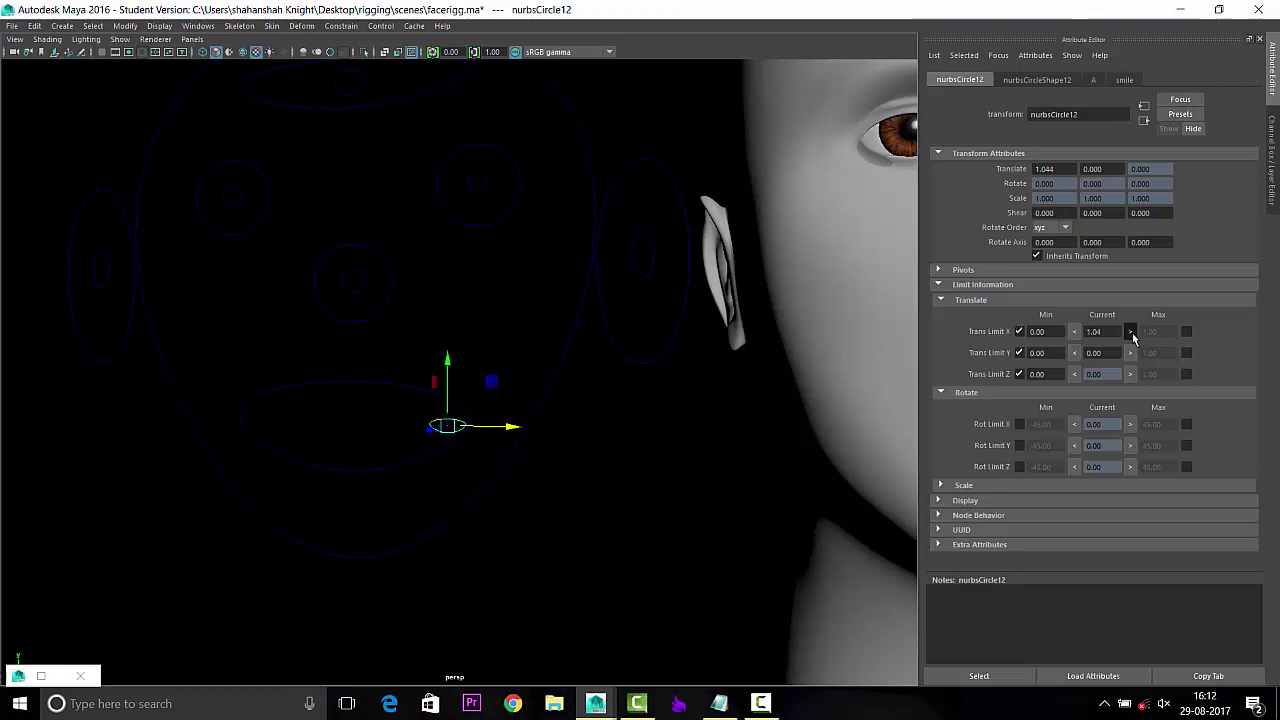
pyautogui.click(1186, 331)
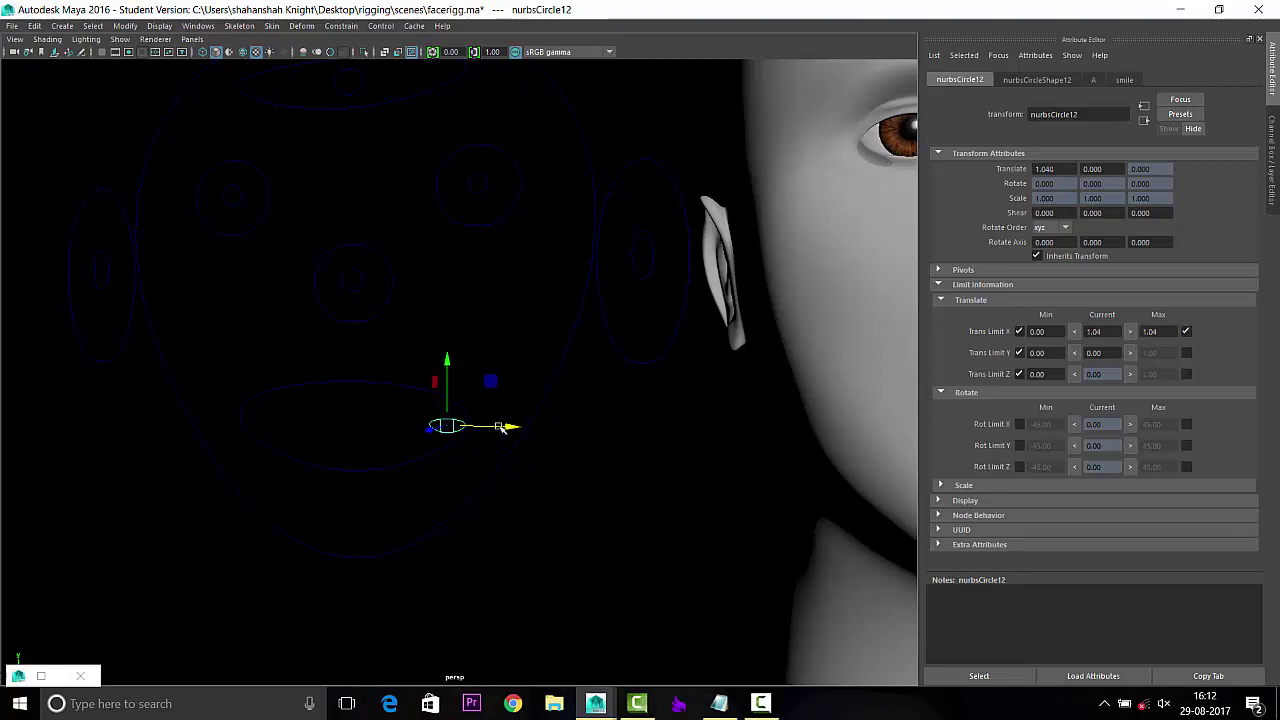
pyautogui.moveTo(505, 427)
pyautogui.mouseDown()
pyautogui.moveTo(318, 425)
pyautogui.moveTo(573, 446)
pyautogui.mouseUp()
pyautogui.click(1019, 331)
pyautogui.click(1019, 331)
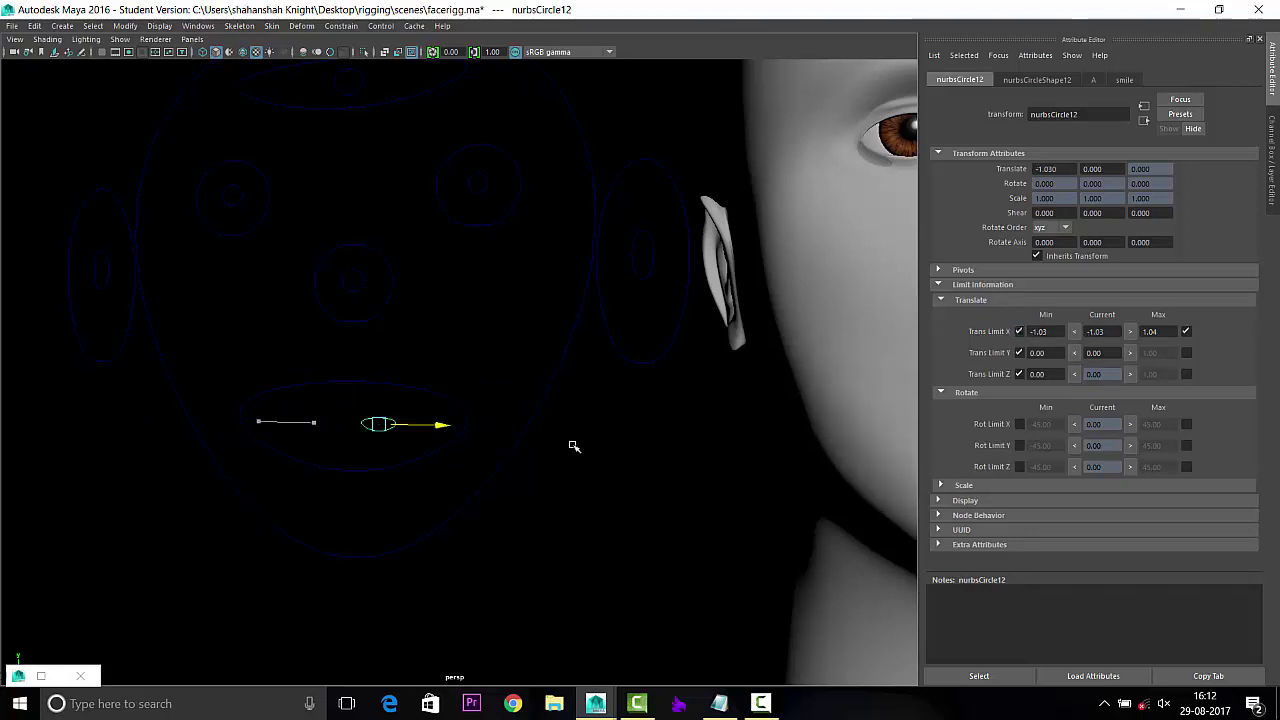
pyautogui.moveTo(270, 424); pyautogui.dragTo(410, 428)
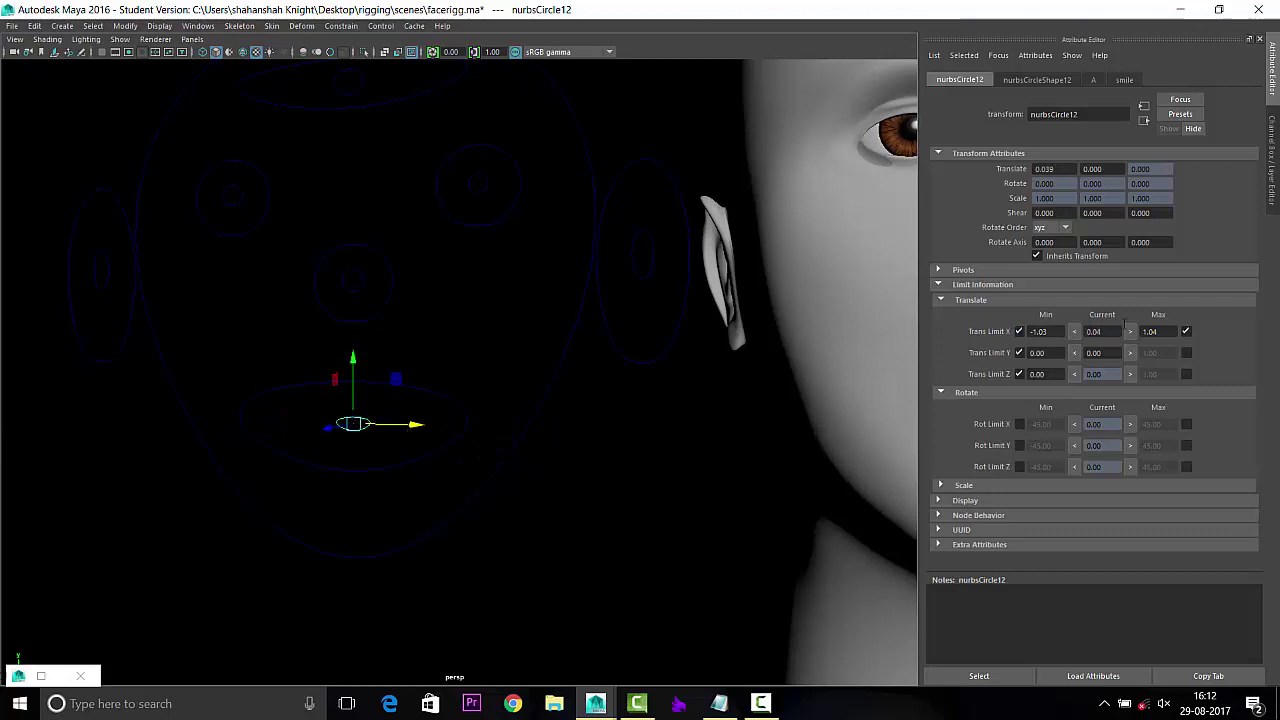
pyautogui.write('0')
pyautogui.press('Return')
# Set Trans Limit Y to -0.38 and 0.36 from the control's raised and lowered positions.
pyautogui.keyDown('alt'); pyautogui.moveTo(526, 336); pyautogui.dragTo(526, 306, button='middle'); pyautogui.keyUp('alt')
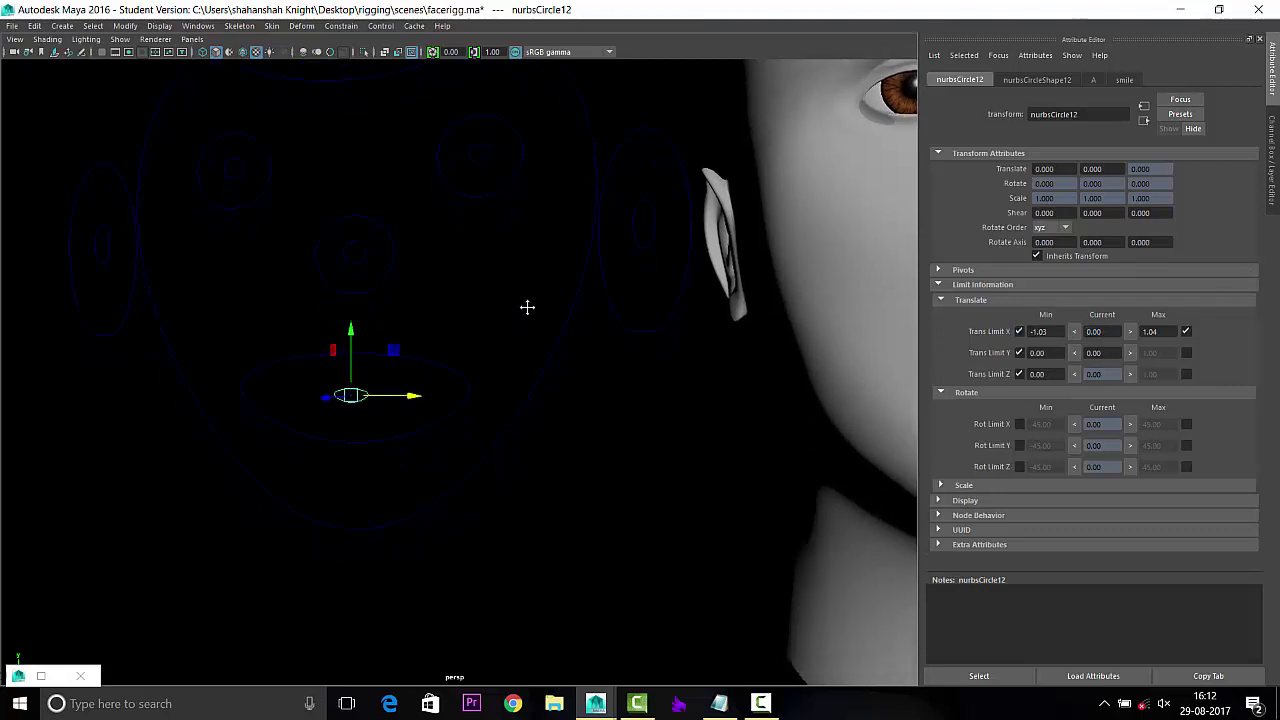
pyautogui.moveTo(354, 329); pyautogui.dragTo(351, 294)
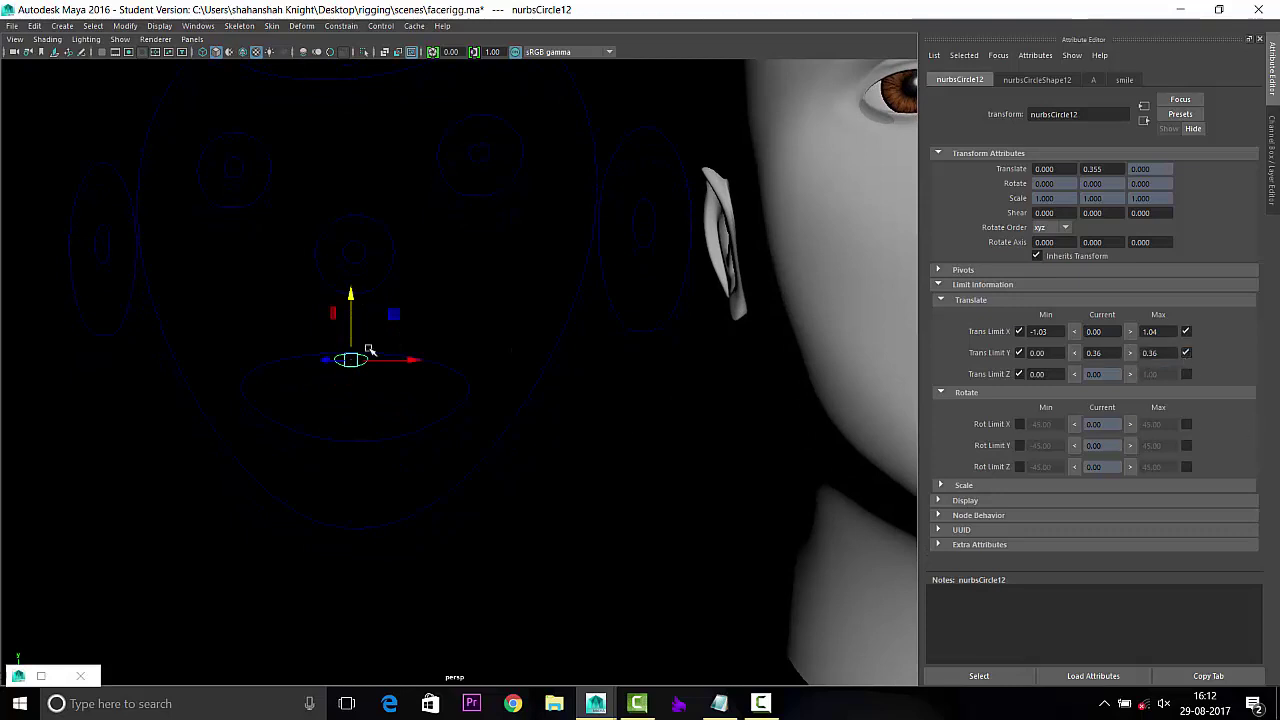
pyautogui.moveTo(350, 296); pyautogui.dragTo(351, 371)
pyautogui.click(1019, 353)
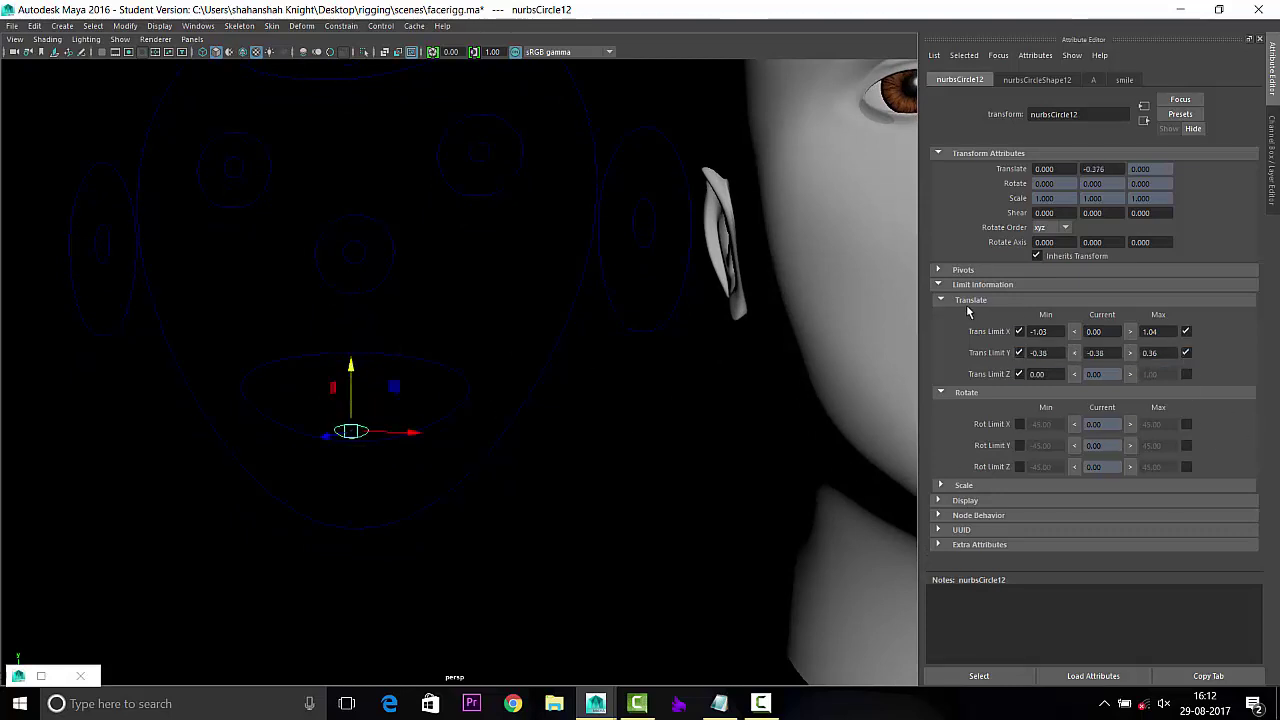
pyautogui.click(962, 300)
pyautogui.click(686, 463)
pyautogui.click(345, 432)
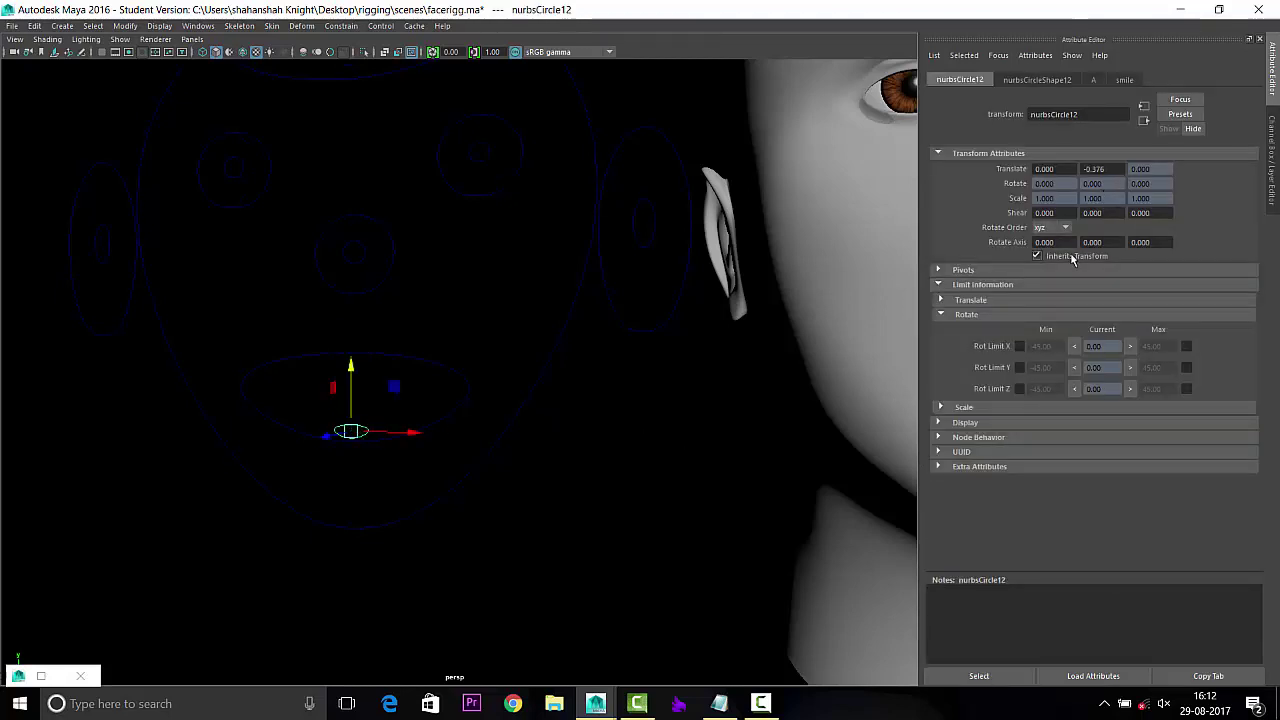
pyautogui.click(1271, 160)
# Select the mouth control circle and zero its Translate X and Y.
pyautogui.moveTo(480, 397); pyautogui.dragTo(413, 414)
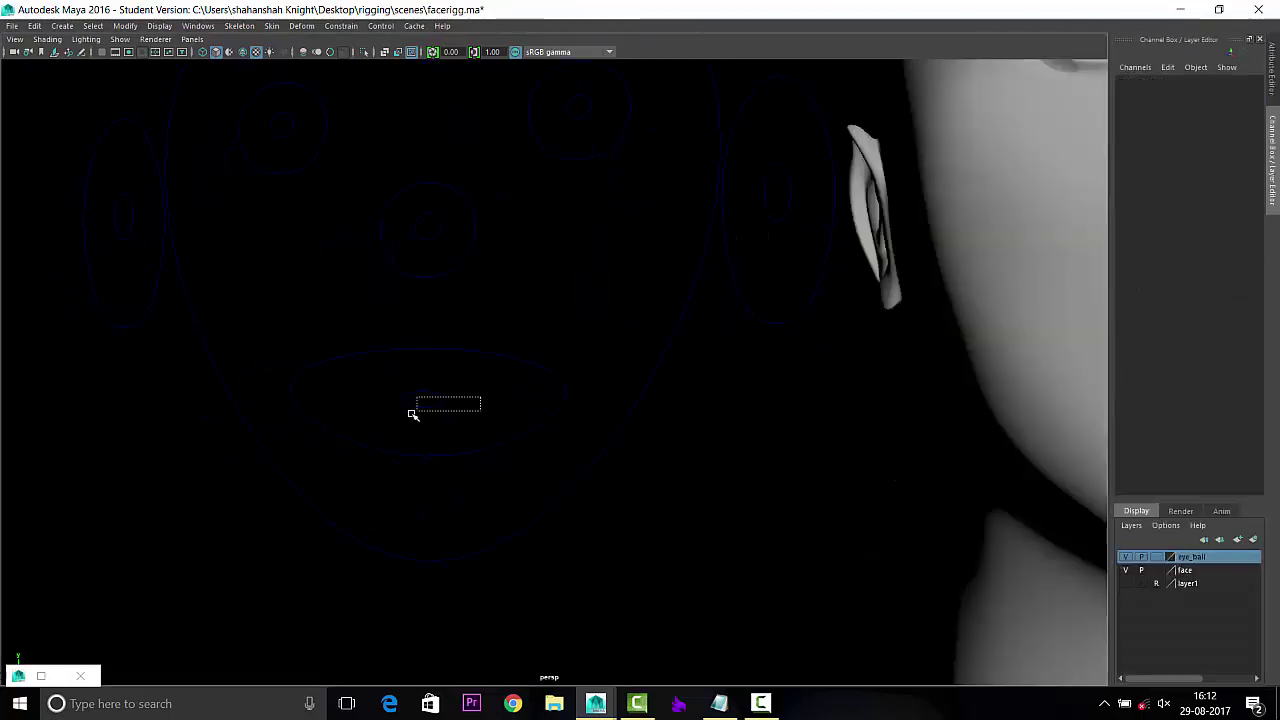
pyautogui.moveTo(413, 414); pyautogui.dragTo(763, 428, button='middle')
pyautogui.moveTo(489, 440)
pyautogui.mouseDown(button='middle')
pyautogui.moveTo(401, 458)
pyautogui.moveTo(371, 271)
pyautogui.moveTo(274, 286)
pyautogui.moveTo(374, 277)
pyautogui.moveTo(360, 417)
pyautogui.mouseUp(button='middle')
pyautogui.moveTo(1250, 91); pyautogui.dragTo(1249, 106)
pyautogui.press('Return')
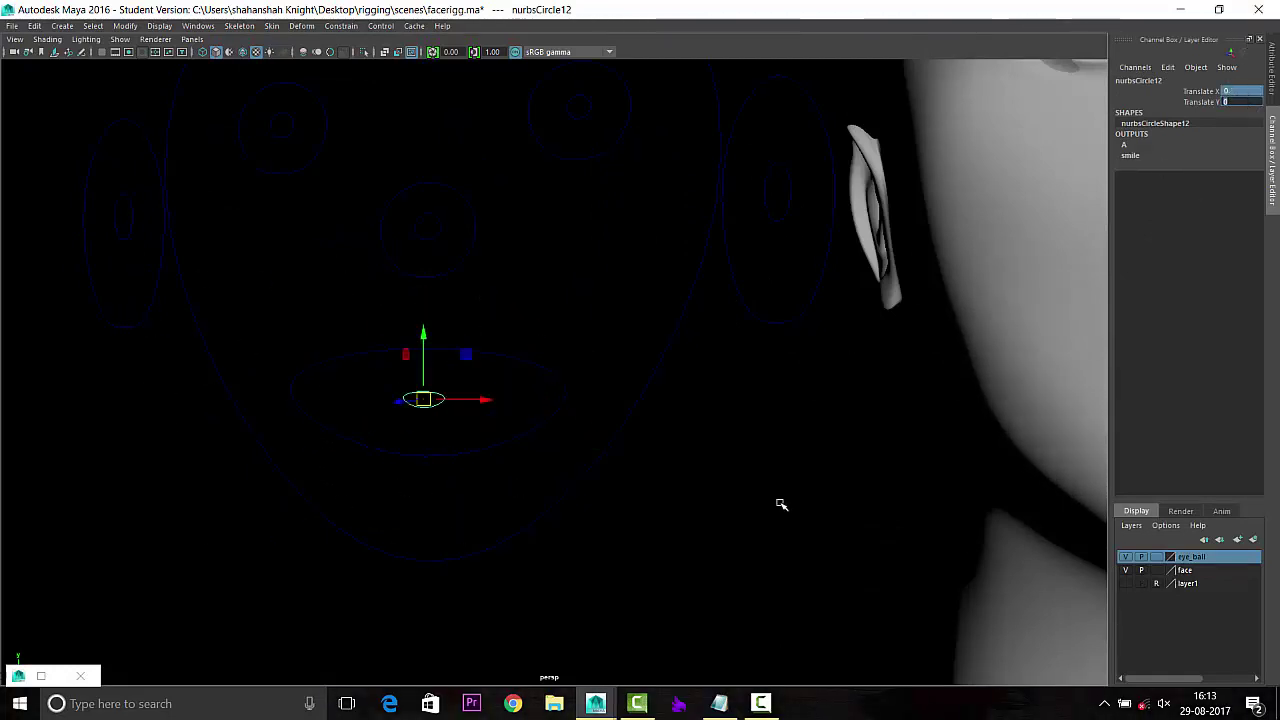
# Move the mouth control left, up and down to test the smile and open-mouth shapes.
pyautogui.moveTo(483, 429)
pyautogui.keyDown('alt'); pyautogui.mouseDown()
pyautogui.moveTo(788, 409)
pyautogui.moveTo(528, 483)
pyautogui.moveTo(551, 485)
pyautogui.mouseUp(); pyautogui.keyUp('alt')
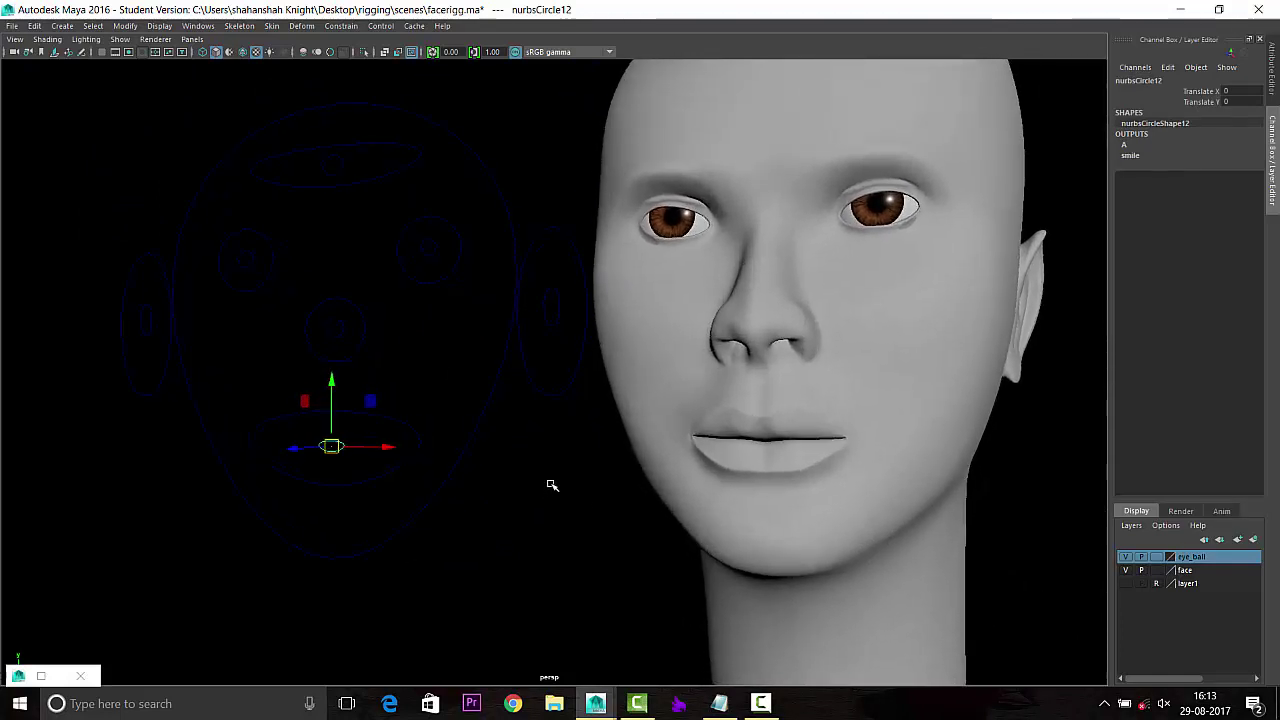
pyautogui.moveTo(387, 449)
pyautogui.mouseDown()
pyautogui.moveTo(463, 451)
pyautogui.moveTo(420, 451)
pyautogui.moveTo(486, 480)
pyautogui.moveTo(257, 491)
pyautogui.moveTo(277, 503)
pyautogui.moveTo(340, 488)
pyautogui.mouseUp()
pyautogui.click(341, 381)
pyautogui.moveTo(343, 382)
pyautogui.mouseDown()
pyautogui.moveTo(346, 366)
pyautogui.moveTo(343, 414)
pyautogui.moveTo(343, 366)
pyautogui.mouseUp()
pyautogui.moveTo(338, 452)
pyautogui.mouseDown()
pyautogui.moveTo(346, 434)
pyautogui.moveTo(349, 477)
pyautogui.moveTo(366, 434)
pyautogui.moveTo(277, 442)
pyautogui.moveTo(337, 436)
pyautogui.moveTo(349, 422)
pyautogui.moveTo(346, 483)
pyautogui.moveTo(343, 429)
pyautogui.moveTo(323, 490)
pyautogui.moveTo(358, 479)
pyautogui.moveTo(304, 450)
pyautogui.moveTo(296, 420)
pyautogui.moveTo(306, 451)
pyautogui.moveTo(369, 426)
pyautogui.moveTo(346, 437)
pyautogui.moveTo(365, 433)
pyautogui.moveTo(373, 447)
pyautogui.mouseUp()
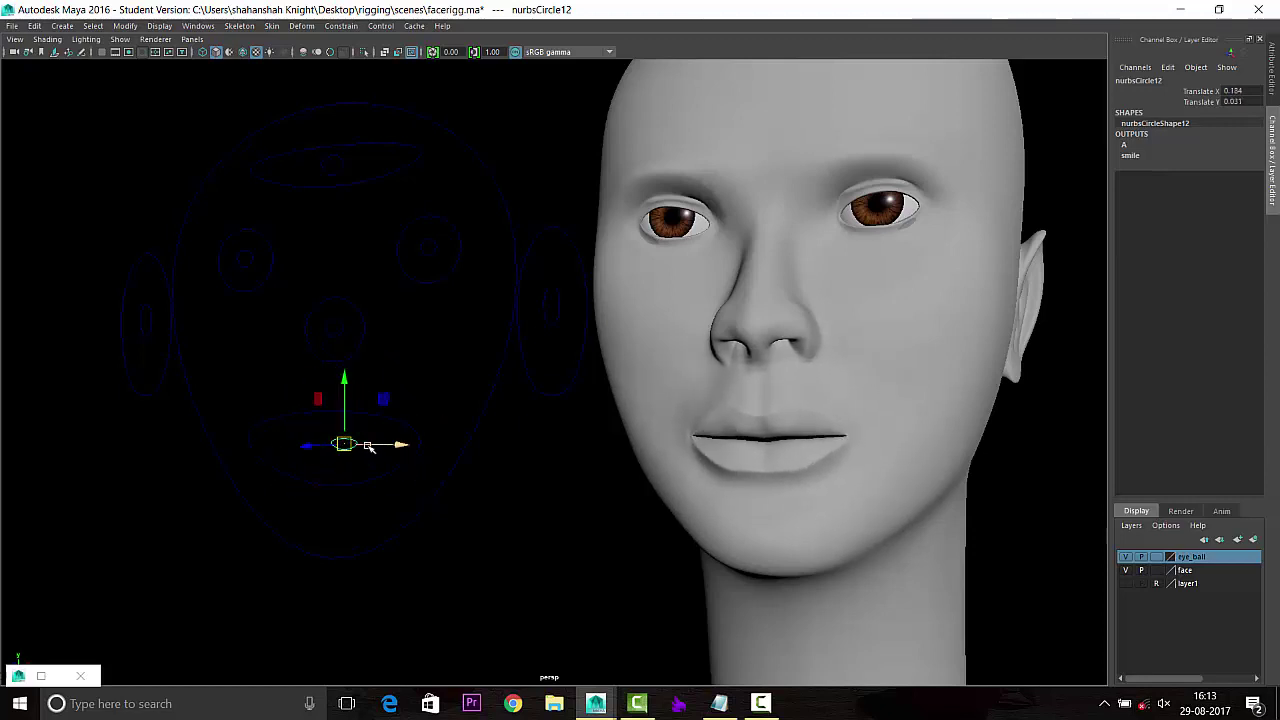
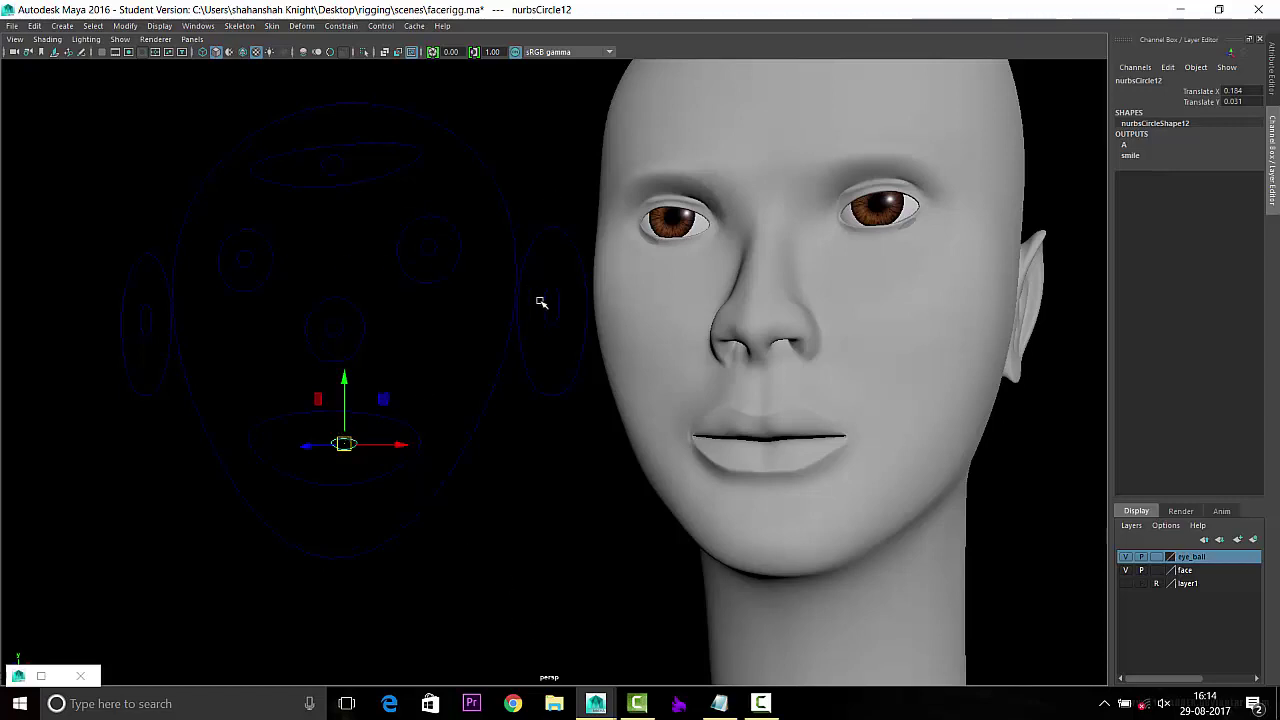
# Select the face and eye control circles, orbit to a front view, then deselect.
pyautogui.press('q')
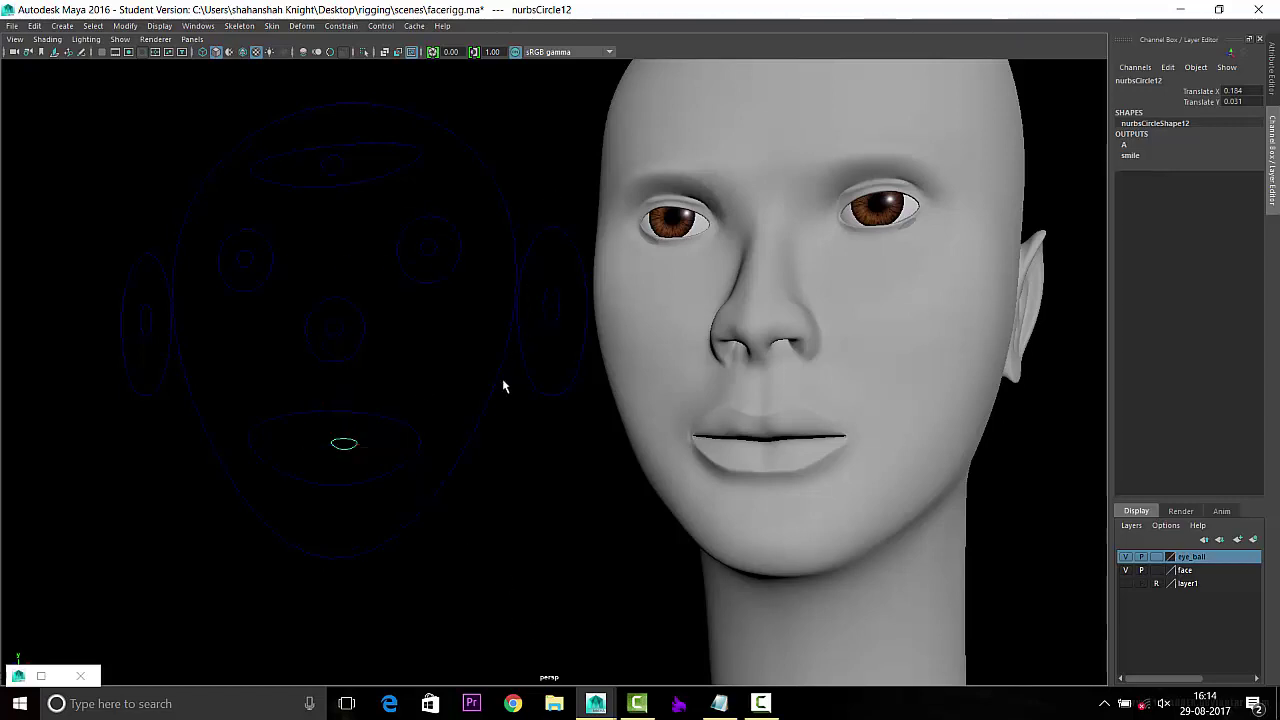
pyautogui.scroll(-3, 540, 420)
pyautogui.scroll(-1, 510, 360)
pyautogui.click(451, 271)
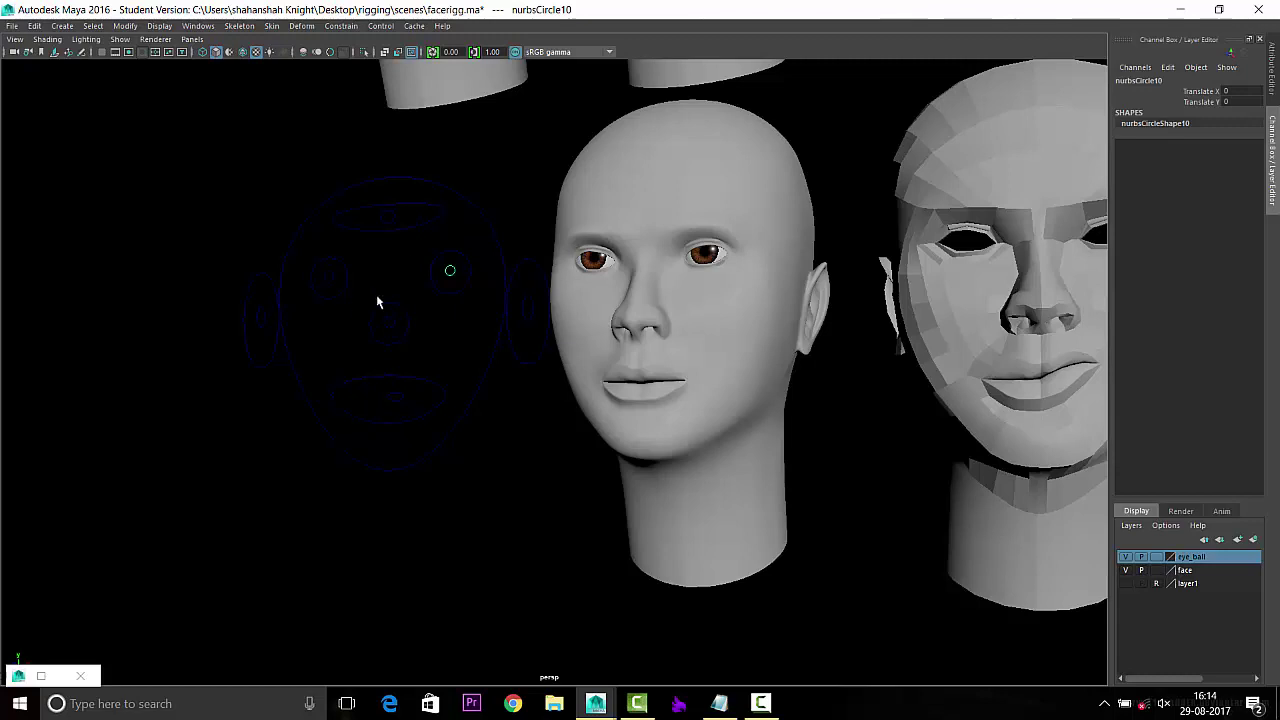
pyautogui.scroll(2, 376, 294)
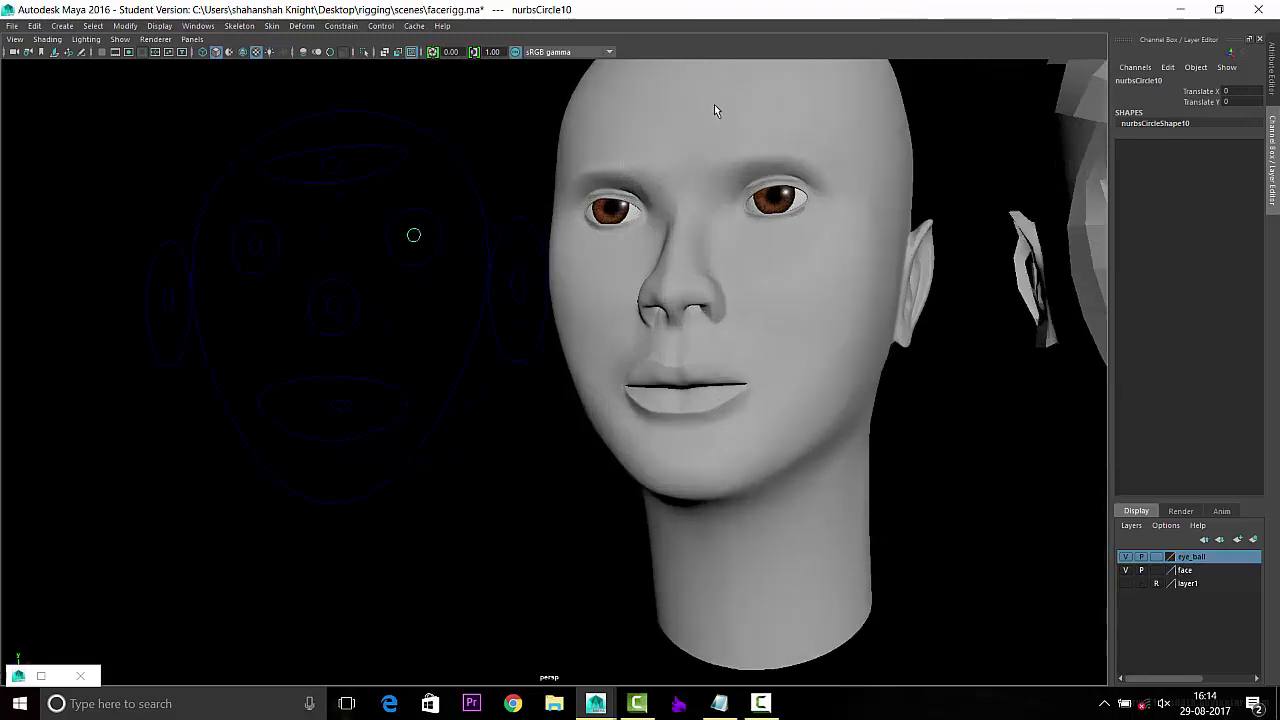
pyautogui.click(417, 214)
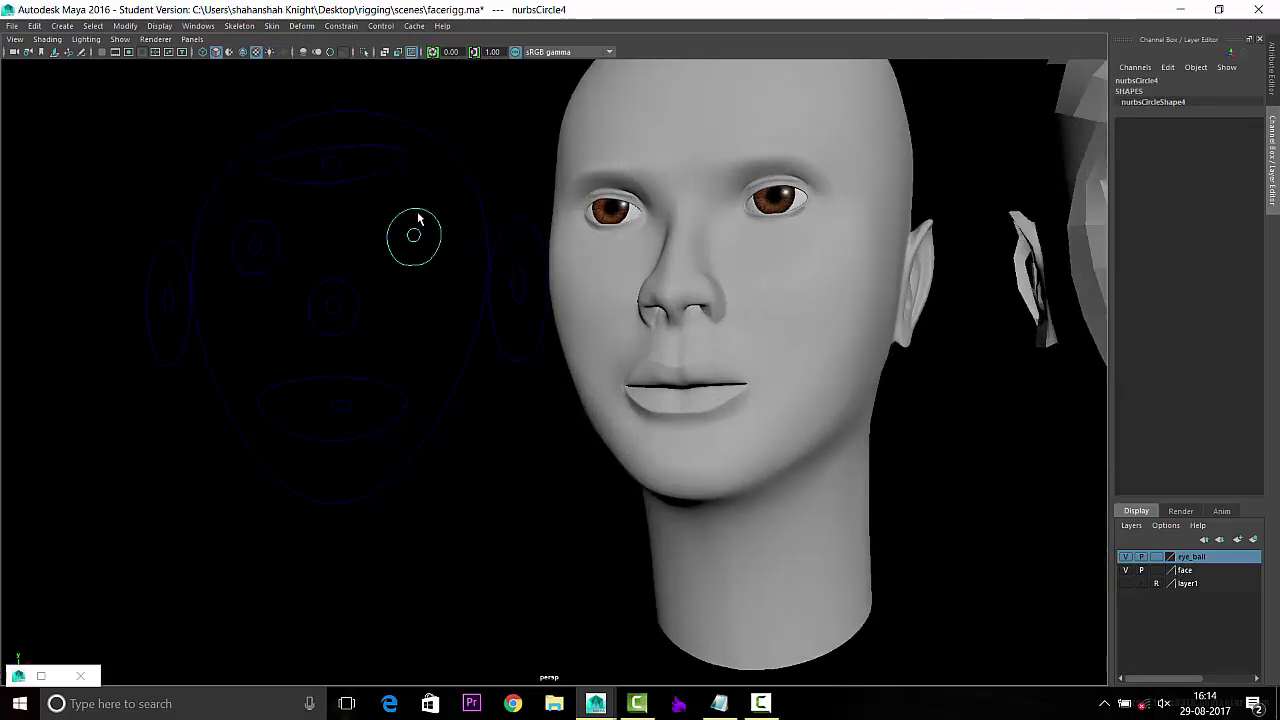
pyautogui.press('w')
pyautogui.keyDown('alt'); pyautogui.moveTo(404, 252); pyautogui.dragTo(413, 266); pyautogui.keyUp('alt')
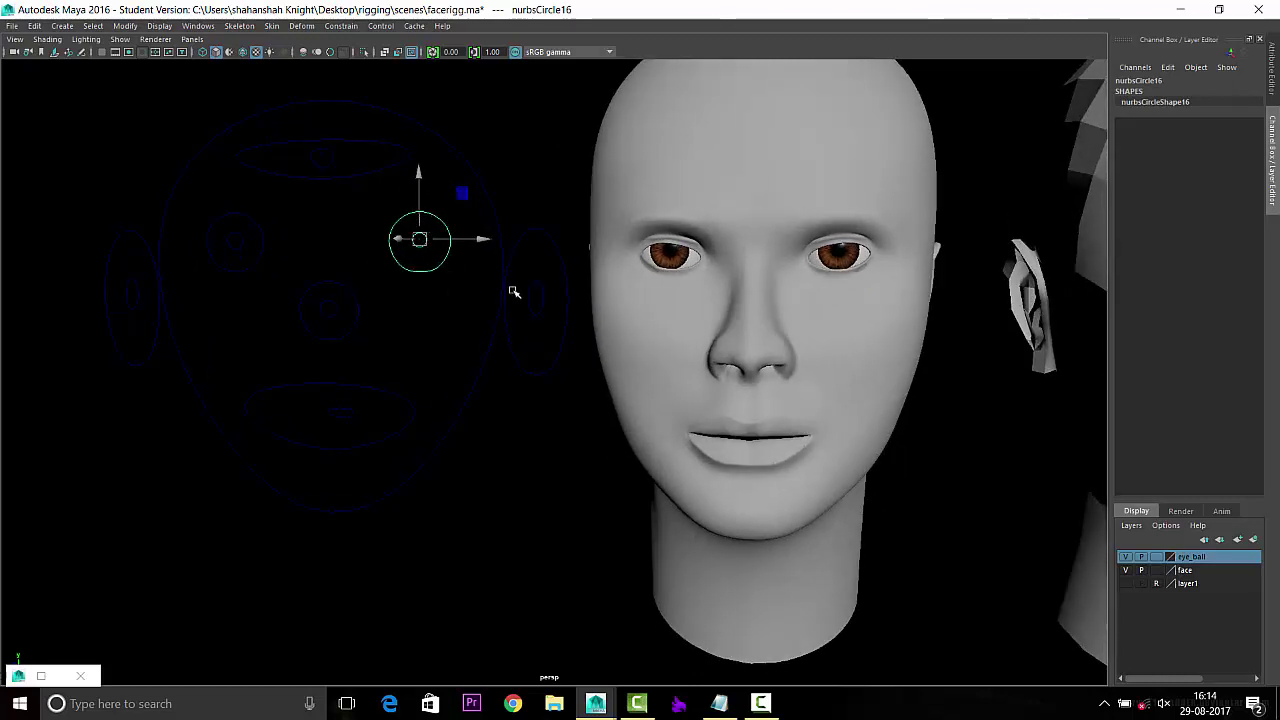
pyautogui.click(529, 189)
# Temporarily remove the source and target heads, test the mouth control, then undo.
pyautogui.press('f')
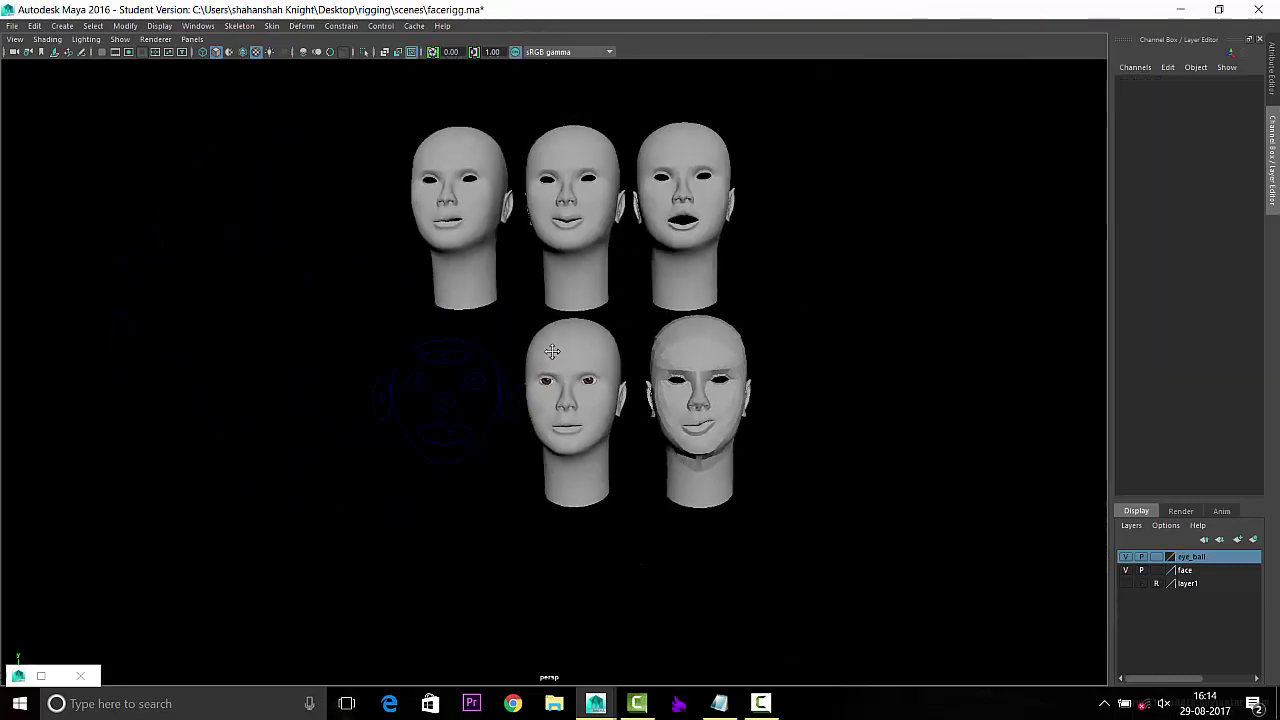
pyautogui.moveTo(271, 160)
pyautogui.mouseDown()
pyautogui.moveTo(791, 283)
pyautogui.moveTo(672, 456)
pyautogui.mouseUp()
pyautogui.press('Delete')
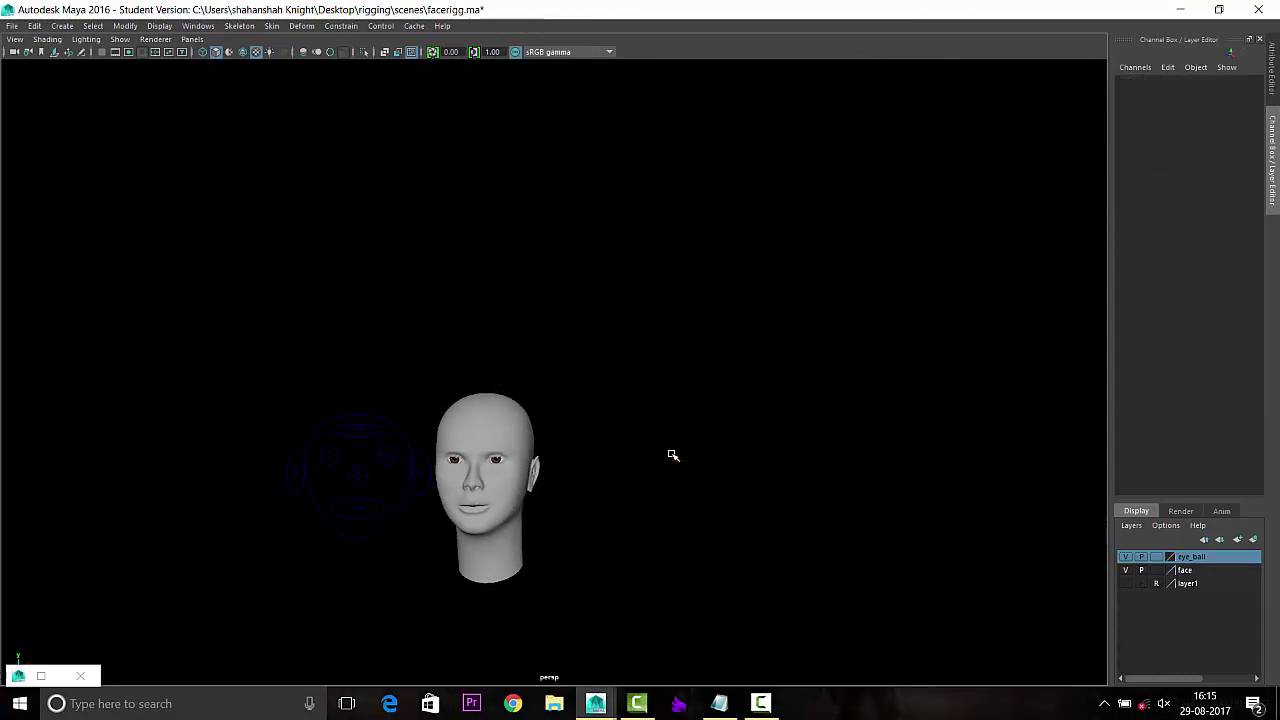
pyautogui.scroll(5, 700, 589)
pyautogui.press('f')
pyautogui.scroll(3, 600, 360)
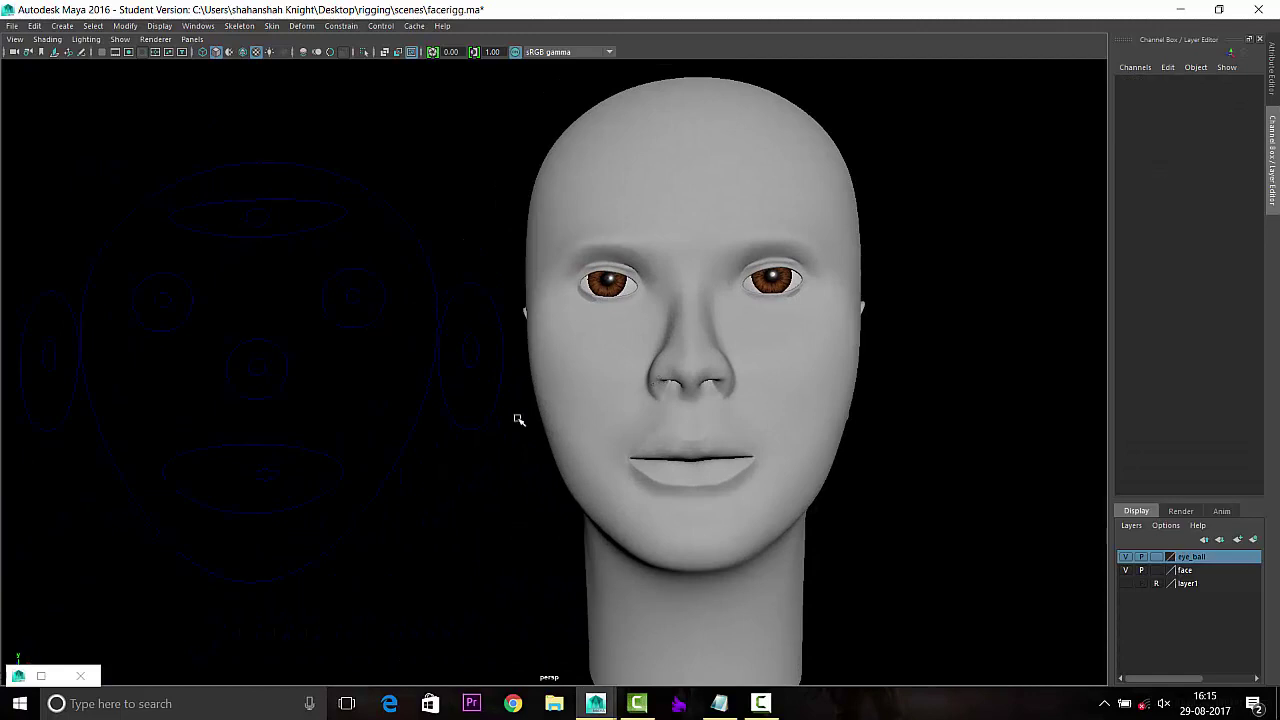
pyautogui.moveTo(222, 489); pyautogui.dragTo(230, 480)
pyautogui.moveTo(230, 480)
pyautogui.mouseDown(button='middle')
pyautogui.moveTo(240, 514)
pyautogui.moveTo(174, 523)
pyautogui.moveTo(282, 503)
pyautogui.mouseUp(button='middle')
pyautogui.hotkey('ctrl', 'z')
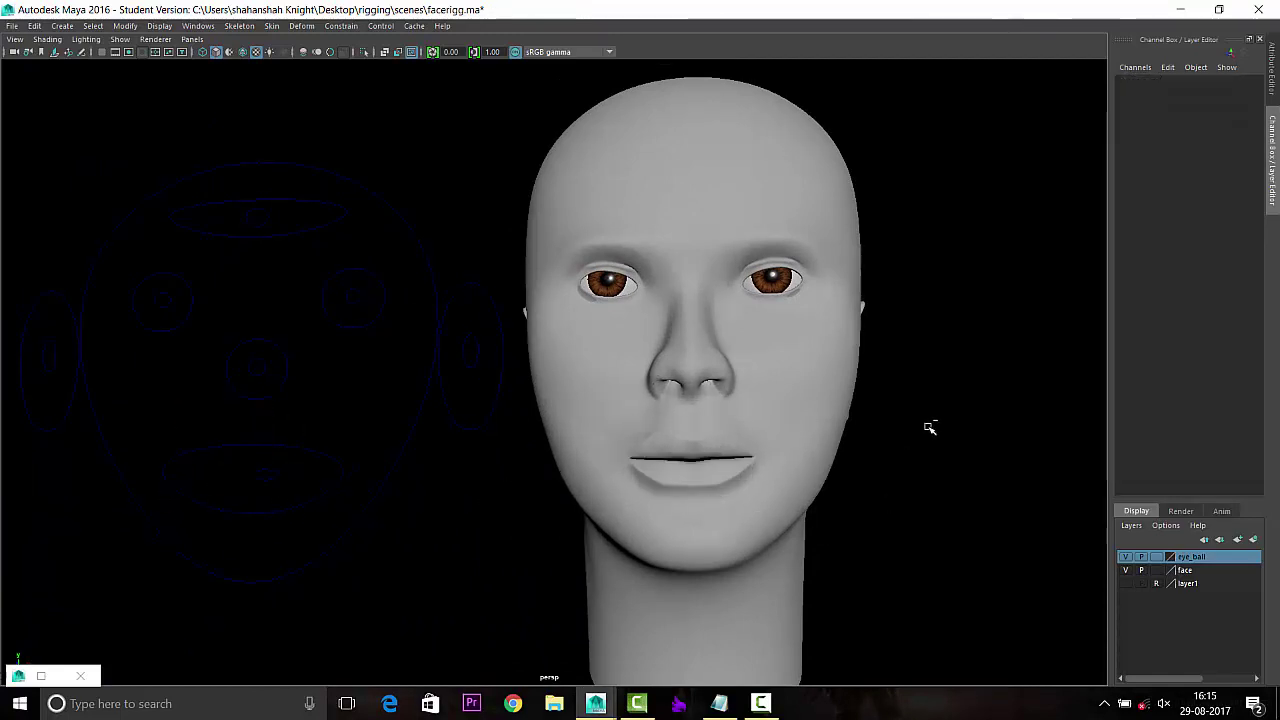
pyautogui.hotkey('ctrl', 'z')
pyautogui.hotkey('ctrl', 'z')
pyautogui.hotkey('ctrl', 'z')
pyautogui.hotkey('ctrl', 'z')
# Select the bottom-right source head and tumble between top and front views of the heads.
pyautogui.click(731, 403)
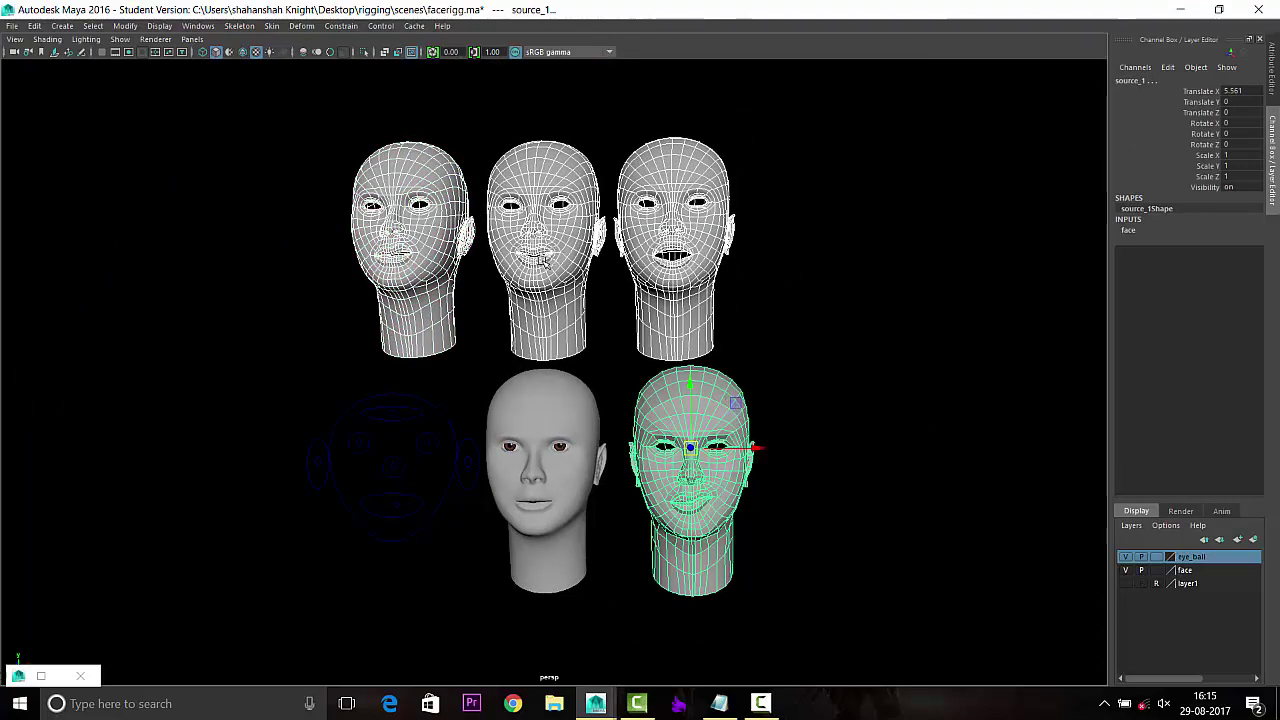
pyautogui.keyDown('alt'); pyautogui.moveTo(540, 258); pyautogui.dragTo(560, 300); pyautogui.keyUp('alt')
pyautogui.scroll(5, 560, 300)
pyautogui.keyDown('alt'); pyautogui.moveTo(480, 397); pyautogui.dragTo(487, 567); pyautogui.keyUp('alt')
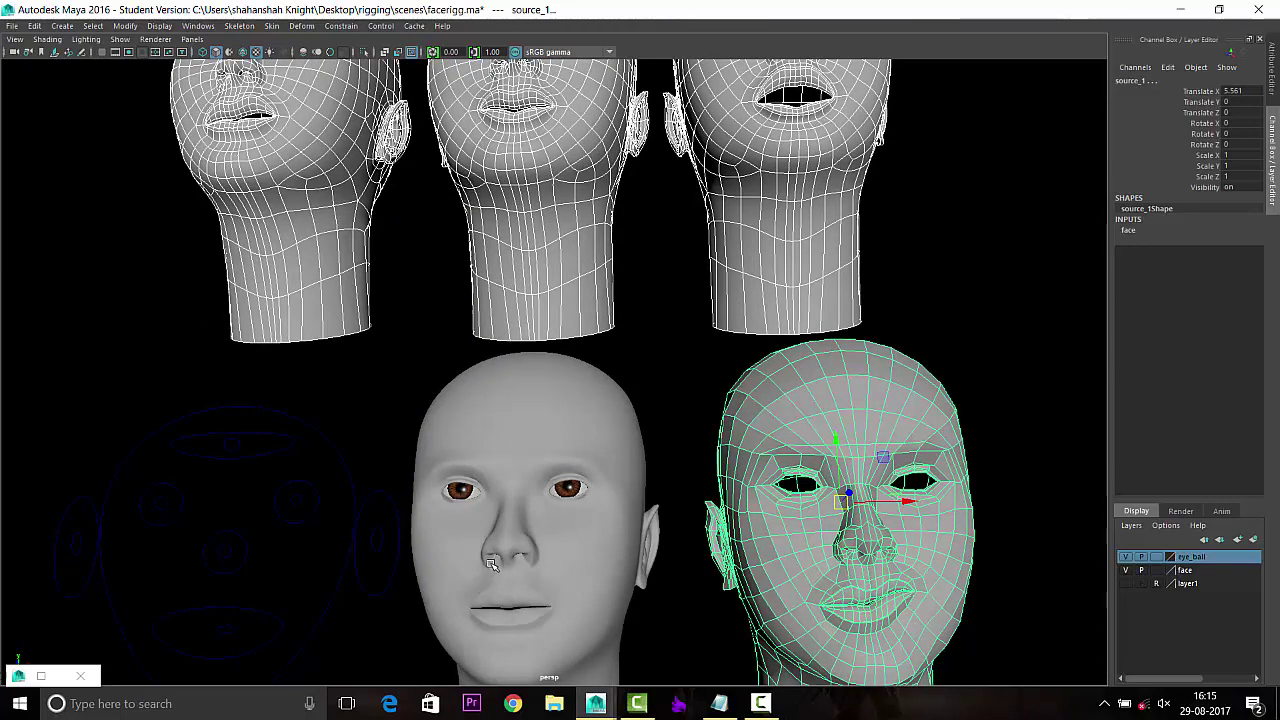
pyautogui.scroll(-3, 735, 530)
pyautogui.scroll(1, 631, 337)
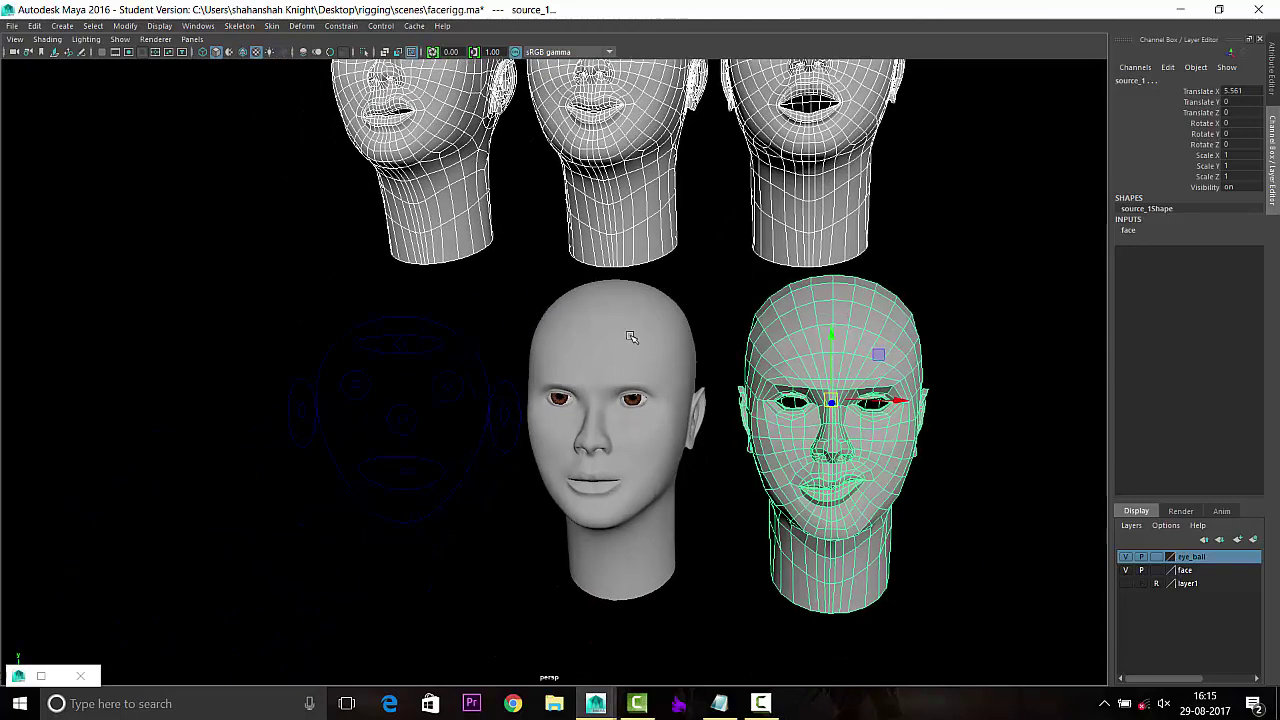
# Raise mouth control nurbsCircle12 to Translate Y 0.325 so the head's mouth opens.
pyautogui.click(390, 481)
pyautogui.moveTo(1240, 91); pyautogui.dragTo(1240, 102)
pyautogui.scroll(2, 479, 500)
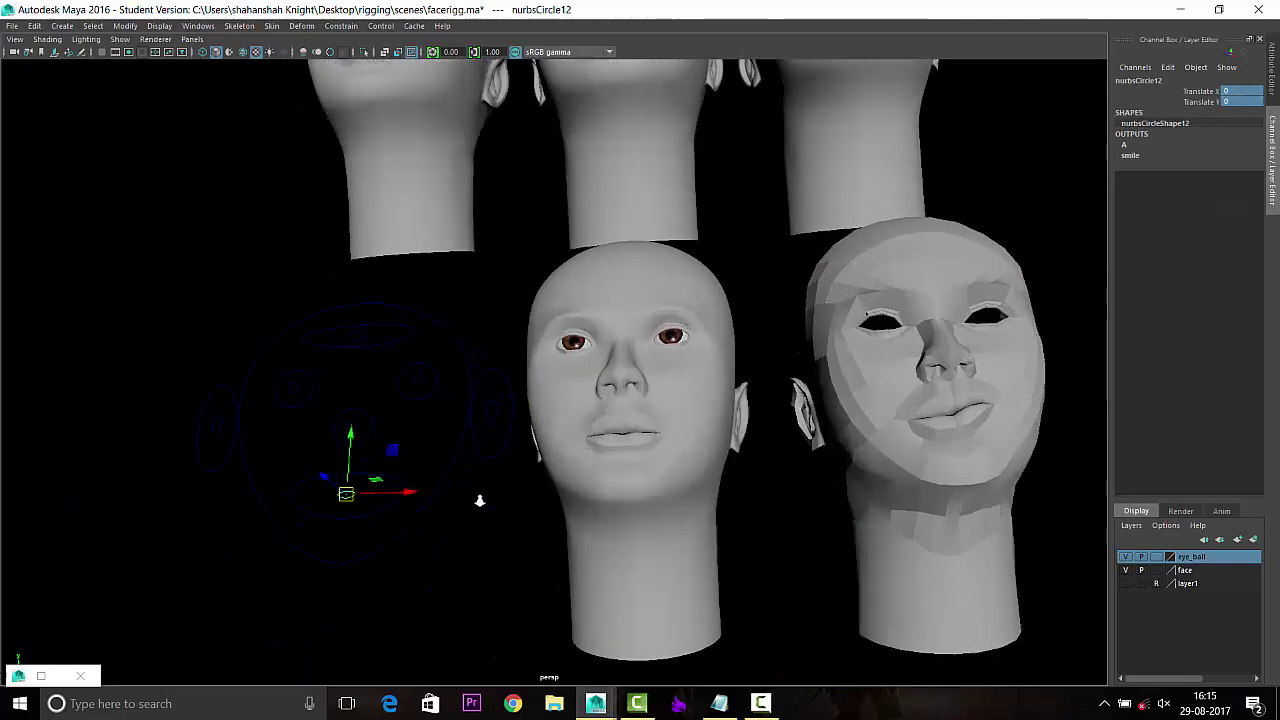
pyautogui.scroll(3, 479, 500)
pyautogui.moveTo(250, 545); pyautogui.dragTo(250, 505)
pyautogui.scroll(-3, 657, 320)
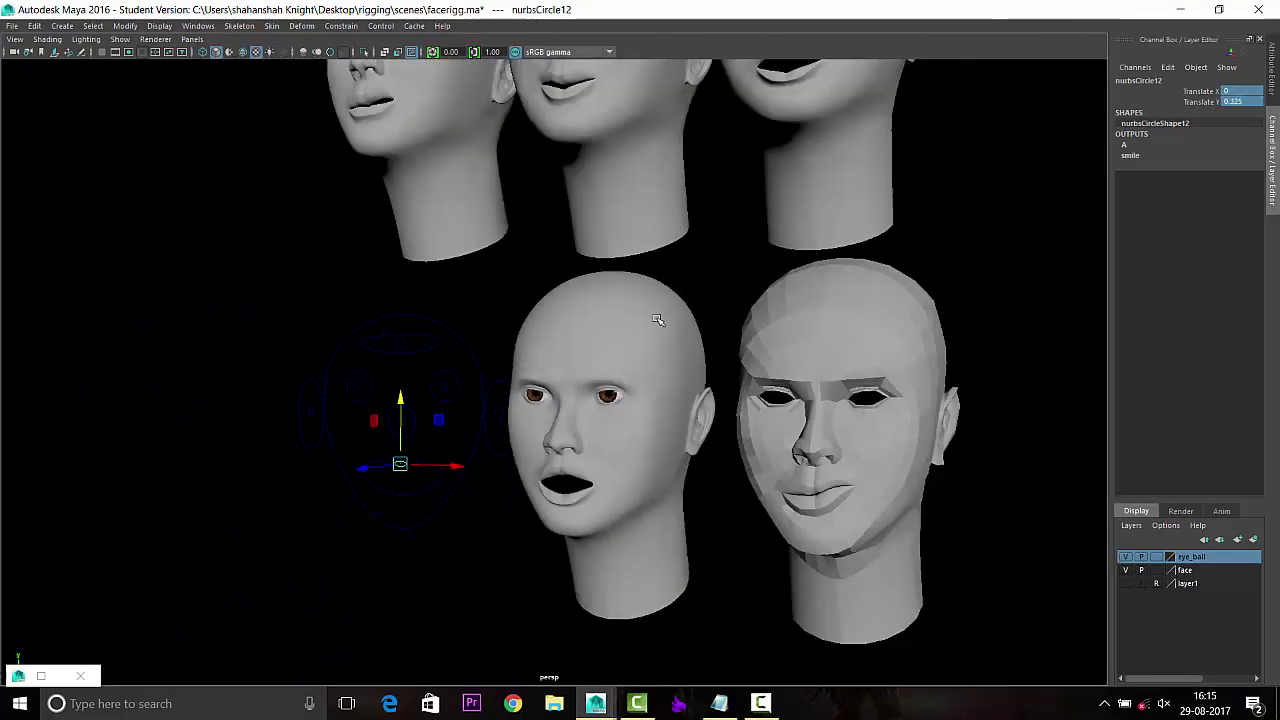
pyautogui.scroll(-2, 657, 320)
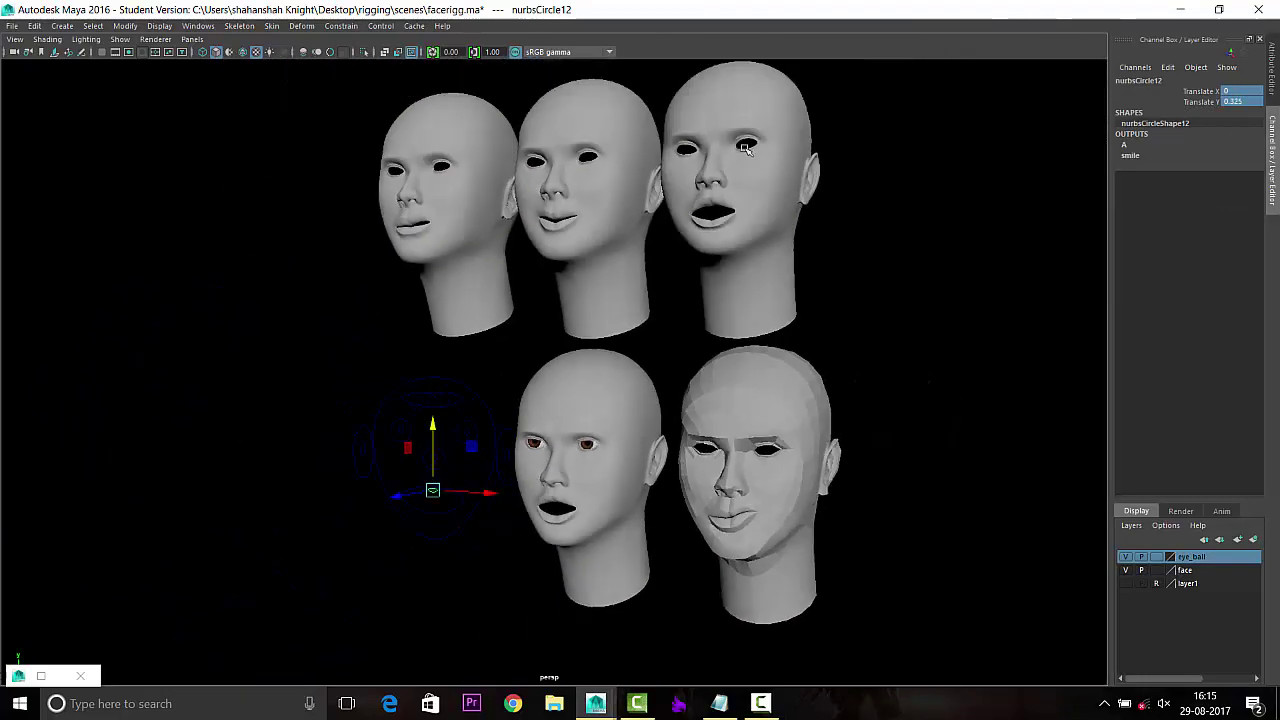
# Pick lower-lip vertices on the target2 head in vertex mode, orbiting to inspect, then exit.
pyautogui.click(778, 185)
pyautogui.moveTo(829, 124); pyautogui.dragTo(805, 122, button='right')
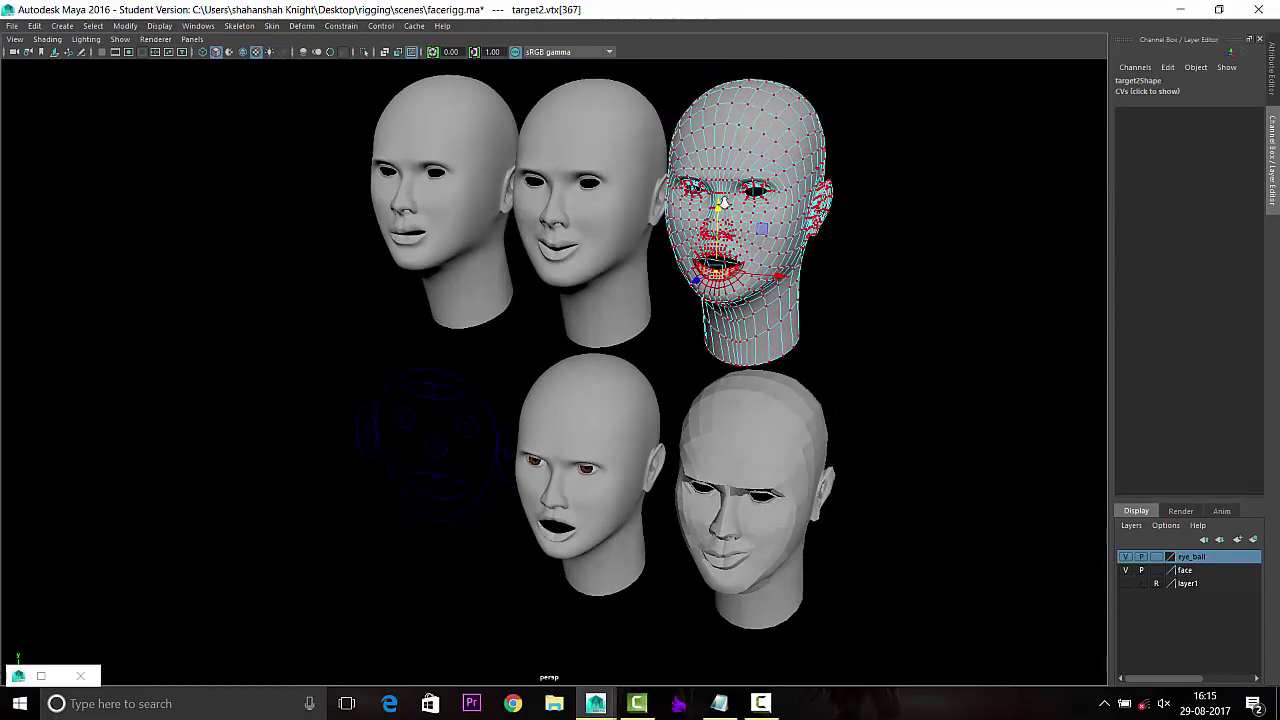
pyautogui.scroll(3, 801, 258)
pyautogui.keyDown('alt'); pyautogui.moveTo(818, 214); pyautogui.dragTo(845, 170); pyautogui.keyUp('alt')
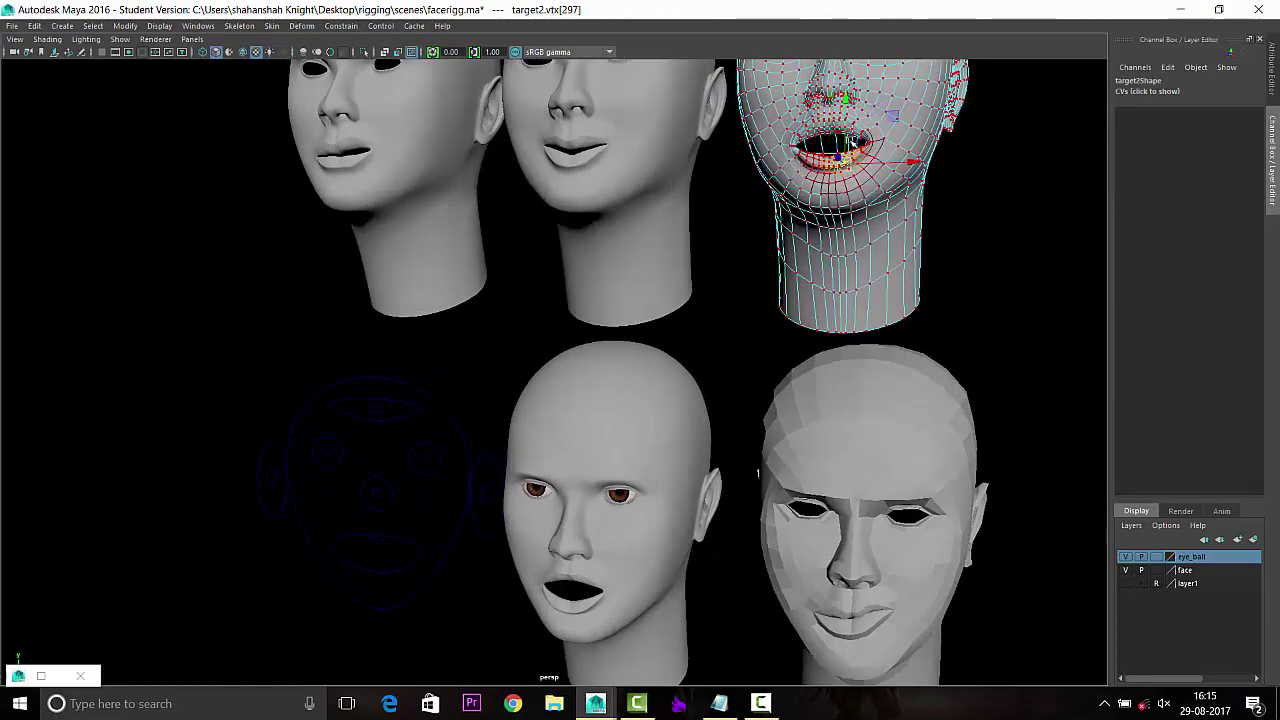
pyautogui.click(845, 112)
pyautogui.moveTo(845, 112)
pyautogui.keyDown('alt'); pyautogui.mouseDown()
pyautogui.moveTo(815, 148)
pyautogui.moveTo(892, 204)
pyautogui.moveTo(602, 401)
pyautogui.moveTo(900, 171)
pyautogui.mouseUp(); pyautogui.keyUp('alt')
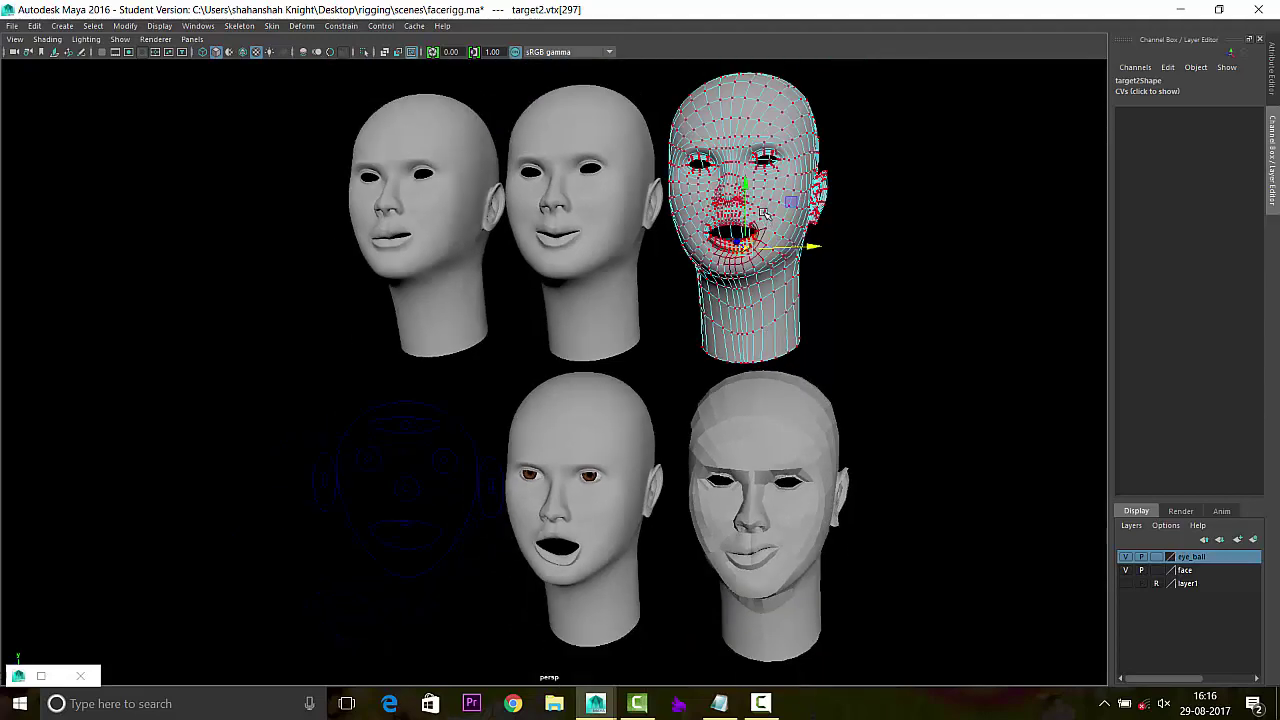
pyautogui.press('F8')
# Create a hidden display layer from the five source heads and rename it 'source'.
pyautogui.press('4')
pyautogui.click(765, 448)
pyautogui.click(1131, 525)
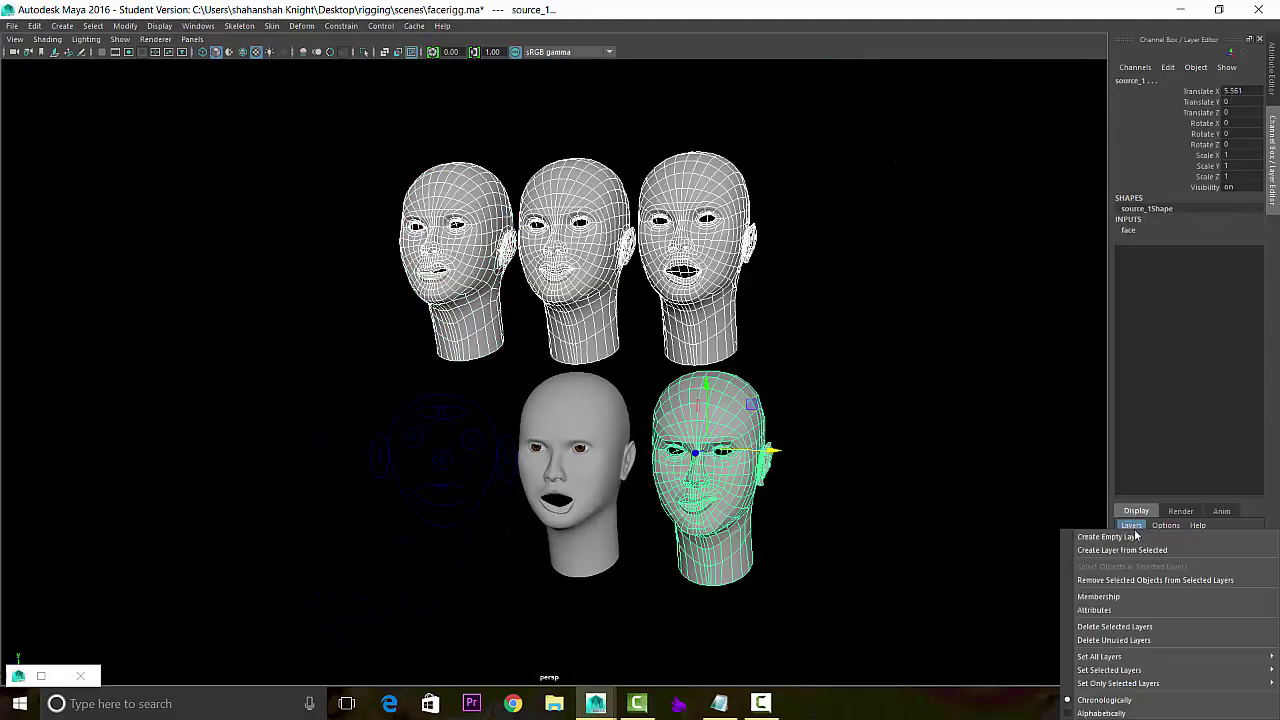
pyautogui.click(1130, 545)
pyautogui.click(1125, 556)
pyautogui.doubleClick(1187, 558)
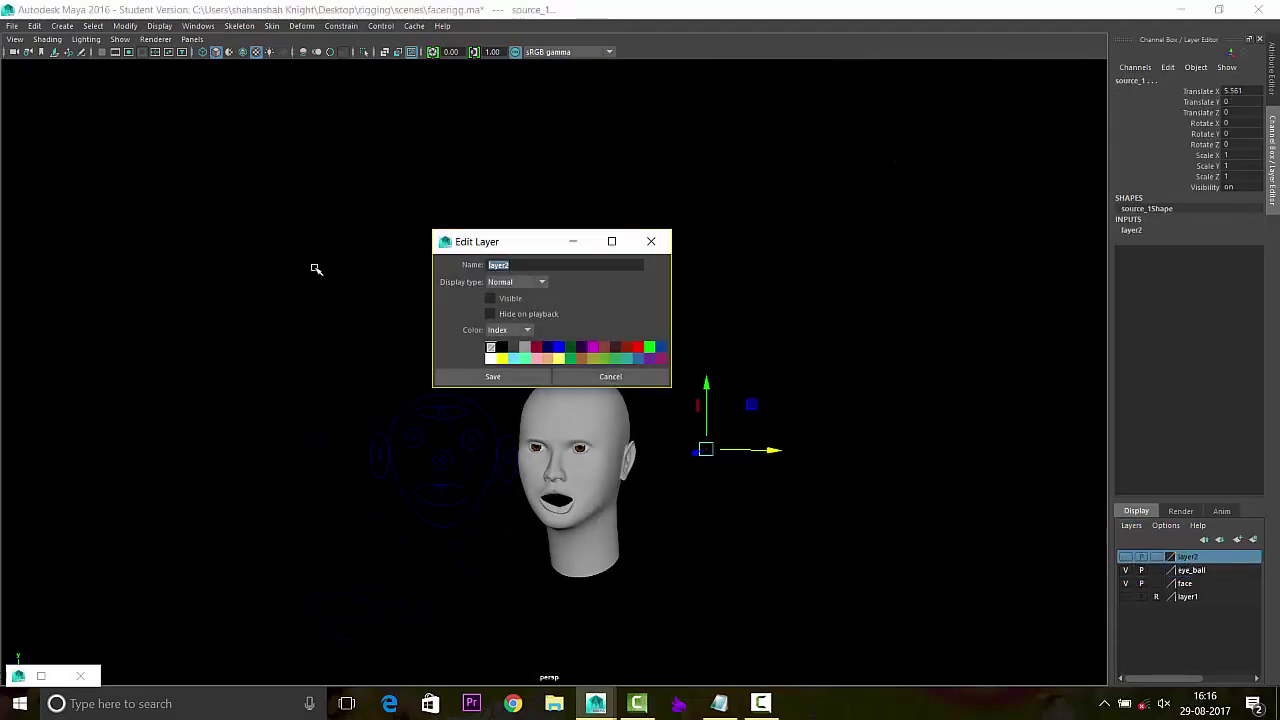
pyautogui.write('source')
pyautogui.click(786, 309)
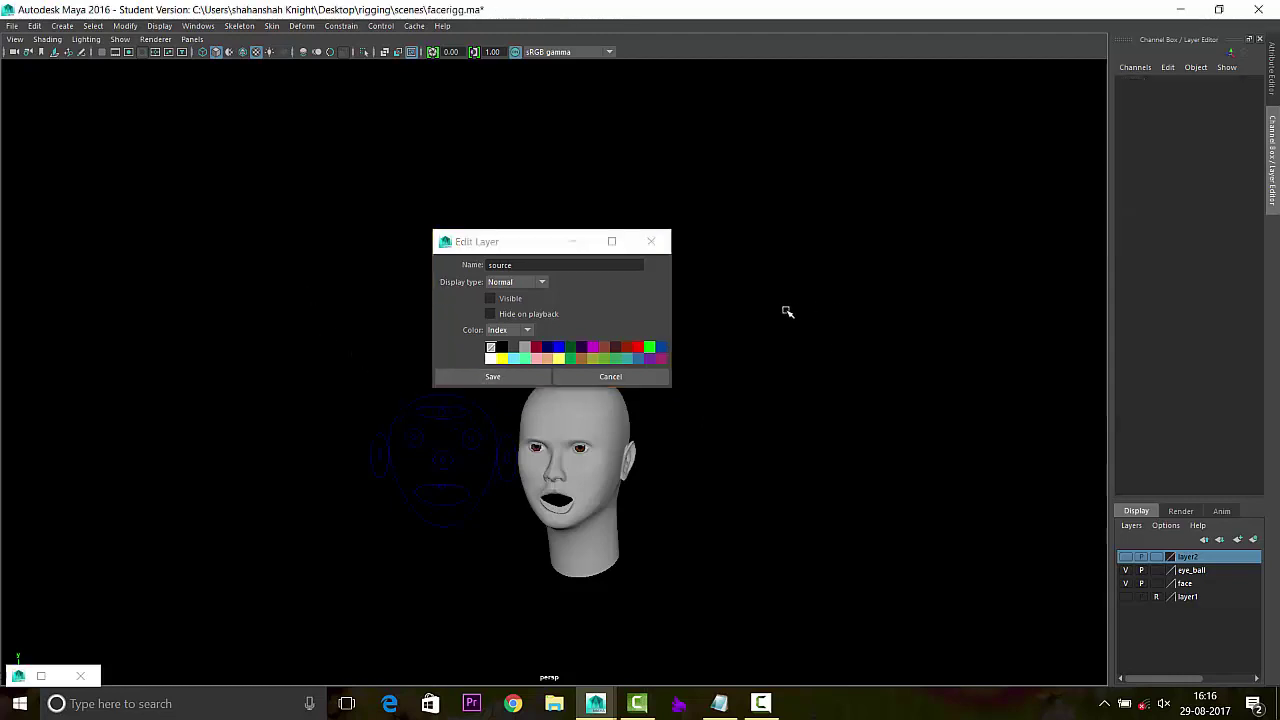
pyautogui.click(648, 242)
pyautogui.keyDown('alt'); pyautogui.moveTo(511, 374); pyautogui.dragTo(657, 423, button='right'); pyautogui.keyUp('alt')
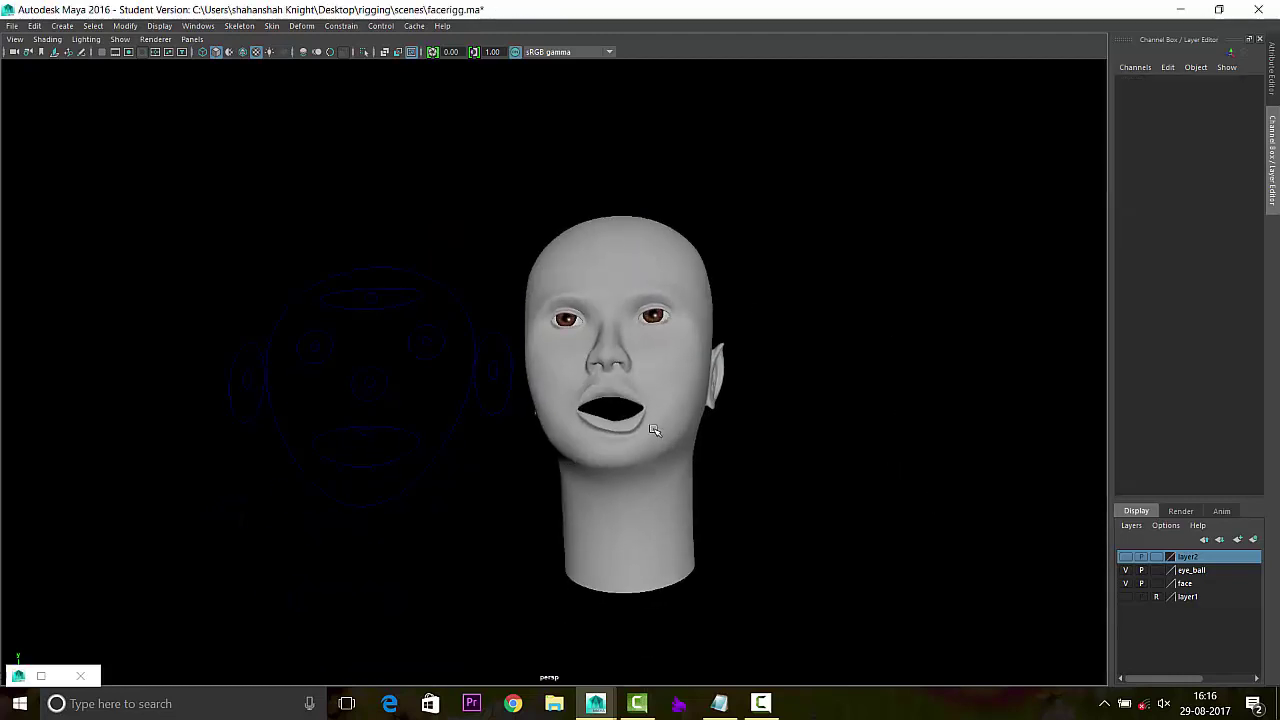
# Drag nurbsCircle12 to Translate X 0.905, Y -0.365 for a sideways smile.
pyautogui.click(366, 434)
pyautogui.moveTo(365, 434)
pyautogui.mouseDown()
pyautogui.moveTo(337, 443)
pyautogui.moveTo(408, 428)
pyautogui.moveTo(345, 461)
pyautogui.moveTo(431, 460)
pyautogui.moveTo(358, 468)
pyautogui.mouseUp()
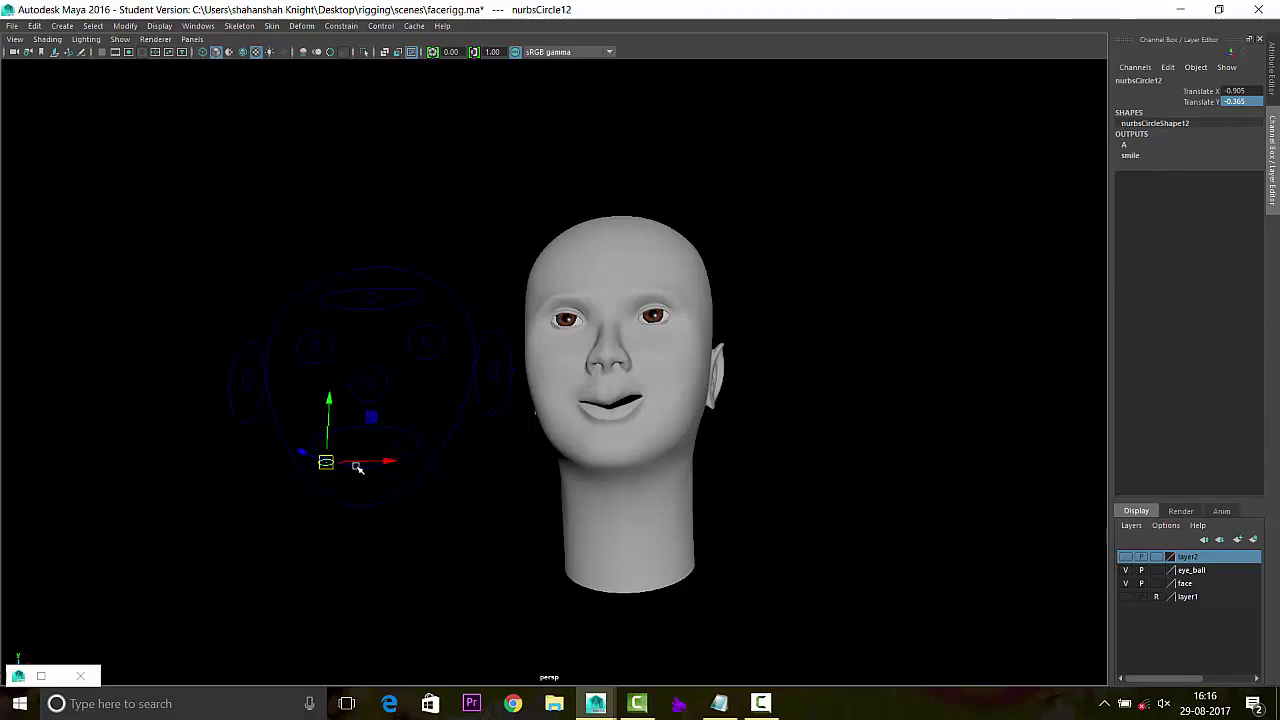